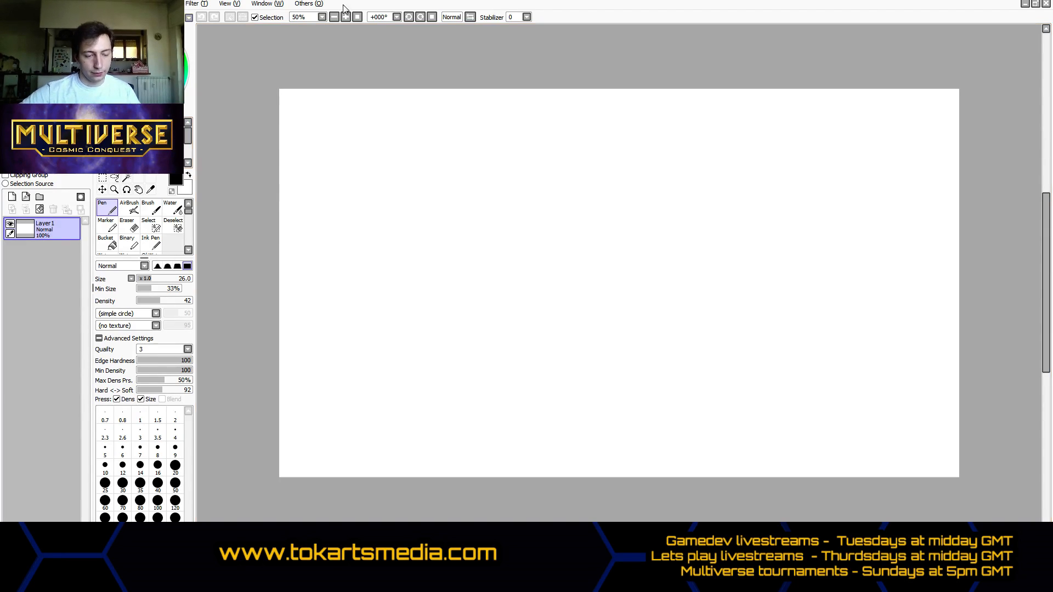
- Look through the other open canvases, including the newlogo.jpg sketch, and return to the full-size blank canvas
left_click(1036, 5)
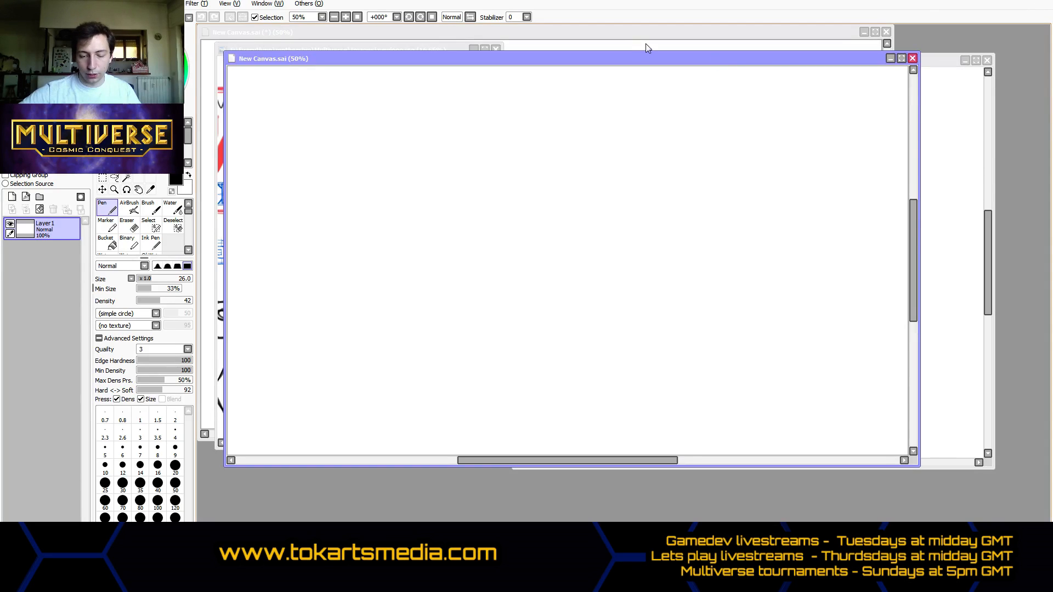
left_click(633, 34)
left_click_drag(633, 35, 640, 116)
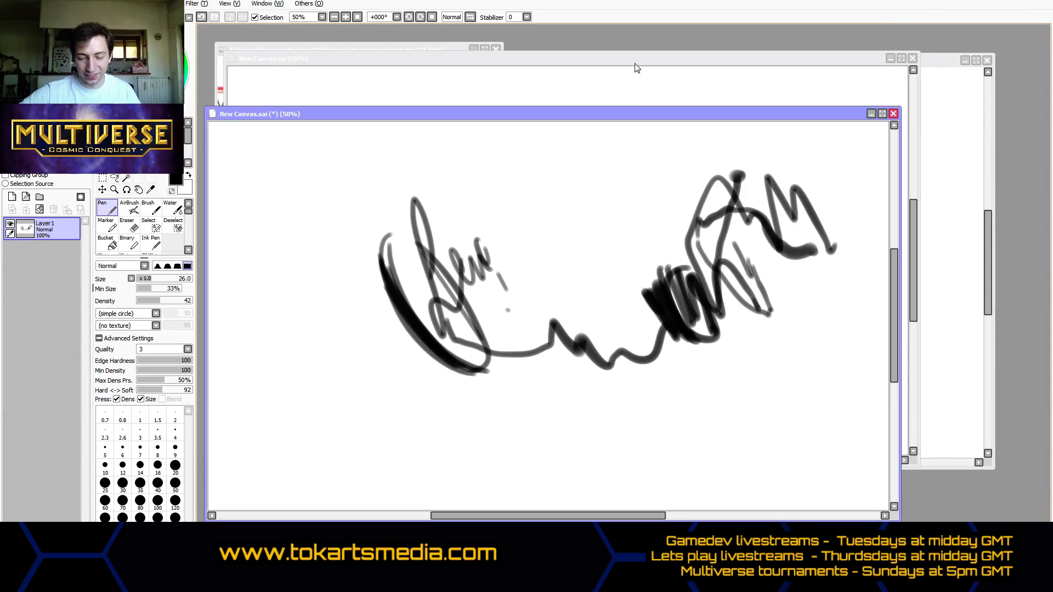
left_click_drag(635, 61, 667, 160)
left_click(374, 50)
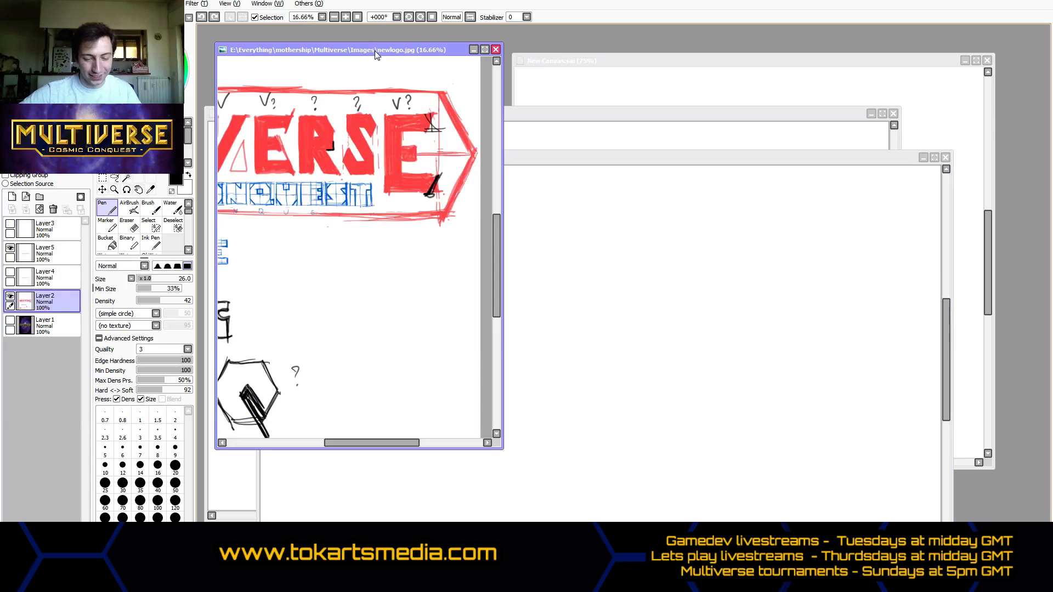
mouse_move(323, 445)
left_mouse_down()
mouse_move(236, 450)
mouse_move(348, 458)
mouse_move(329, 452)
left_mouse_up()
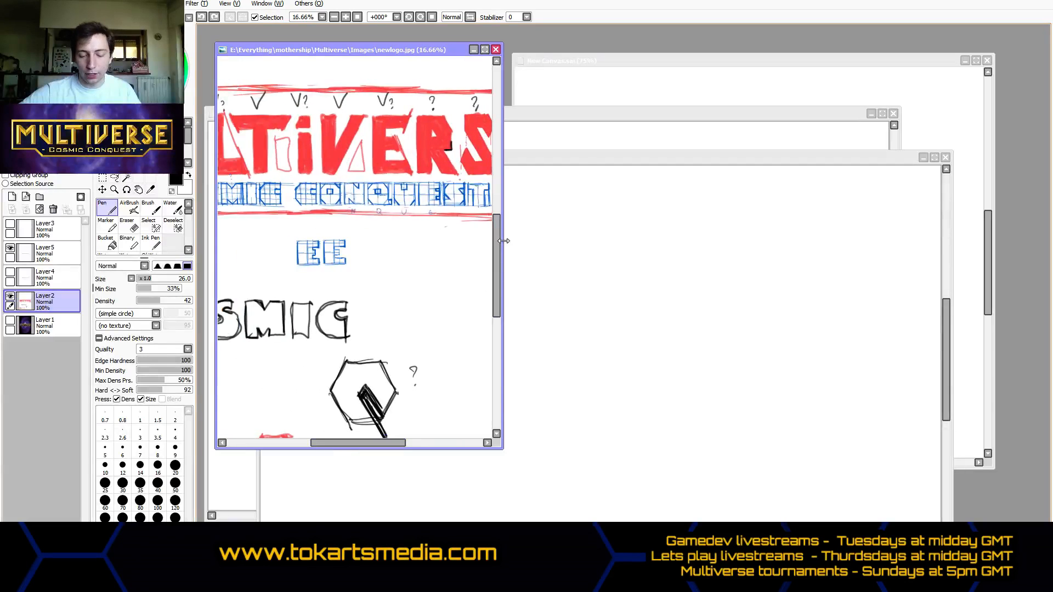
left_click(567, 161)
left_click_drag(541, 162, 509, 105)
left_click(897, 101)
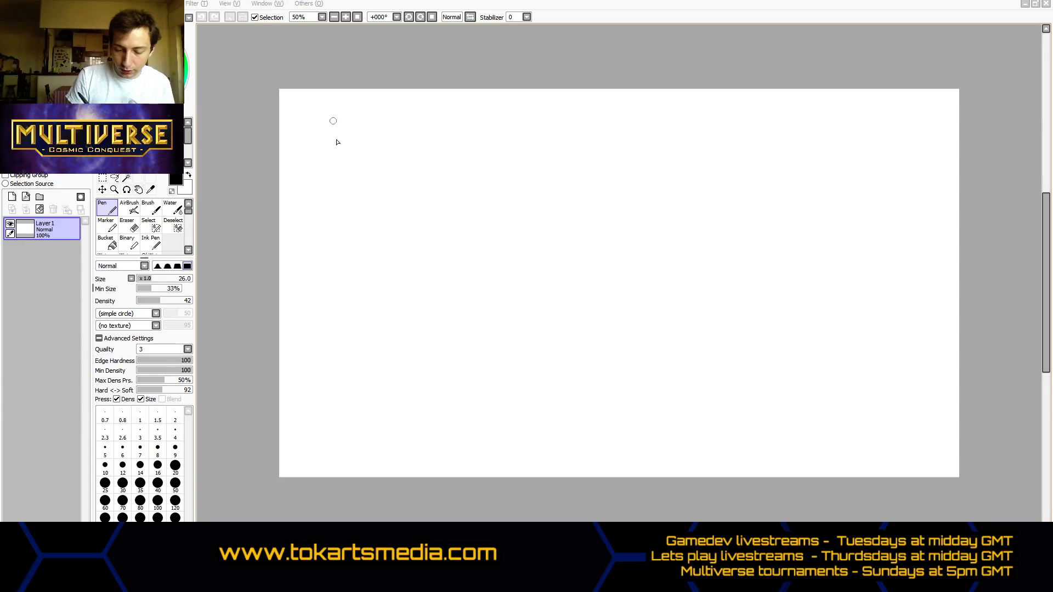
left_click_drag(354, 165, 730, 205)
key("ctrl+z")
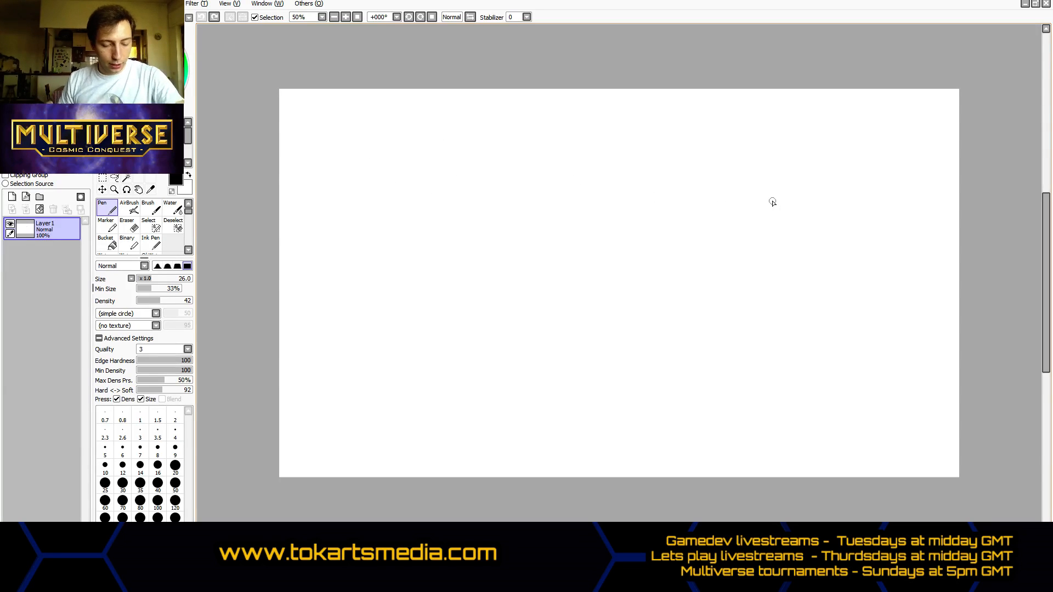
mouse_move(287, 90)
left_mouse_down()
mouse_move(288, 121)
mouse_move(306, 117)
left_mouse_up()
left_click_drag(321, 99, 323, 103)
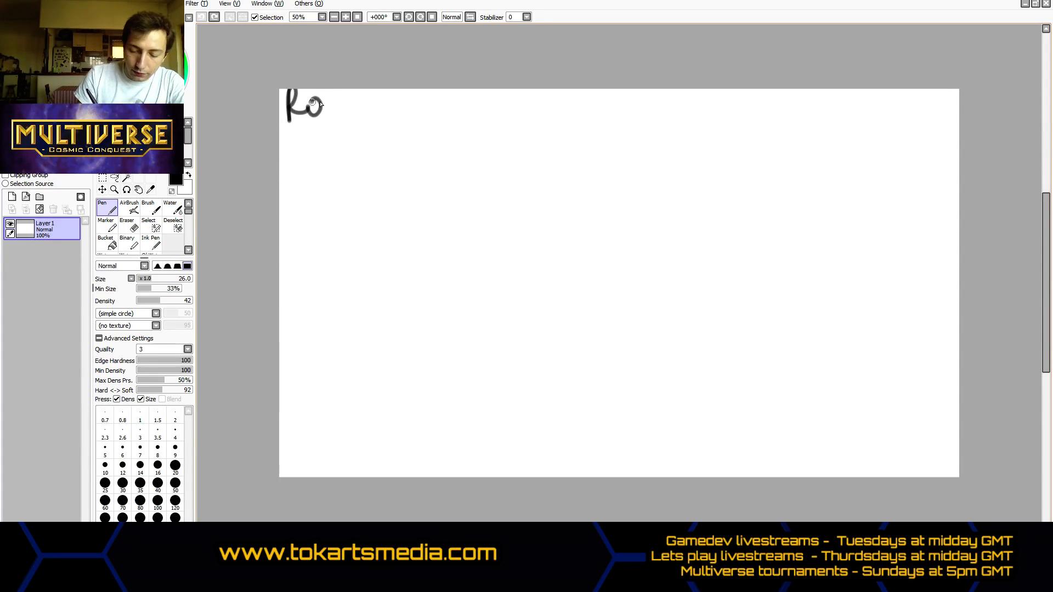
key("ctrl+z")
key("ctrl+z")
key("ctrl+z")
- Set the Pen tool's size to 6 and its density to 72
left_click(146, 277)
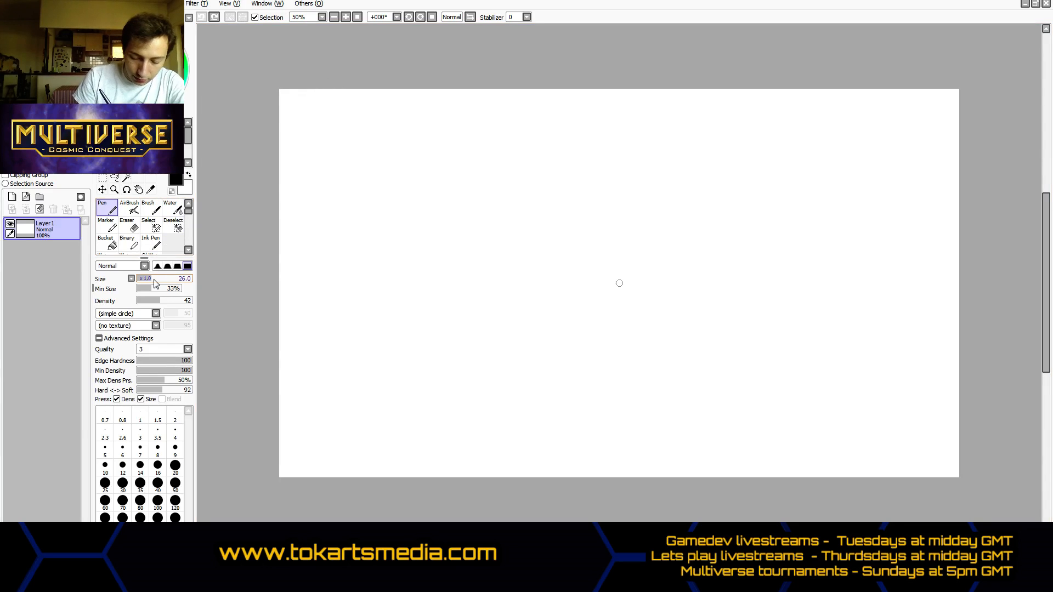
left_click(140, 279)
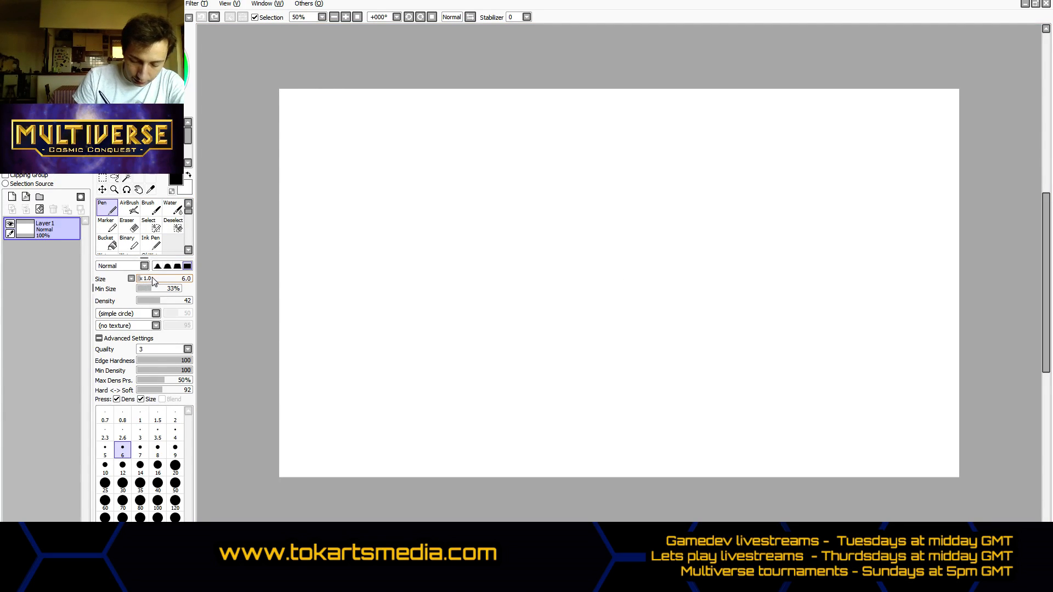
left_click(176, 301)
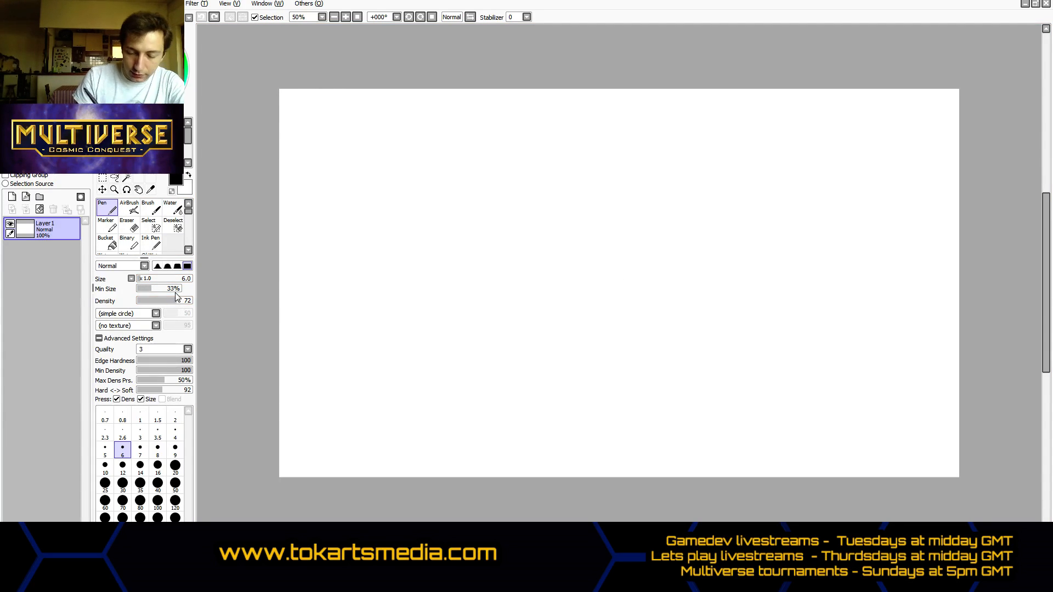
- Handwrite "RED" and, below it, "ORANGE" in the canvas's upper-left corner
mouse_move(289, 95)
left_mouse_down()
mouse_move(290, 126)
mouse_move(289, 109)
mouse_move(301, 115)
mouse_move(288, 96)
mouse_move(296, 111)
mouse_move(307, 101)
mouse_move(315, 111)
mouse_move(297, 136)
left_mouse_up()
key("ctrl+z")
key("ctrl+z")
left_click_drag(298, 120, 314, 137)
mouse_move(308, 131)
left_mouse_down()
mouse_move(324, 119)
mouse_move(335, 131)
left_mouse_up()
mouse_move(340, 121)
left_mouse_down()
mouse_move(343, 134)
mouse_move(350, 118)
left_mouse_up()
left_click_drag(340, 126, 347, 126)
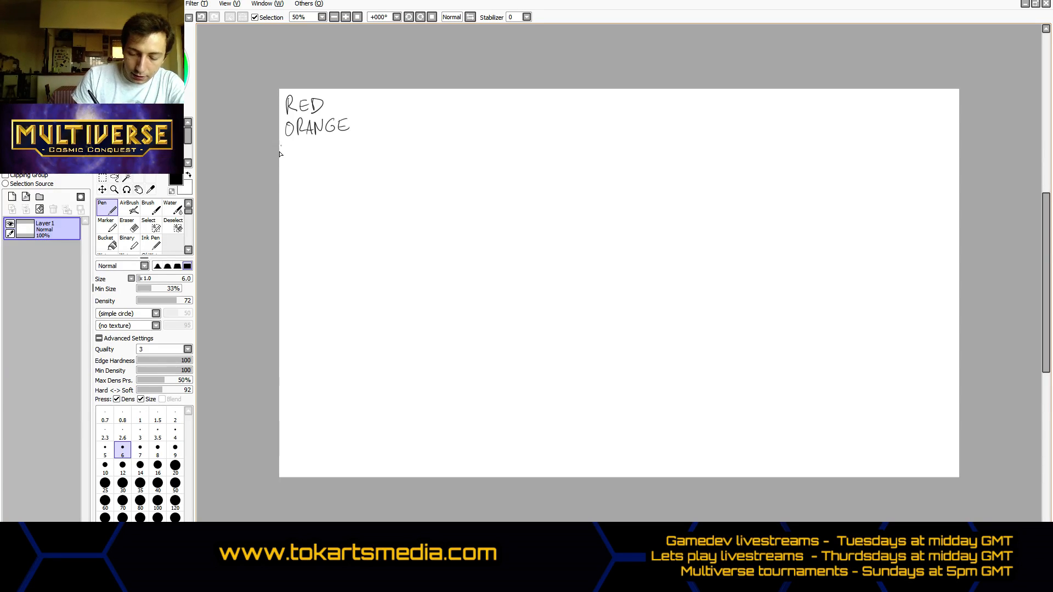
- Handwrite "YELLOW" and "GREEN" as the next two lines of the color list
left_click_drag(283, 144, 288, 150)
left_click_drag(292, 142, 286, 159)
mouse_move(304, 145)
left_mouse_down()
mouse_move(296, 157)
mouse_move(311, 156)
left_mouse_up()
mouse_move(314, 143)
left_mouse_down()
mouse_move(320, 156)
mouse_move(343, 140)
mouse_move(292, 171)
mouse_move(297, 177)
left_mouse_up()
mouse_move(299, 163)
left_mouse_down()
mouse_move(305, 176)
mouse_move(315, 163)
left_mouse_up()
left_click_drag(308, 170, 314, 170)
mouse_move(319, 164)
left_mouse_down()
mouse_move(326, 174)
mouse_move(329, 162)
left_mouse_up()
left_click_drag(319, 169, 339, 161)
- Handwrite "BLUE" and "VIOLET" under "GREEN" in the color list
left_click_drag(286, 183, 288, 201)
mouse_move(300, 184)
left_mouse_down()
mouse_move(301, 199)
mouse_move(315, 199)
left_mouse_up()
mouse_move(308, 183)
left_mouse_down()
mouse_move(312, 199)
mouse_move(324, 183)
left_mouse_up()
mouse_move(321, 183)
left_mouse_down()
mouse_move(321, 198)
mouse_move(330, 182)
left_mouse_up()
left_click_drag(321, 190, 329, 190)
mouse_move(321, 198)
left_mouse_down()
mouse_move(332, 198)
mouse_move(291, 204)
mouse_move(295, 217)
mouse_move(302, 205)
mouse_move(320, 216)
left_mouse_up()
left_click_drag(320, 203, 326, 203)
left_click_drag(321, 210, 325, 210)
left_click_drag(319, 217, 336, 202)
- Handwrite "COLORLESS" as the last line of the color list
mouse_move(331, 203)
left_mouse_down()
mouse_move(331, 219)
mouse_move(283, 235)
left_mouse_up()
left_click_drag(295, 227, 313, 227)
left_click_drag(320, 222, 325, 236)
left_click_drag(329, 224, 346, 237)
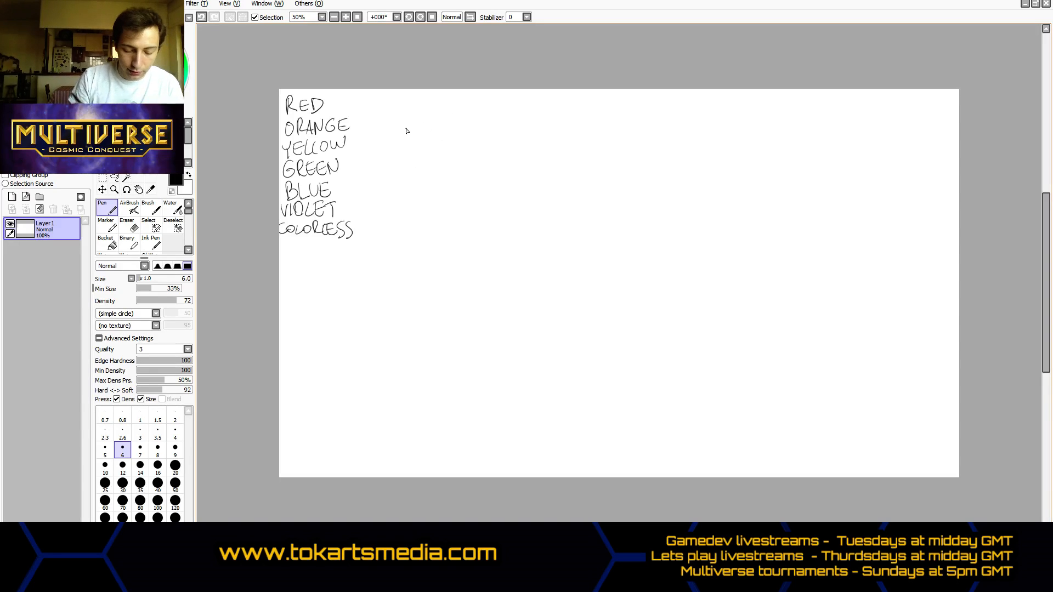
- Sketch a circle with several overlapping pen strokes to the right of the color list
scroll(434, 178, "down", 1)
scroll(430, 179, "up", 1)
scroll(432, 181, "up", 1)
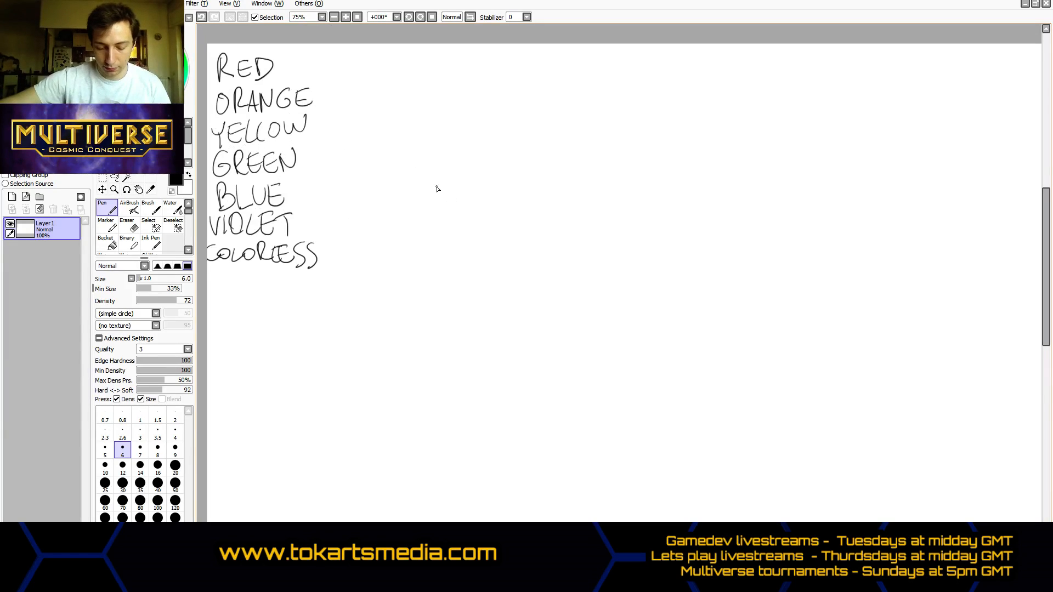
scroll(435, 188, "up", 1)
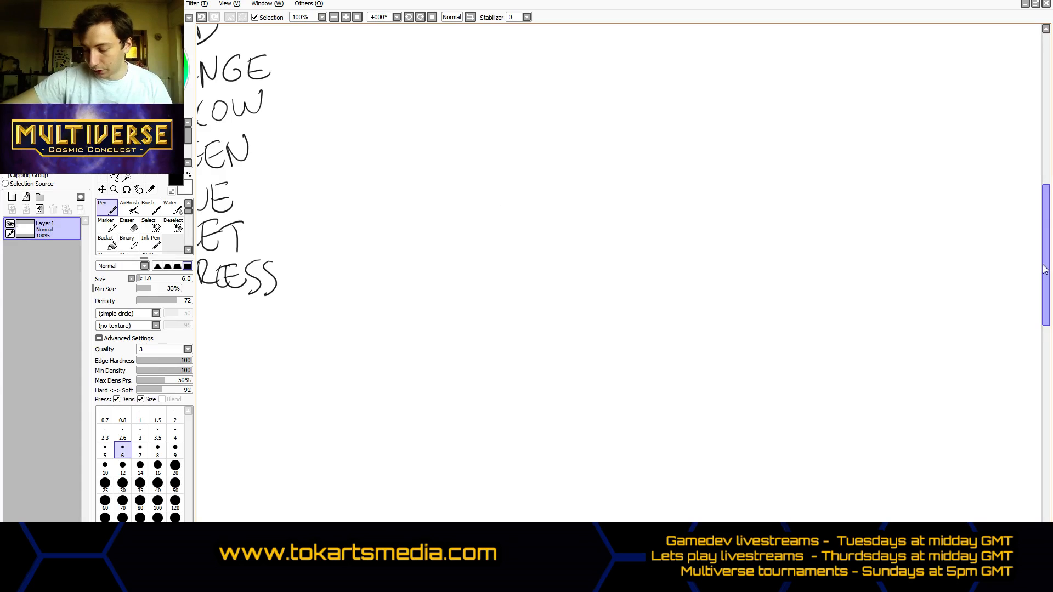
left_click_drag(1048, 261, 1042, 228)
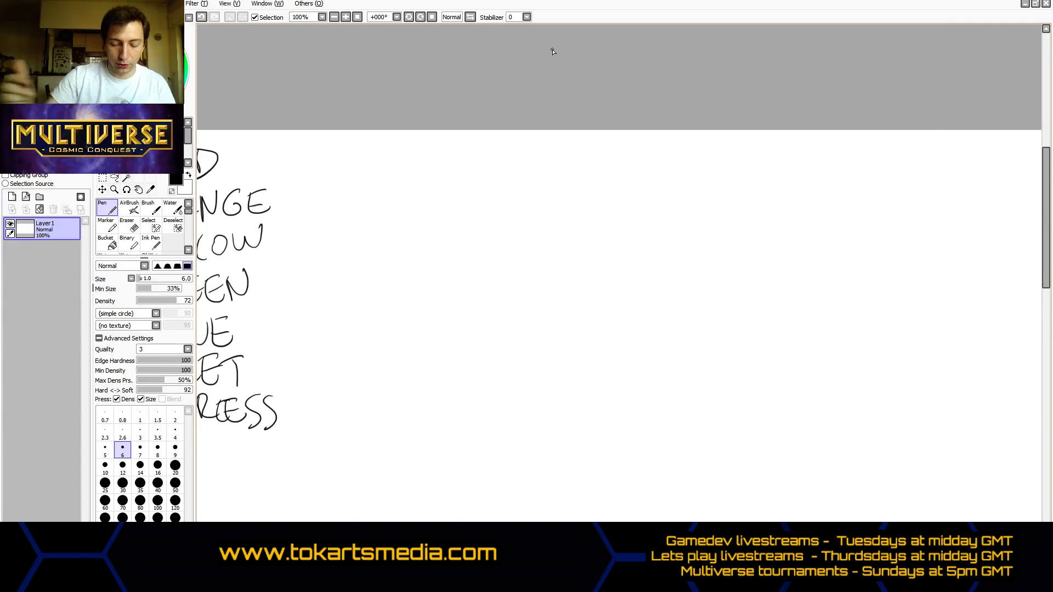
mouse_move(416, 202)
left_mouse_down()
mouse_move(411, 271)
mouse_move(406, 221)
mouse_move(423, 277)
mouse_move(404, 263)
mouse_move(414, 213)
mouse_move(402, 215)
mouse_move(452, 196)
mouse_move(418, 223)
mouse_move(468, 201)
mouse_move(458, 199)
mouse_move(497, 225)
left_mouse_up()
mouse_move(457, 197)
left_mouse_down()
mouse_move(493, 243)
mouse_move(479, 267)
left_mouse_up()
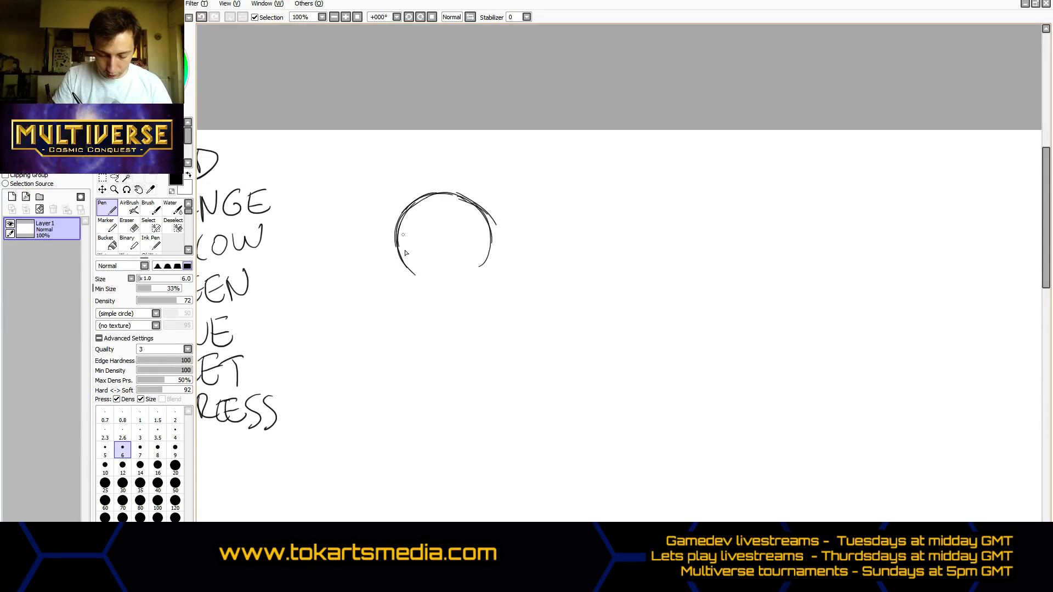
mouse_move(400, 262)
left_mouse_down()
mouse_move(428, 289)
mouse_move(452, 289)
mouse_move(488, 258)
mouse_move(491, 238)
left_mouse_up()
mouse_move(415, 281)
left_mouse_down()
mouse_move(397, 227)
mouse_move(396, 254)
left_mouse_up()
mouse_move(396, 250)
left_mouse_down()
mouse_move(411, 275)
mouse_move(444, 293)
mouse_move(464, 288)
left_mouse_up()
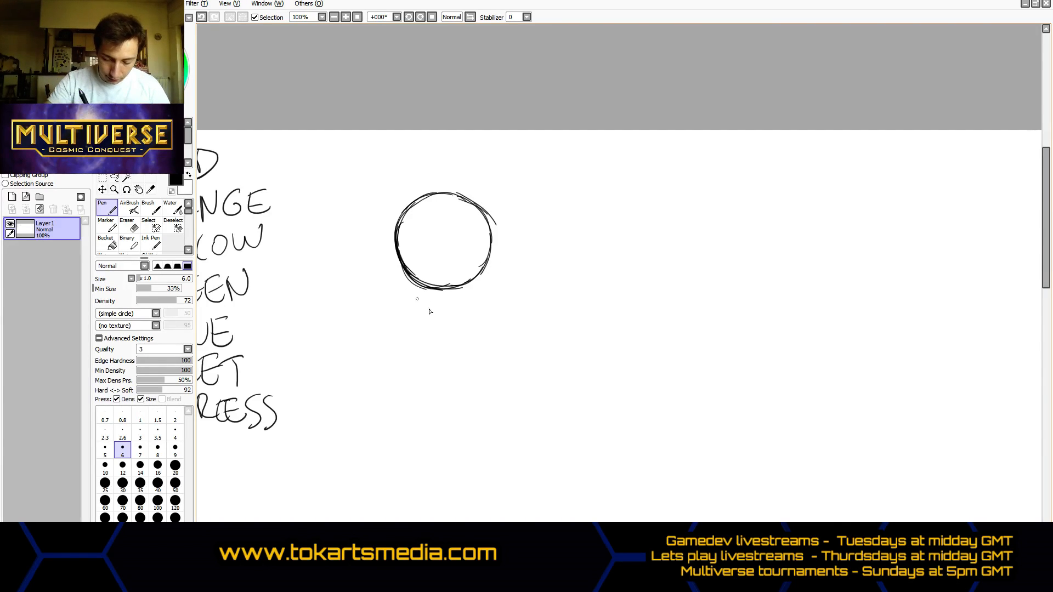
- Erase the stray arc and rough strokes outside the circle's lower-left edge
left_click_drag(388, 264, 432, 304)
key("e")
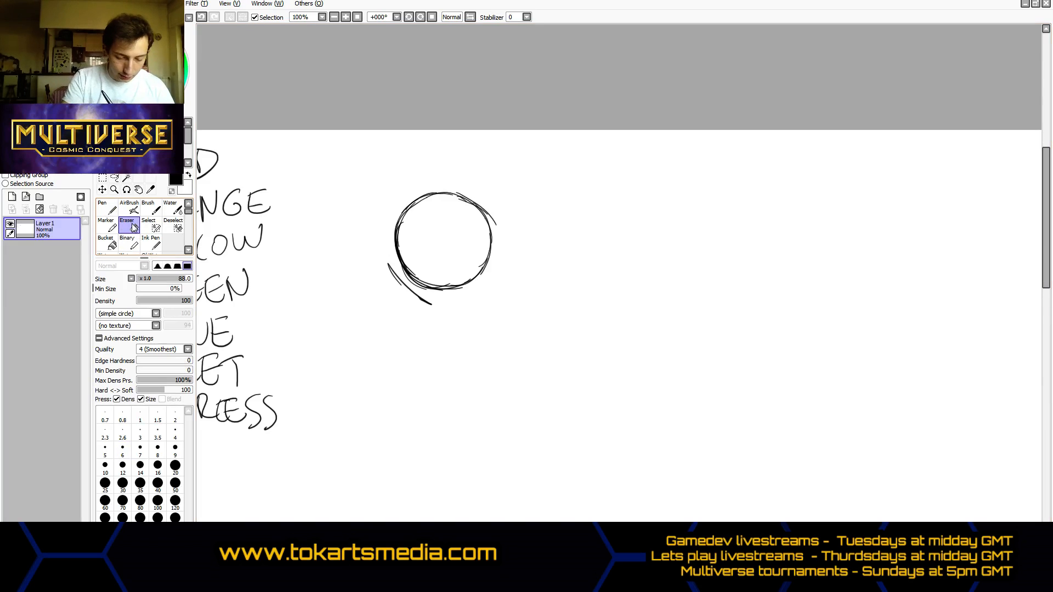
mouse_move(390, 269)
left_mouse_down()
mouse_move(430, 313)
mouse_move(383, 271)
left_mouse_up()
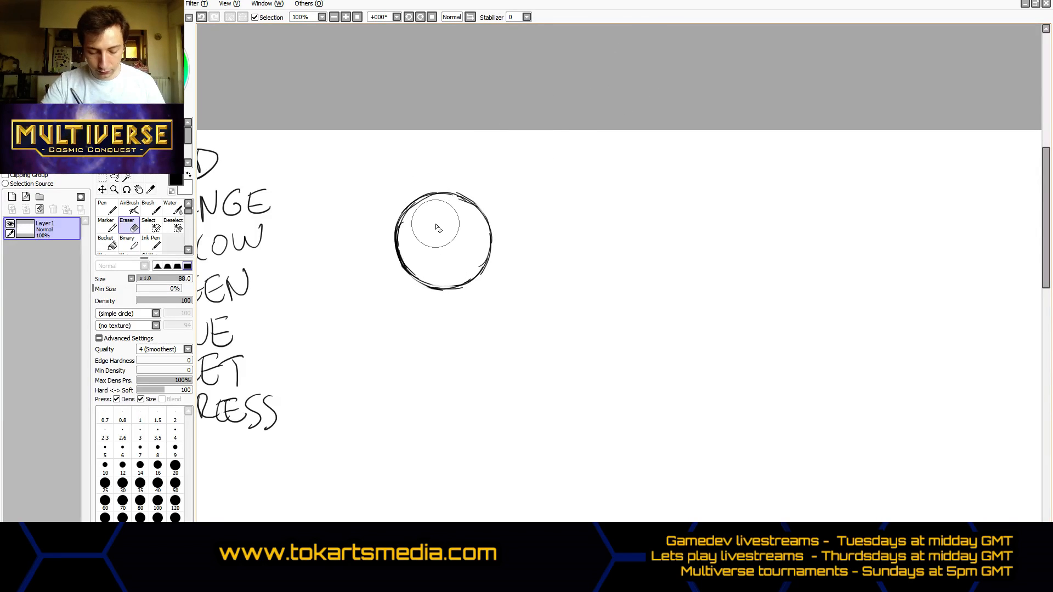
- Copy the circle and place two duplicates in a row to the right of the original
left_click(103, 187)
left_click_drag(377, 183, 554, 321)
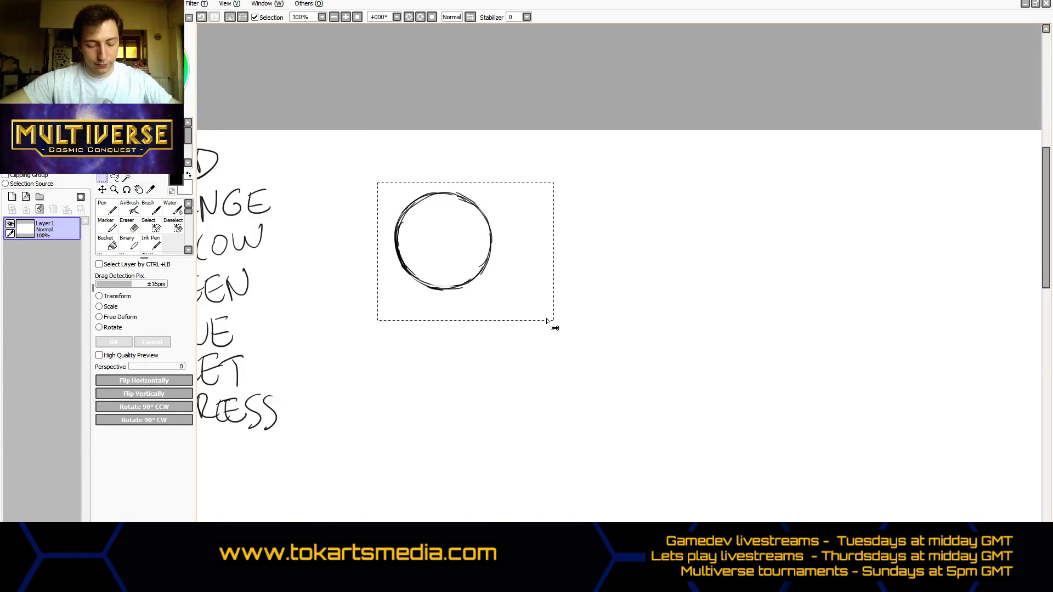
key("ctrl+c")
key("ctrl+v")
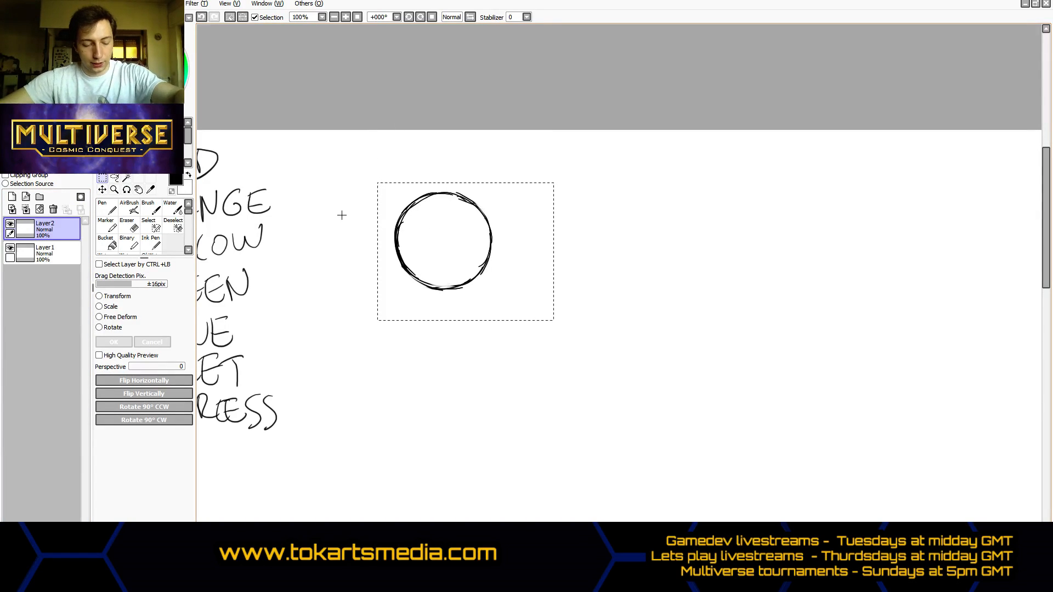
left_click(102, 189)
left_click_drag(422, 247, 535, 242)
left_click_drag(424, 240, 501, 240)
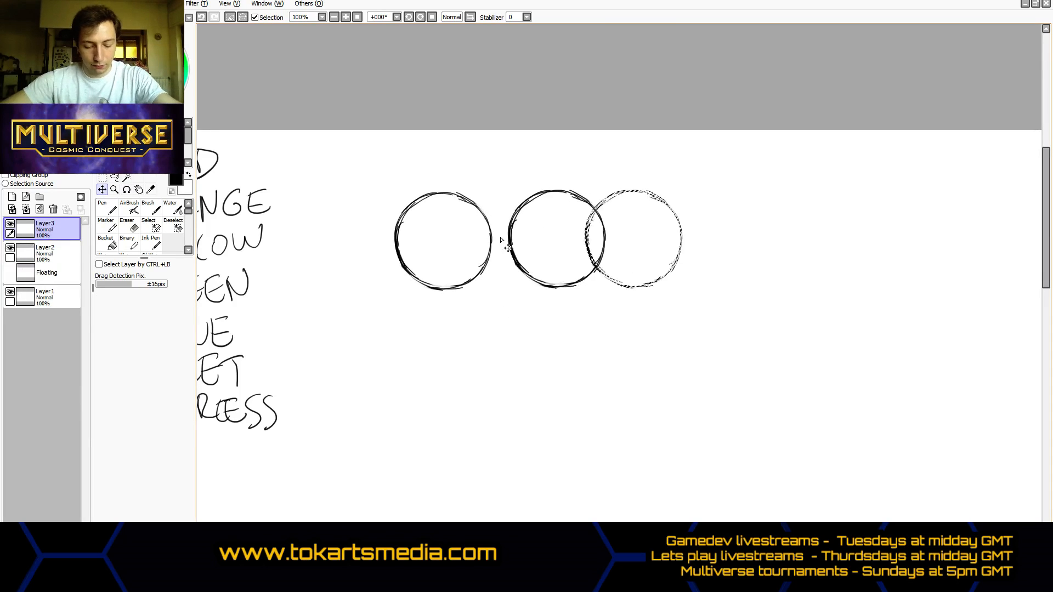
left_click_drag(584, 240, 561, 240)
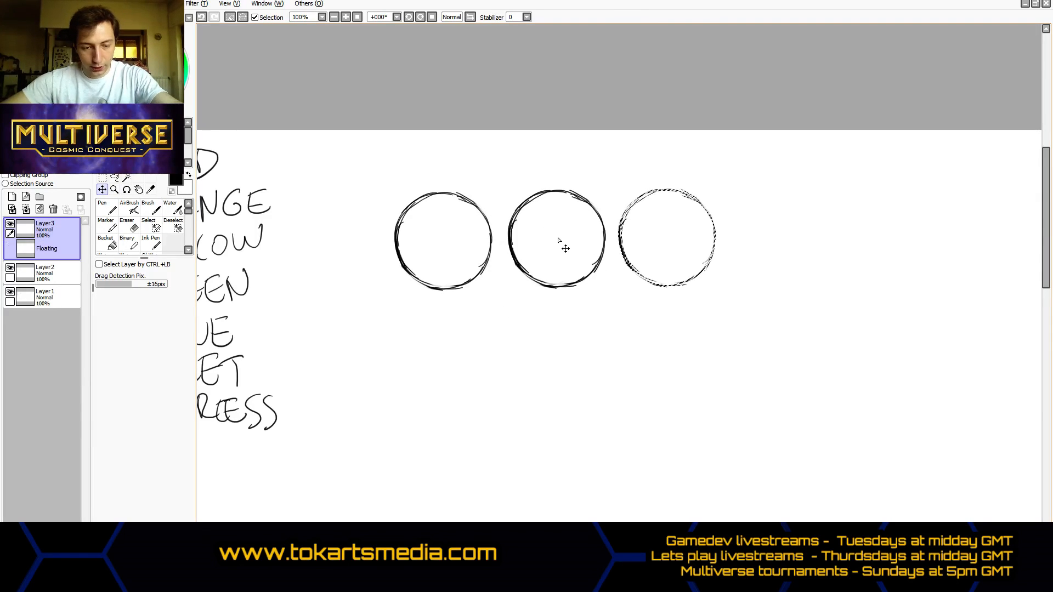
- Paste two more copies of the circle on new layers and clear the selection
key("ctrl+v")
left_click(461, 238)
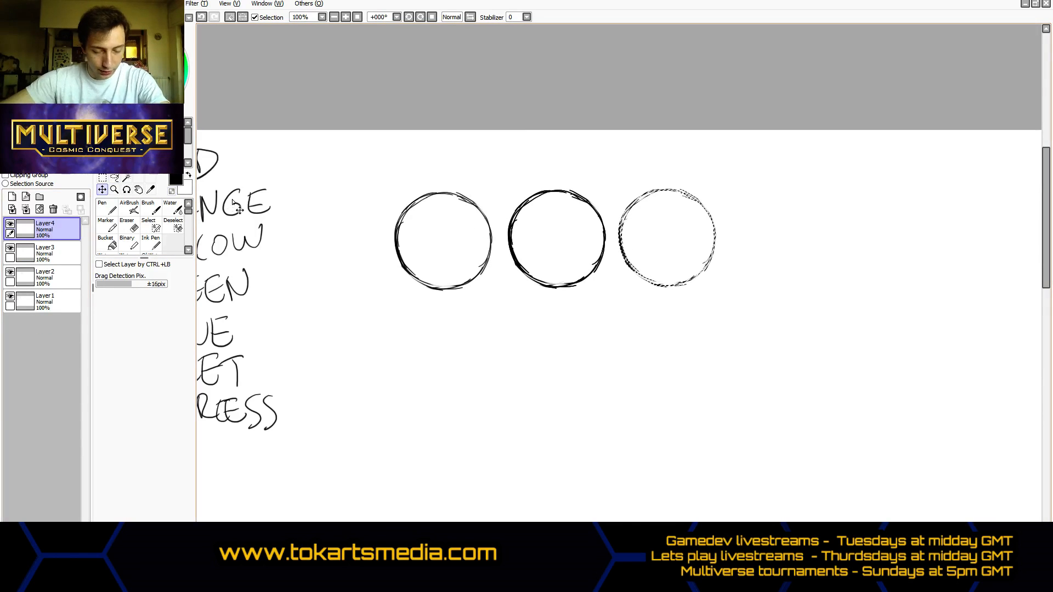
key("ctrl+v")
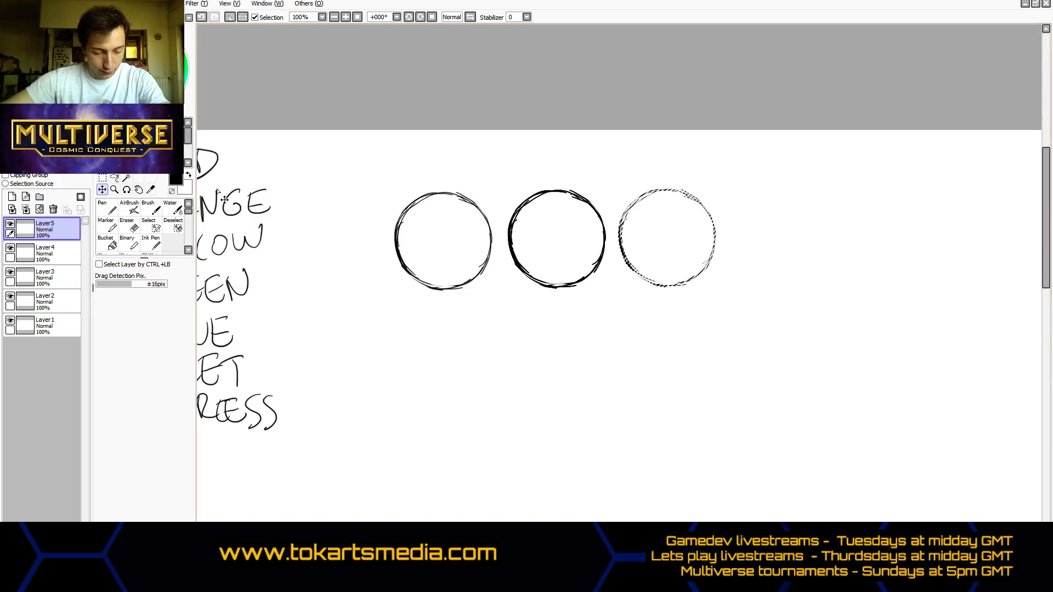
left_click(677, 239)
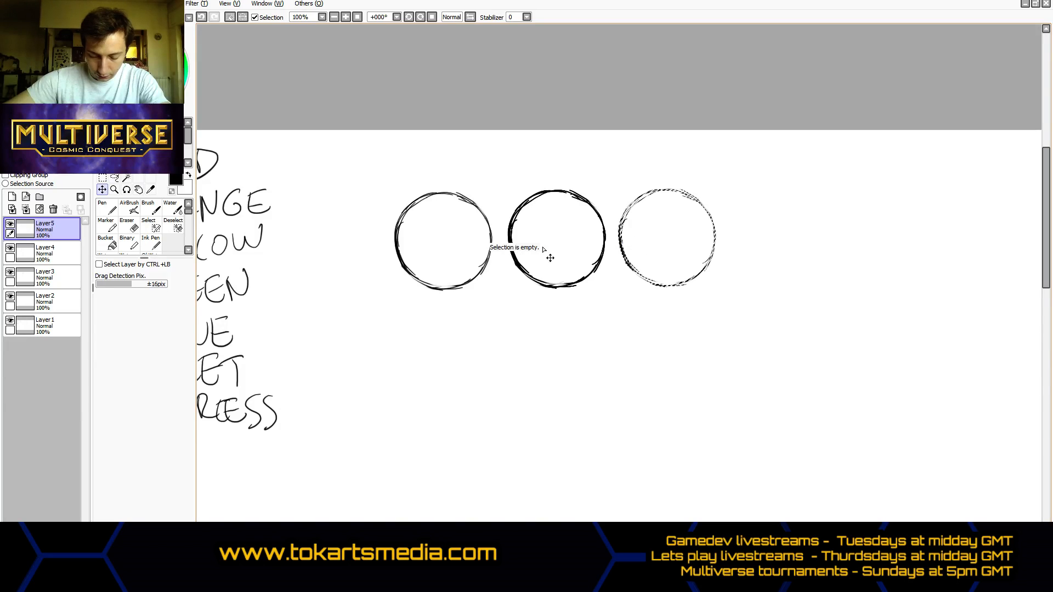
key("ctrl+t")
key("ctrl+d")
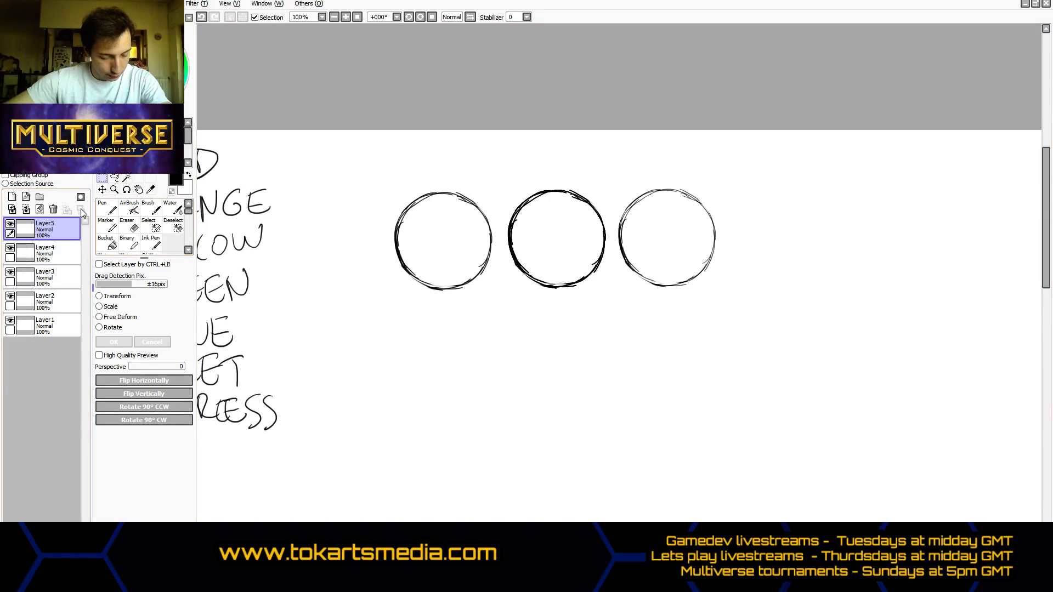
- Move the Layer5 and Layer4 circles to the fourth and fifth positions in the row
left_click(103, 190)
left_click_drag(552, 252, 661, 242)
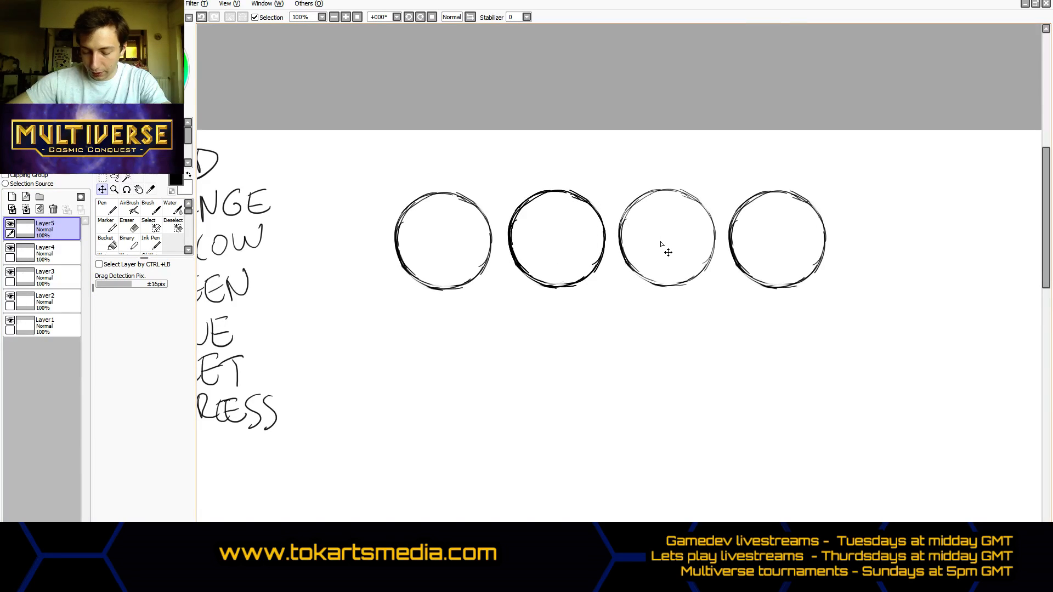
left_click(48, 257)
left_click_drag(472, 293, 805, 296)
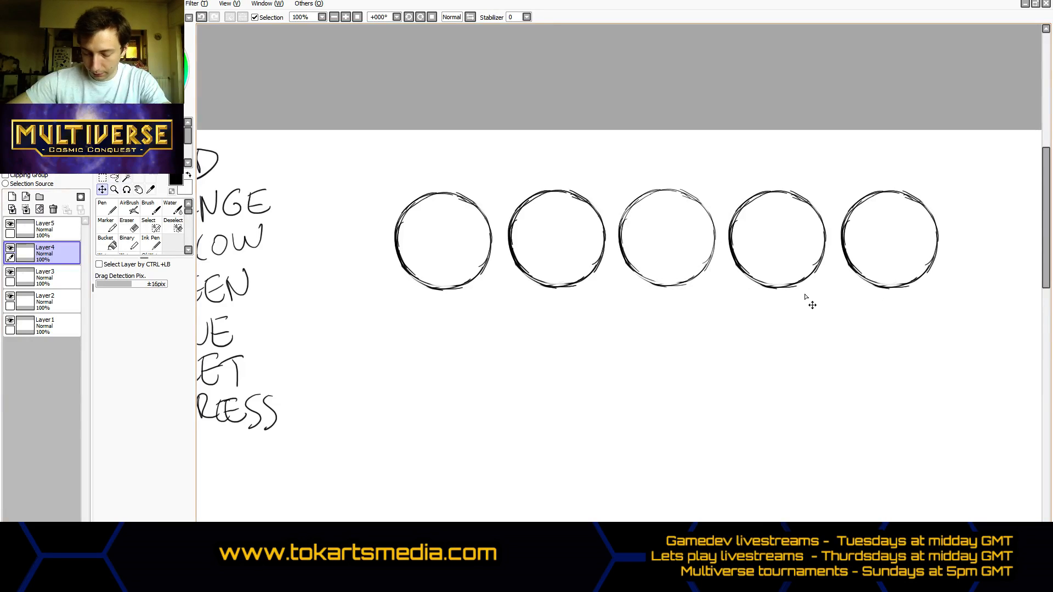
- Move the Layer3 drawing below the row and erase the faint leftover circle beside its main circle
left_click(53, 275)
left_click_drag(486, 340, 574, 442)
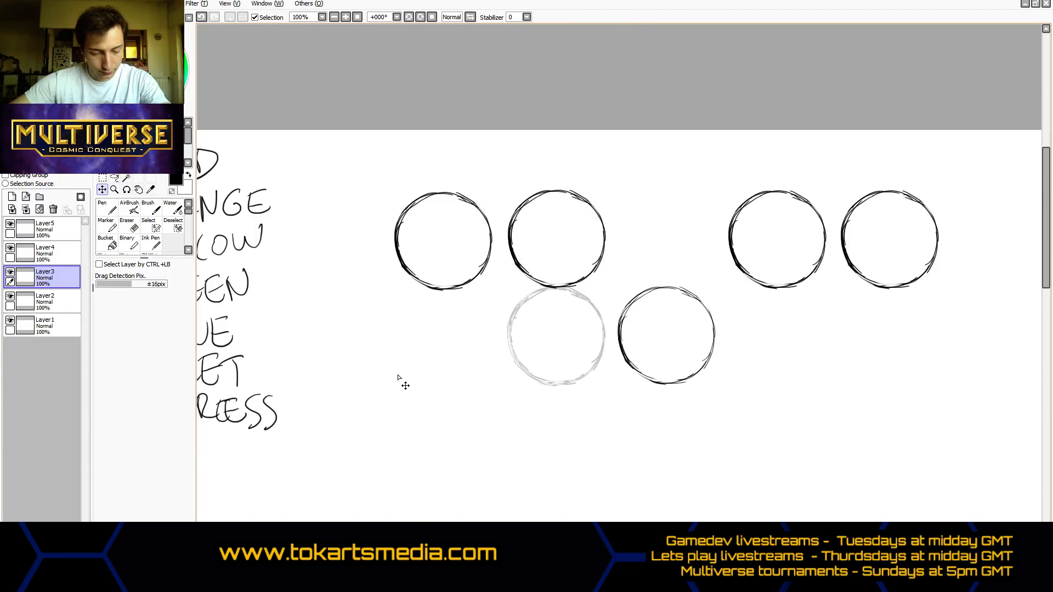
left_click_drag(405, 386, 396, 411)
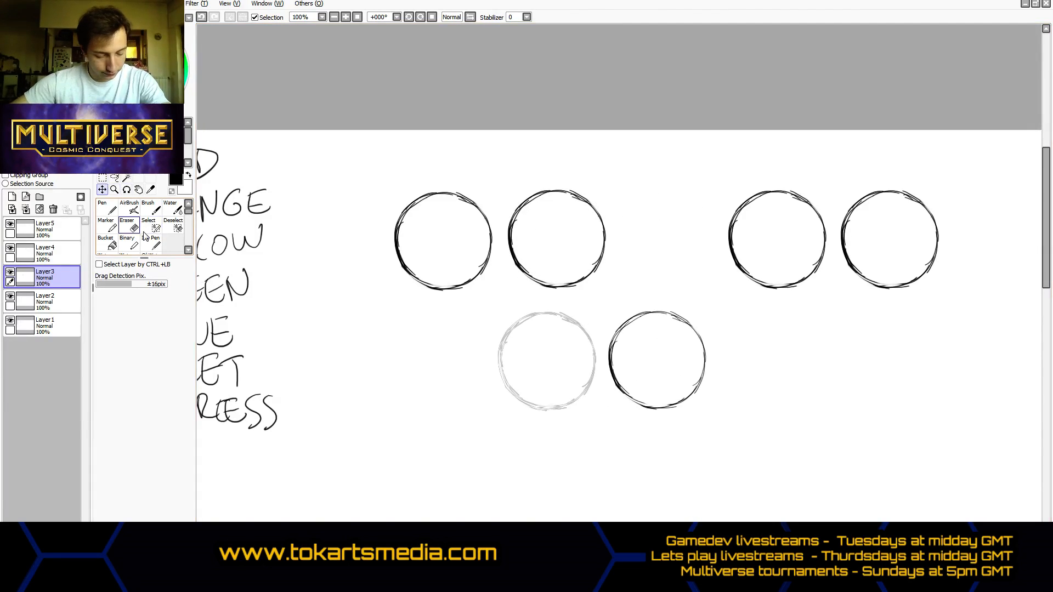
left_click(129, 224)
mouse_move(462, 364)
left_mouse_down()
mouse_move(538, 326)
mouse_move(512, 374)
mouse_move(565, 417)
mouse_move(577, 359)
mouse_move(560, 329)
left_mouse_up()
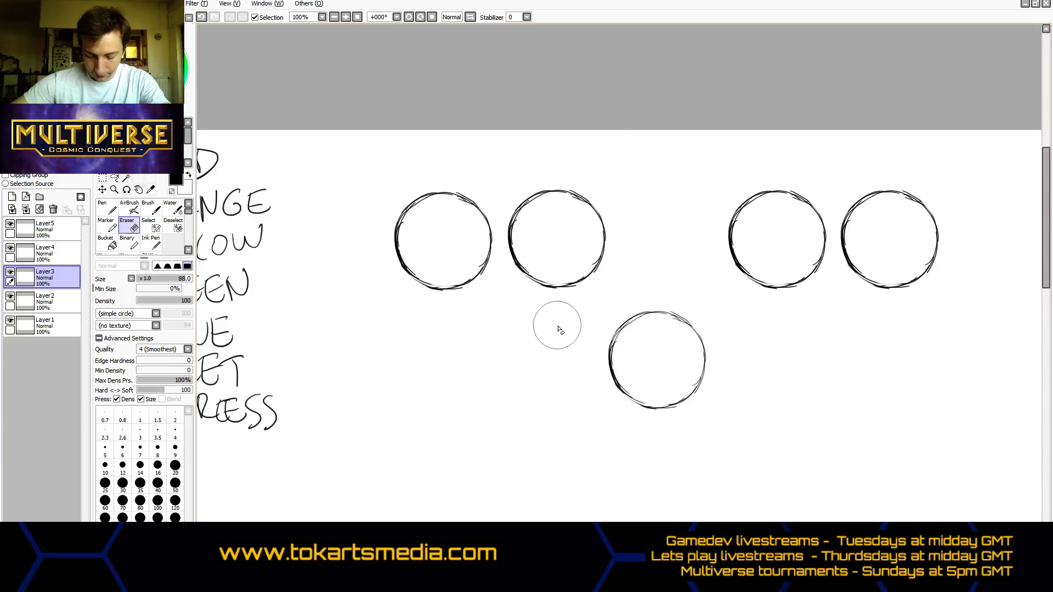
- Select the remaining Layer3 circle, move it back to the third position in the row and deselect it
key("m")
left_click_drag(553, 288, 765, 435)
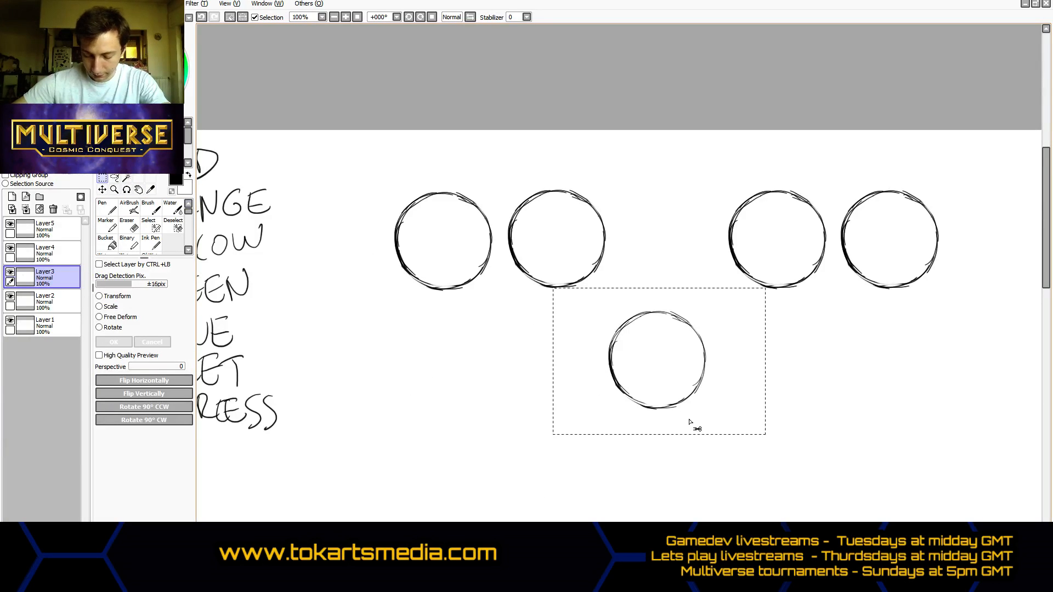
left_click(102, 189)
left_click_drag(680, 417, 693, 292)
key("ctrl+t")
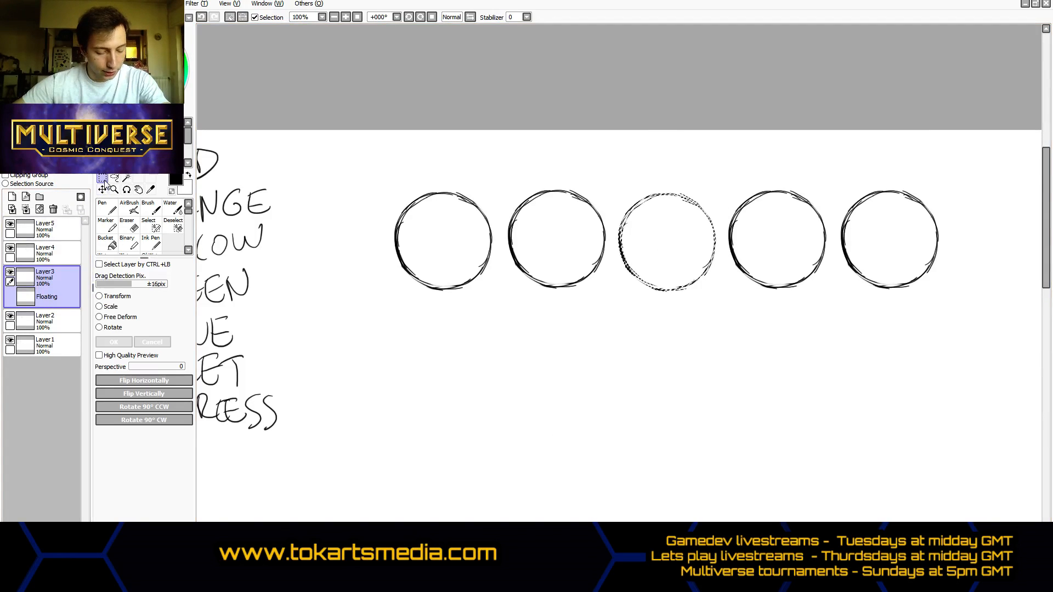
left_click(586, 392)
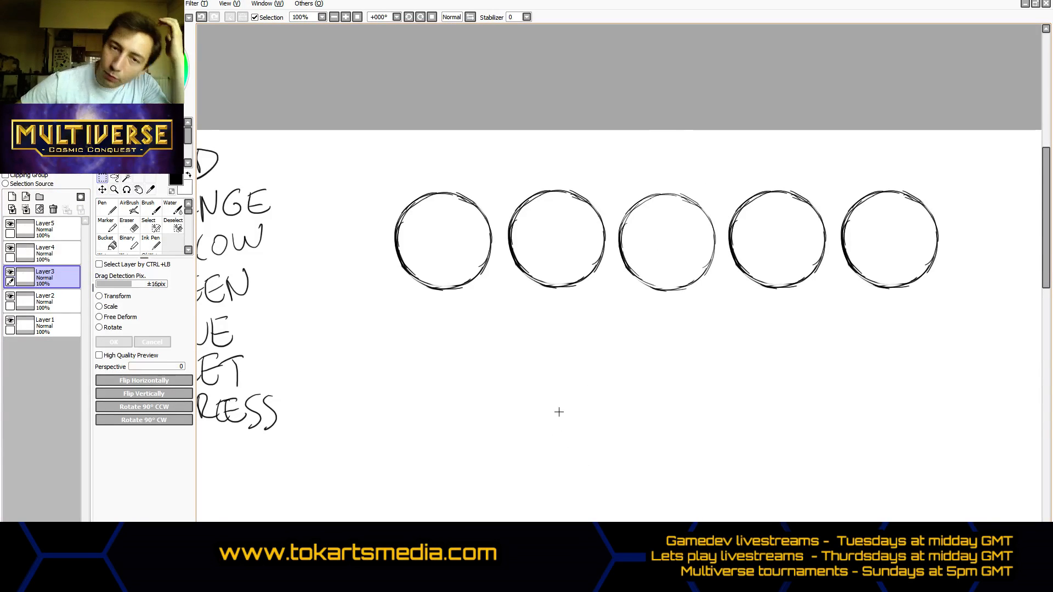
- Merge all the circle layers from Layer5 down into Layer1
left_click(61, 231)
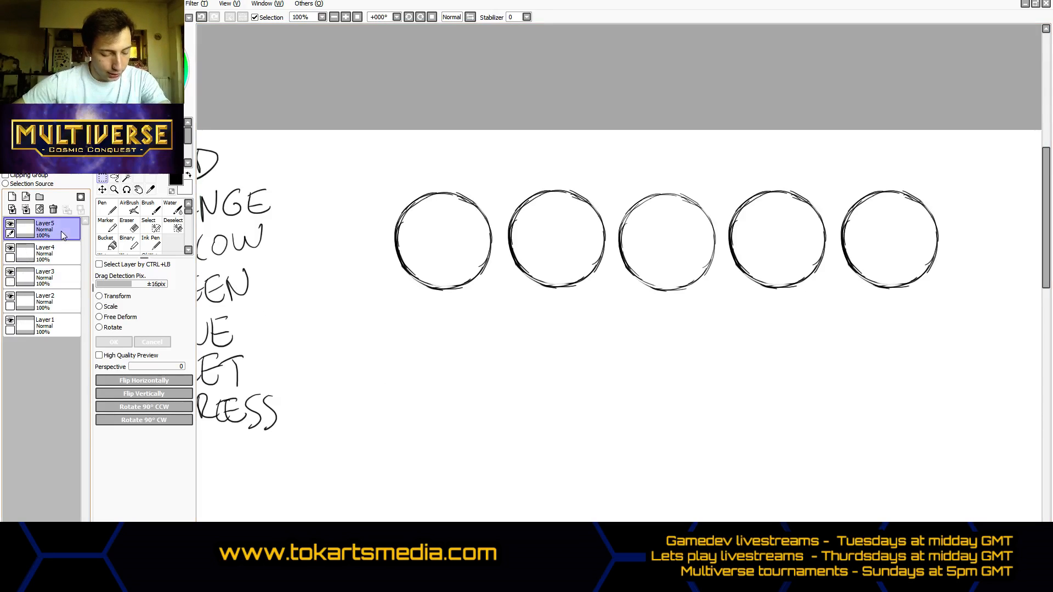
left_click(26, 210)
left_click(26, 211)
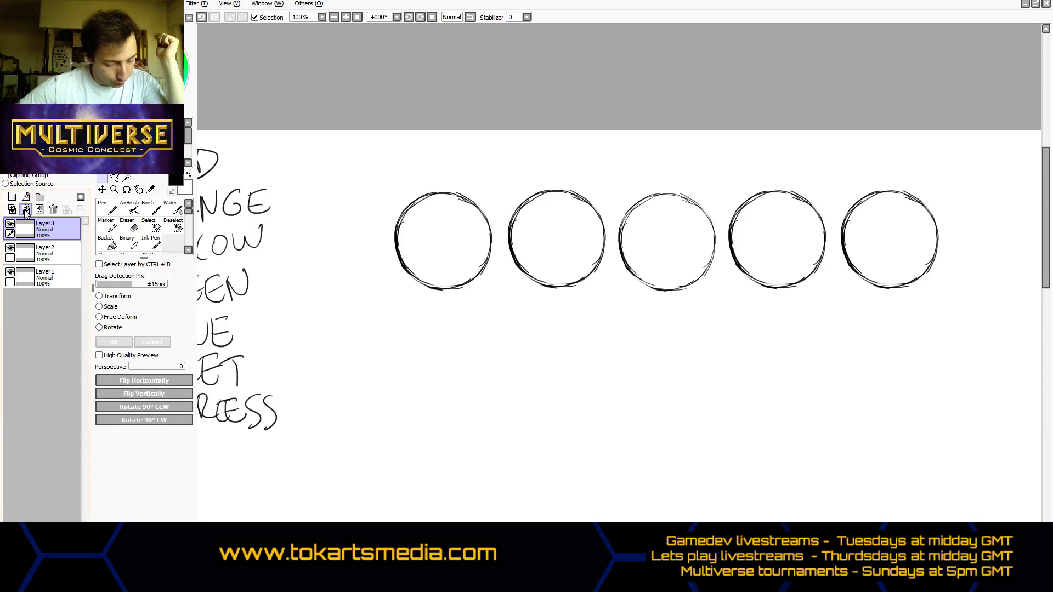
left_click(26, 210)
left_click(25, 210)
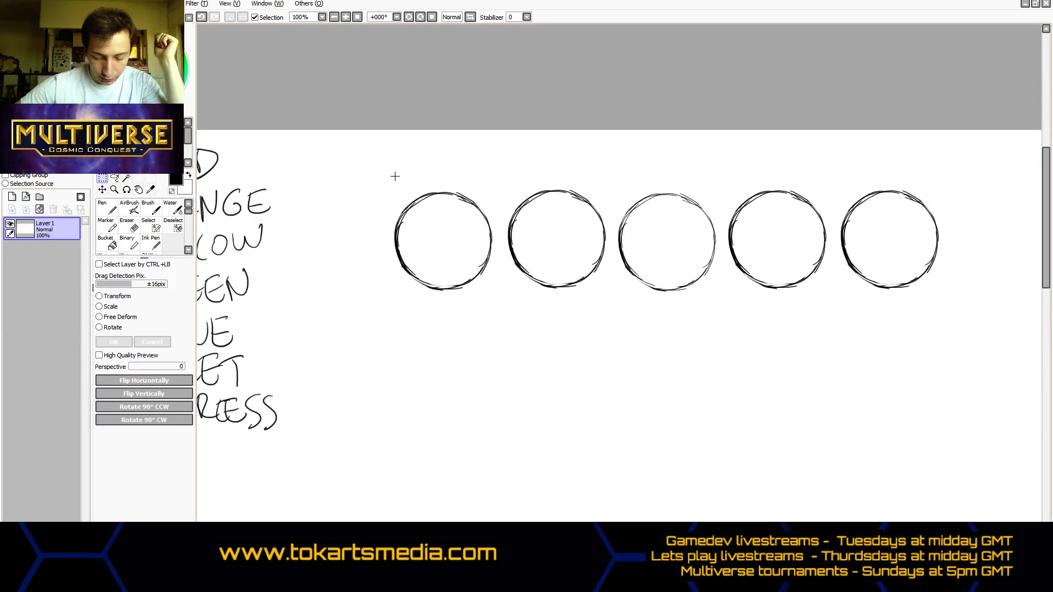
- Copy the row of five circles, paste it on a new layer and move the copy directly below as a second row
left_click_drag(377, 160, 953, 321)
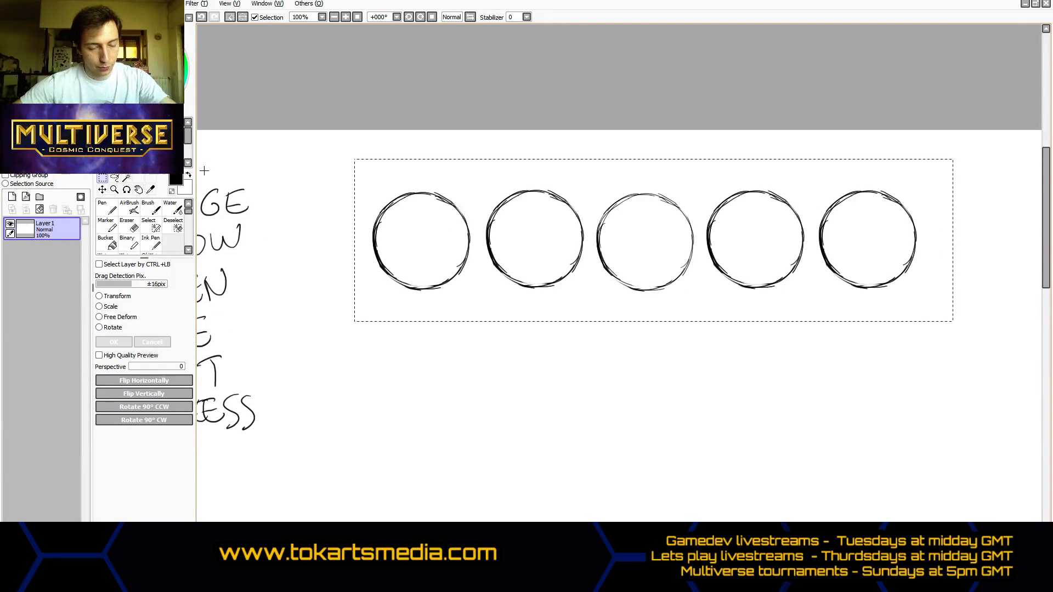
key("ctrl+c")
key("ctrl+v")
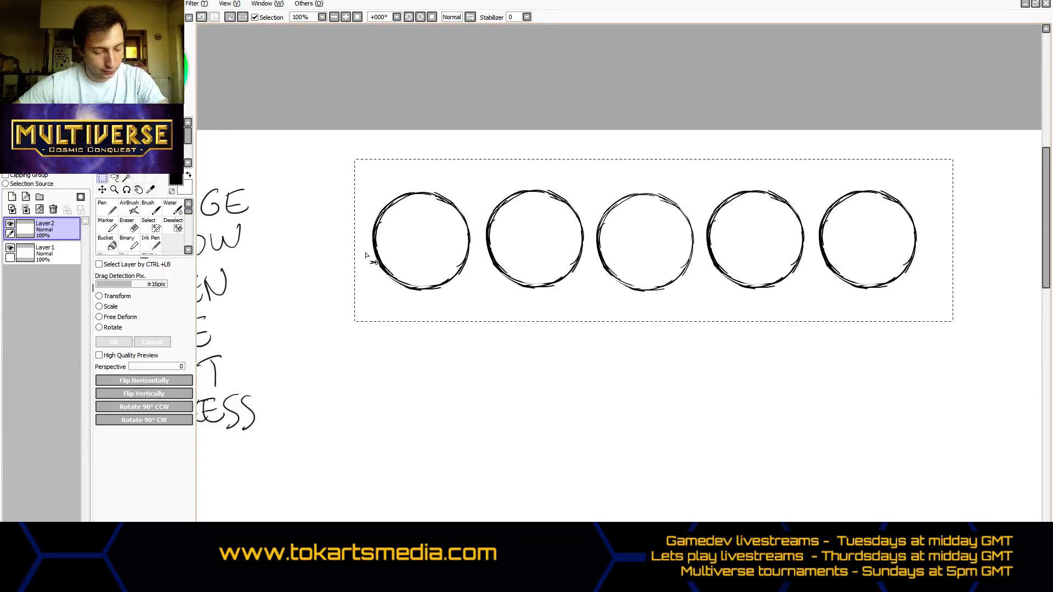
left_click(102, 189)
left_click_drag(623, 245, 658, 397)
- Paste another copy of the circle row on a new layer, deselect it and move it below the second row as a third row
key("ctrl+c")
key("ctrl+v")
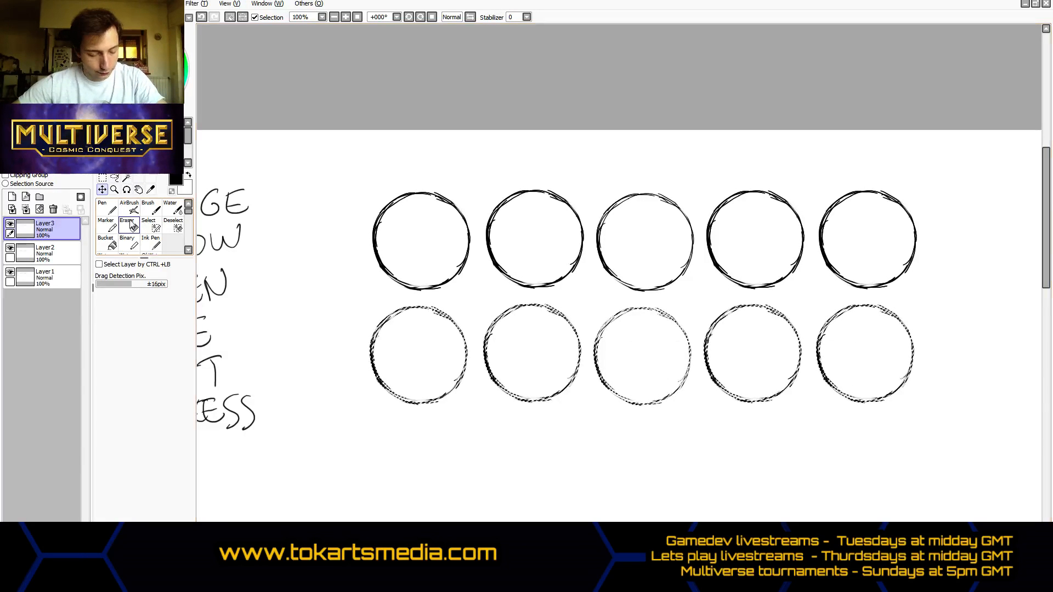
left_click(103, 179)
left_click(106, 190)
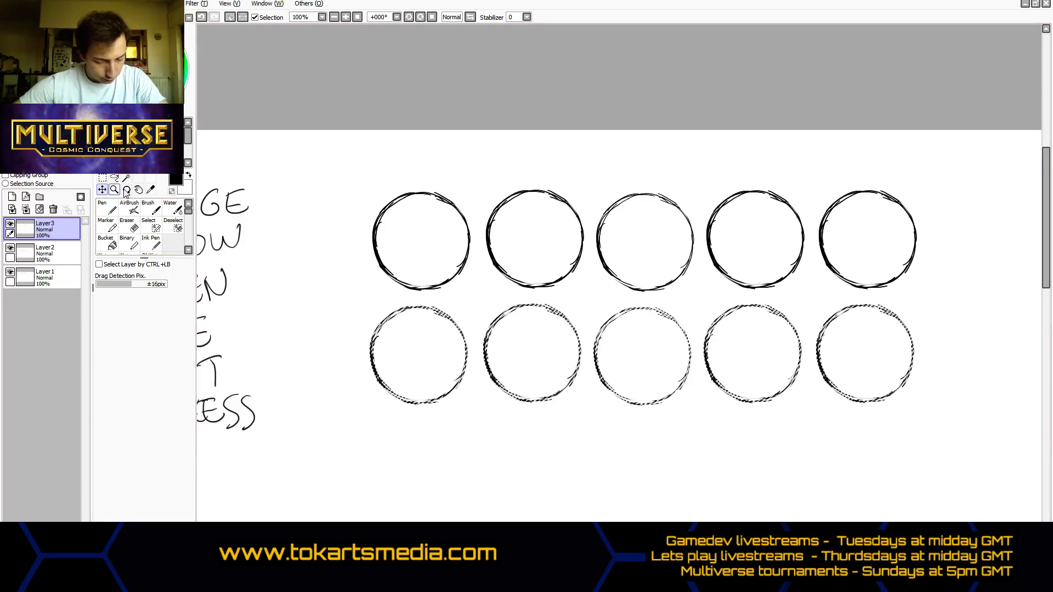
key("ctrl+t")
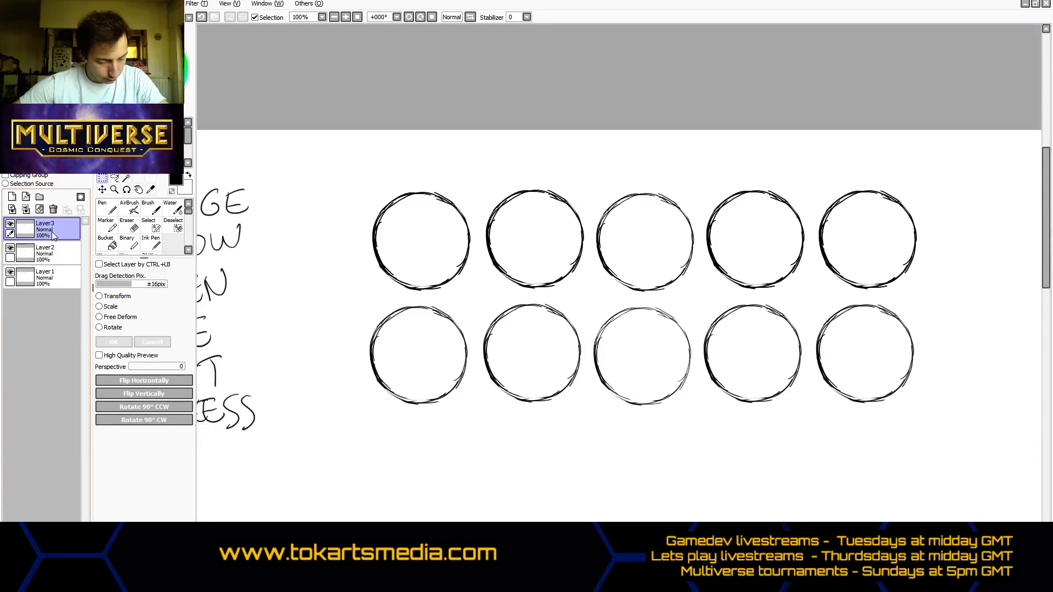
left_click(103, 190)
left_click_drag(428, 301, 426, 508)
scroll(428, 510, "down", 2)
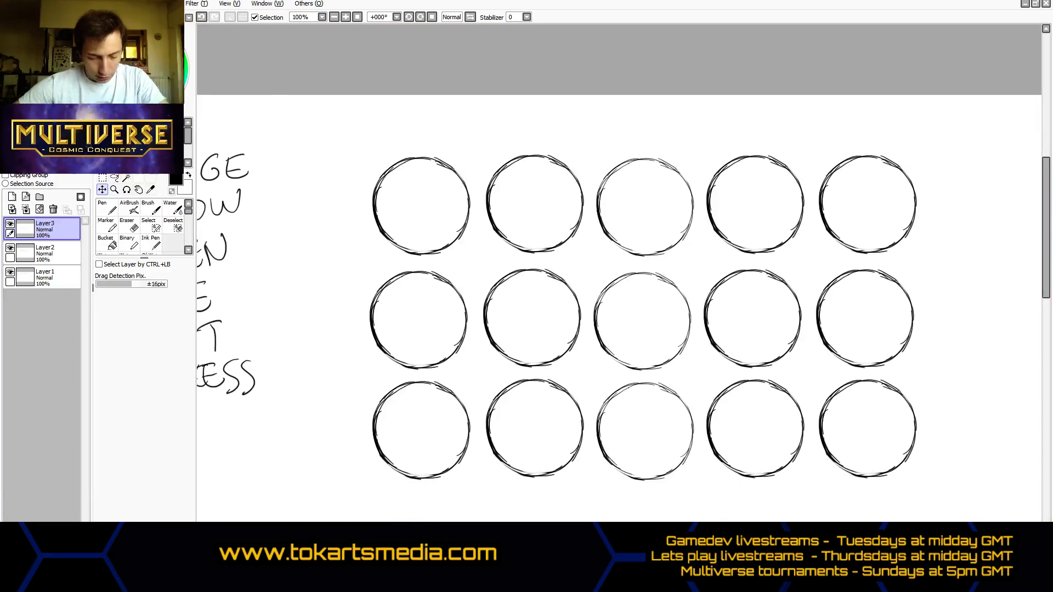
- Draw a flame icon inside the first circle of the top row with the Pen at size 6
left_click(112, 212)
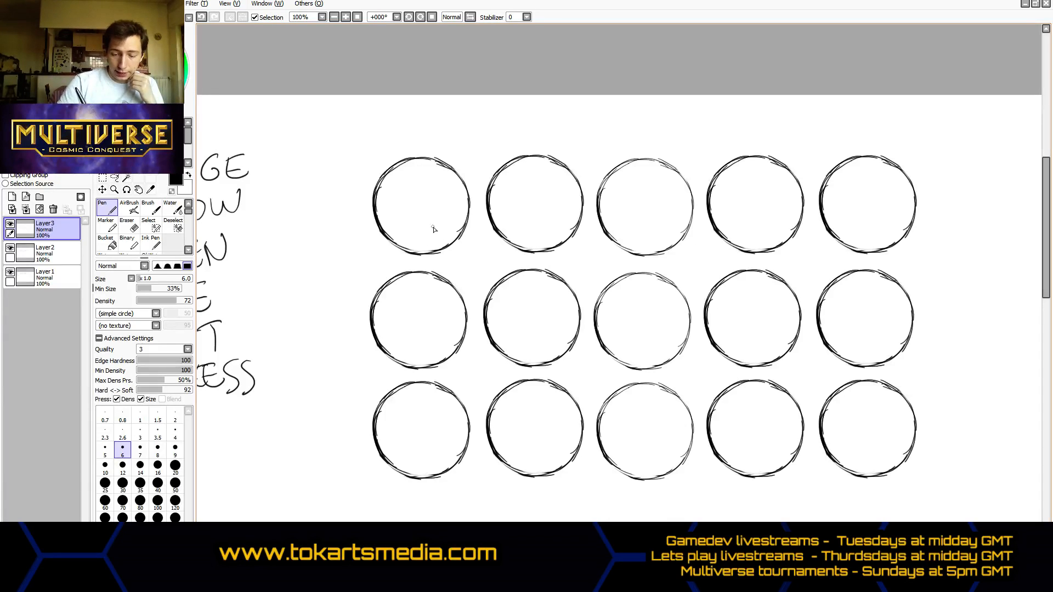
mouse_move(424, 237)
left_mouse_down()
mouse_move(396, 217)
mouse_move(424, 237)
mouse_move(402, 208)
mouse_move(406, 223)
mouse_move(429, 189)
mouse_move(420, 172)
mouse_move(448, 198)
mouse_move(432, 223)
mouse_move(456, 207)
mouse_move(445, 236)
mouse_move(423, 245)
mouse_move(399, 234)
left_mouse_up()
mouse_move(391, 197)
left_mouse_down()
mouse_move(389, 215)
mouse_move(389, 186)
mouse_move(407, 178)
mouse_move(401, 226)
mouse_move(414, 232)
mouse_move(436, 205)
mouse_move(438, 234)
mouse_move(450, 225)
mouse_move(408, 237)
mouse_move(420, 204)
mouse_move(440, 204)
mouse_move(406, 176)
mouse_move(402, 197)
left_mouse_up()
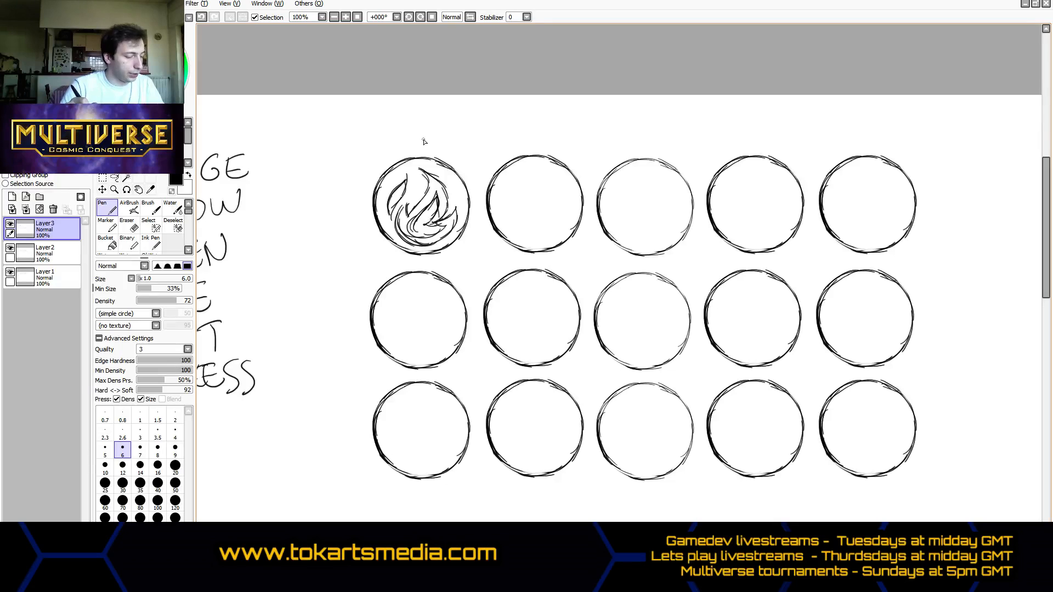
- Draw a small and a larger interlocking toothed gear with center dots inside the second circle of the top row
mouse_move(520, 181)
left_mouse_down()
mouse_move(513, 209)
mouse_move(524, 179)
left_mouse_up()
mouse_move(501, 196)
left_mouse_down()
mouse_move(522, 179)
mouse_move(535, 236)
mouse_move(564, 203)
mouse_move(568, 219)
mouse_move(565, 200)
mouse_move(514, 196)
left_mouse_up()
left_click(516, 187)
left_click_drag(550, 217, 548, 215)
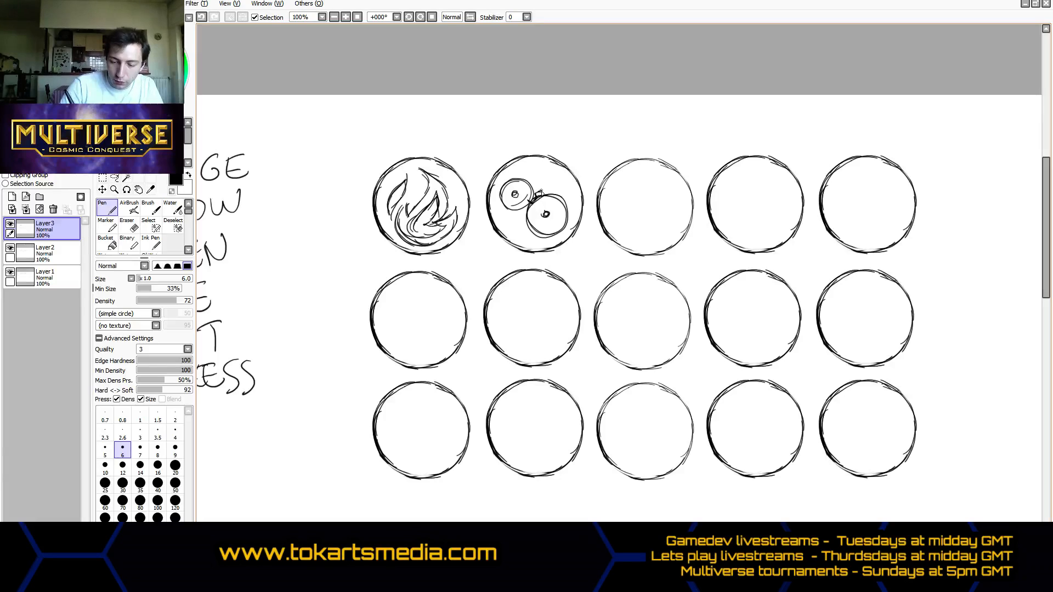
left_click_drag(543, 194, 558, 193)
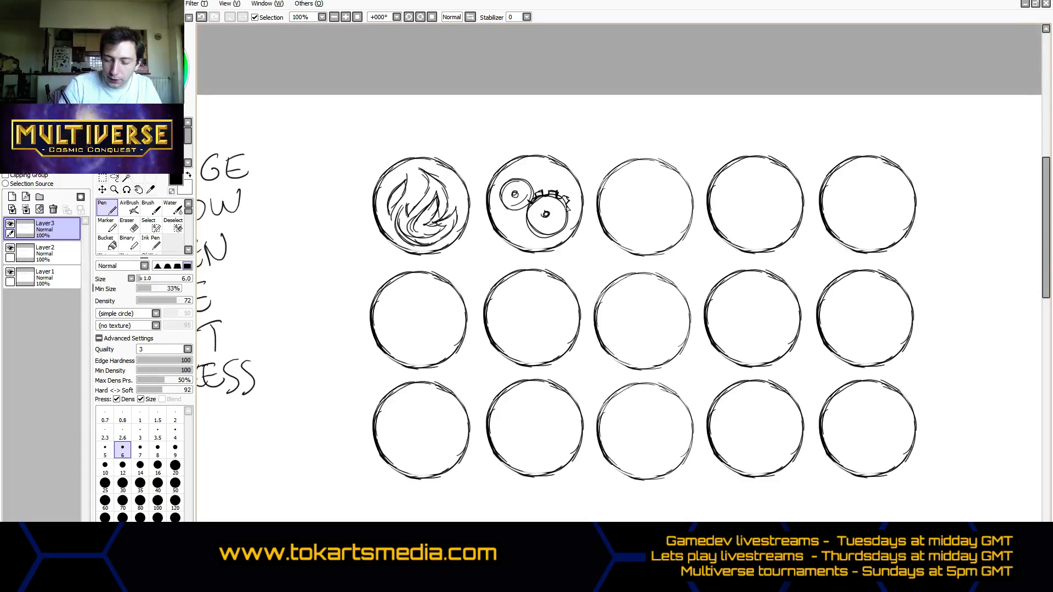
left_click_drag(571, 221, 543, 241)
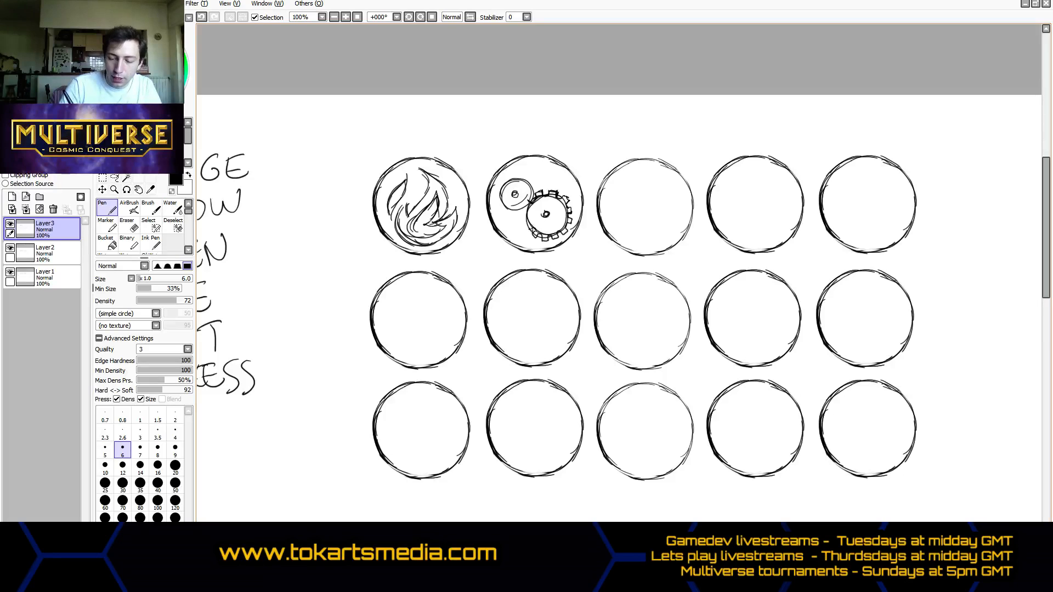
left_click_drag(529, 233, 528, 211)
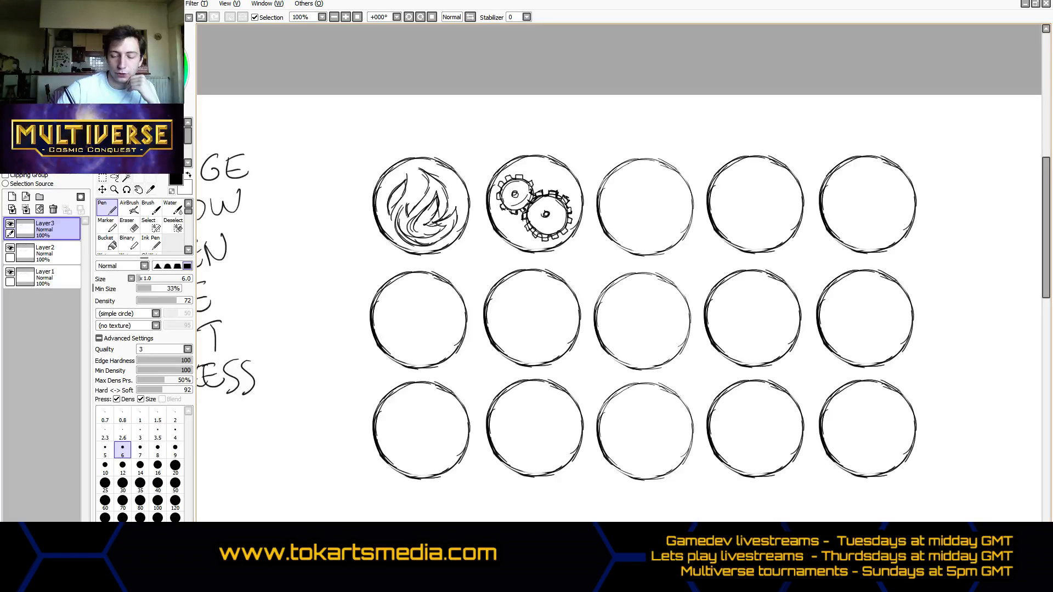
- Draw a third, smaller toothed gear above the two gears in the second circle, undoing the first outline
mouse_move(535, 174)
left_mouse_down()
mouse_move(531, 186)
mouse_move(554, 172)
left_mouse_up()
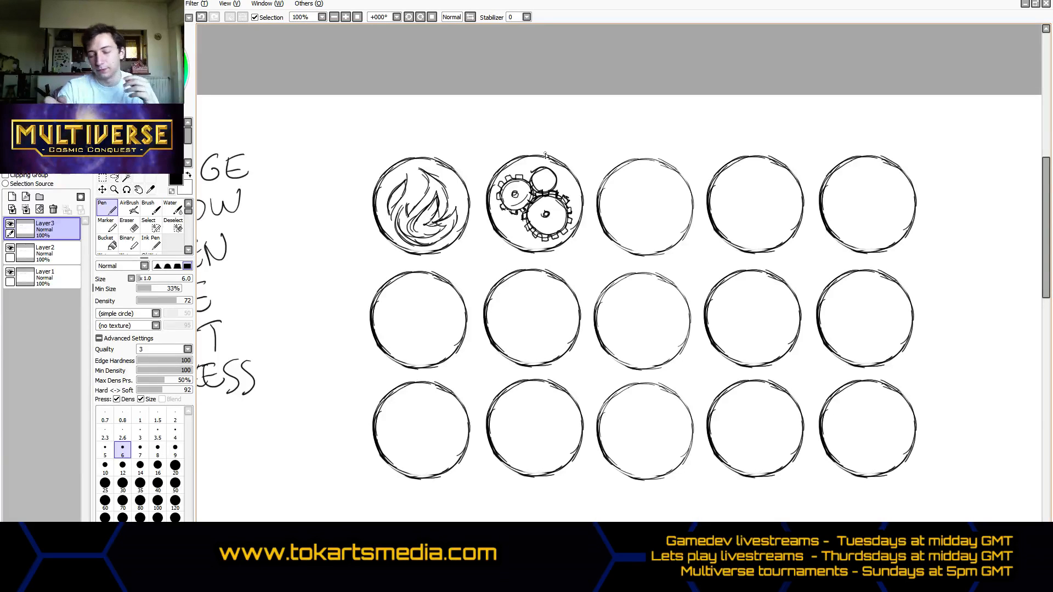
key("ctrl+z")
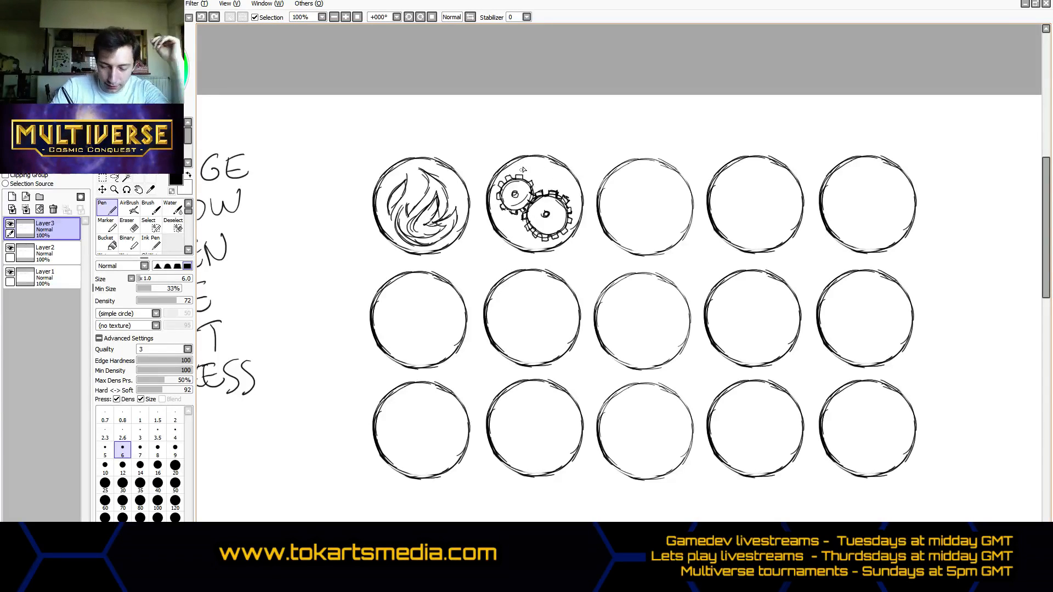
mouse_move(524, 177)
left_mouse_down()
mouse_move(549, 187)
mouse_move(556, 171)
mouse_move(550, 190)
mouse_move(557, 174)
left_mouse_up()
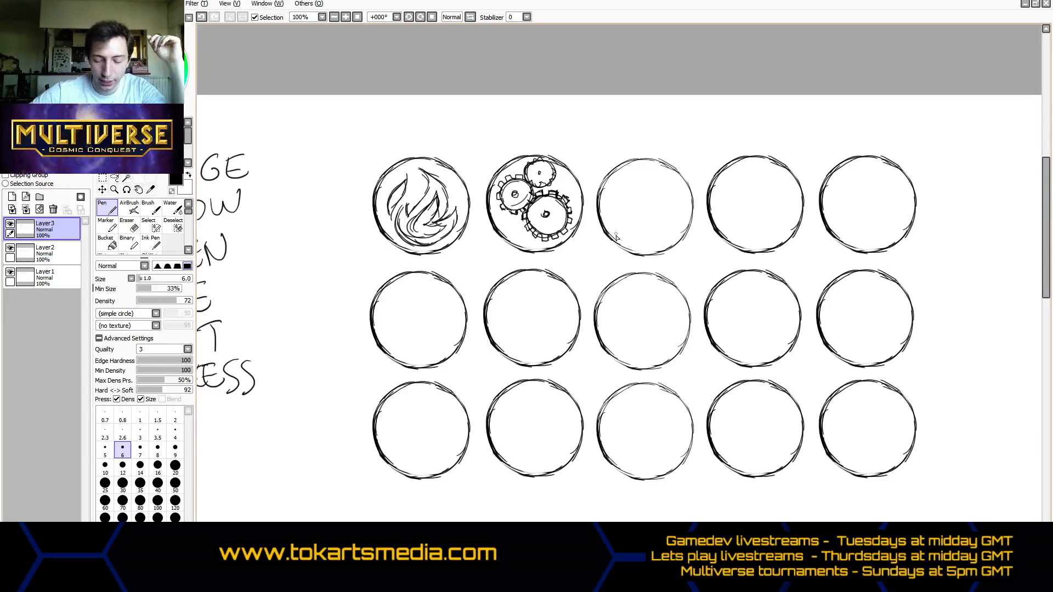
- Lasso the three gears in the second circle, nudge them slightly down to center them and clear the selection
left_click(114, 178)
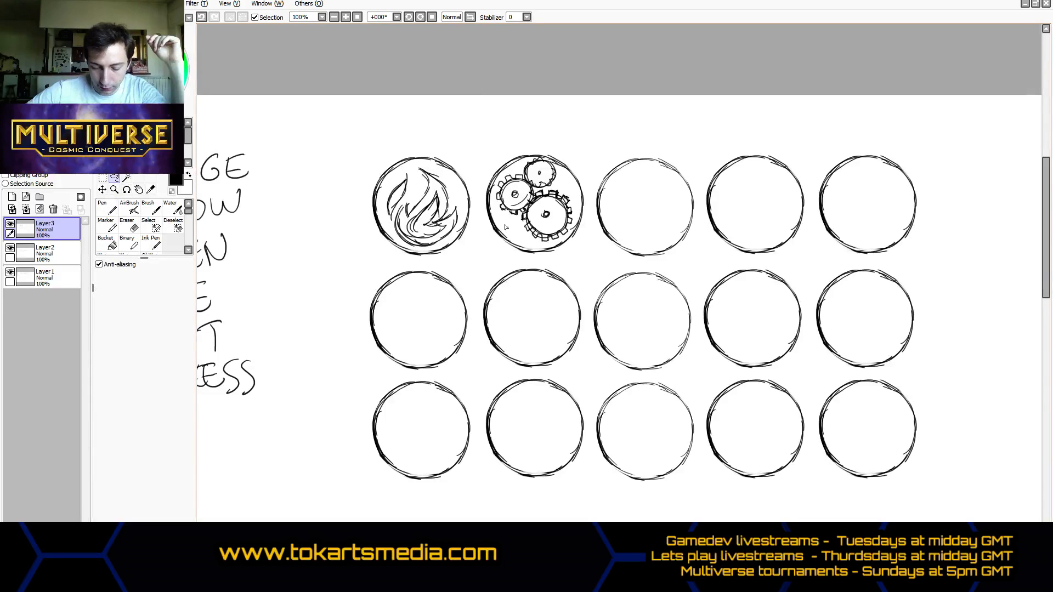
mouse_move(505, 227)
left_mouse_down()
mouse_move(534, 246)
mouse_move(568, 238)
mouse_move(576, 202)
mouse_move(559, 169)
mouse_move(524, 158)
mouse_move(493, 187)
mouse_move(500, 224)
left_mouse_up()
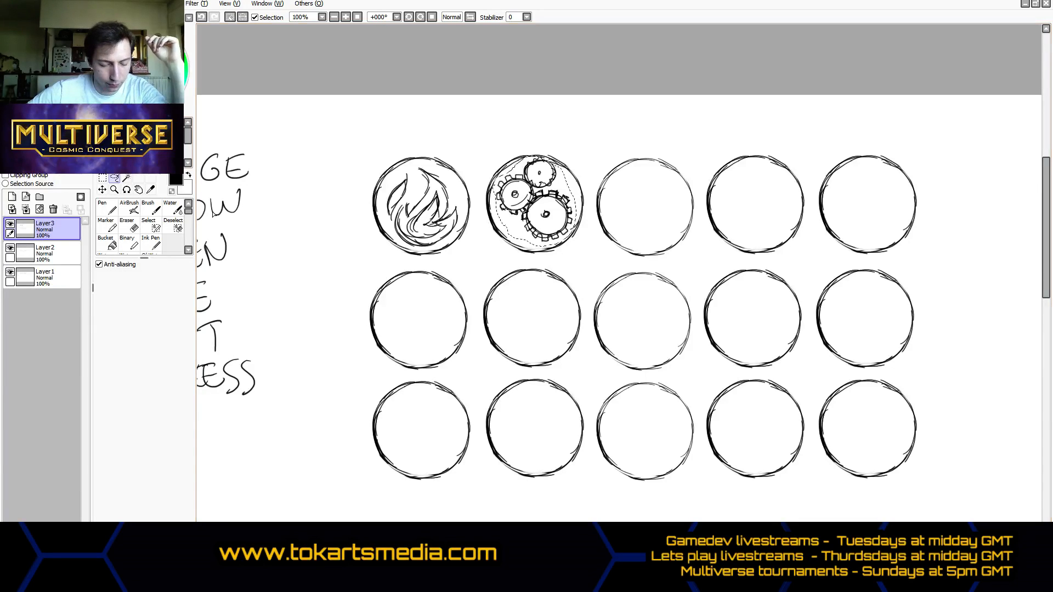
left_click(105, 190)
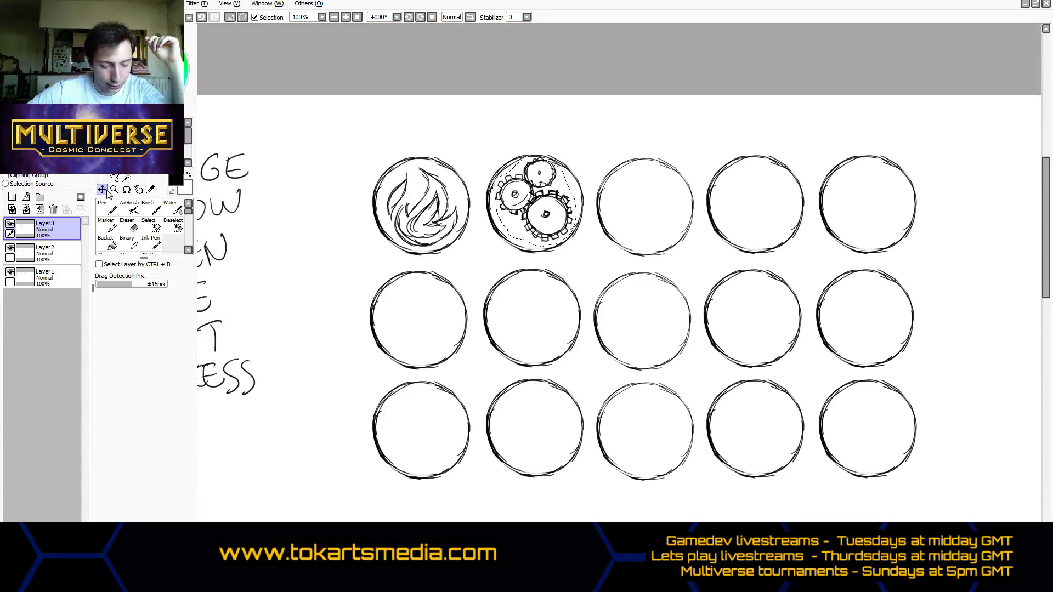
left_click_drag(543, 216, 536, 212)
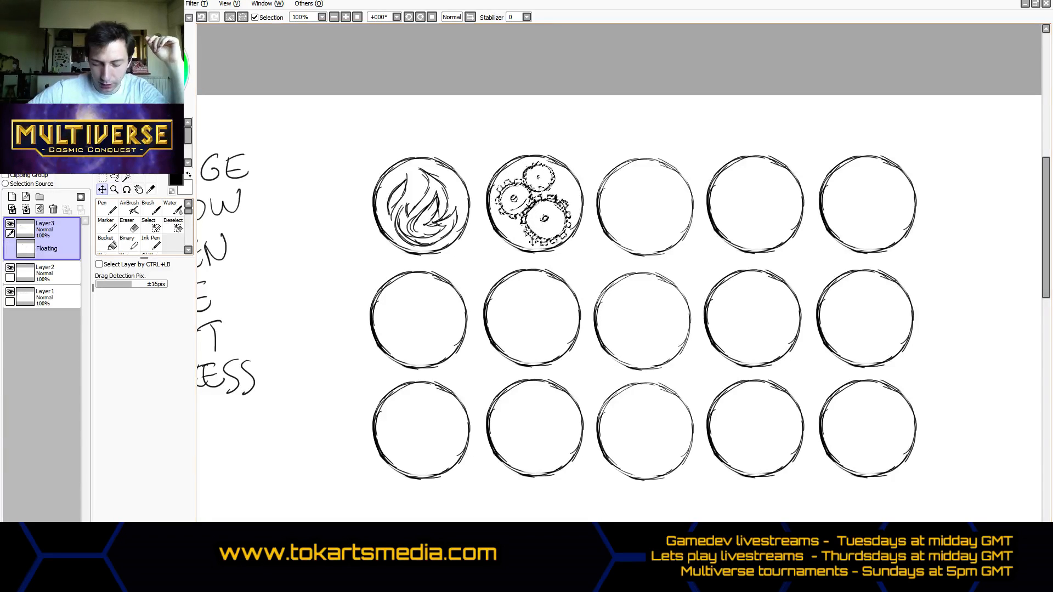
key("m")
key("ctrl+d")
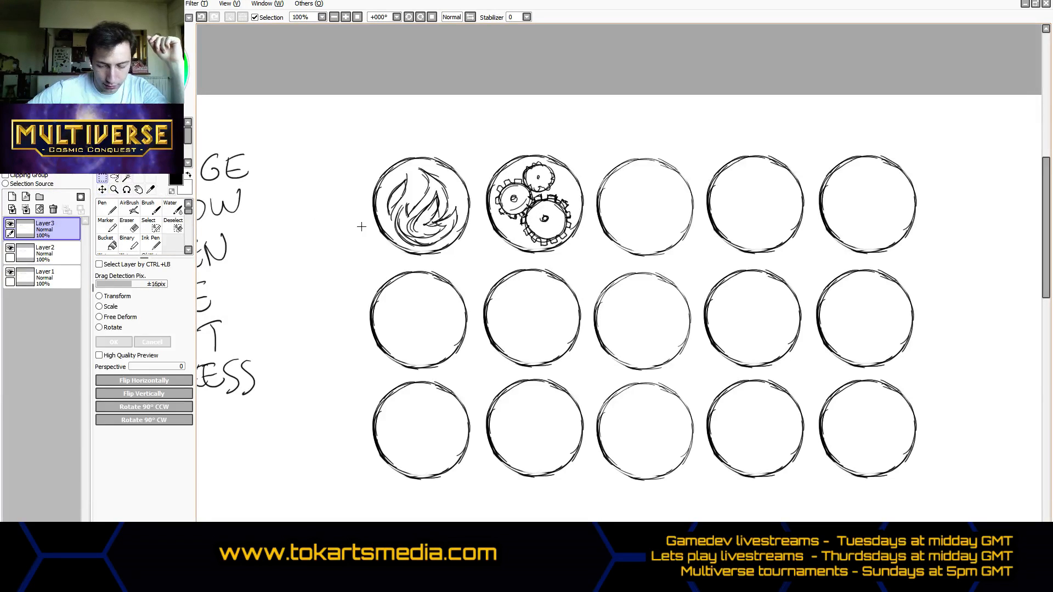
- Draw one large toothed gear with concentric inner rings inside the third circle of the top row using the Pen
left_click(109, 209)
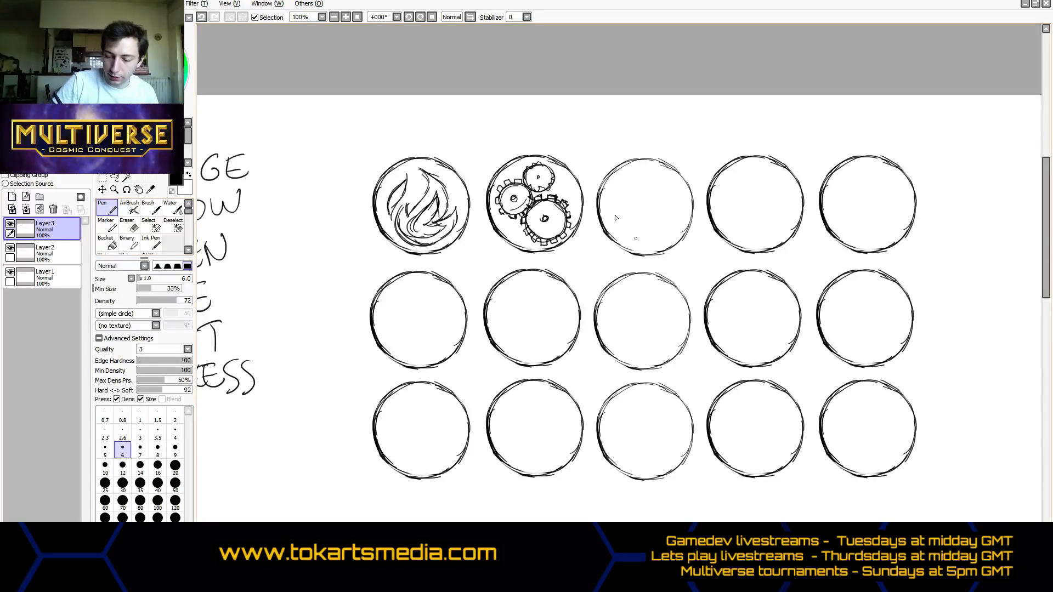
mouse_move(641, 185)
left_mouse_down()
mouse_move(668, 218)
mouse_move(640, 228)
mouse_move(665, 186)
mouse_move(661, 226)
mouse_move(639, 182)
mouse_move(666, 202)
mouse_move(634, 181)
mouse_move(636, 231)
mouse_move(651, 235)
mouse_move(624, 188)
mouse_move(630, 232)
mouse_move(639, 203)
mouse_move(617, 220)
mouse_move(657, 227)
mouse_move(625, 184)
mouse_move(658, 189)
mouse_move(639, 179)
mouse_move(666, 204)
mouse_move(656, 181)
mouse_move(653, 213)
mouse_move(674, 216)
mouse_move(647, 237)
left_mouse_up()
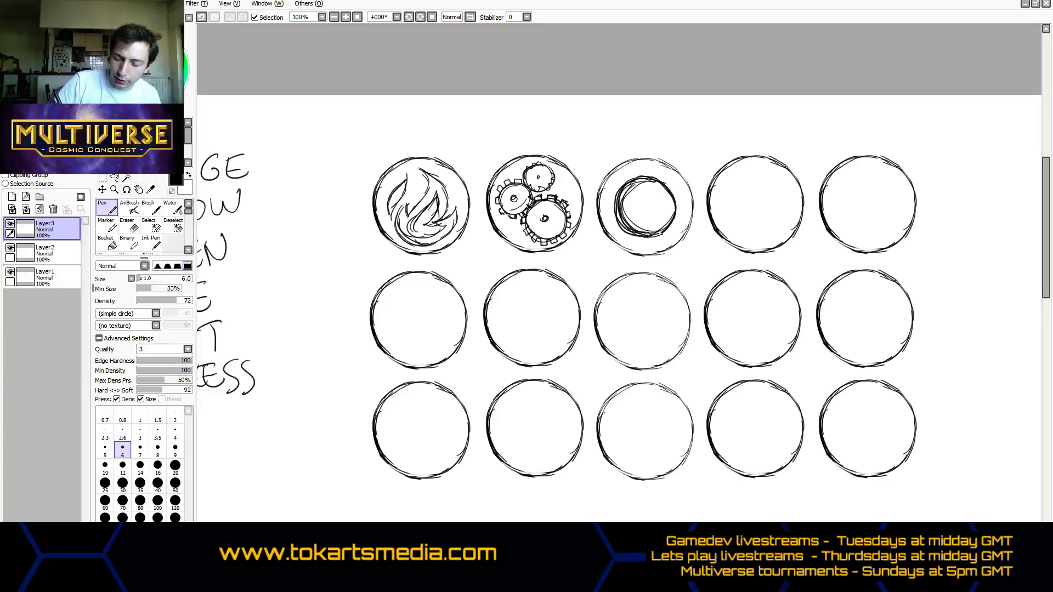
left_click_drag(674, 193, 649, 202)
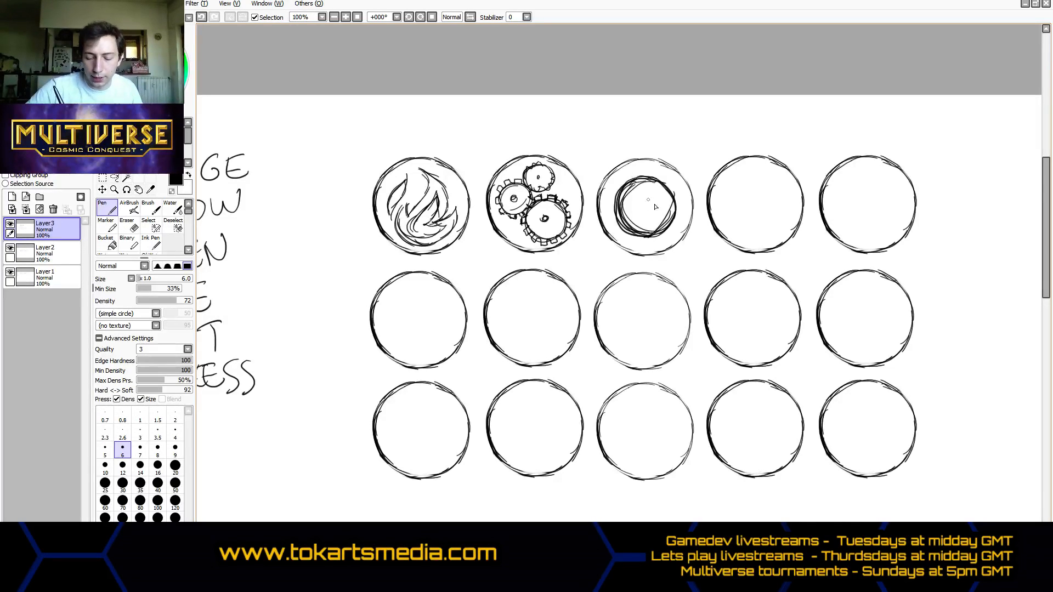
mouse_move(650, 200)
left_mouse_down()
mouse_move(641, 214)
mouse_move(640, 177)
mouse_move(650, 178)
left_mouse_up()
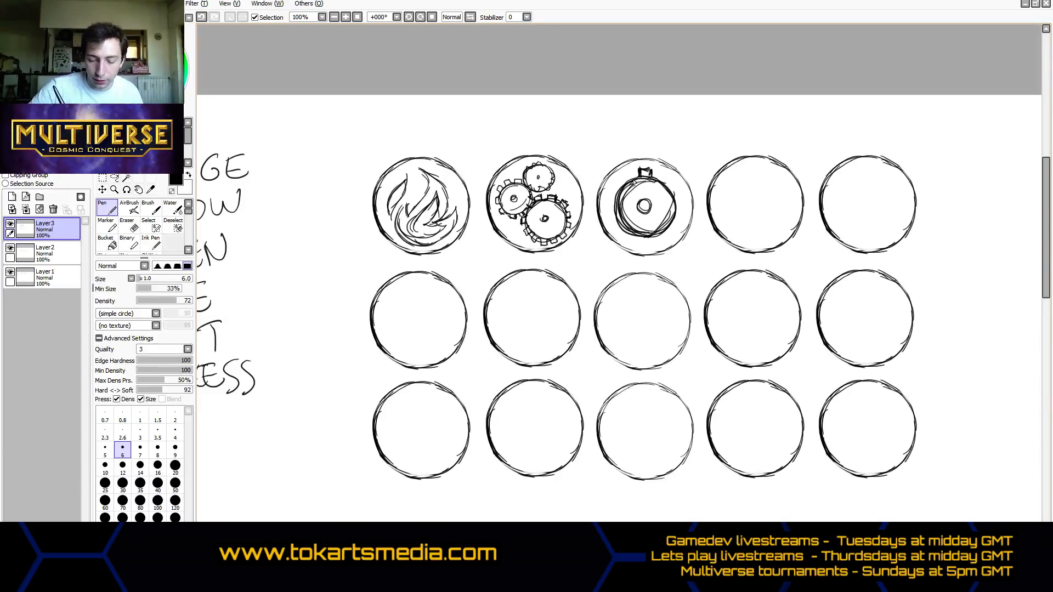
mouse_move(618, 187)
left_mouse_down()
mouse_move(627, 174)
mouse_move(612, 204)
left_mouse_up()
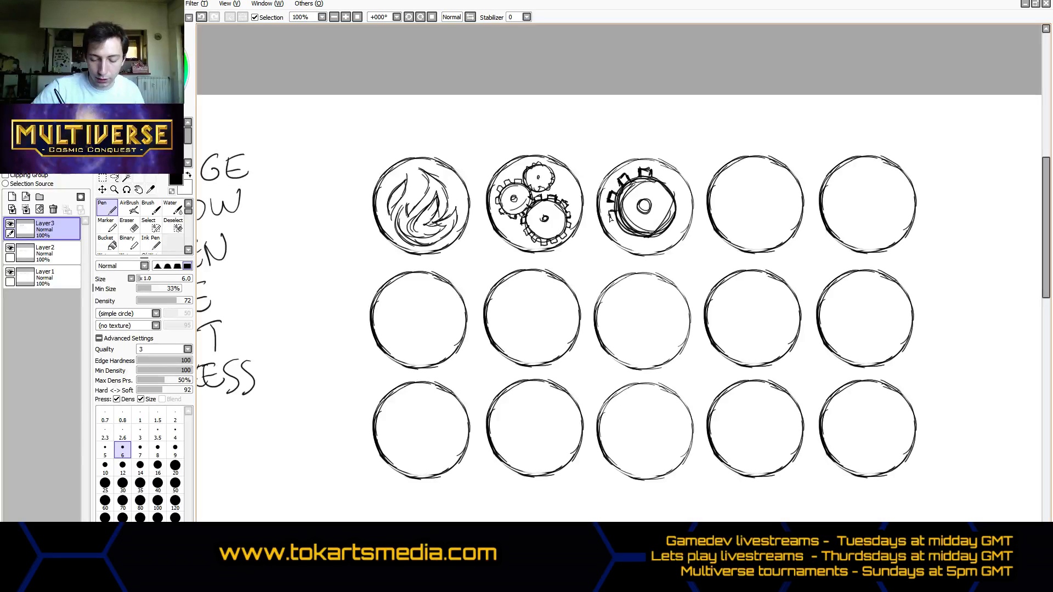
mouse_move(608, 212)
left_mouse_down()
mouse_move(627, 242)
mouse_move(668, 239)
left_mouse_up()
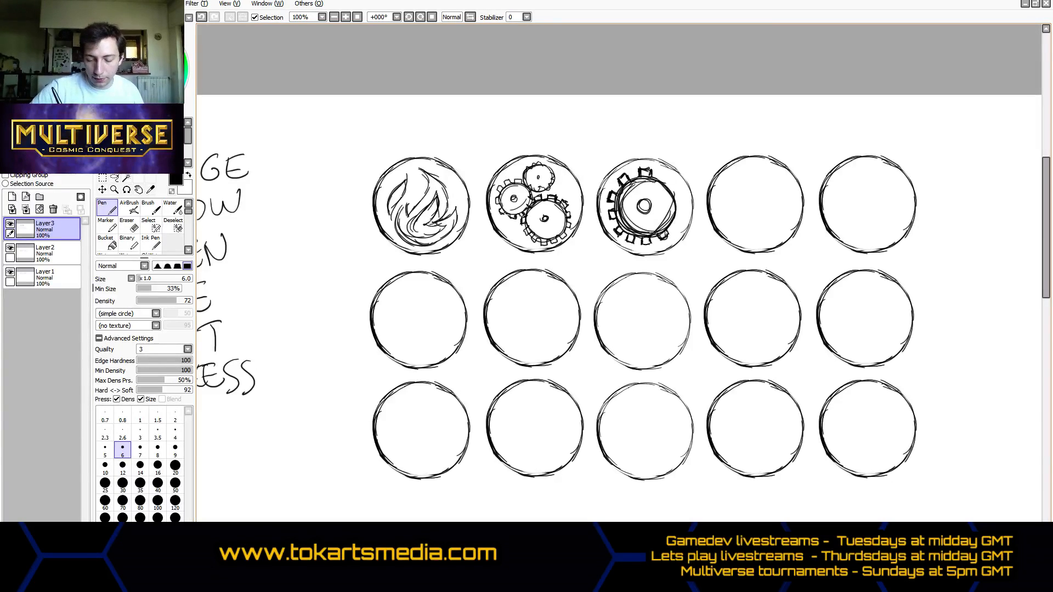
mouse_move(667, 240)
left_mouse_down()
mouse_move(684, 200)
mouse_move(659, 175)
mouse_move(666, 181)
left_mouse_up()
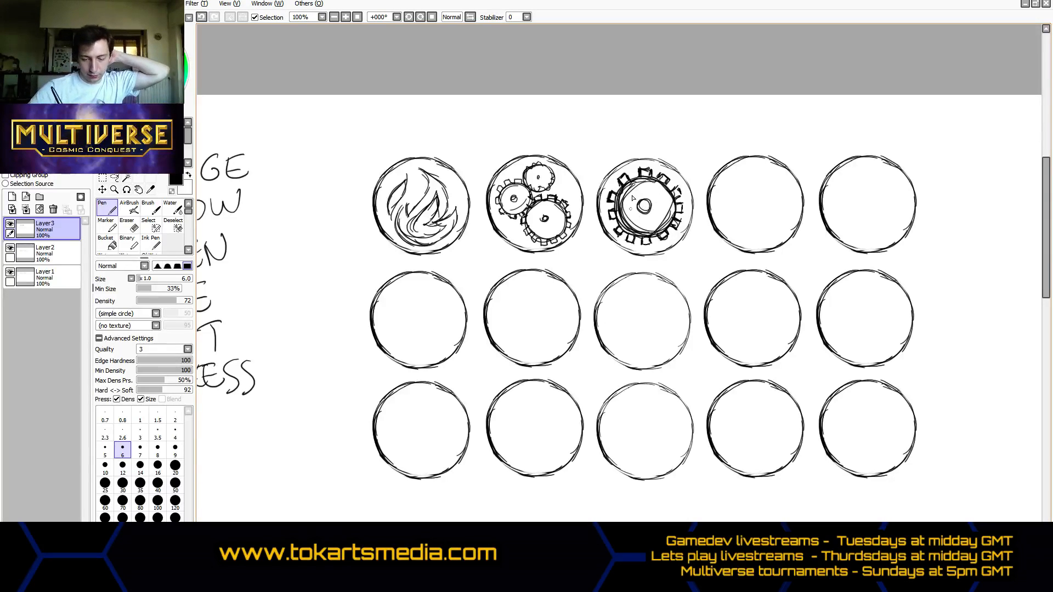
mouse_move(632, 199)
left_mouse_down()
mouse_move(647, 219)
mouse_move(660, 199)
mouse_move(630, 209)
mouse_move(640, 195)
left_mouse_up()
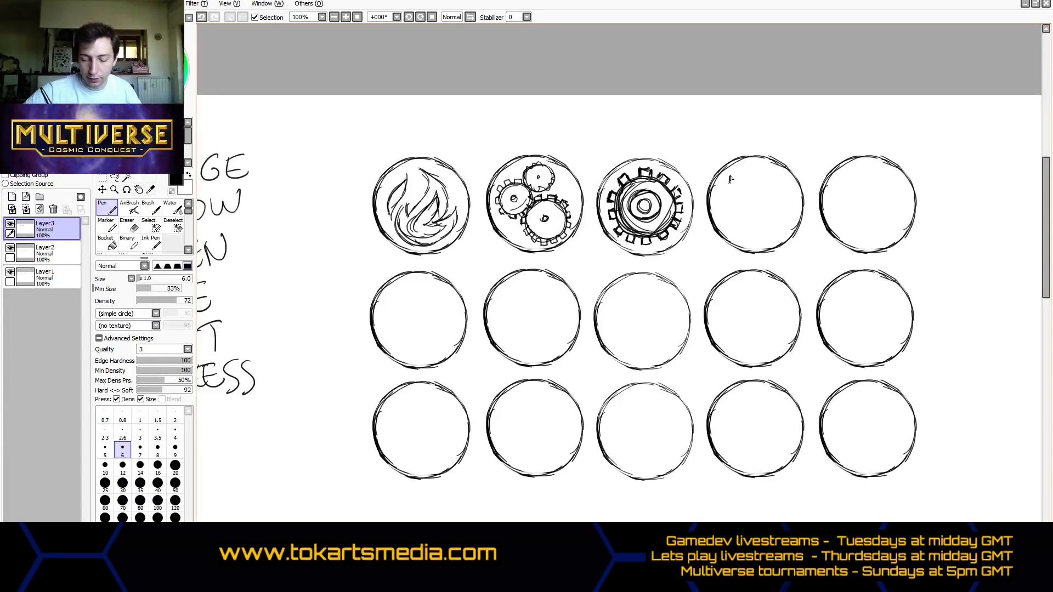
- Draw a diagonal rocket with a body band and tail fins in the fourth top-row circle, undoing stray strokes and the accidental layer shift
left_click_drag(730, 176, 760, 223)
mouse_move(730, 176)
left_mouse_down()
mouse_move(774, 210)
mouse_move(736, 179)
left_mouse_up()
mouse_move(760, 231)
left_mouse_down()
mouse_move(787, 227)
mouse_move(758, 194)
mouse_move(752, 220)
mouse_move(762, 215)
mouse_move(762, 157)
mouse_move(761, 186)
mouse_move(754, 158)
mouse_move(761, 216)
mouse_move(749, 218)
mouse_move(766, 195)
left_mouse_up()
key("ctrl+z")
key("ctrl+z")
key("ctrl+z")
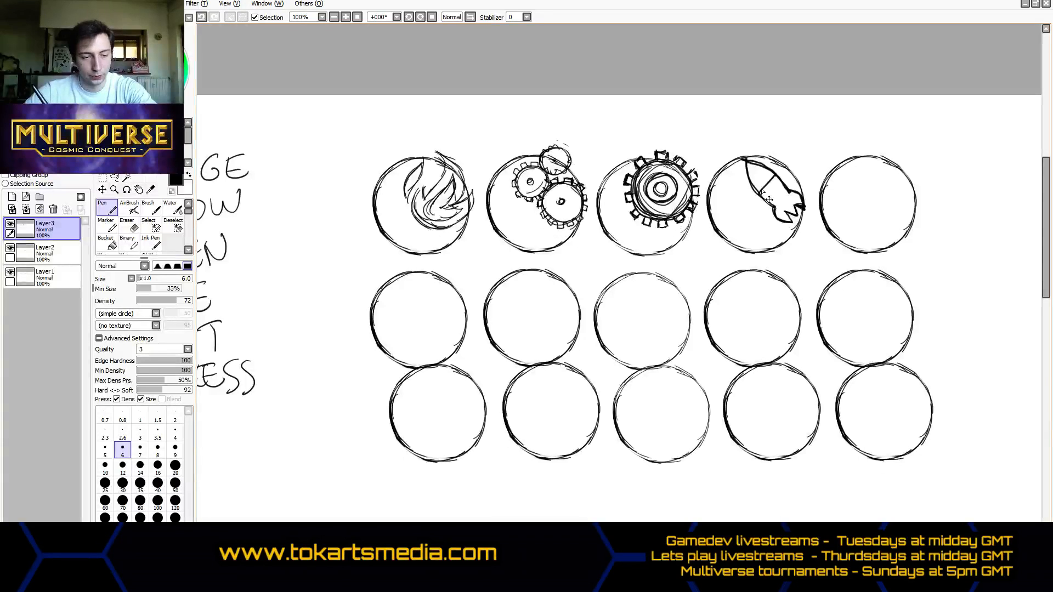
key("ctrl+z")
left_click_drag(764, 205, 767, 202)
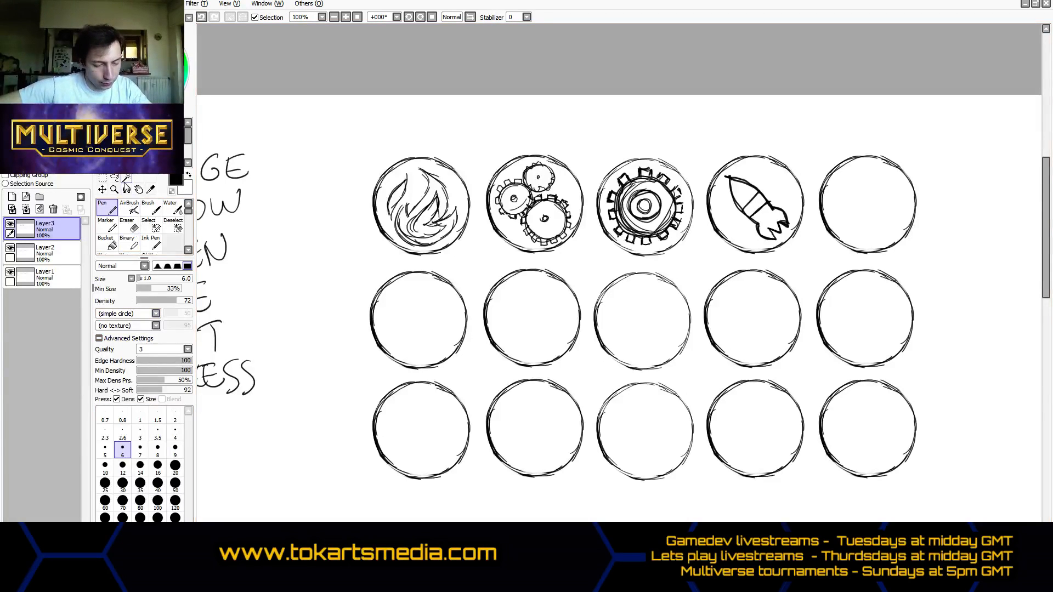
- Select the fourth circle with its rocket and flip it horizontally
left_click(102, 178)
left_click_drag(697, 150, 809, 265)
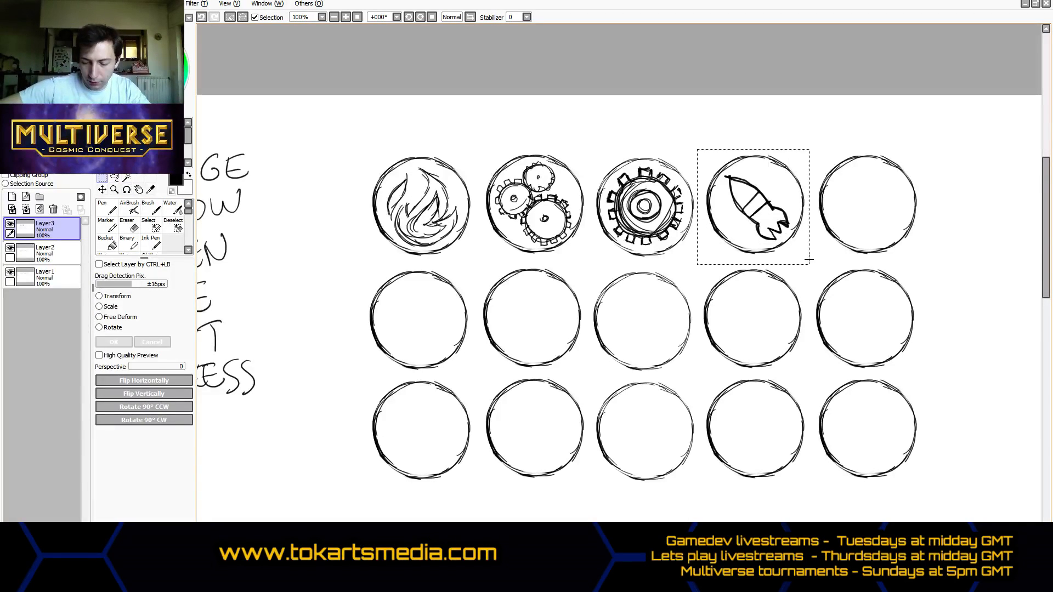
left_click(165, 398)
left_click(164, 380)
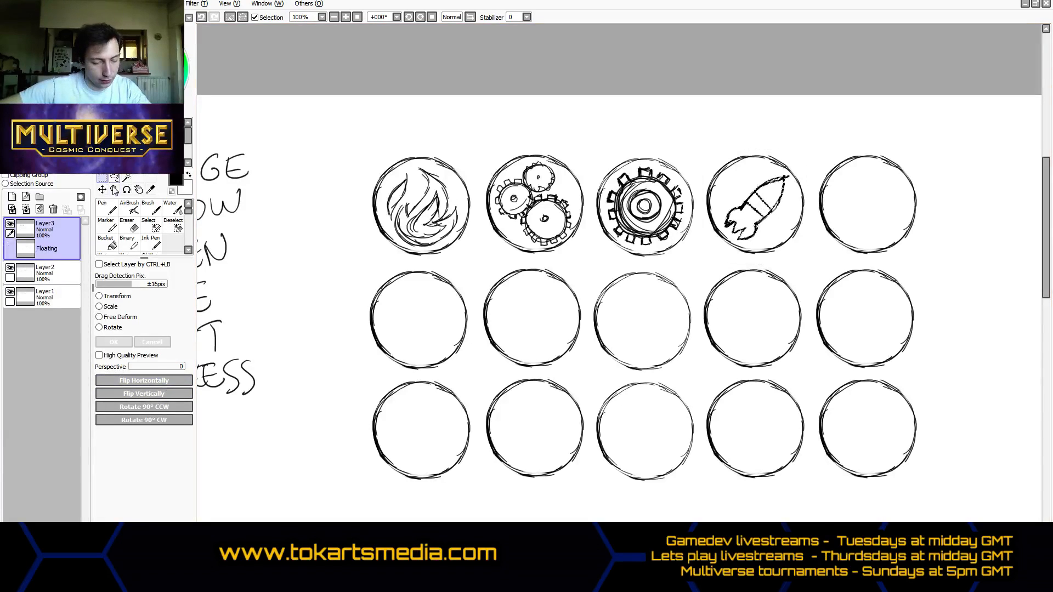
- Clear the selection and draw two meshing toothed gears, a small one above a larger one, in the fifth top-row circle with the Pen
left_click(467, 130)
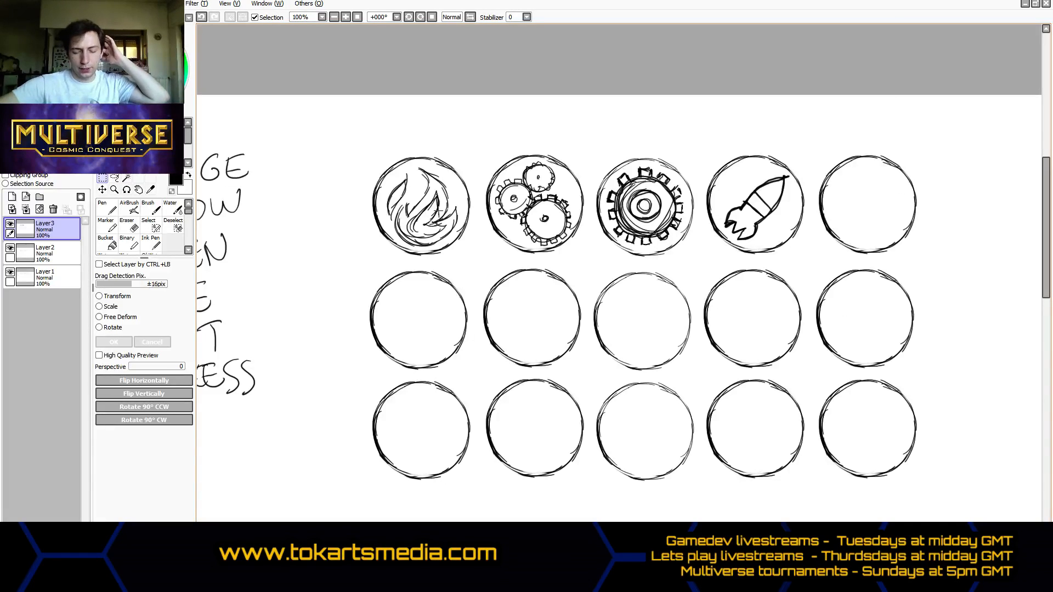
left_click(108, 210)
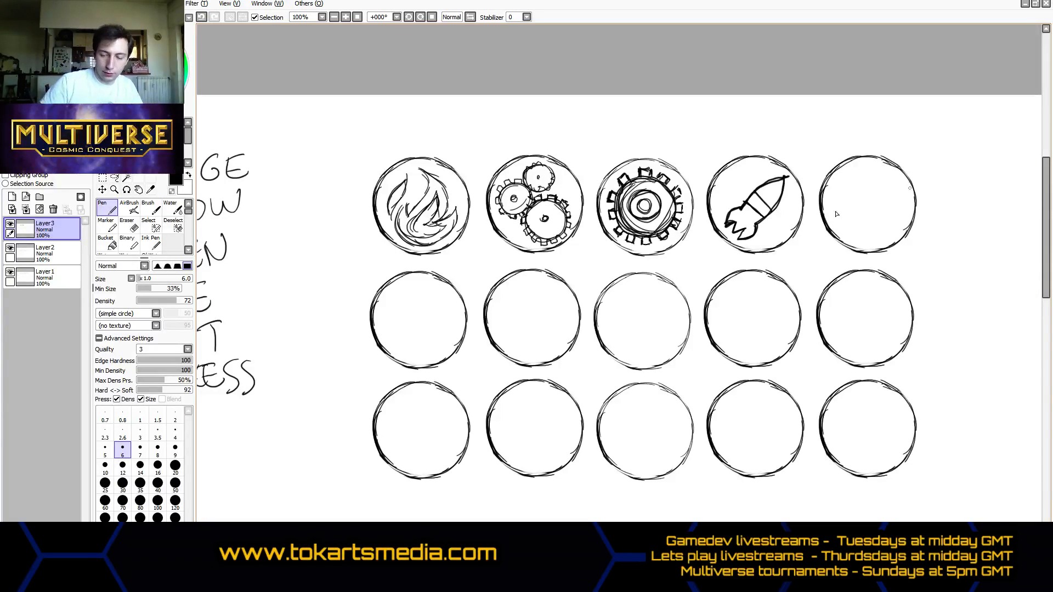
mouse_move(864, 178)
left_mouse_down()
mouse_move(887, 169)
mouse_move(883, 199)
mouse_move(867, 169)
mouse_move(871, 234)
mouse_move(845, 202)
mouse_move(869, 198)
mouse_move(843, 230)
mouse_move(874, 201)
mouse_move(843, 198)
left_mouse_up()
left_click_drag(860, 216, 863, 215)
mouse_move(883, 177)
left_mouse_down()
mouse_move(885, 187)
mouse_move(880, 180)
mouse_move(861, 193)
mouse_move(883, 210)
mouse_move(880, 236)
mouse_move(858, 237)
mouse_move(834, 224)
mouse_move(837, 210)
mouse_move(895, 192)
mouse_move(883, 165)
mouse_move(859, 174)
mouse_move(870, 189)
left_mouse_up()
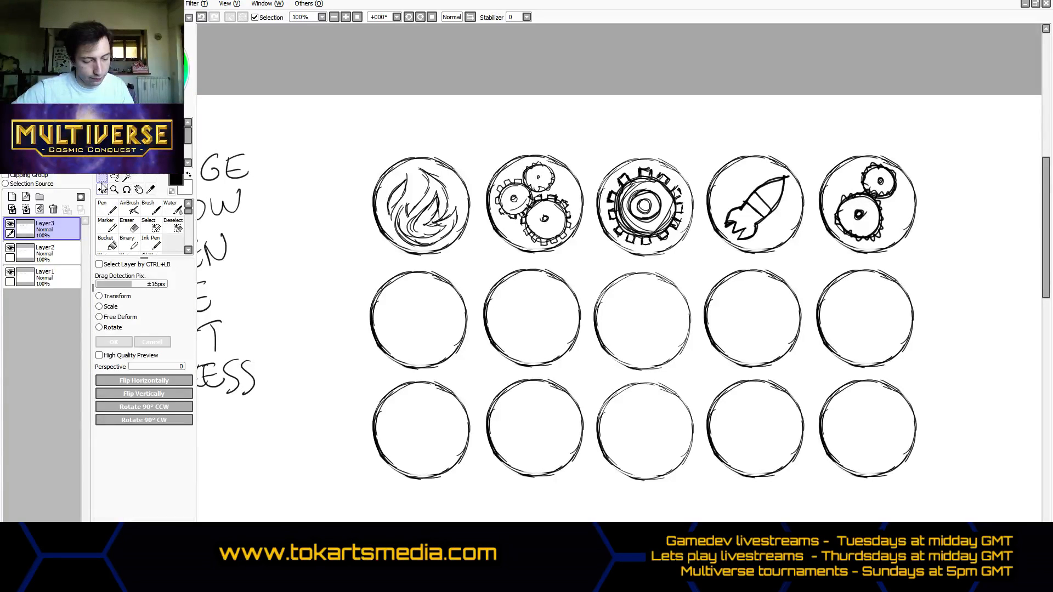
- Check the visibility of Layer3, and merge Layer3 and Layer2 down into Layer1
left_click(11, 225)
left_click(11, 225)
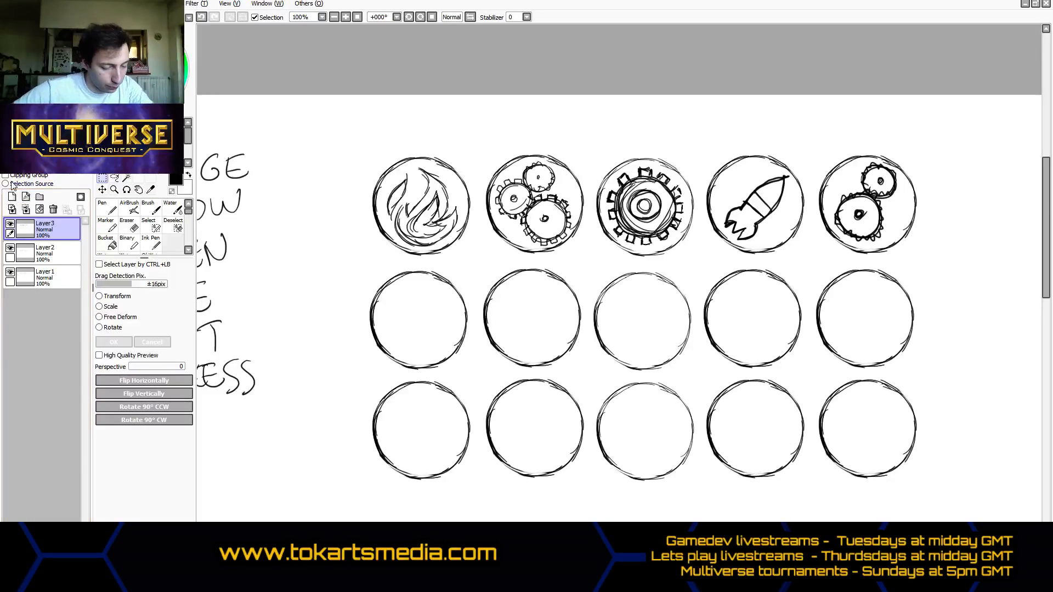
left_click(26, 210)
left_click(27, 211)
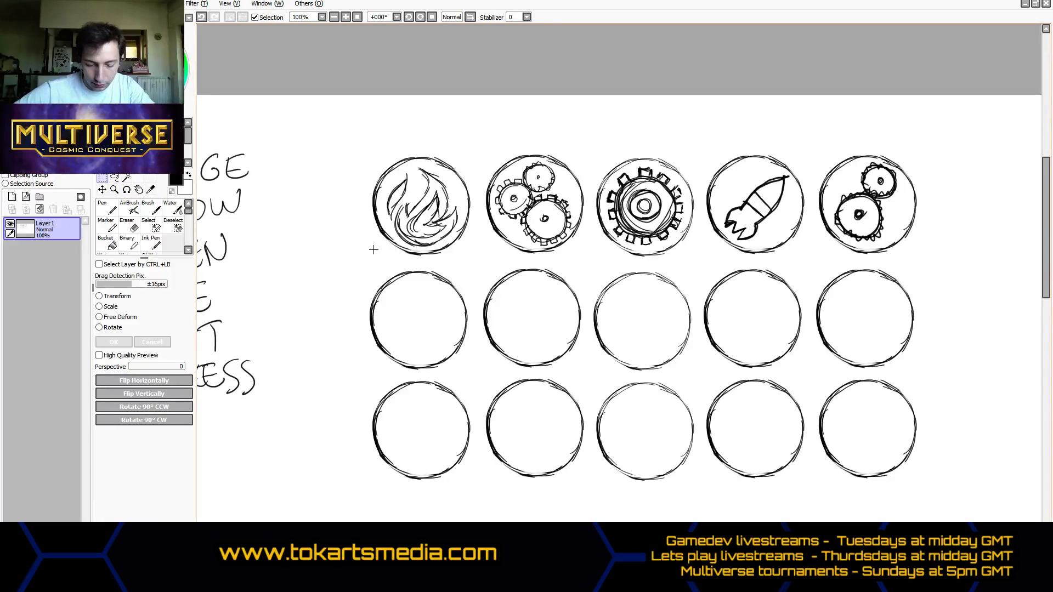
- Select the two lower rows of empty circles with a rectangular selection and place a copy of them on a new layer
left_click_drag(353, 260, 479, 490)
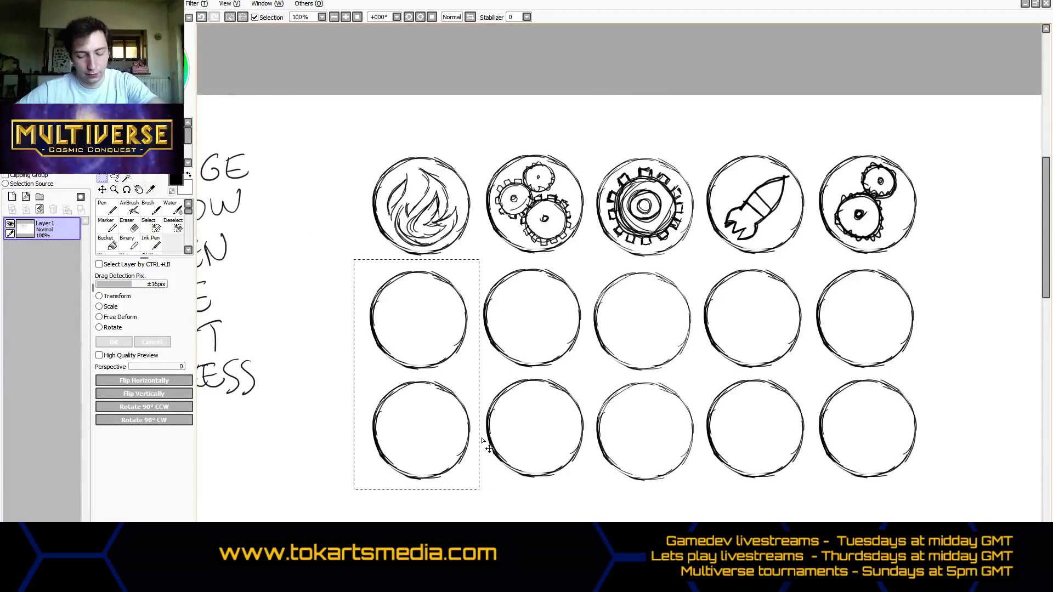
key("ctrl+d")
left_click_drag(351, 264, 926, 504)
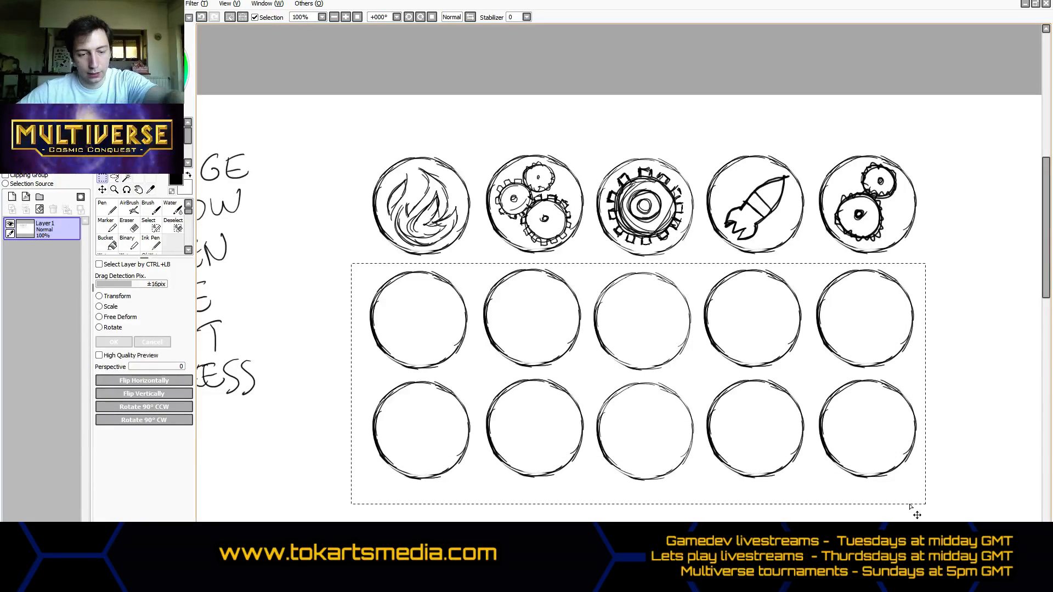
key("ctrl+shift+n")
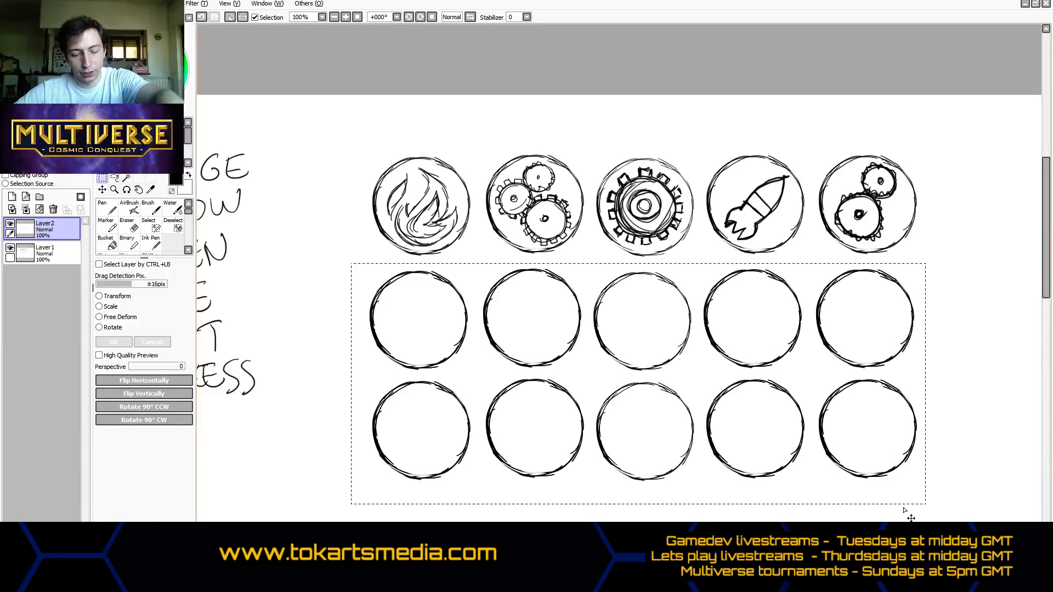
- Move the copied circles down to form a fourth and fifth row aligned beneath the grid, and clear the selection
left_click(104, 190)
left_click_drag(441, 322, 450, 411)
scroll(446, 354, "up", 3)
scroll(470, 322, "down", 5)
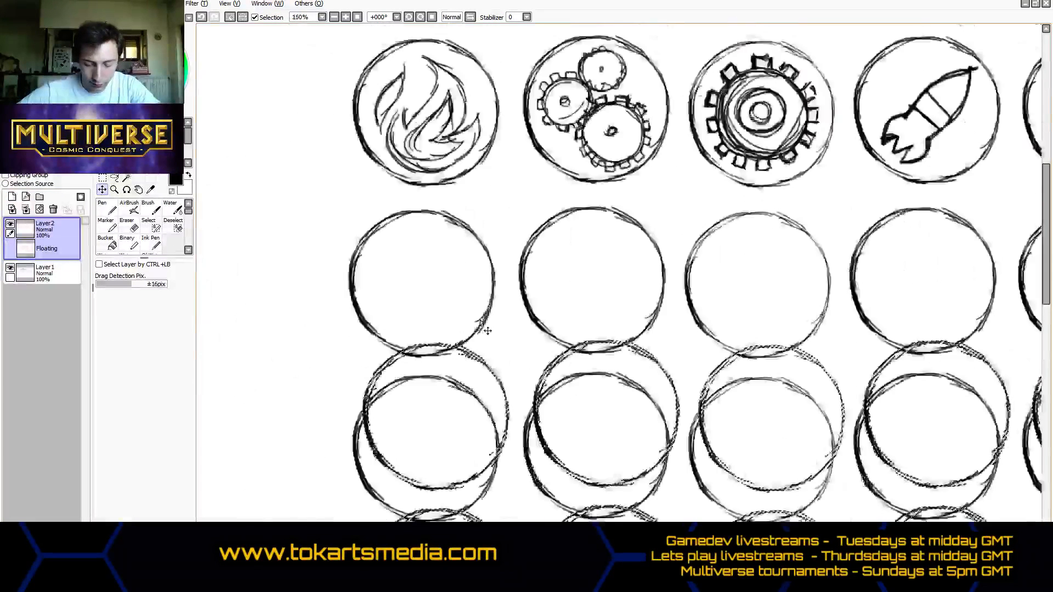
left_click_drag(525, 366, 521, 464)
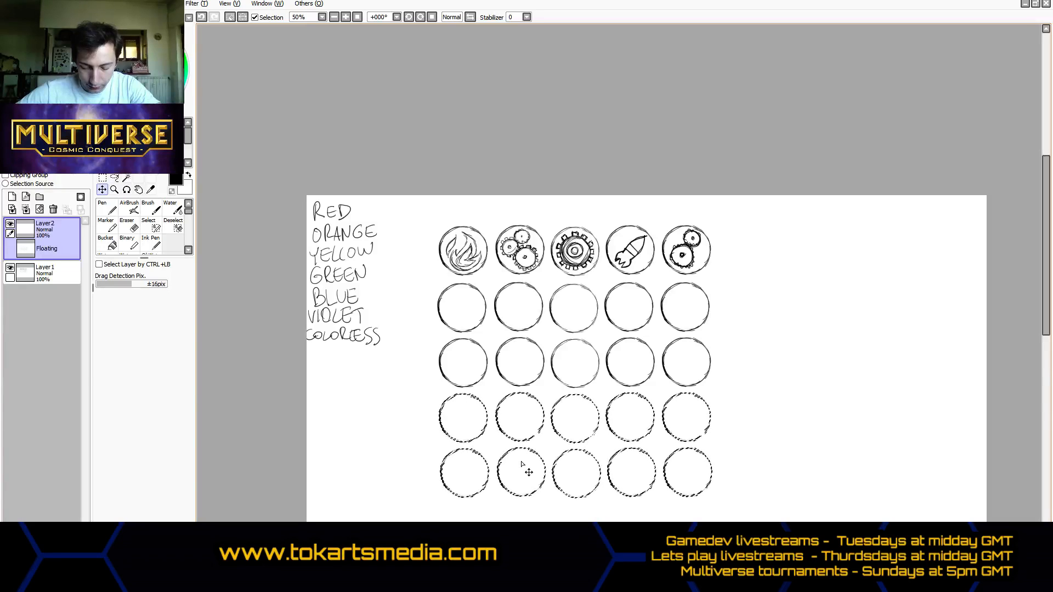
scroll(521, 367, "up", 3)
scroll(550, 362, "down", 5)
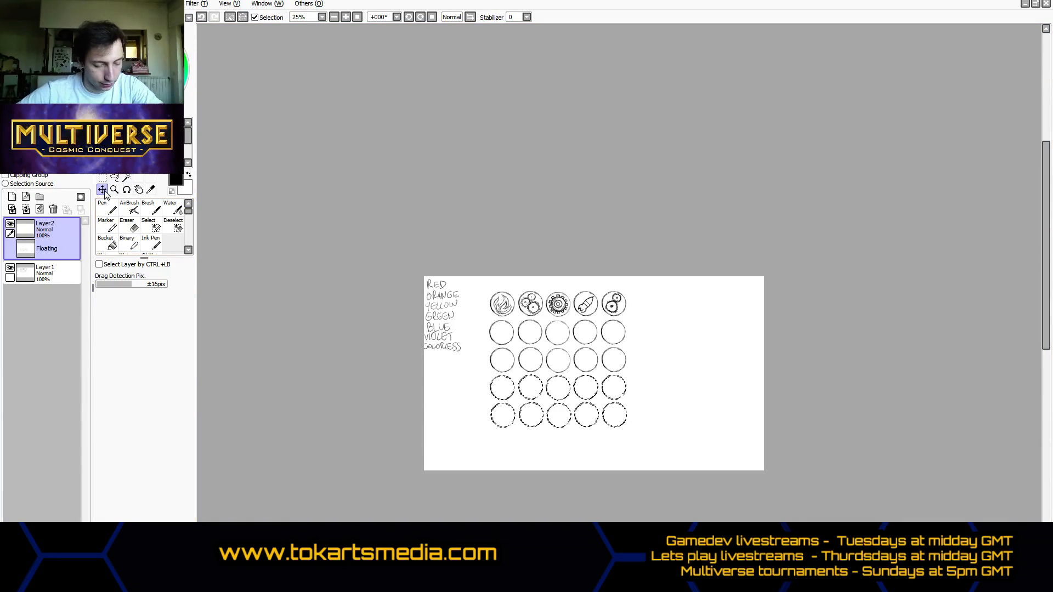
key("ctrl+t")
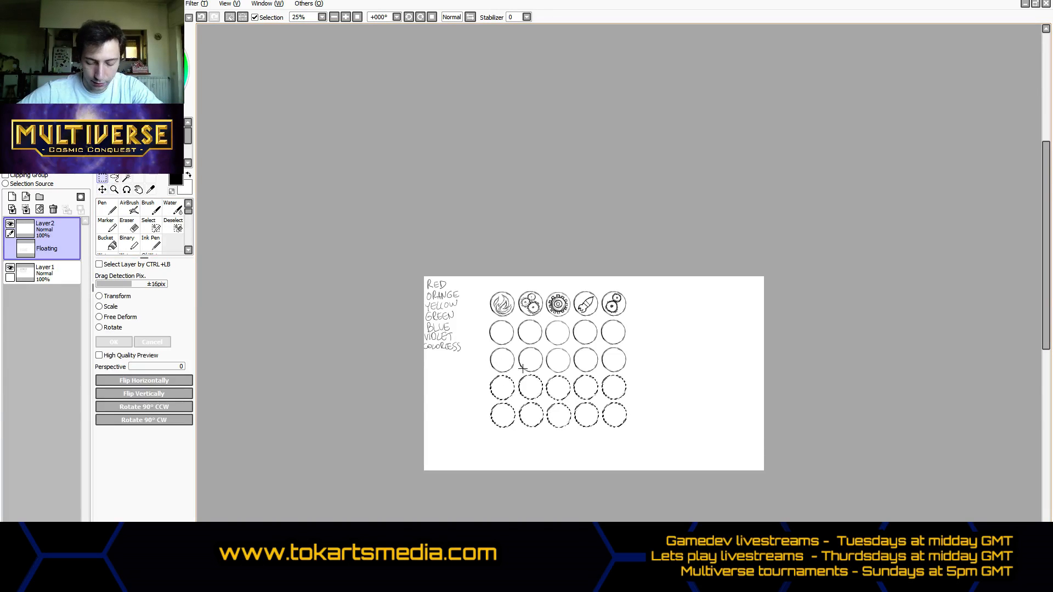
key("ctrl+d")
- Draw a bold hexagonal nut with a round center hole in the first circle of the second row using the Pen
scroll(532, 345, "down", 3)
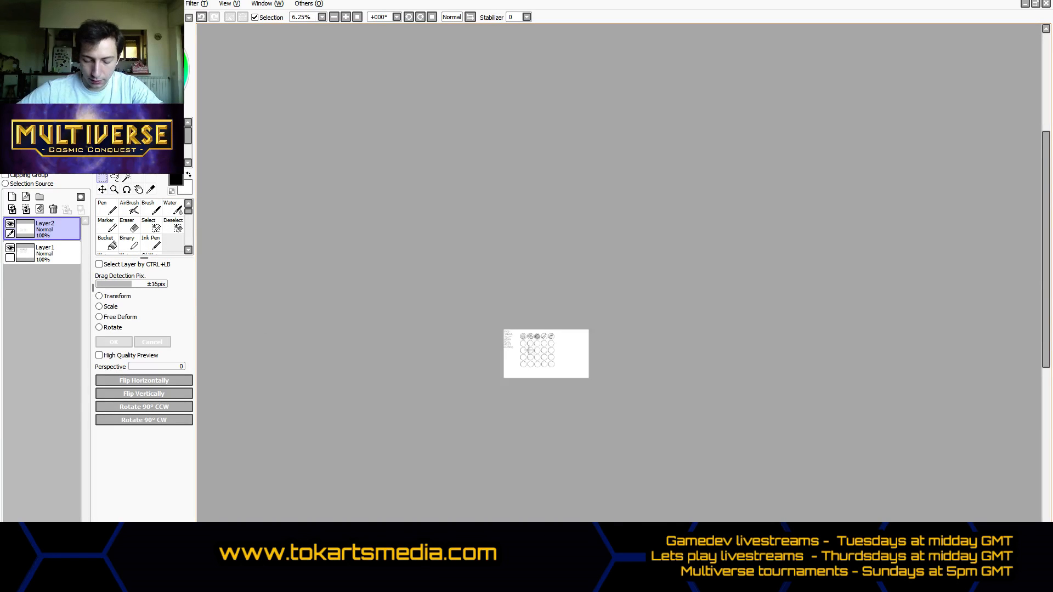
scroll(516, 345, "up", 5)
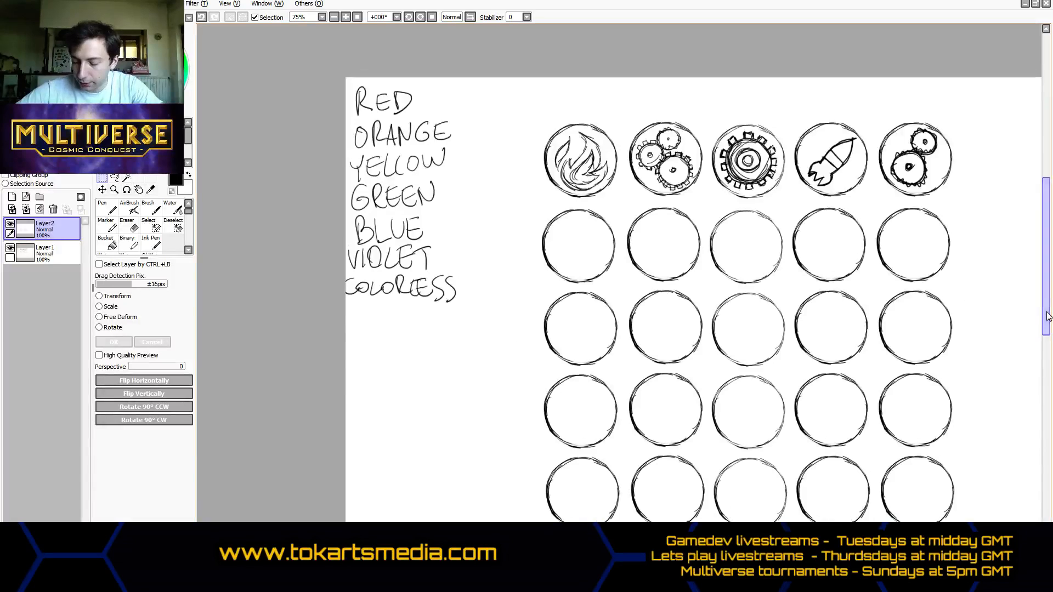
scroll(626, 353, "up", 3)
left_click(107, 207)
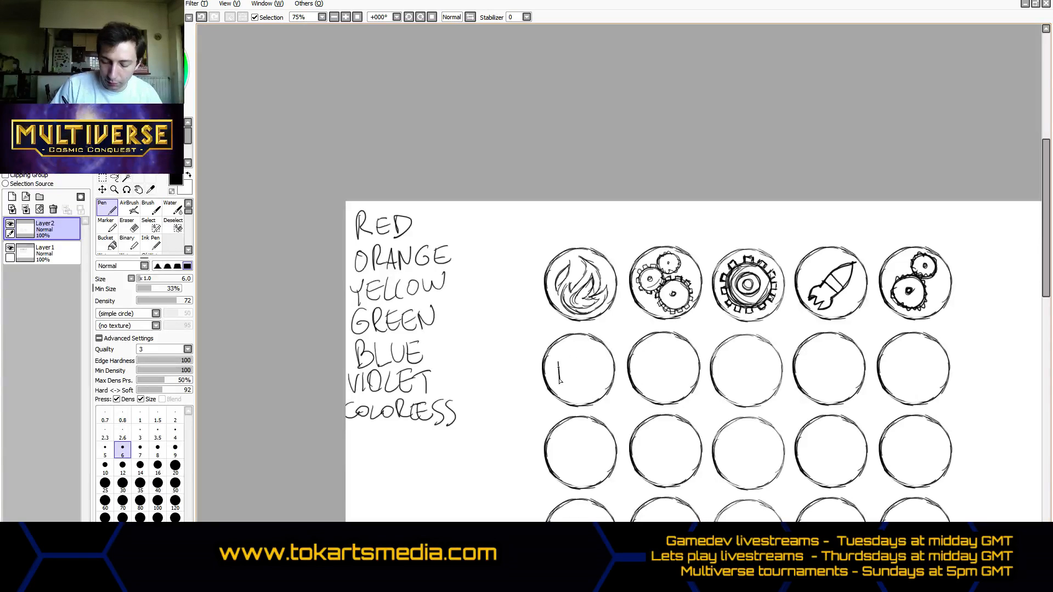
mouse_move(558, 364)
left_mouse_down()
mouse_move(559, 383)
mouse_move(575, 346)
mouse_move(563, 358)
mouse_move(600, 360)
mouse_move(602, 383)
mouse_move(583, 398)
left_mouse_up()
left_click_drag(559, 362, 557, 387)
mouse_move(577, 346)
left_mouse_down()
mouse_move(598, 360)
mouse_move(571, 373)
mouse_move(582, 381)
mouse_move(569, 369)
mouse_move(578, 365)
mouse_move(587, 372)
mouse_move(561, 378)
mouse_move(559, 360)
mouse_move(558, 383)
mouse_move(555, 359)
mouse_move(576, 349)
mouse_move(593, 356)
mouse_move(577, 348)
mouse_move(603, 361)
mouse_move(602, 384)
mouse_move(562, 390)
mouse_move(586, 403)
left_mouse_up()
left_click_drag(559, 388, 581, 401)
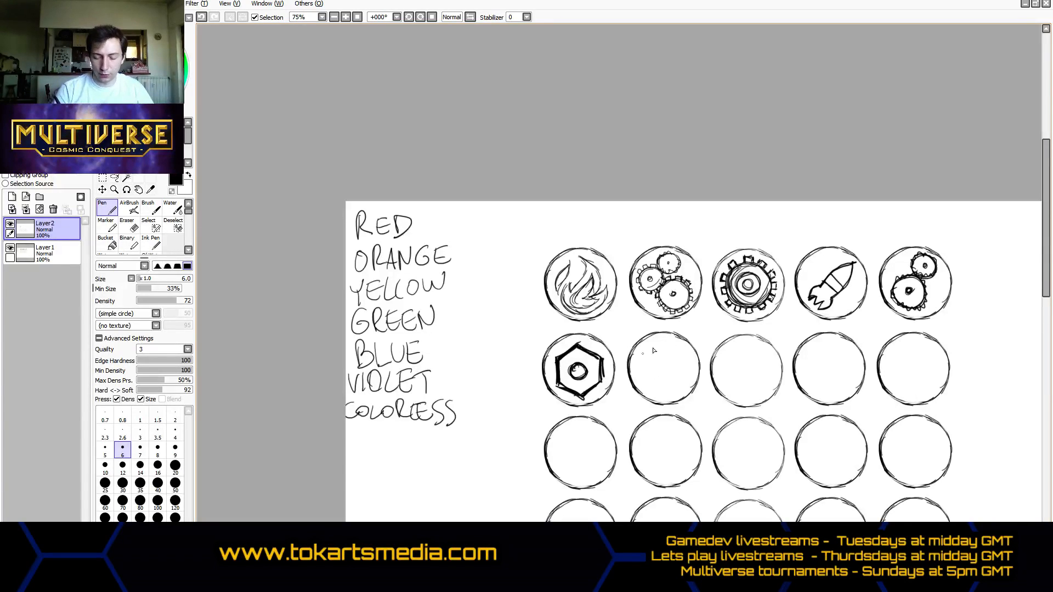
- Draw a slanted hex bolt in the second circle and a pair of crossed hammers in the third circle of the second row
mouse_move(637, 372)
left_mouse_down()
mouse_move(641, 356)
mouse_move(669, 344)
mouse_move(650, 371)
mouse_move(652, 354)
mouse_move(676, 351)
mouse_move(639, 378)
mouse_move(649, 385)
mouse_move(680, 357)
mouse_move(663, 380)
mouse_move(677, 391)
mouse_move(686, 380)
mouse_move(673, 384)
mouse_move(680, 369)
mouse_move(672, 389)
mouse_move(669, 376)
left_mouse_up()
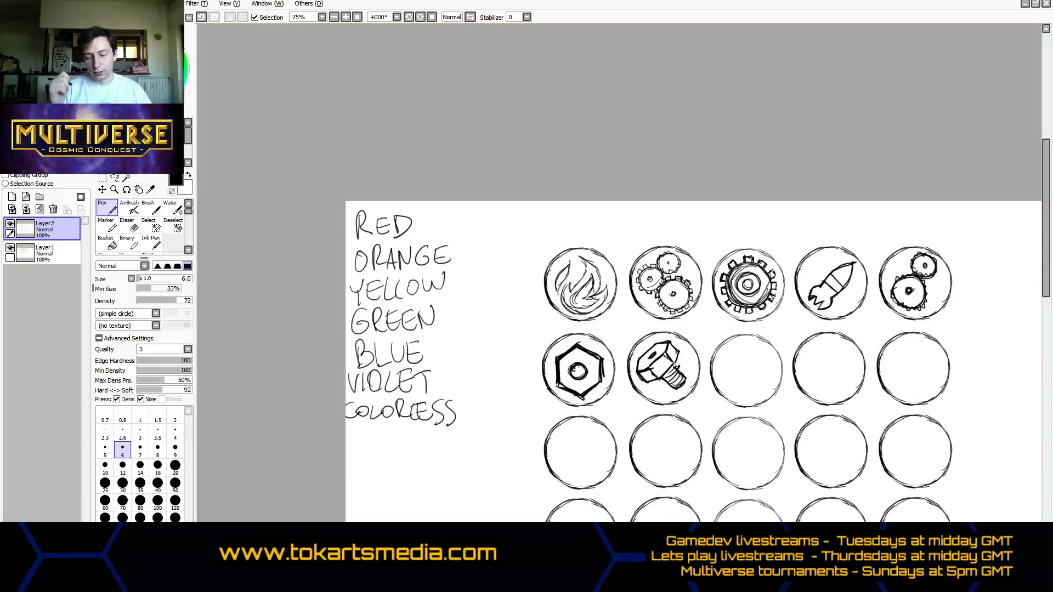
left_click_drag(543, 531, 599, 531)
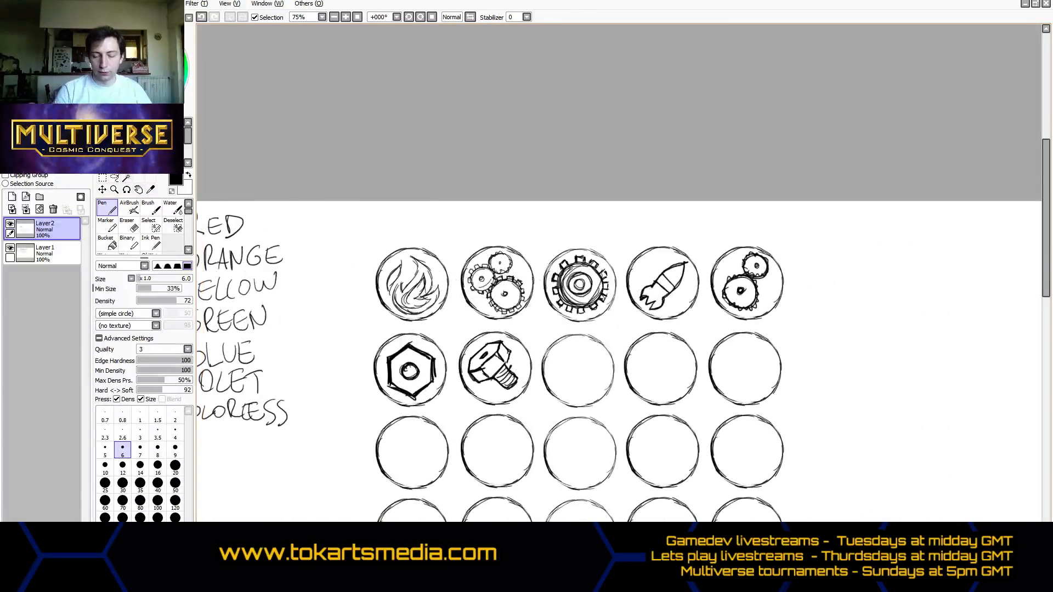
left_click_drag(1036, 288, 1037, 323)
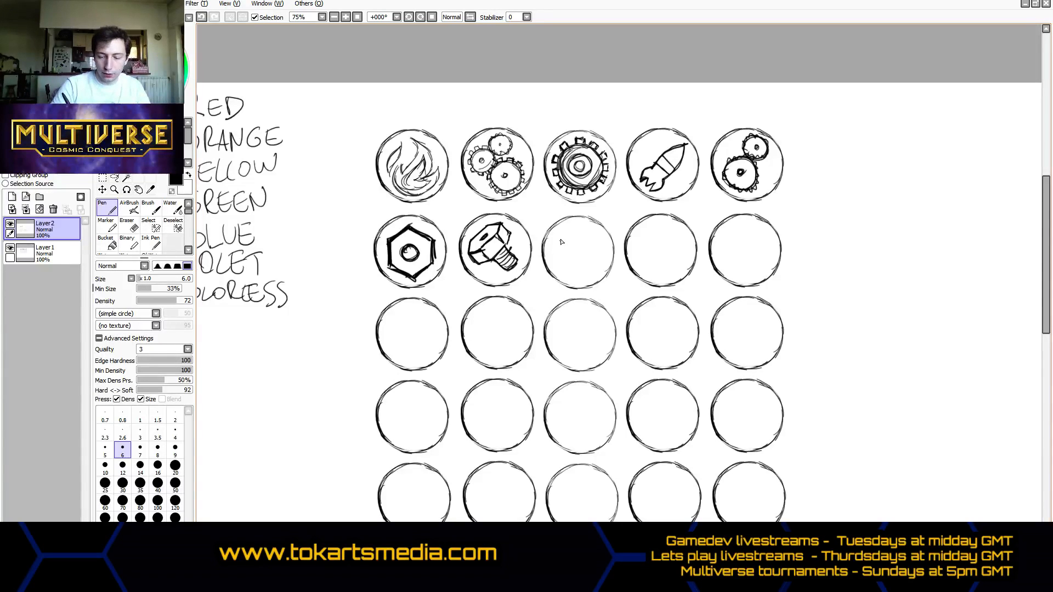
mouse_move(553, 250)
left_mouse_down()
mouse_move(555, 262)
mouse_move(567, 233)
mouse_move(556, 259)
mouse_move(574, 239)
mouse_move(554, 251)
mouse_move(588, 272)
mouse_move(586, 260)
mouse_move(598, 266)
mouse_move(569, 268)
mouse_move(600, 247)
mouse_move(584, 236)
mouse_move(603, 250)
left_mouse_up()
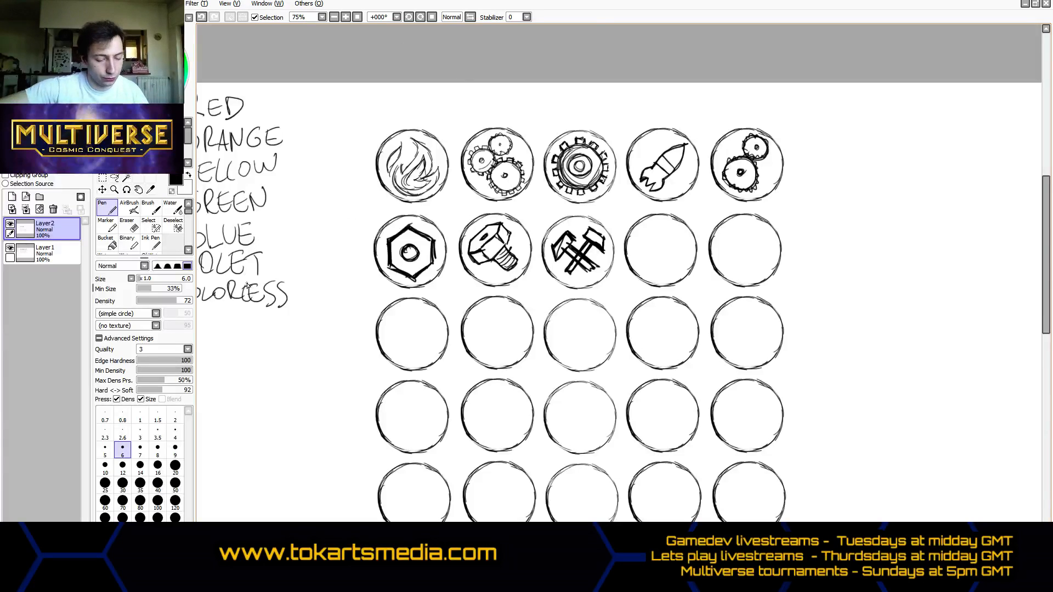
- Lasso the crossed hammers in the third circle, rotate them slightly clockwise, apply the rotation and clear the selection
left_click(114, 178)
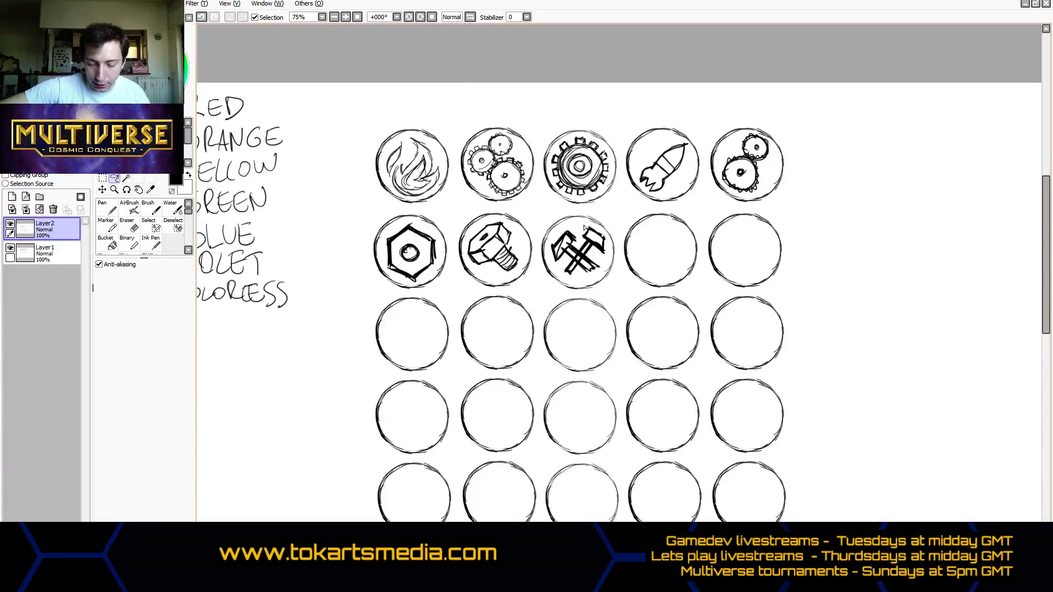
mouse_move(585, 228)
left_mouse_down()
mouse_move(568, 224)
mouse_move(547, 257)
mouse_move(556, 278)
mouse_move(579, 288)
mouse_move(603, 277)
mouse_move(610, 255)
mouse_move(598, 226)
mouse_move(586, 226)
left_mouse_up()
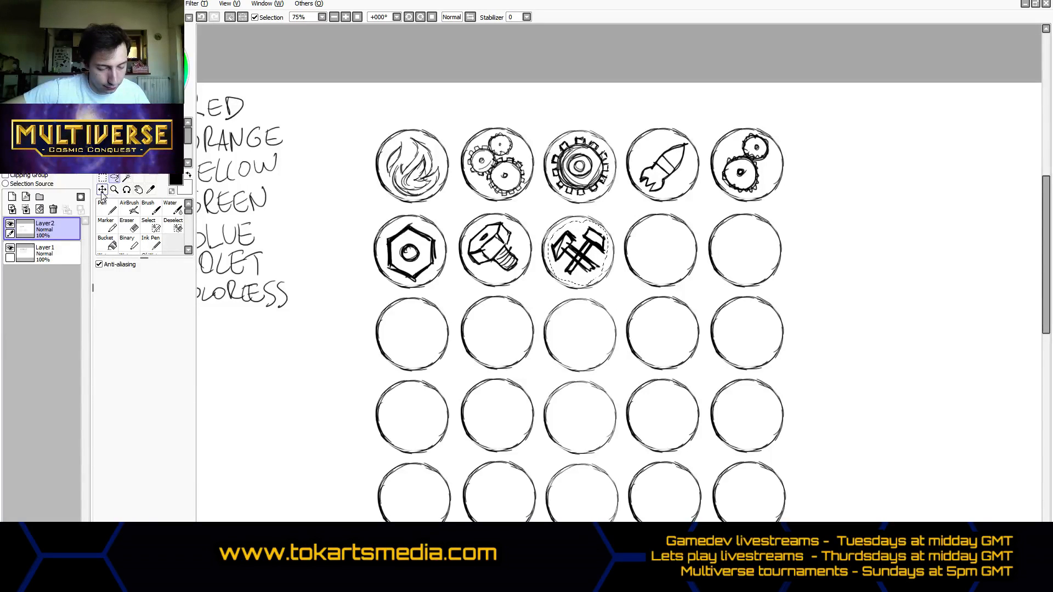
left_click(102, 191)
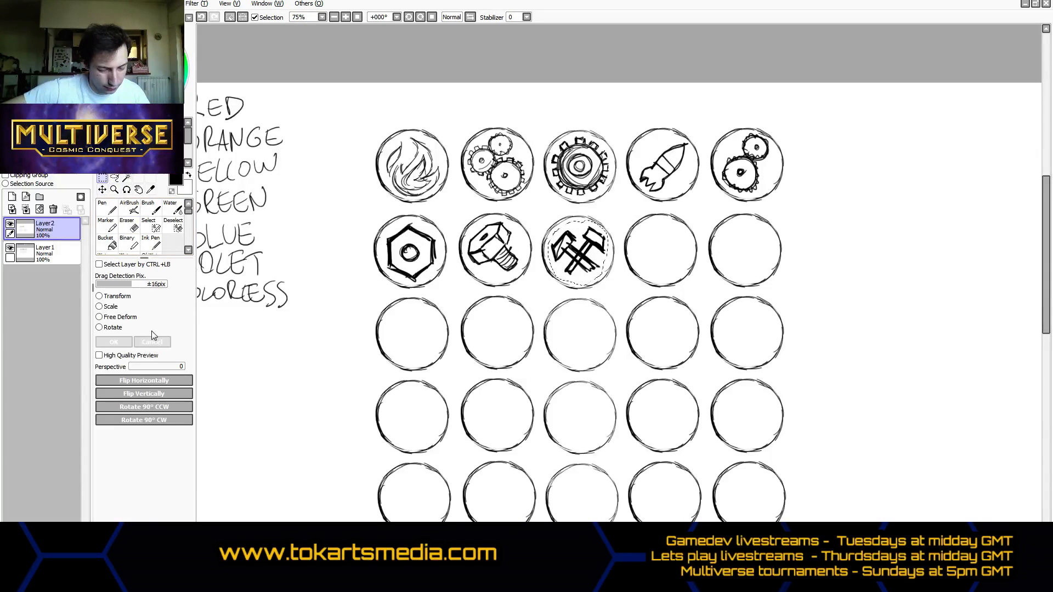
left_click(99, 328)
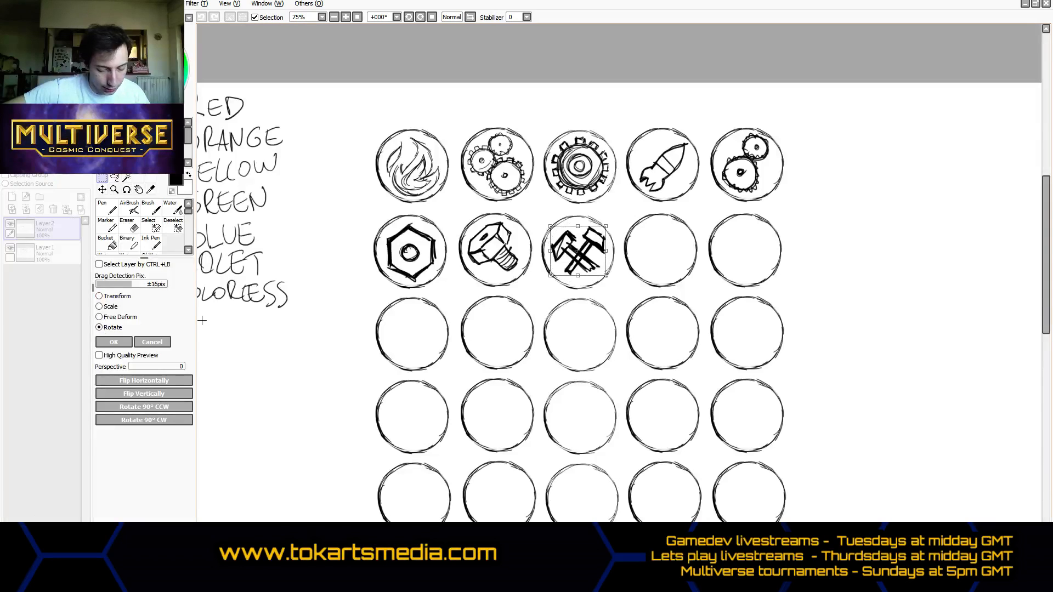
left_click_drag(615, 282, 613, 290)
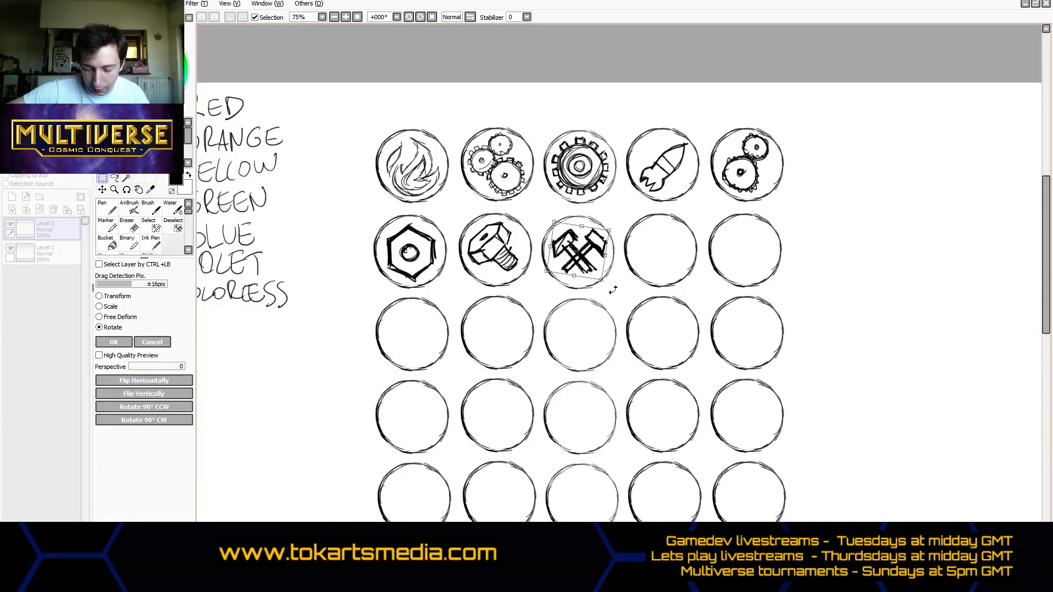
left_click(114, 341)
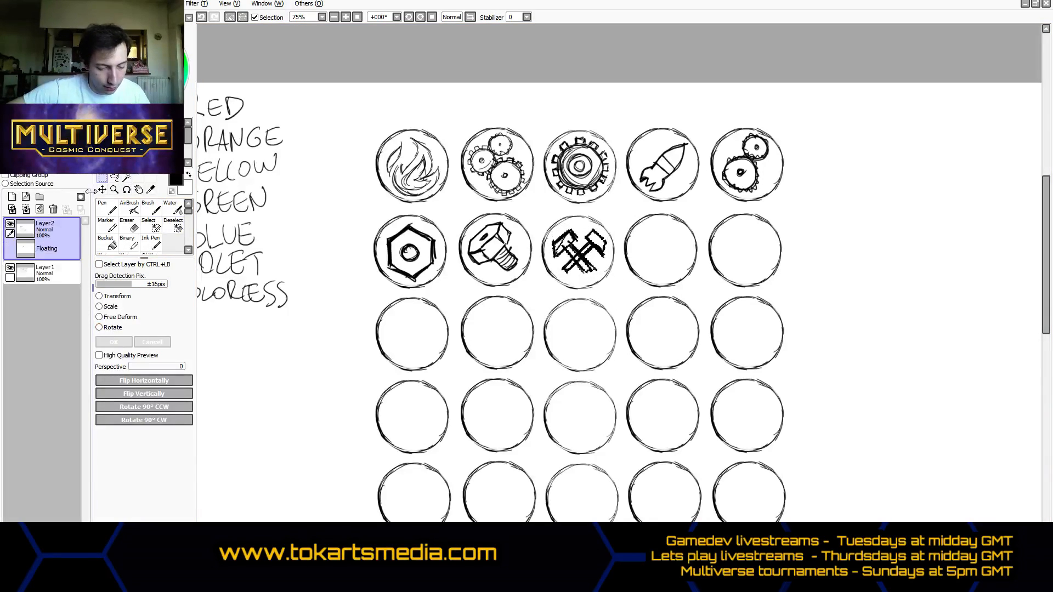
left_click(313, 242)
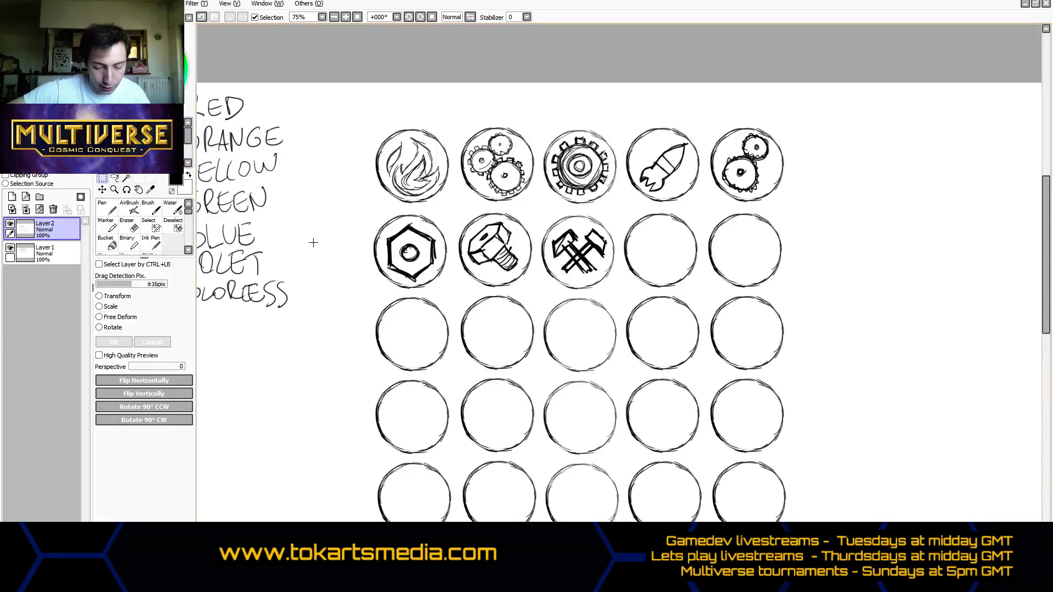
- Thicken the handles and heads of the crossed hammers with extra Pen strokes
left_click(109, 212)
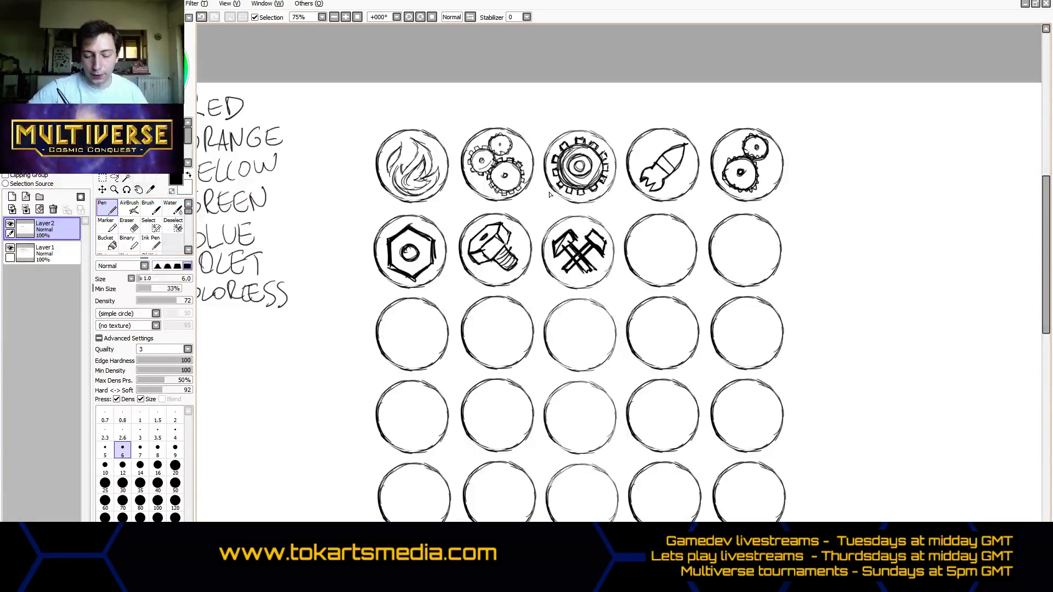
left_click_drag(591, 272, 569, 275)
mouse_move(569, 275)
left_mouse_down()
mouse_move(596, 250)
mouse_move(586, 260)
left_mouse_up()
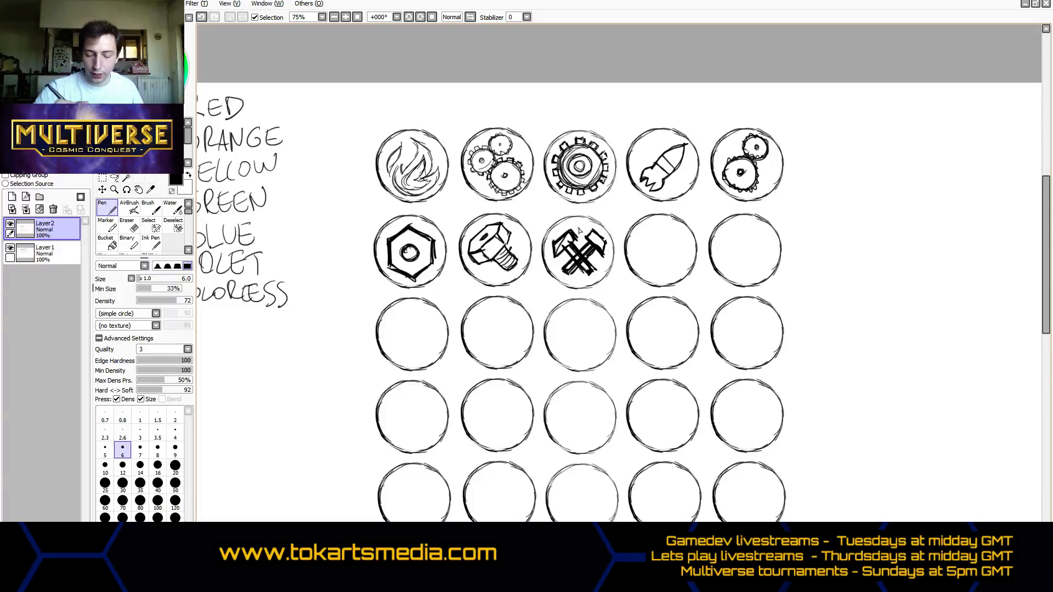
left_click_drag(554, 257, 571, 241)
left_click_drag(575, 242, 570, 234)
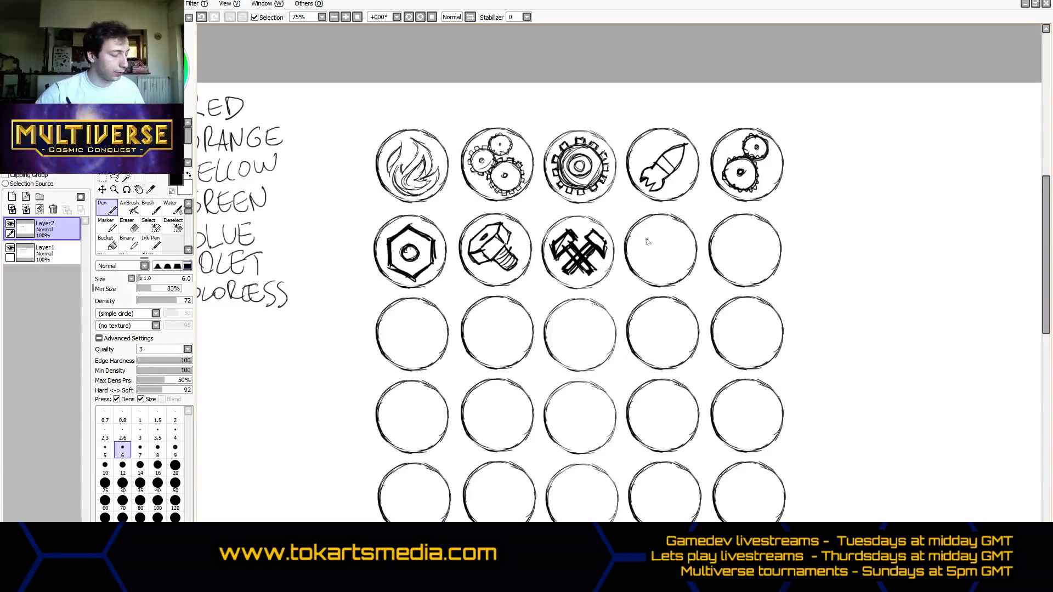
- Draw a single diagonal hammer in the fourth circle of the second row
mouse_move(640, 255)
left_mouse_down()
mouse_move(638, 241)
mouse_move(656, 221)
mouse_move(637, 242)
mouse_move(642, 262)
mouse_move(669, 237)
mouse_move(662, 229)
left_mouse_up()
mouse_move(676, 276)
left_mouse_down()
mouse_move(657, 252)
mouse_move(682, 262)
mouse_move(657, 244)
mouse_move(680, 271)
left_mouse_up()
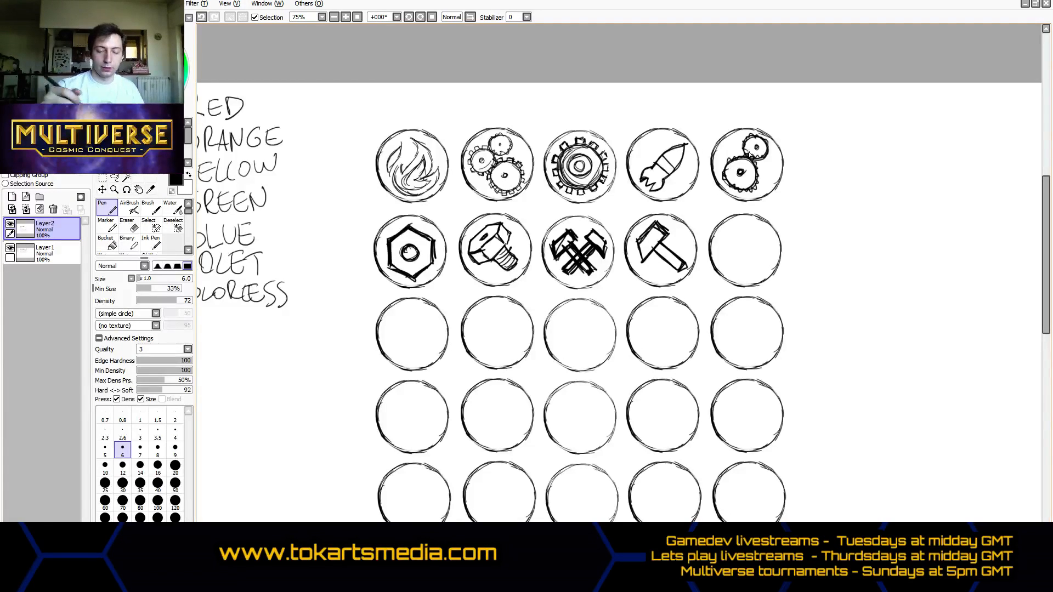
- Draw a stepped divider line between the bolt and crossed-hammer circles and handwrite the labels RED and ORANGE for the two groups
mouse_move(555, 203)
left_mouse_down()
mouse_move(541, 283)
mouse_move(511, 292)
mouse_move(542, 295)
mouse_move(556, 207)
mouse_move(535, 285)
mouse_move(520, 292)
left_mouse_up()
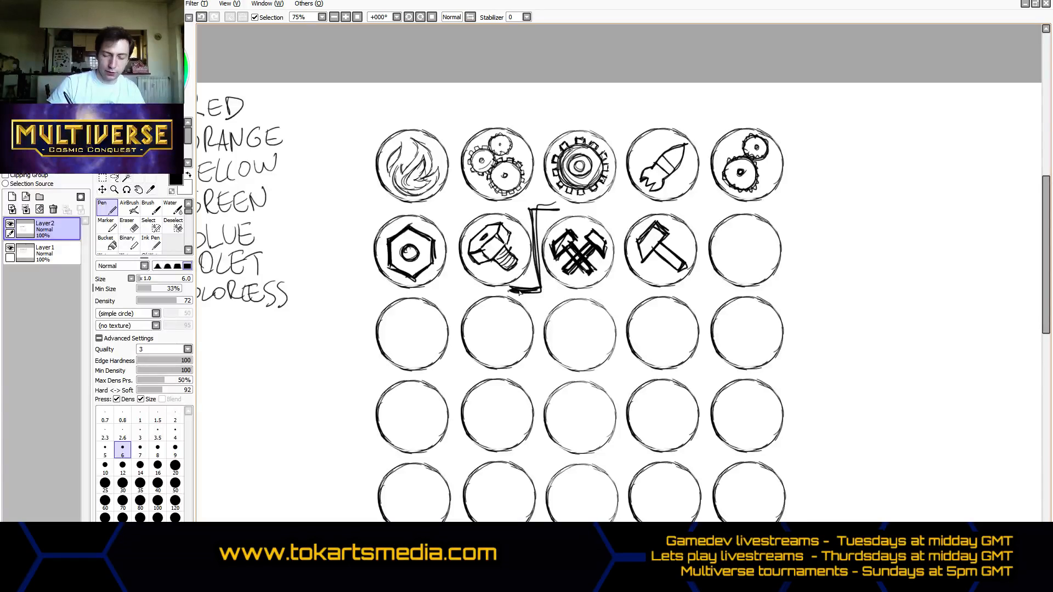
left_click_drag(328, 159, 361, 129)
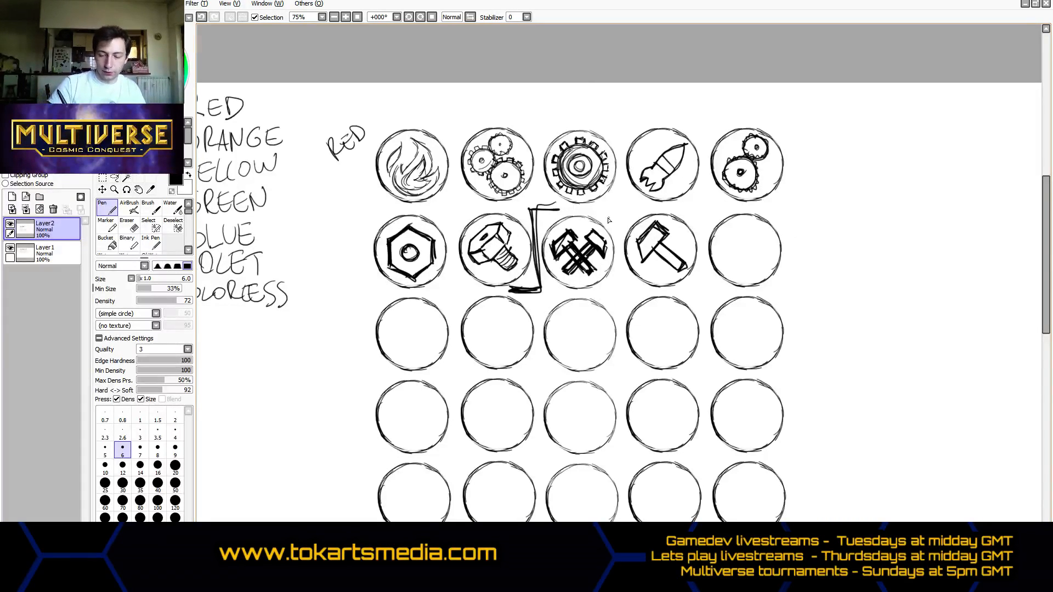
left_click_drag(559, 206, 616, 209)
left_click_drag(611, 219, 671, 204)
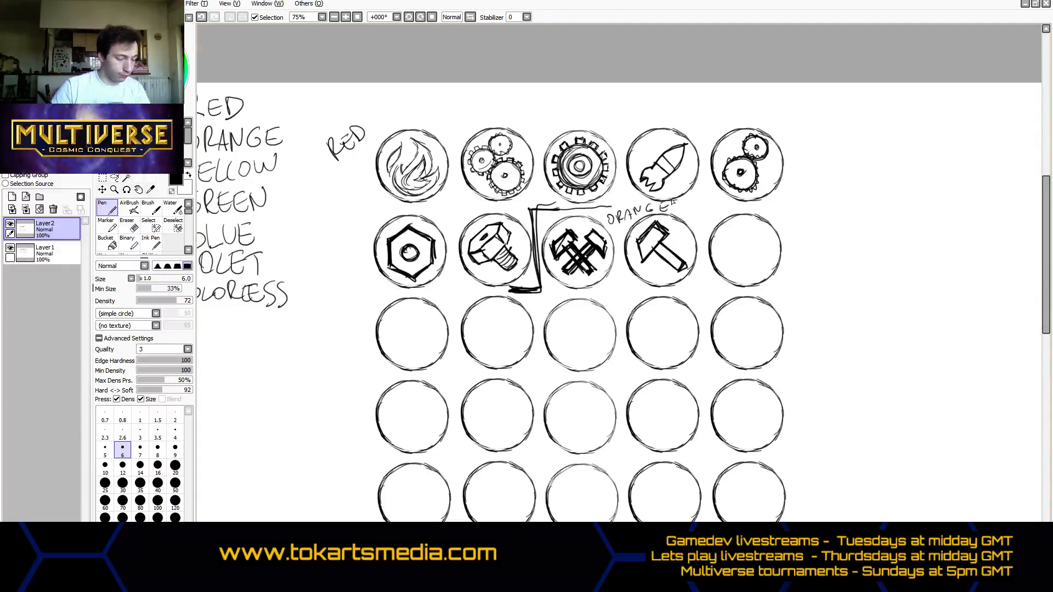
- Draw a raised clenched fist with forearm in the fifth circle of the second row, erasing and redrawing its rough lines
mouse_move(726, 240)
left_mouse_down()
mouse_move(747, 230)
mouse_move(749, 249)
mouse_move(758, 232)
mouse_move(763, 272)
mouse_move(742, 277)
mouse_move(750, 265)
left_mouse_up()
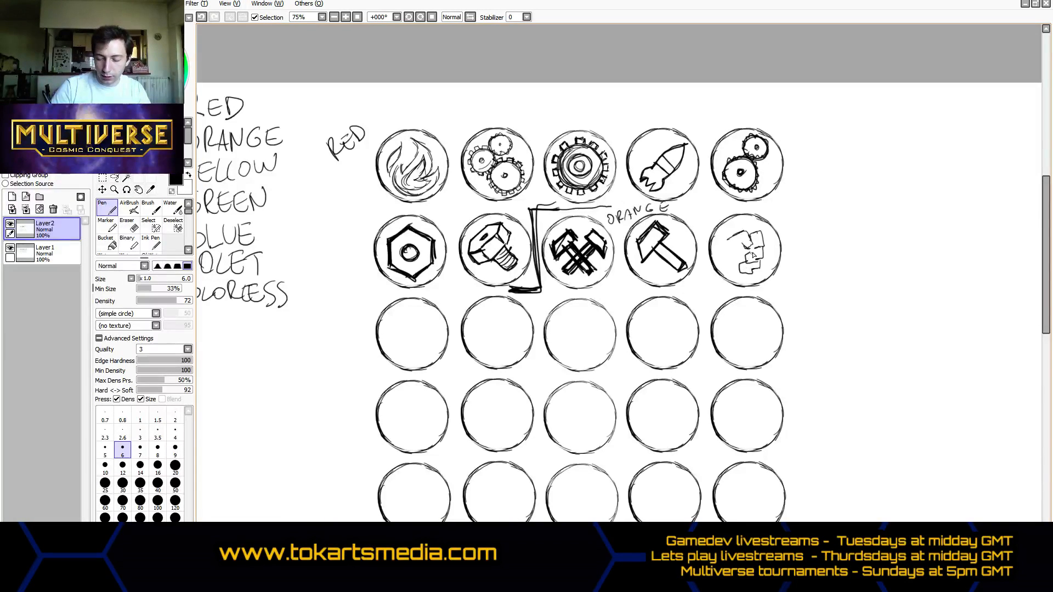
mouse_move(735, 237)
left_mouse_down()
mouse_move(740, 275)
mouse_move(742, 264)
mouse_move(724, 259)
mouse_move(761, 247)
mouse_move(753, 259)
mouse_move(763, 231)
mouse_move(751, 238)
mouse_move(763, 231)
mouse_move(754, 263)
mouse_move(746, 258)
mouse_move(756, 271)
mouse_move(747, 243)
mouse_move(729, 240)
mouse_move(749, 232)
mouse_move(732, 241)
mouse_move(745, 258)
mouse_move(732, 240)
mouse_move(737, 264)
mouse_move(764, 251)
mouse_move(739, 274)
mouse_move(722, 269)
mouse_move(728, 260)
mouse_move(721, 271)
mouse_move(737, 285)
left_mouse_up()
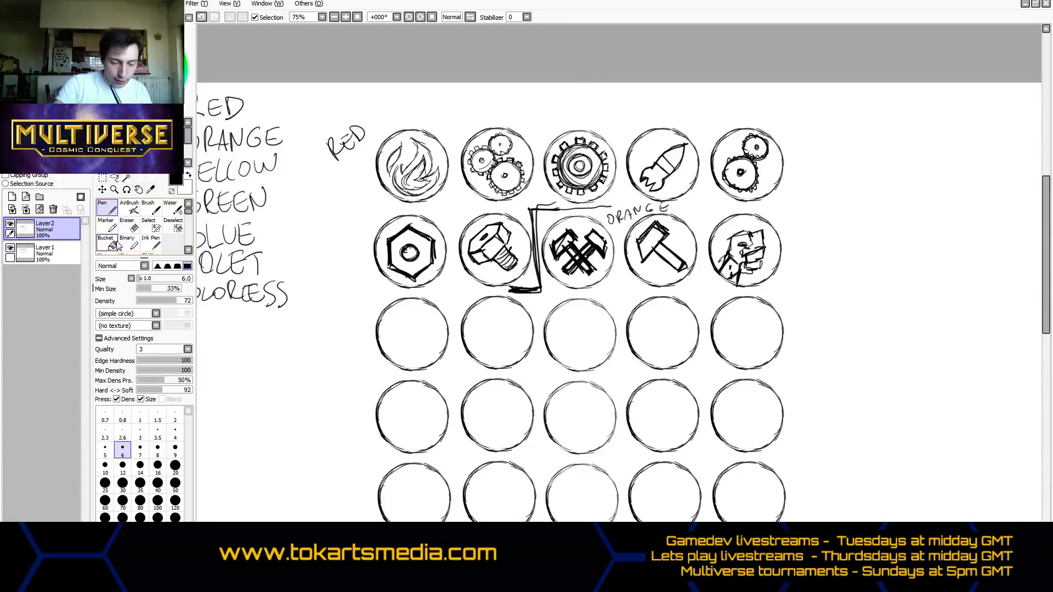
left_click(128, 225)
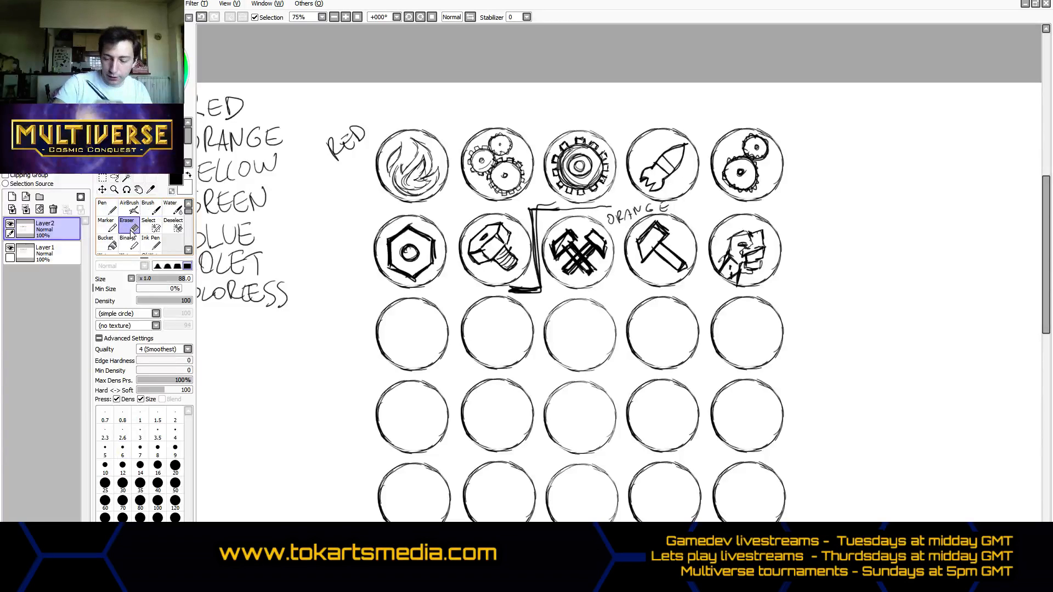
left_click_drag(721, 250, 742, 250)
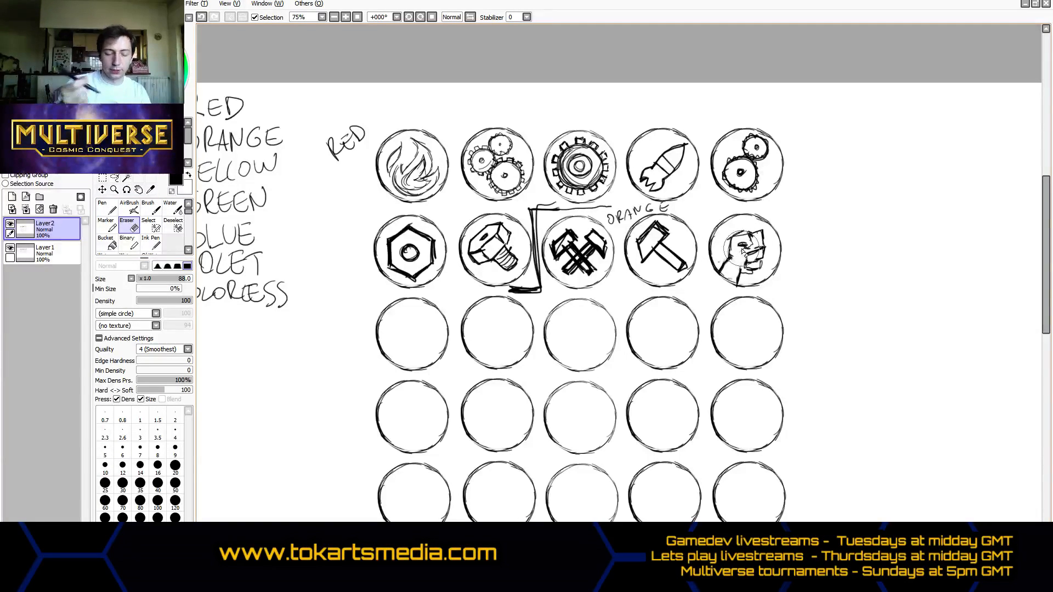
left_click(105, 207)
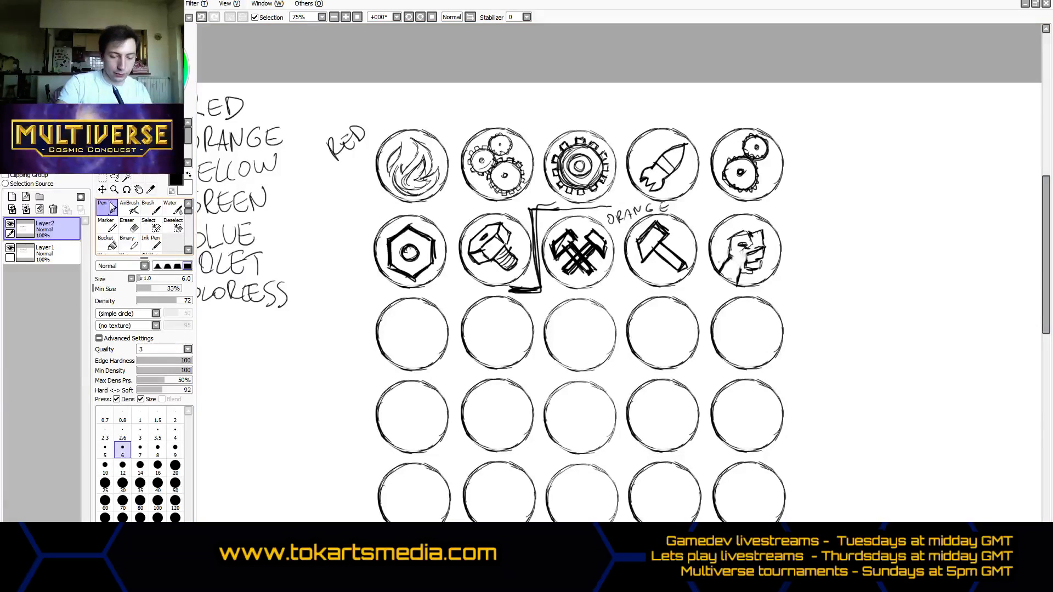
left_click(128, 224)
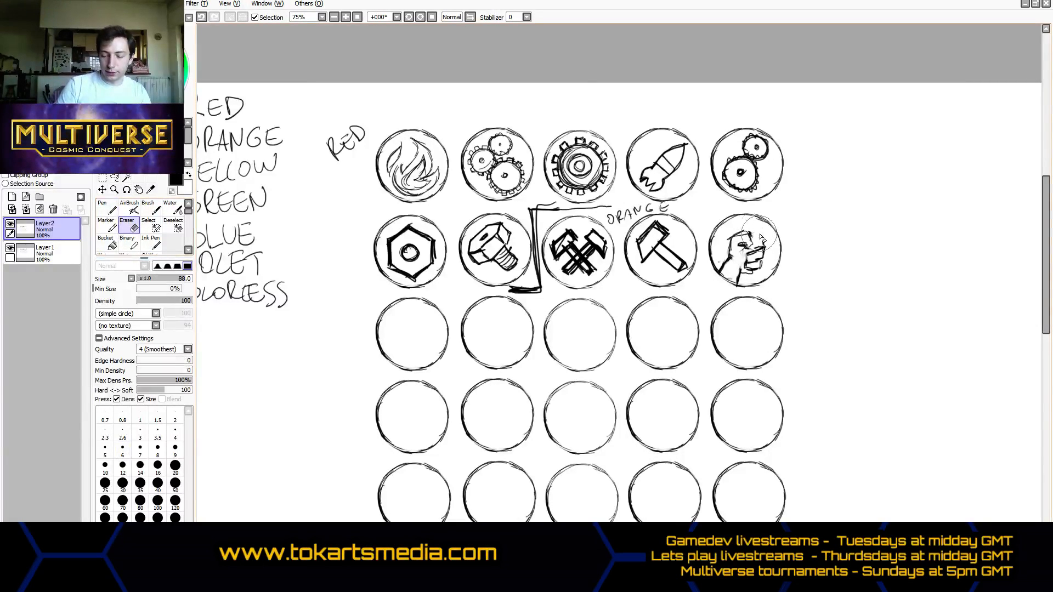
left_click(106, 208)
mouse_move(749, 231)
left_mouse_down()
mouse_move(763, 242)
mouse_move(756, 247)
mouse_move(766, 233)
left_mouse_up()
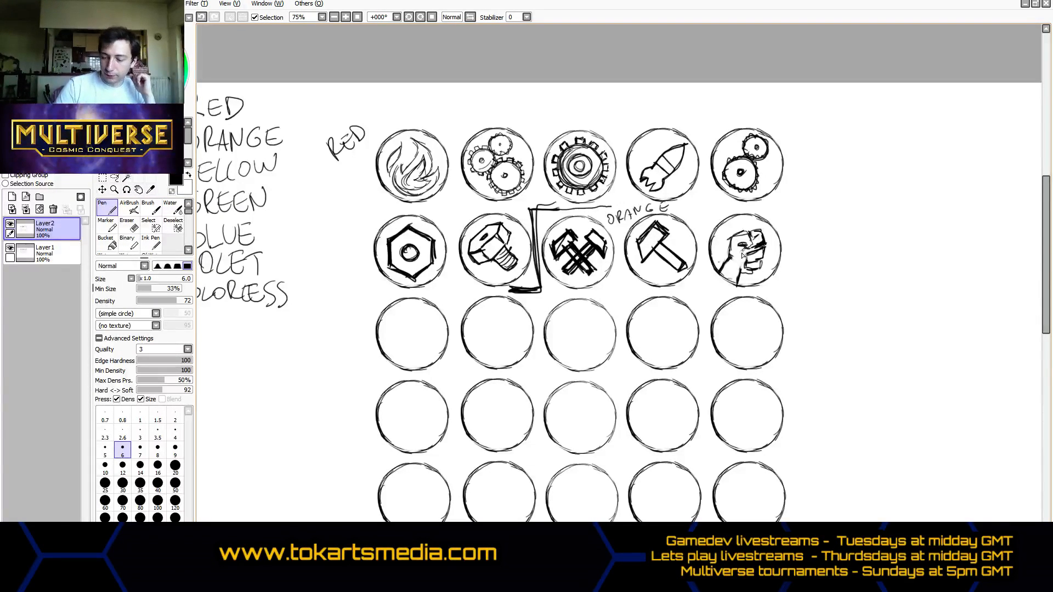
- Draw a hand gripping a dark hammer in the first circle of the third row
left_click_drag(1045, 310, 1045, 326)
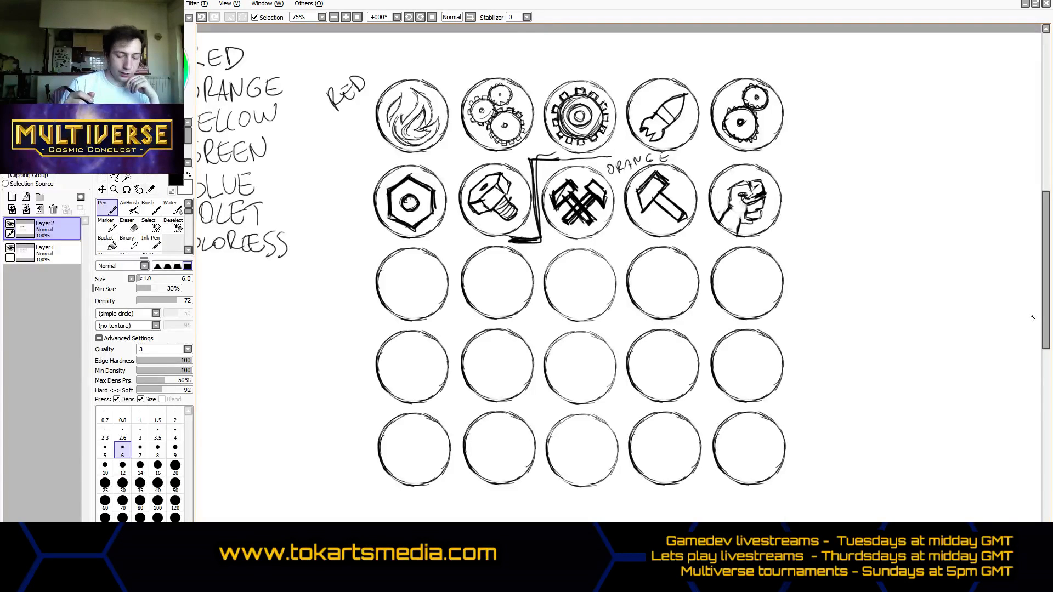
mouse_move(414, 299)
left_mouse_down()
mouse_move(395, 274)
mouse_move(418, 299)
mouse_move(403, 267)
mouse_move(386, 282)
mouse_move(391, 296)
mouse_move(412, 271)
mouse_move(388, 283)
mouse_move(394, 291)
mouse_move(406, 268)
mouse_move(399, 273)
mouse_move(425, 305)
mouse_move(402, 271)
mouse_move(420, 277)
mouse_move(406, 290)
mouse_move(438, 285)
mouse_move(409, 315)
mouse_move(421, 324)
mouse_move(417, 303)
left_mouse_up()
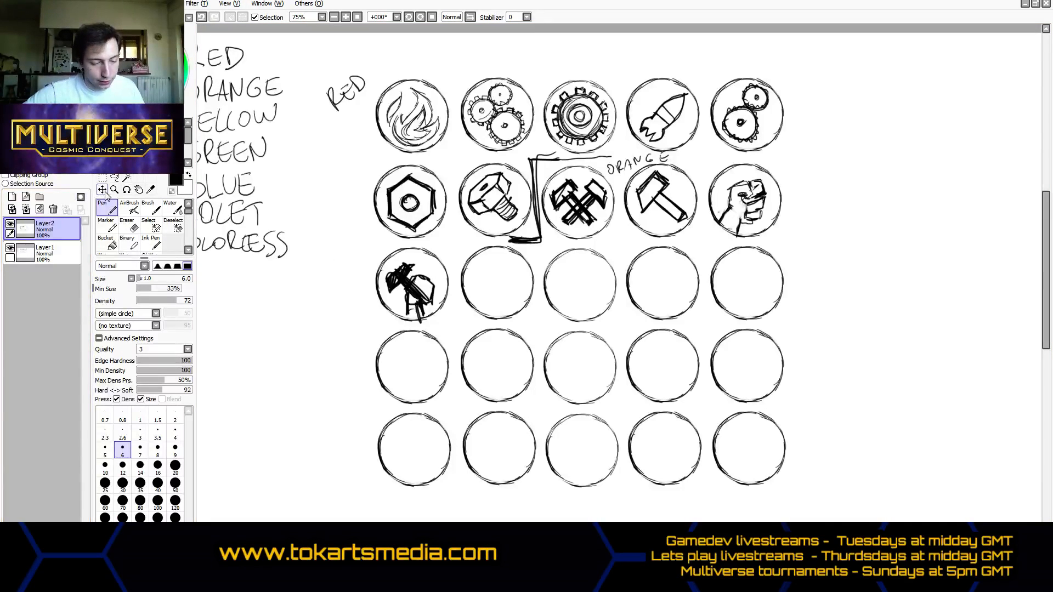
left_click(114, 178)
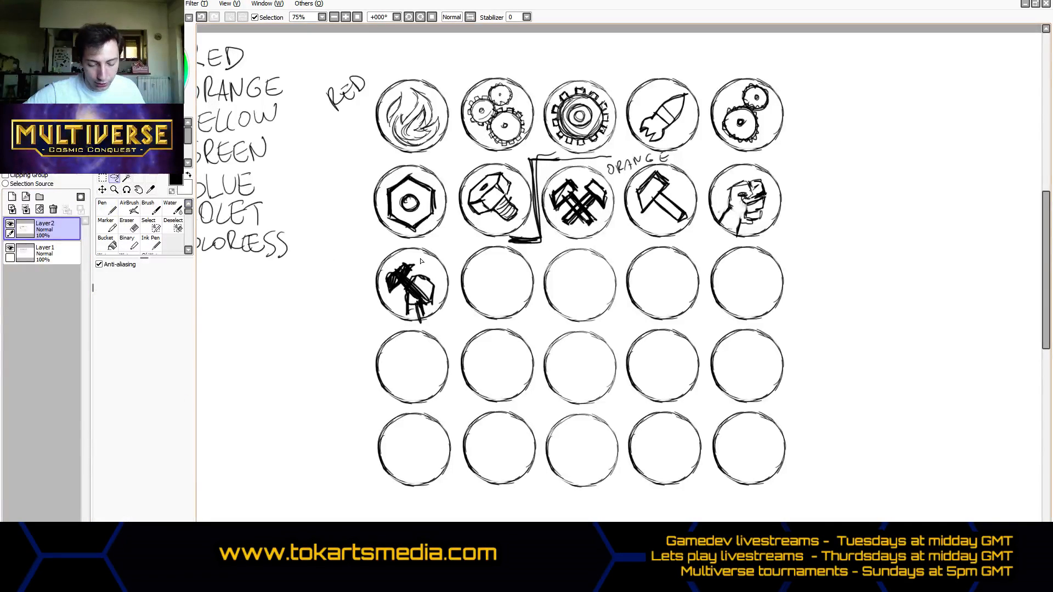
mouse_move(421, 261)
left_mouse_down()
mouse_move(379, 275)
mouse_move(383, 292)
mouse_move(431, 316)
mouse_move(447, 296)
mouse_move(421, 260)
left_mouse_up()
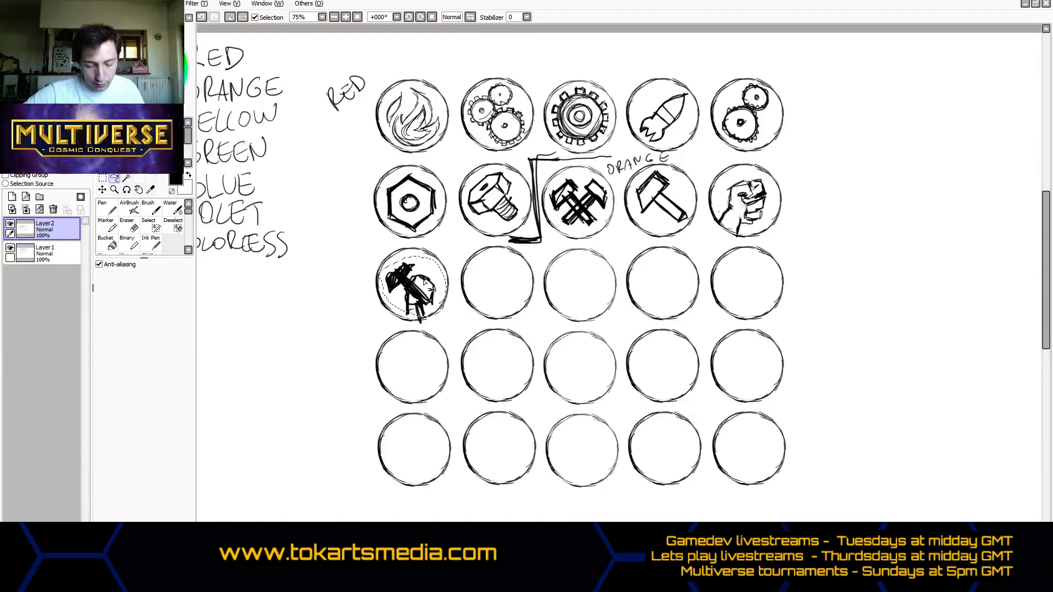
left_click(102, 190)
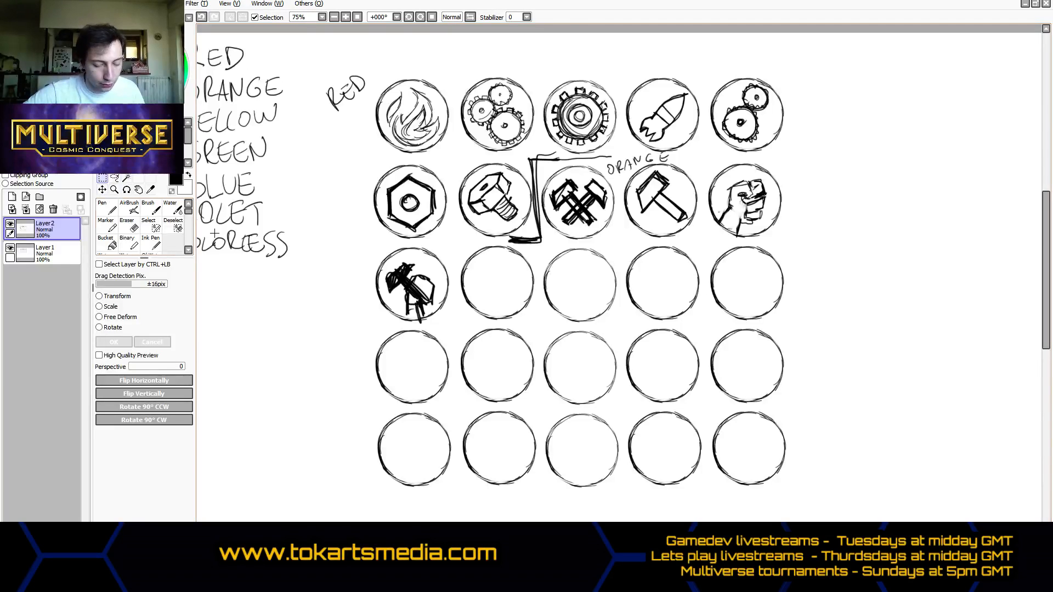
- Lasso the hand and hammer in the third row's first circle, adjust them with the Rotate transform, apply it and clear the selection
left_click(113, 180)
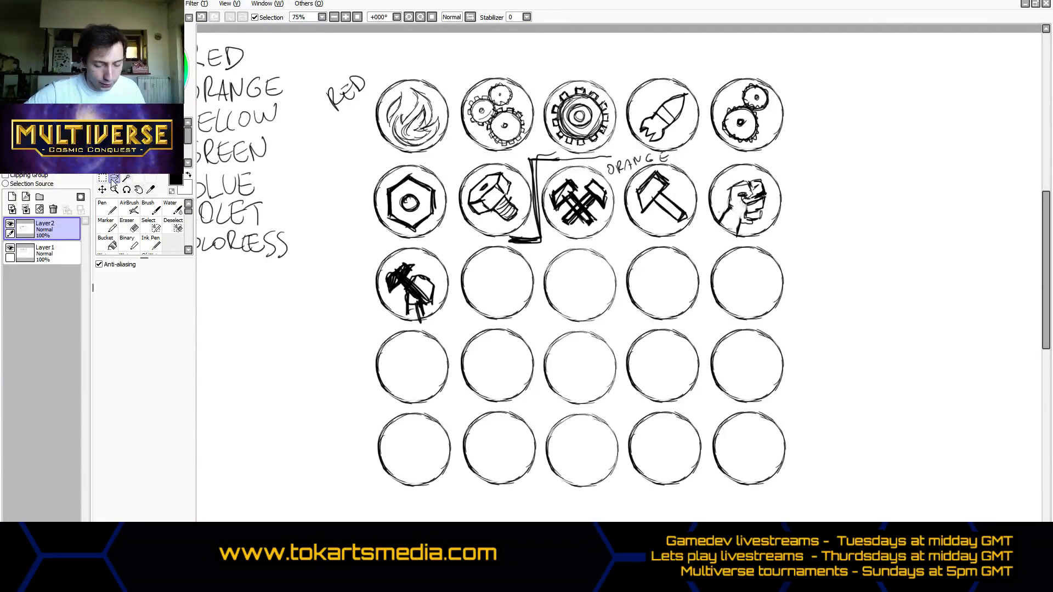
mouse_move(432, 274)
left_mouse_down()
mouse_move(414, 258)
mouse_move(392, 264)
mouse_move(382, 284)
mouse_move(417, 322)
mouse_move(440, 299)
left_mouse_up()
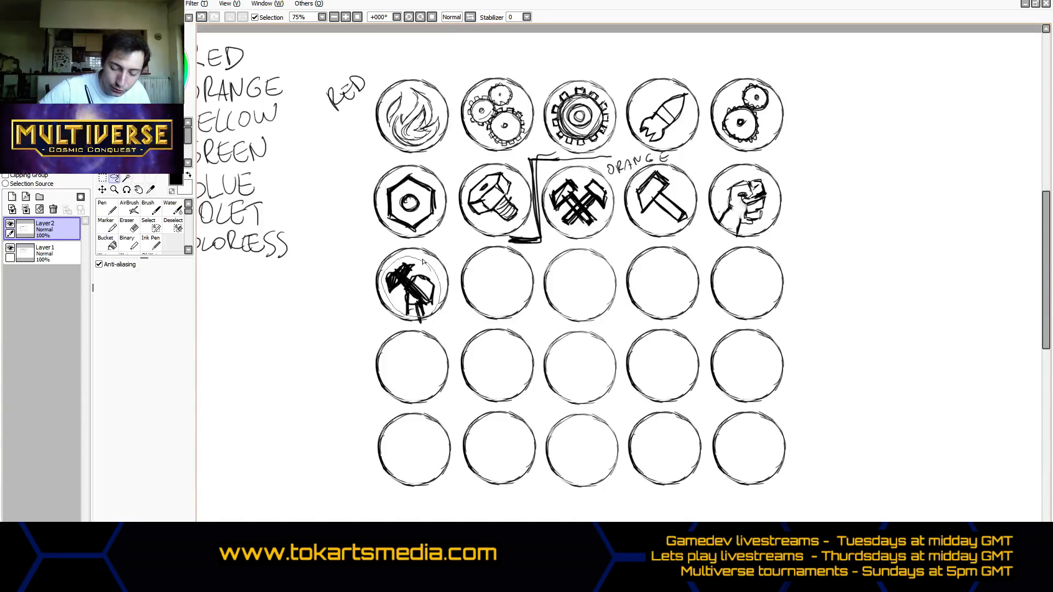
left_click_drag(423, 261, 422, 261)
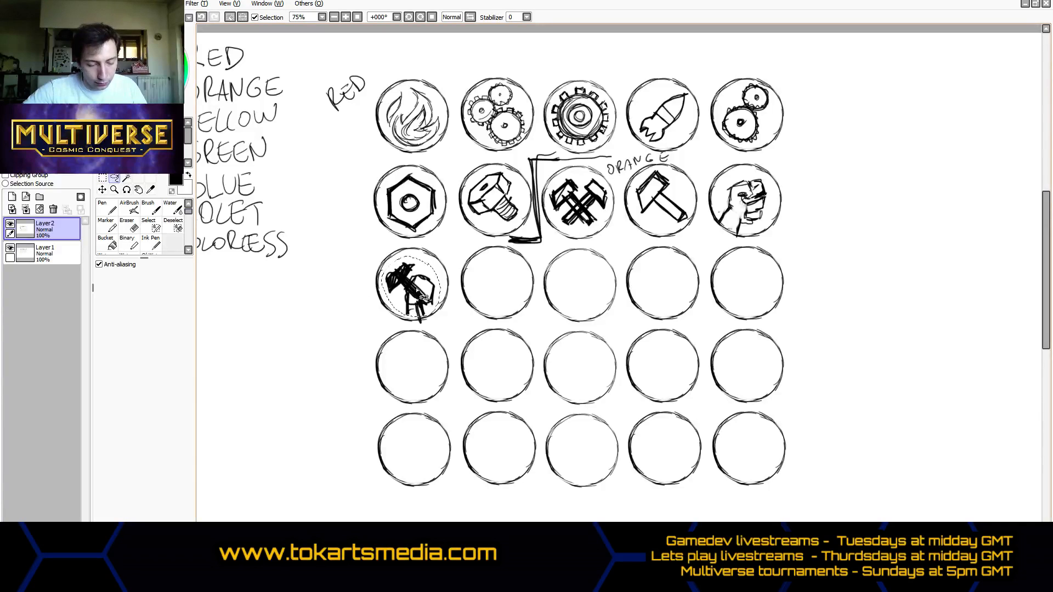
left_click(102, 189)
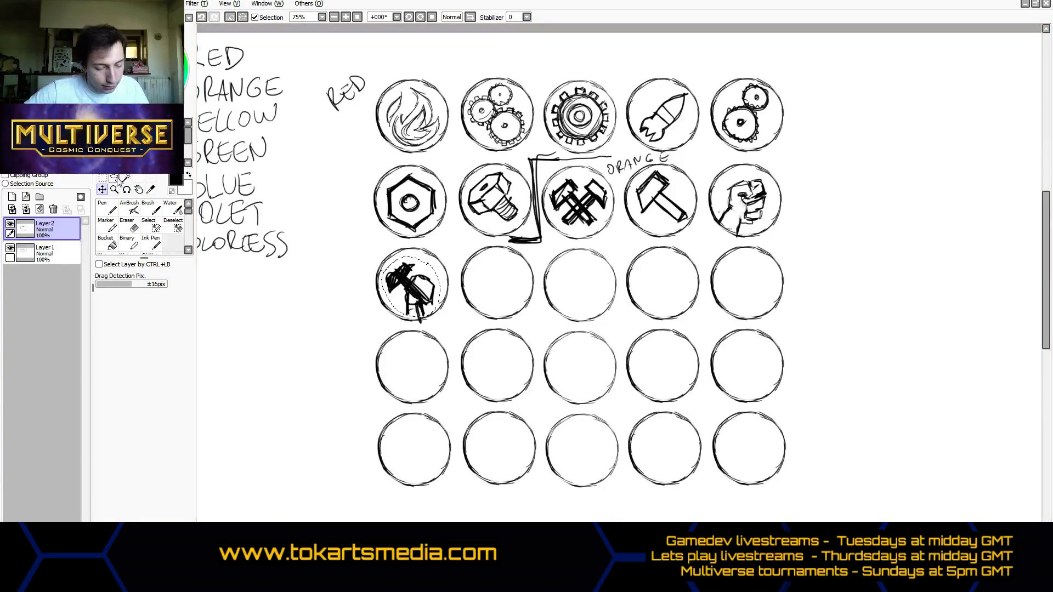
left_click(102, 178)
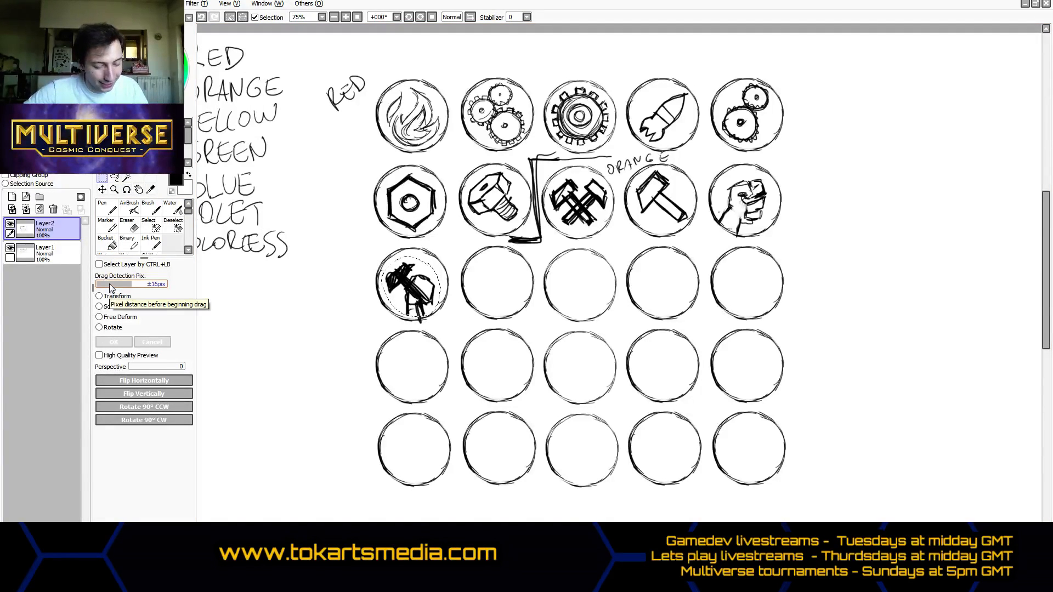
left_click(99, 328)
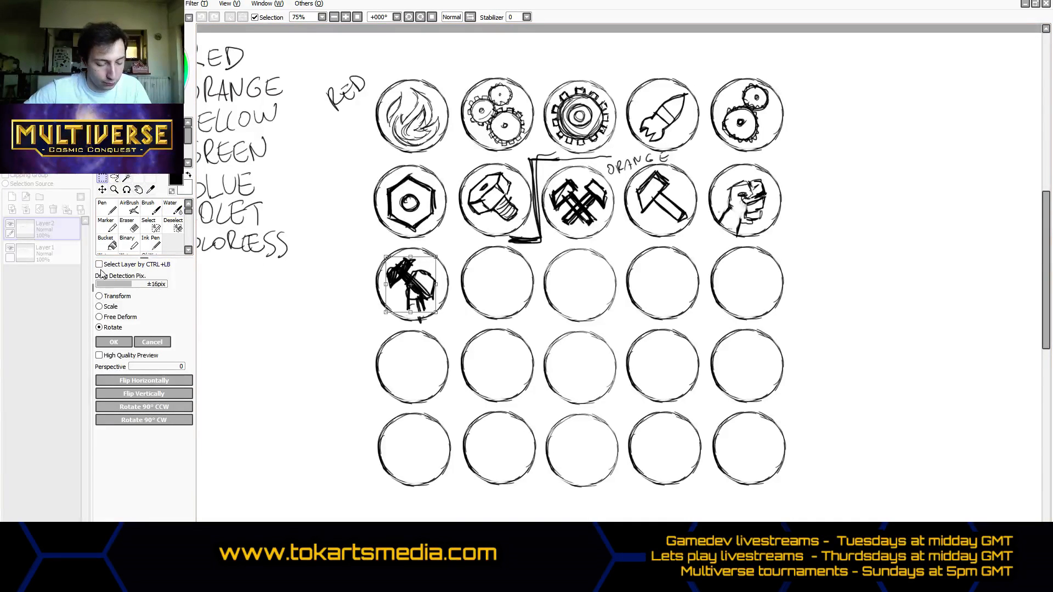
left_click(102, 340)
key("ctrl+d")
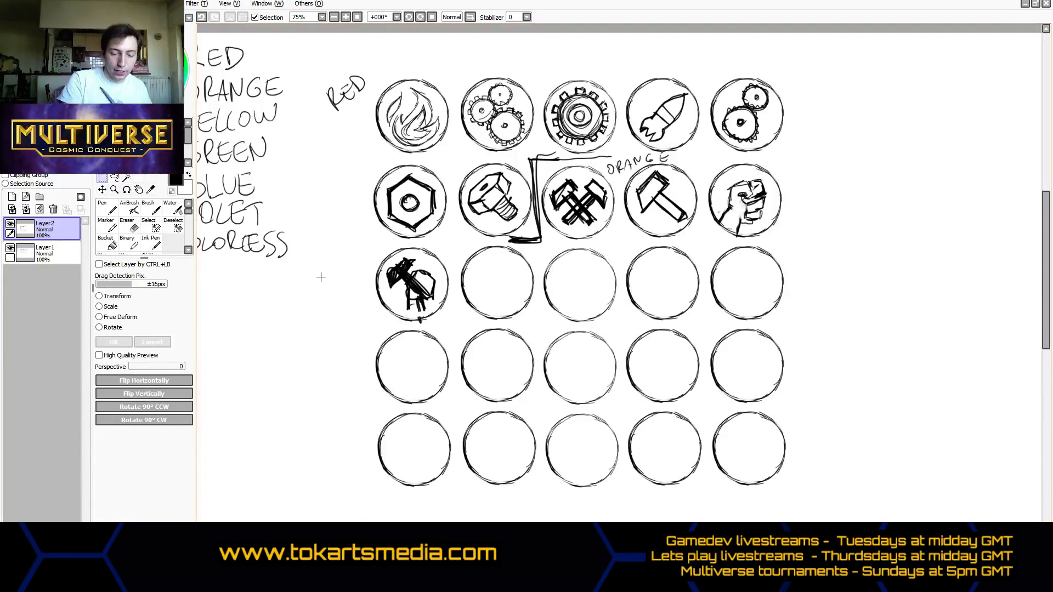
- Draw a faceted rock with the size 7 Marker in the second circle of the third row
left_click(108, 209)
left_click(109, 223)
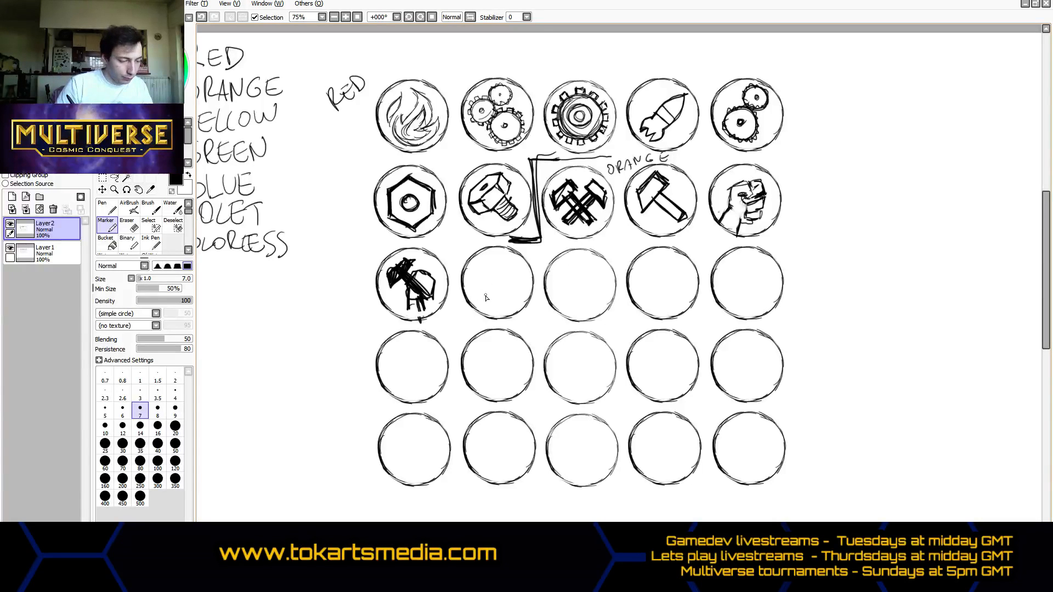
mouse_move(491, 264)
left_mouse_down()
mouse_move(482, 282)
mouse_move(490, 293)
left_mouse_up()
mouse_move(480, 282)
left_mouse_down()
mouse_move(491, 265)
mouse_move(496, 294)
mouse_move(505, 288)
mouse_move(481, 291)
mouse_move(485, 303)
mouse_move(516, 298)
mouse_move(520, 272)
mouse_move(490, 262)
mouse_move(510, 286)
mouse_move(497, 276)
mouse_move(500, 289)
mouse_move(512, 290)
left_mouse_up()
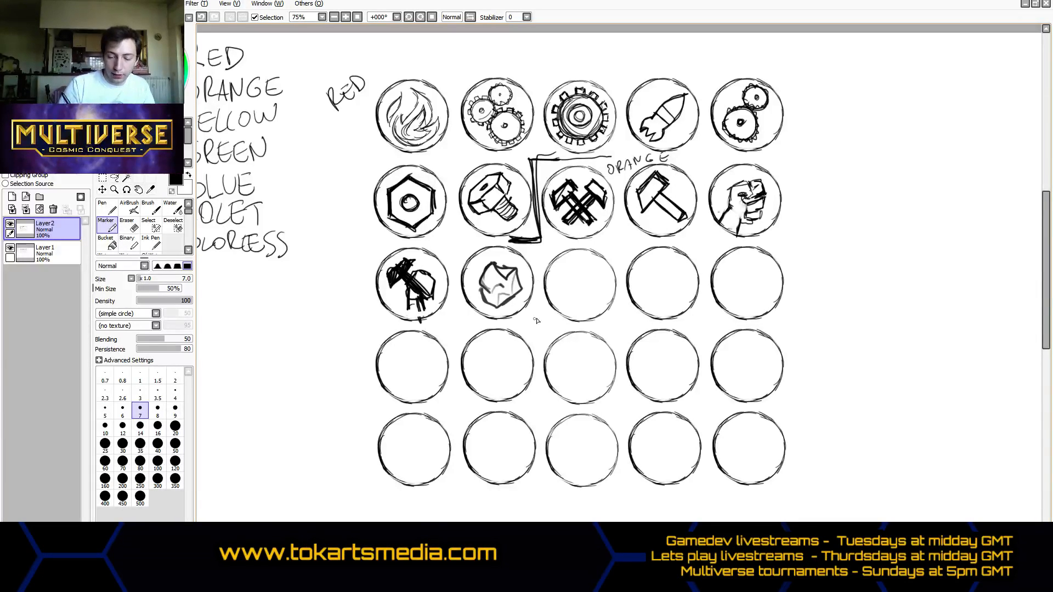
- Draw a stepped divider line after the rock circle and handwrite the label YELLOW above the third circle of the third row
mouse_move(516, 323)
left_mouse_down()
mouse_move(545, 321)
mouse_move(540, 248)
mouse_move(565, 240)
mouse_move(556, 232)
mouse_move(610, 246)
left_mouse_up()
left_click_drag(615, 235, 609, 258)
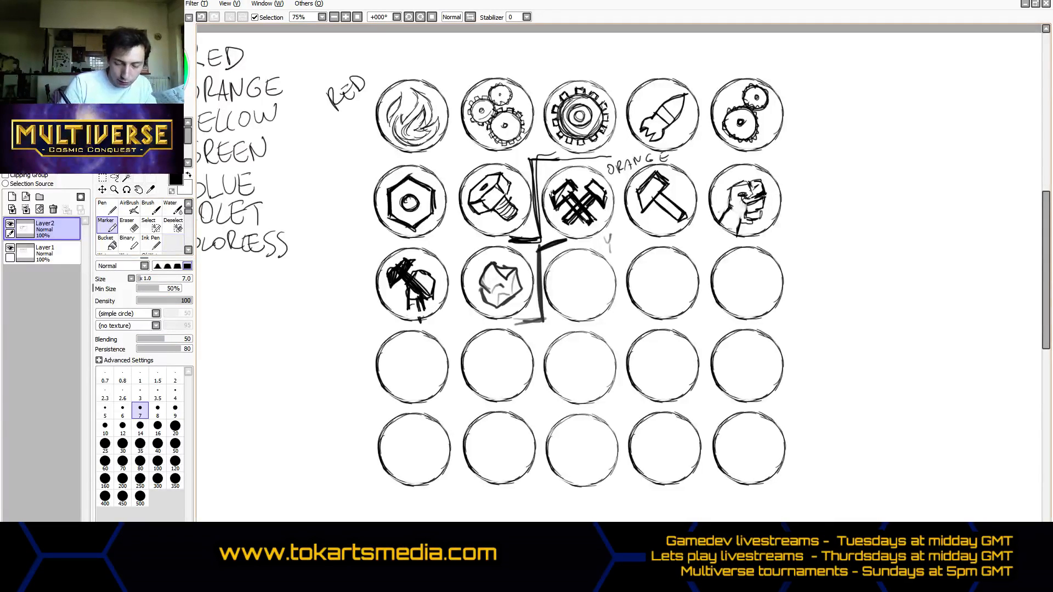
left_click(107, 208)
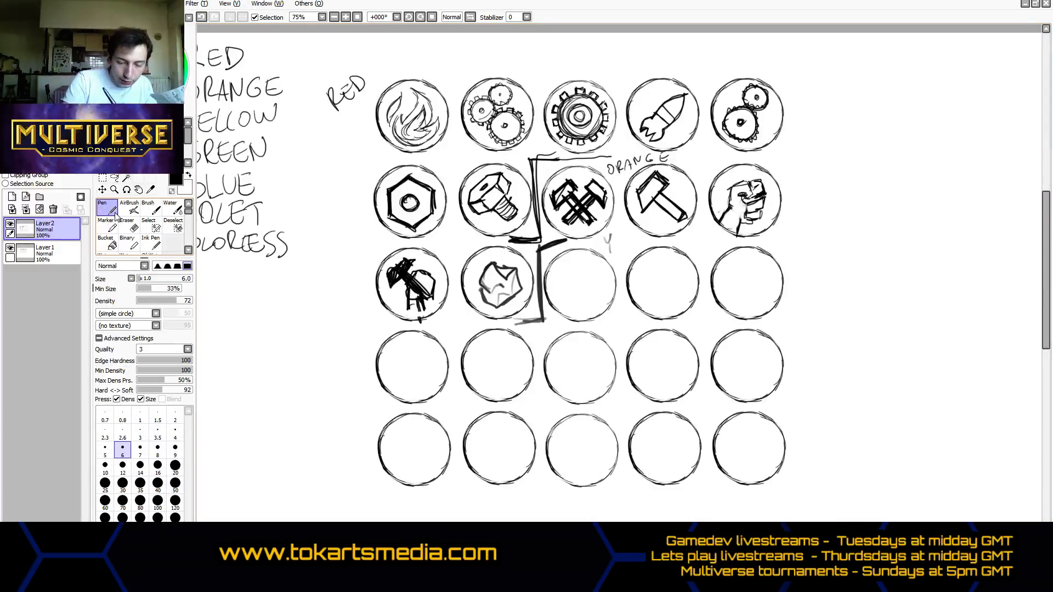
mouse_move(605, 237)
left_mouse_down()
mouse_move(610, 252)
mouse_move(659, 237)
left_mouse_up()
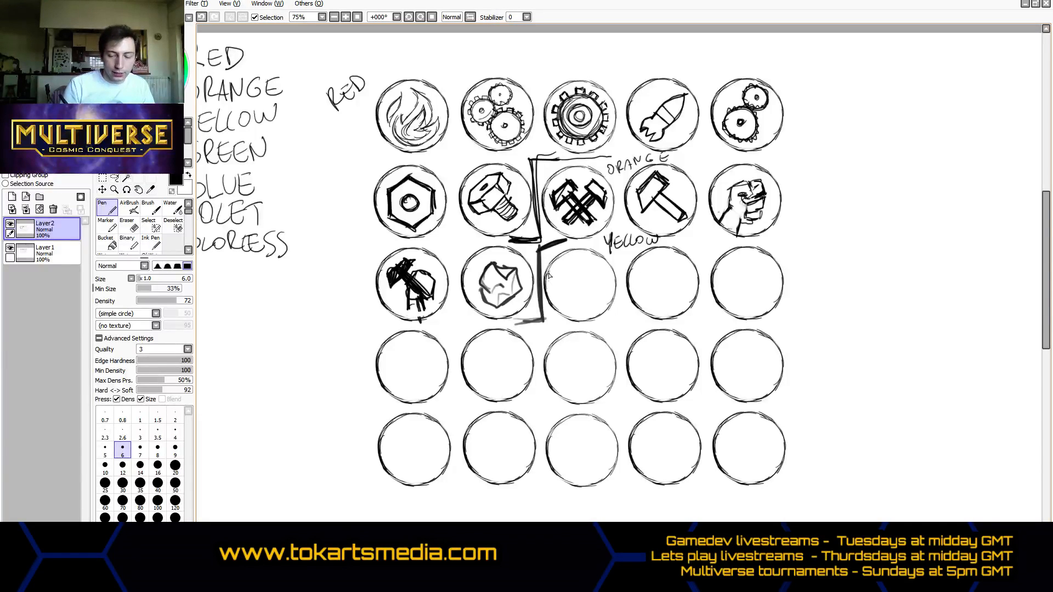
- Draw balance scales in the third circle and a pointed crown in the fourth circle of the third row
mouse_move(558, 272)
left_mouse_down()
mouse_move(605, 272)
mouse_move(571, 272)
mouse_move(583, 272)
mouse_move(580, 308)
left_mouse_up()
mouse_move(565, 273)
left_mouse_down()
mouse_move(575, 295)
mouse_move(557, 292)
mouse_move(564, 306)
mouse_move(577, 293)
mouse_move(554, 296)
mouse_move(583, 276)
mouse_move(600, 278)
mouse_move(594, 292)
mouse_move(599, 266)
mouse_move(610, 295)
mouse_move(589, 294)
mouse_move(612, 290)
mouse_move(595, 302)
mouse_move(597, 292)
mouse_move(556, 288)
mouse_move(585, 266)
left_mouse_up()
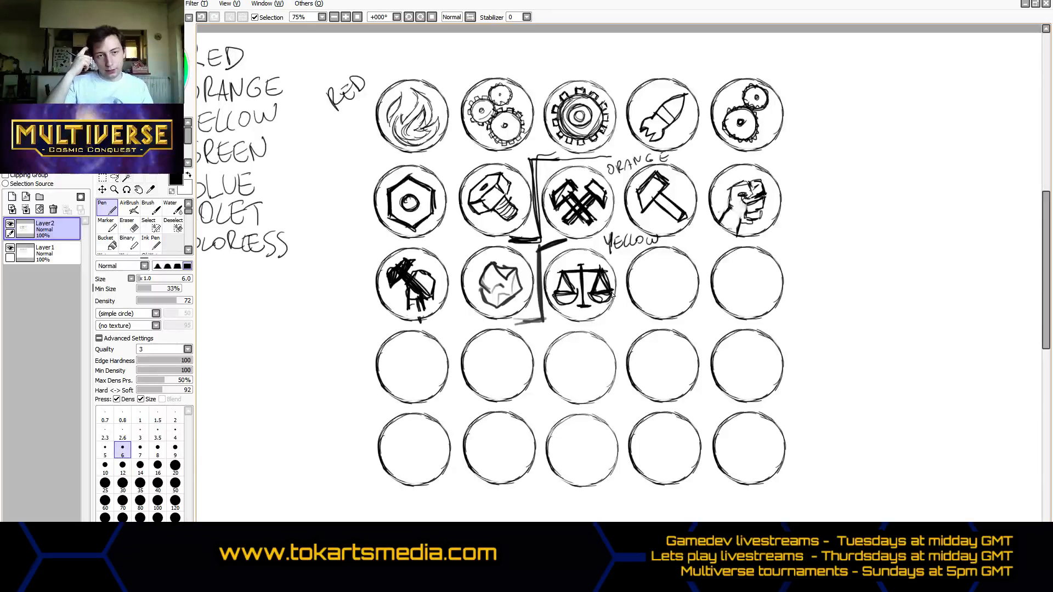
left_click_drag(577, 307, 587, 306)
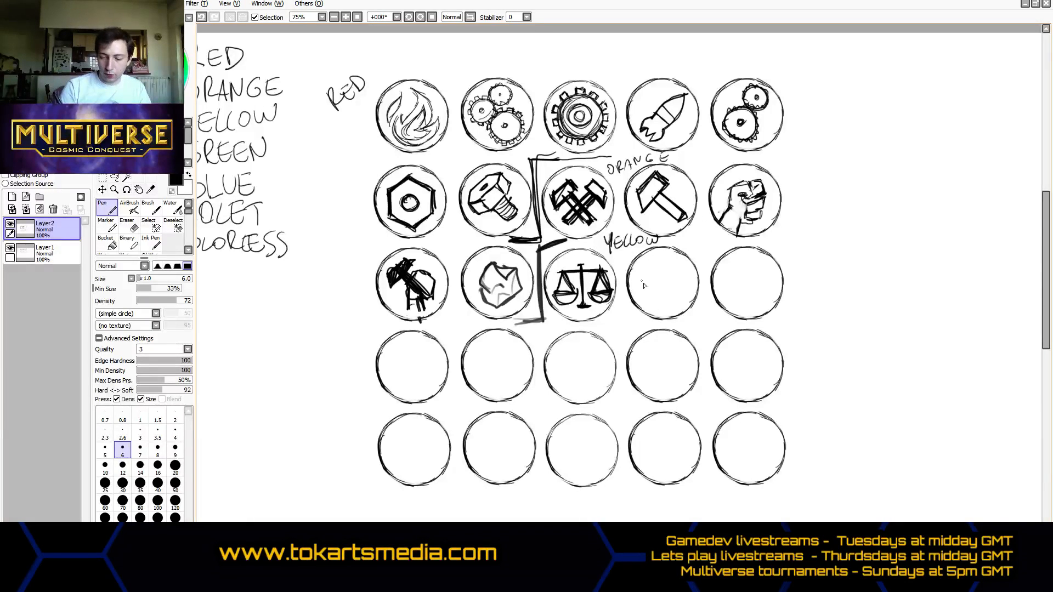
left_click_drag(638, 274, 650, 296)
mouse_move(638, 274)
left_mouse_down()
mouse_move(686, 266)
mouse_move(665, 269)
mouse_move(691, 275)
mouse_move(670, 297)
mouse_move(683, 299)
mouse_move(651, 289)
mouse_move(685, 286)
left_mouse_up()
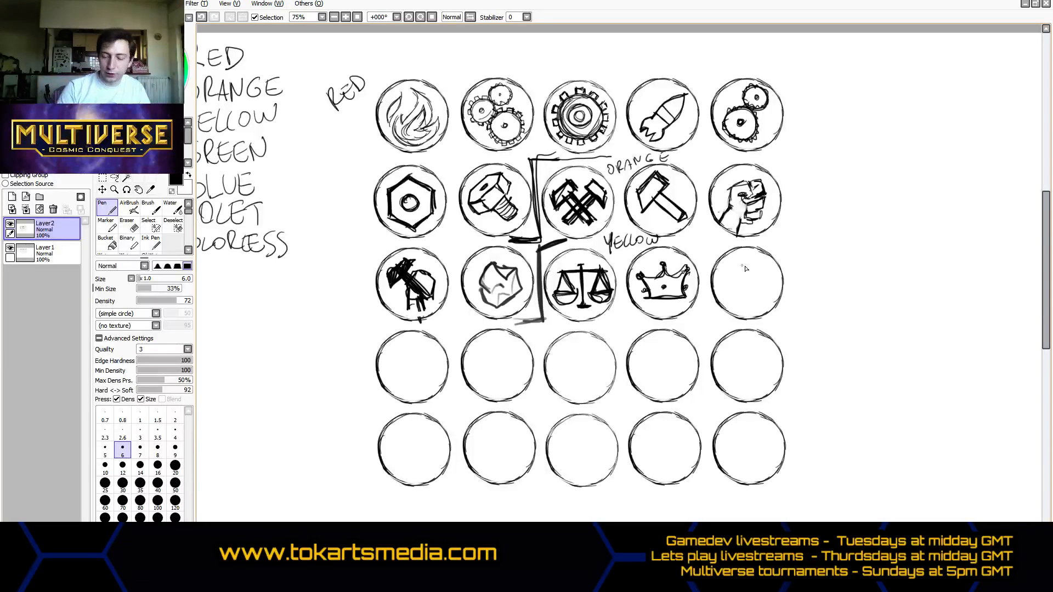
- Draw a tied money bag in the fifth circle of the third row, replacing its dollar sign with small coins at its base
mouse_move(738, 258)
left_mouse_down()
mouse_move(762, 259)
mouse_move(740, 255)
mouse_move(754, 257)
mouse_move(727, 302)
mouse_move(761, 306)
mouse_move(754, 266)
mouse_move(768, 292)
mouse_move(731, 305)
mouse_move(748, 296)
left_mouse_up()
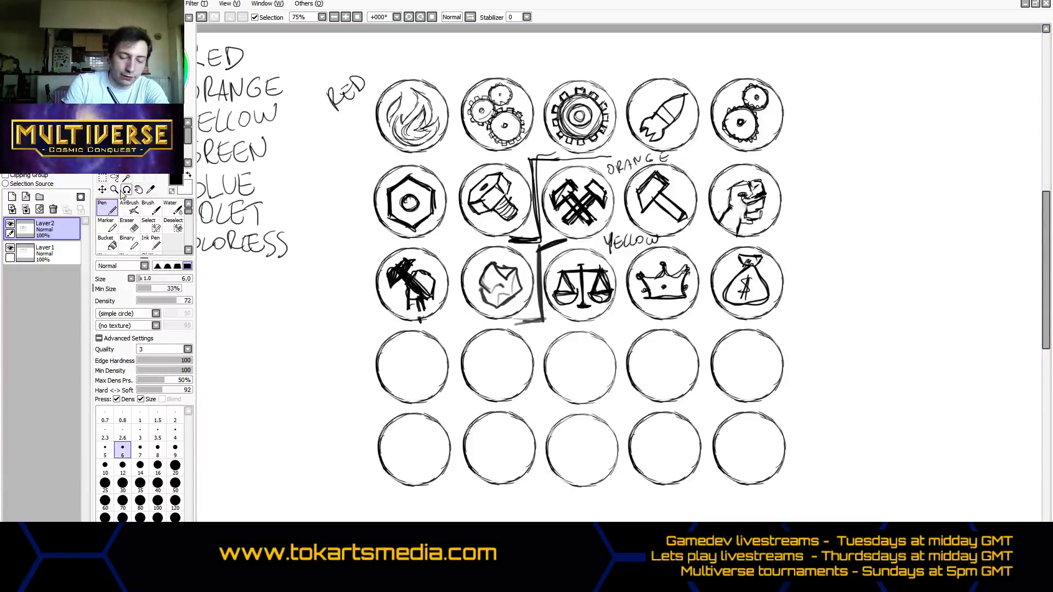
left_click(129, 225)
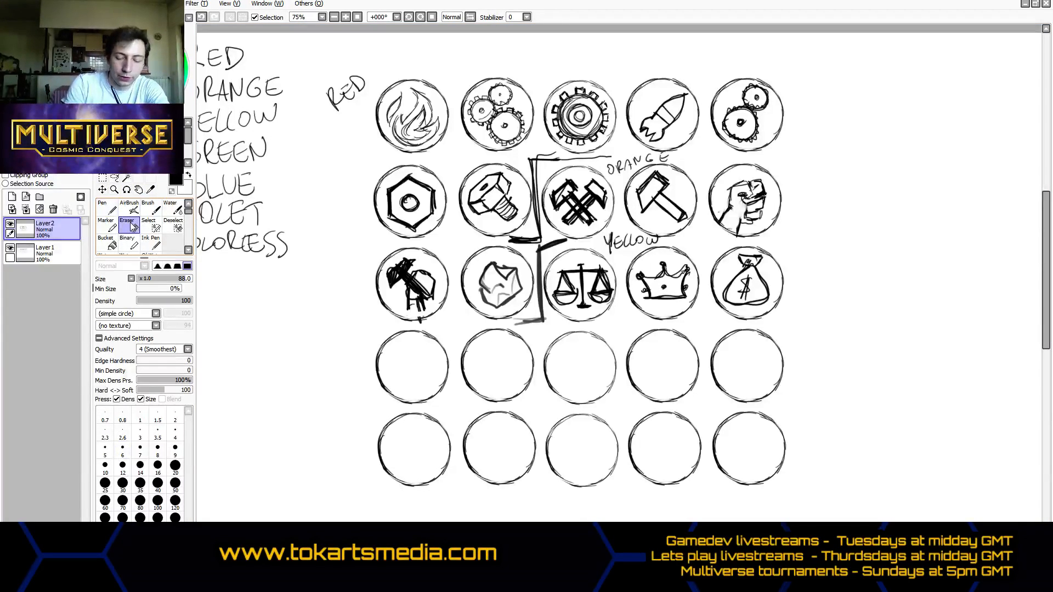
left_click_drag(737, 274, 751, 289)
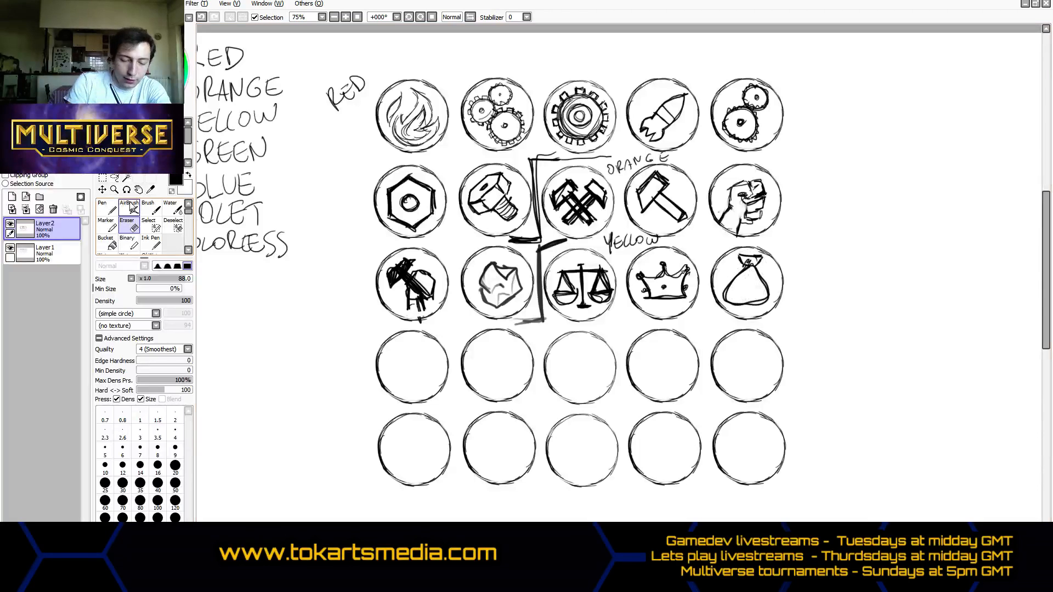
left_click(114, 211)
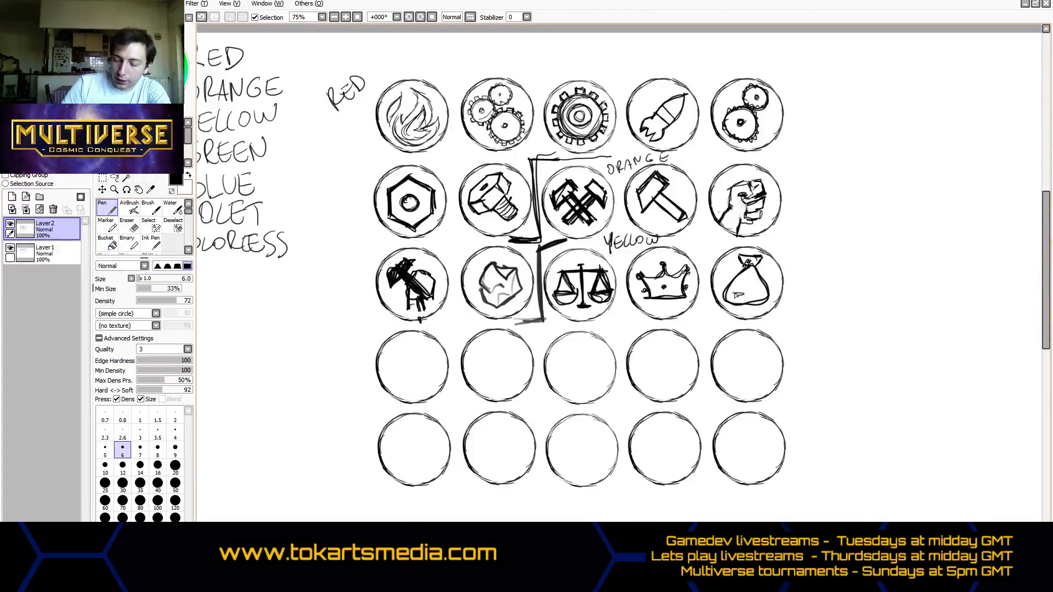
mouse_move(737, 294)
left_mouse_down()
mouse_move(764, 301)
mouse_move(742, 275)
mouse_move(729, 290)
left_mouse_up()
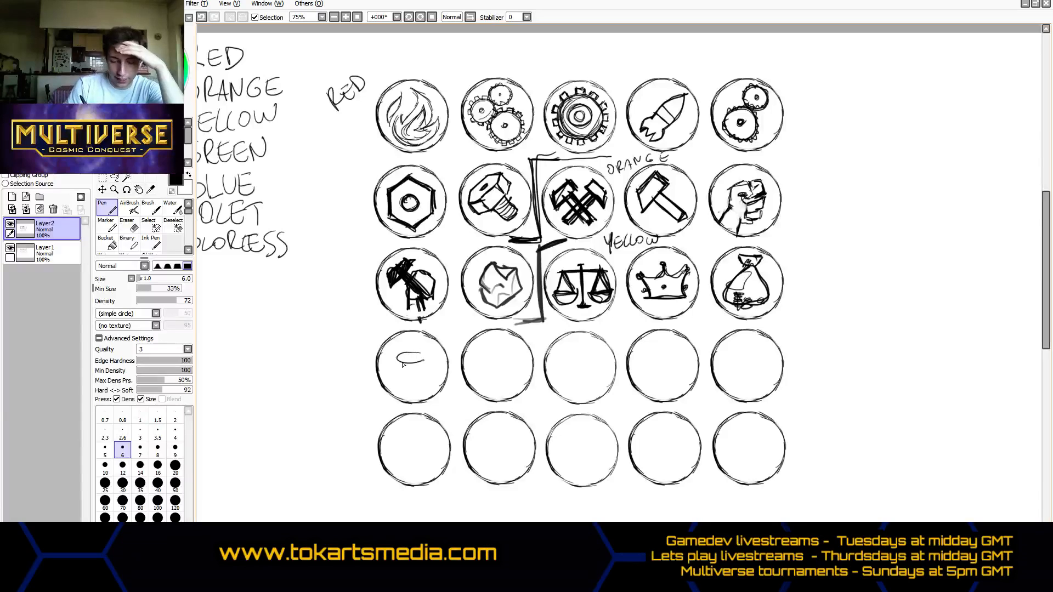
mouse_move(430, 352)
left_mouse_down()
mouse_move(398, 367)
mouse_move(430, 373)
left_mouse_up()
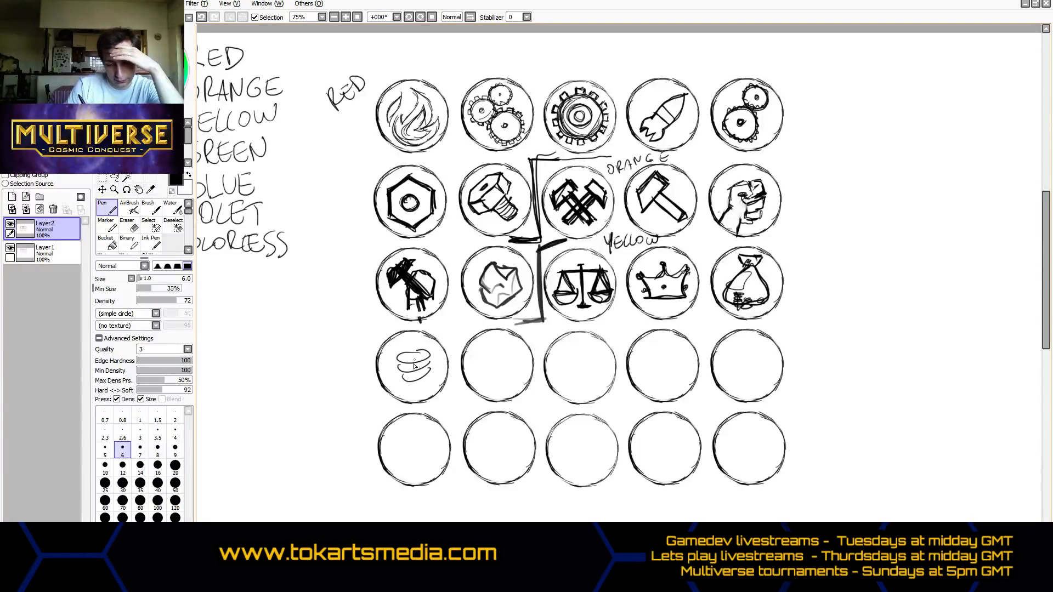
key("ctrl+z")
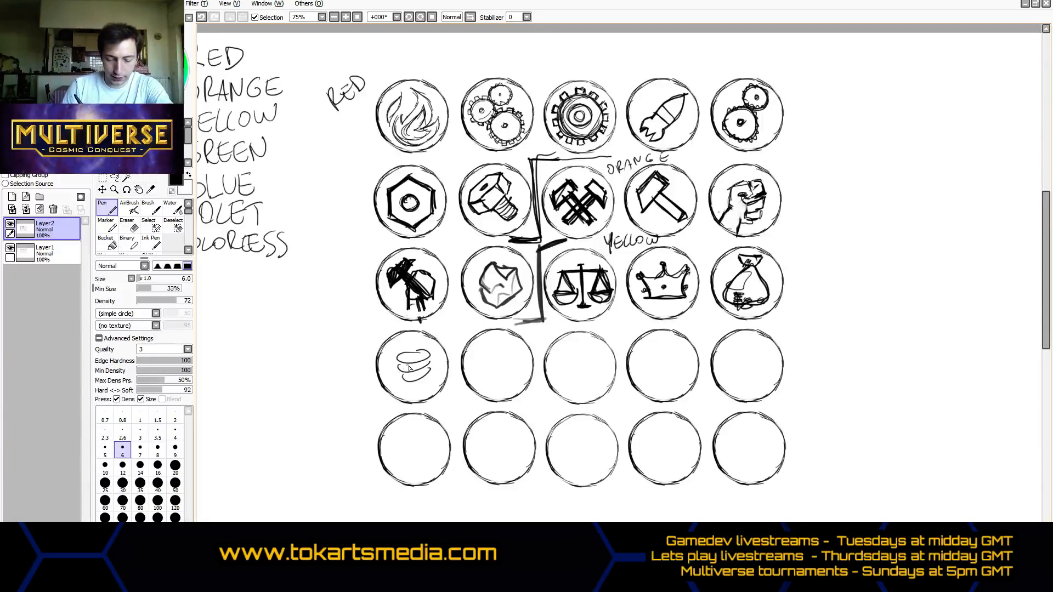
key("ctrl+z")
key("ctrl+z")
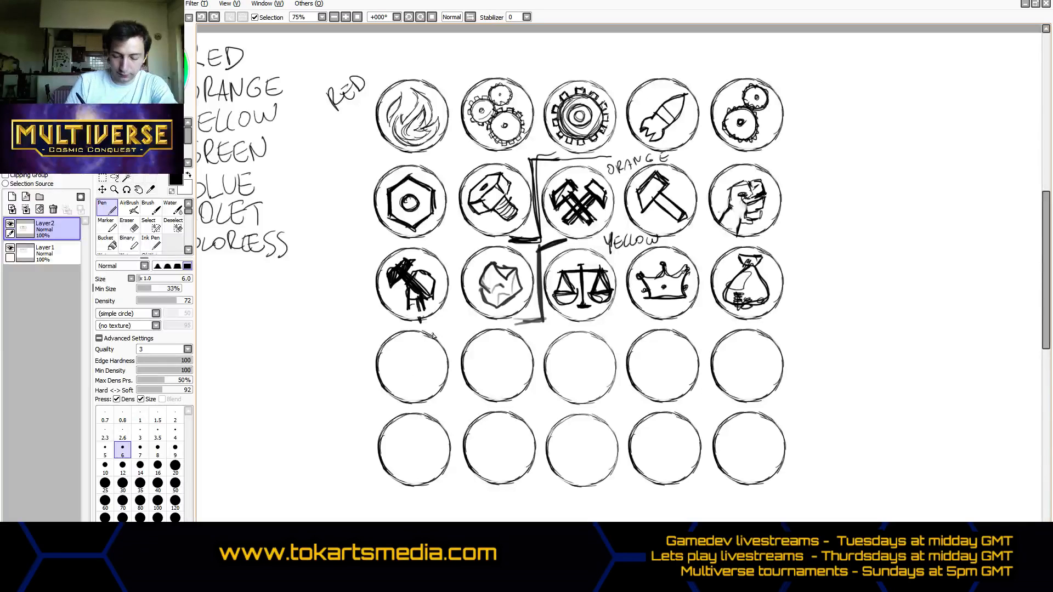
- Draw a cylindrical stack of coins in the first circle of the fourth row
mouse_move(417, 347)
left_mouse_down()
mouse_move(403, 351)
mouse_move(433, 352)
mouse_move(415, 364)
mouse_move(432, 360)
left_mouse_up()
mouse_move(403, 368)
left_mouse_down()
mouse_move(431, 371)
mouse_move(402, 379)
mouse_move(426, 382)
mouse_move(404, 385)
mouse_move(433, 386)
left_mouse_up()
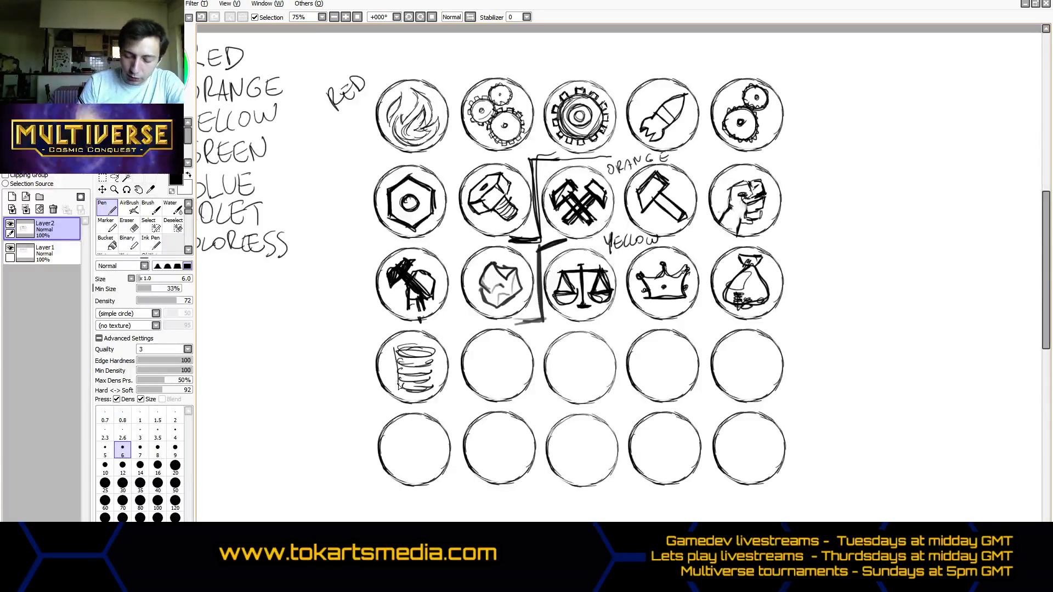
left_click_drag(397, 351, 395, 389)
left_click_drag(435, 349, 434, 381)
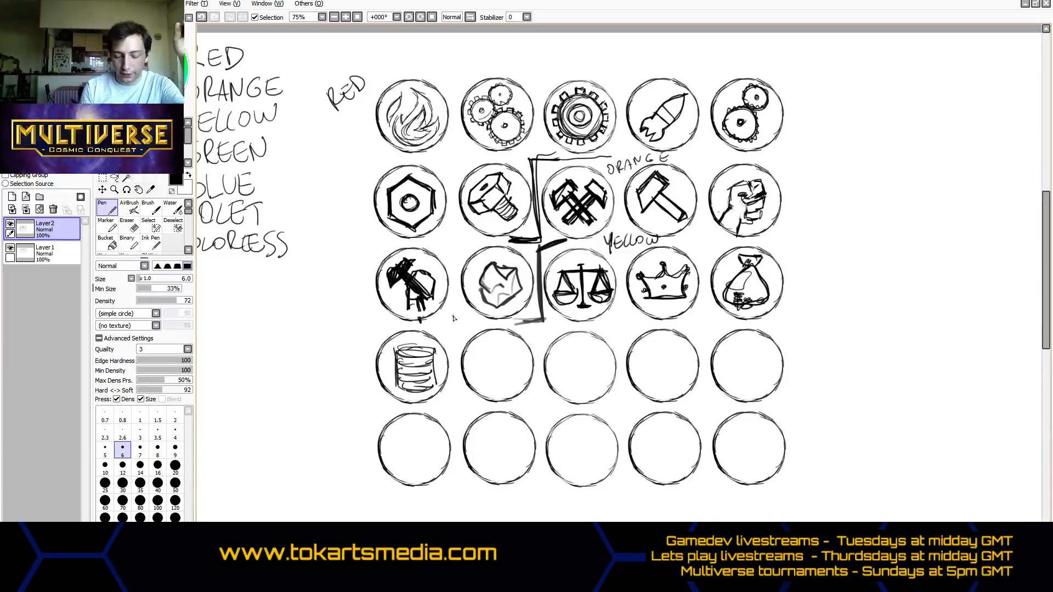
- Handwrite COST to the right of the circle grid with a row of four small empty circles beneath it, undoing the marks inside them
left_click_drag(888, 214, 887, 226)
mouse_move(894, 215)
left_mouse_down()
mouse_move(903, 225)
mouse_move(924, 211)
left_mouse_up()
mouse_move(917, 213)
left_mouse_down()
mouse_move(894, 247)
mouse_move(911, 240)
left_mouse_up()
mouse_move(932, 239)
left_mouse_down()
mouse_move(921, 251)
mouse_move(944, 245)
mouse_move(892, 247)
mouse_move(910, 250)
left_mouse_up()
key("ctrl+z")
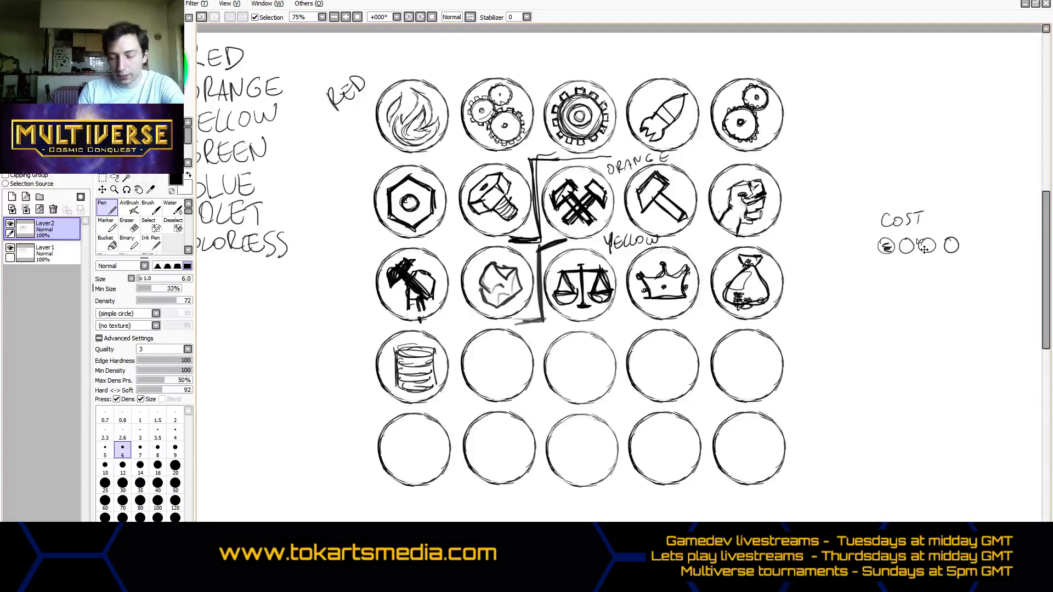
key("ctrl+z")
key("ctrl+z")
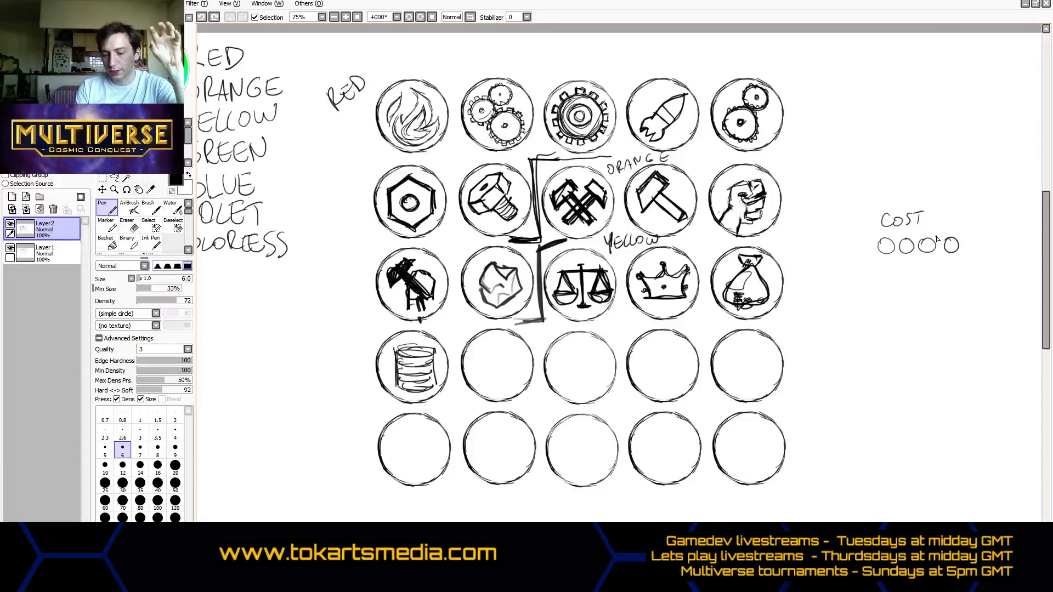
left_click_drag(883, 243, 890, 250)
left_click_drag(890, 243, 891, 250)
key("ctrl+z")
key("ctrl+z")
key("ctrl+z")
key("ctrl+z")
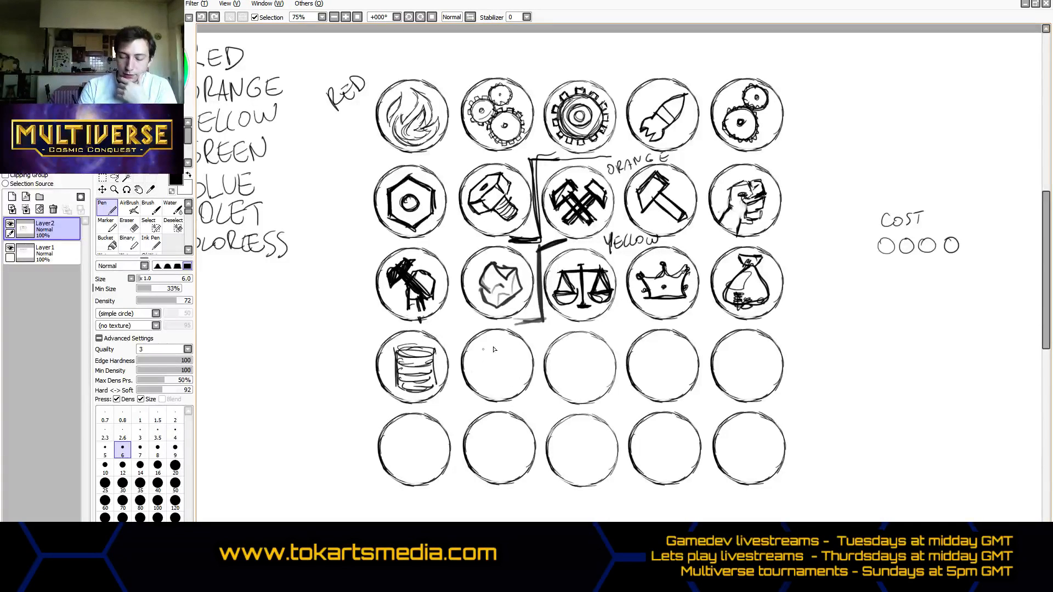
- Draw a globe with continents in the second circle of the fourth row and add four arrows pointing outward around it
mouse_move(503, 349)
left_mouse_down()
mouse_move(479, 365)
mouse_move(513, 359)
mouse_move(502, 382)
mouse_move(477, 365)
mouse_move(516, 375)
mouse_move(492, 347)
mouse_move(515, 368)
mouse_move(475, 360)
mouse_move(506, 350)
mouse_move(476, 373)
mouse_move(480, 350)
mouse_move(500, 341)
mouse_move(477, 356)
mouse_move(498, 388)
mouse_move(517, 369)
mouse_move(497, 348)
mouse_move(479, 386)
mouse_move(514, 385)
mouse_move(501, 349)
mouse_move(470, 364)
mouse_move(487, 360)
mouse_move(494, 382)
mouse_move(503, 367)
mouse_move(487, 373)
mouse_move(512, 359)
mouse_move(490, 358)
mouse_move(508, 354)
mouse_move(509, 381)
mouse_move(497, 386)
mouse_move(509, 373)
mouse_move(505, 395)
left_mouse_up()
key("ctrl+z")
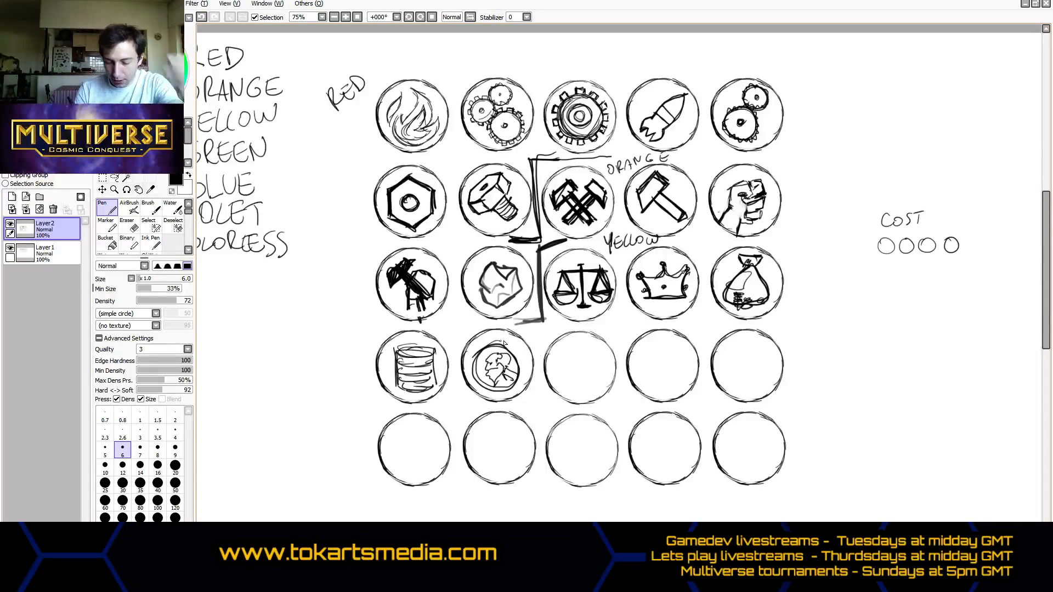
mouse_move(504, 352)
left_mouse_down()
mouse_move(514, 351)
mouse_move(518, 384)
left_mouse_up()
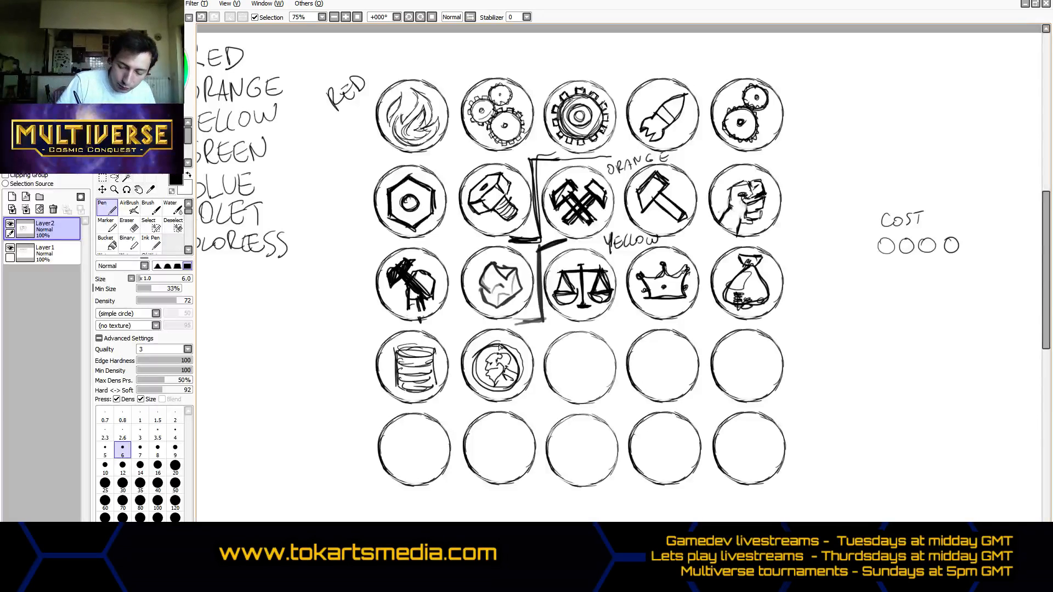
left_click_drag(499, 344, 503, 336)
mouse_move(498, 390)
left_mouse_down()
mouse_move(499, 401)
mouse_move(466, 372)
mouse_move(529, 363)
left_mouse_up()
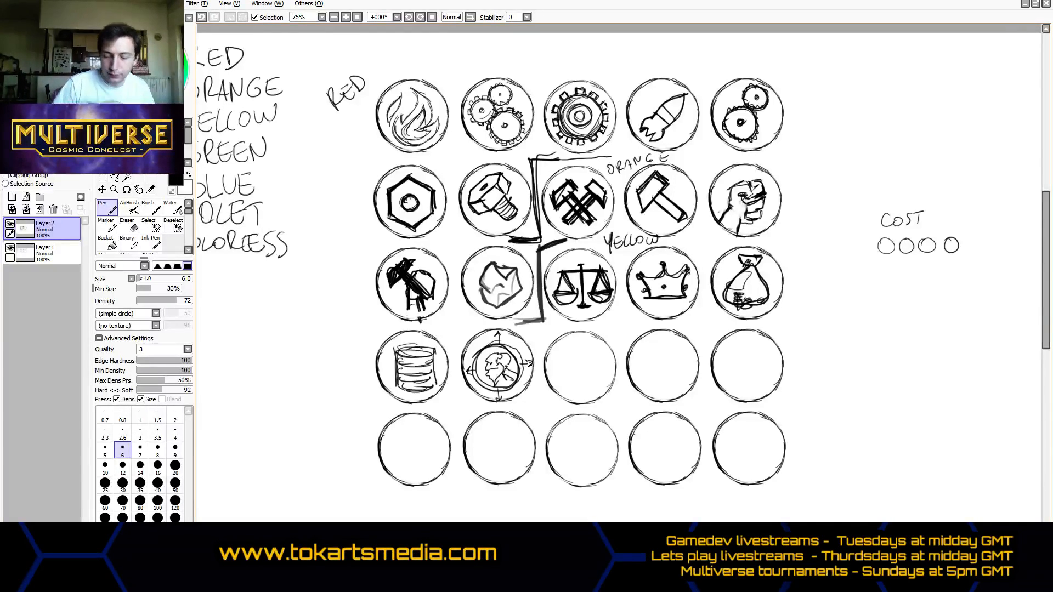
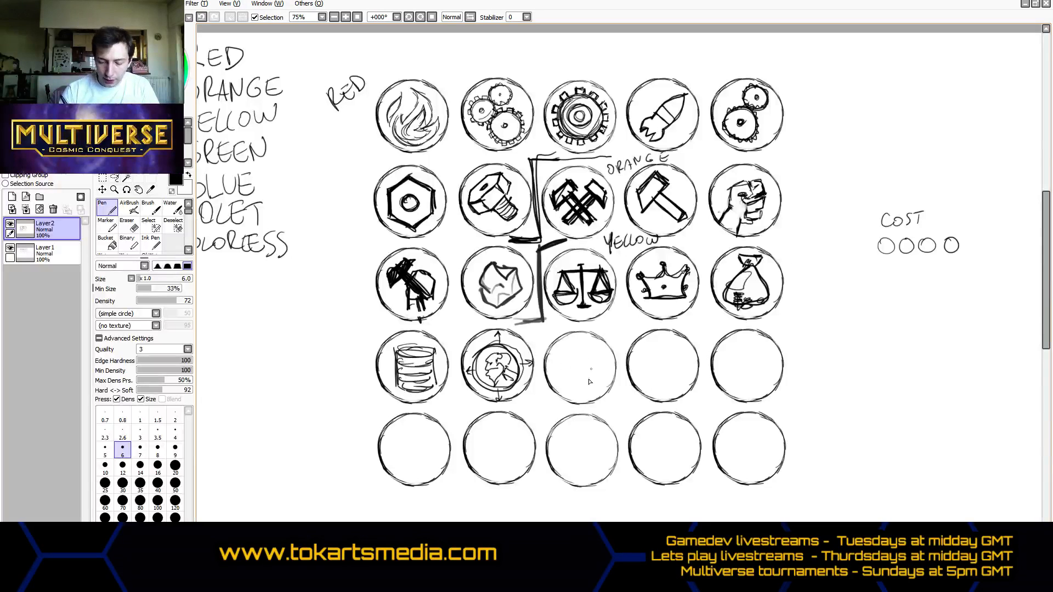
- Draw a sun with a ring centre and pointed rays all around it in the third circle of the fourth row
mouse_move(578, 353)
left_mouse_down()
mouse_move(588, 379)
mouse_move(584, 356)
mouse_move(594, 371)
mouse_move(569, 363)
mouse_move(589, 381)
mouse_move(568, 364)
mouse_move(585, 383)
mouse_move(576, 355)
mouse_move(566, 375)
mouse_move(592, 364)
mouse_move(576, 355)
mouse_move(564, 372)
mouse_move(577, 355)
mouse_move(591, 385)
left_mouse_up()
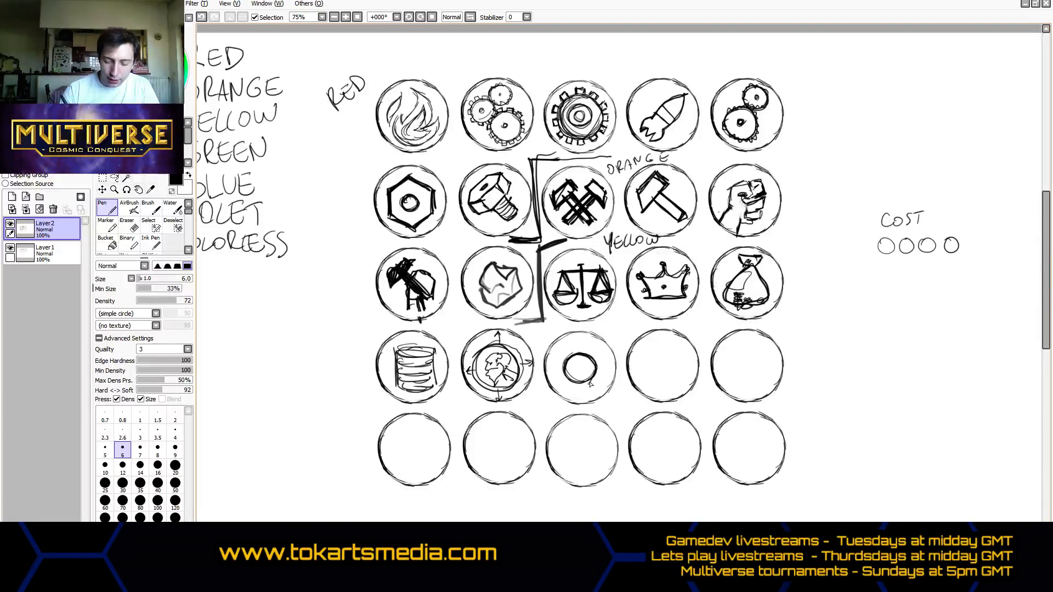
mouse_move(579, 334)
left_mouse_down()
mouse_move(583, 407)
mouse_move(565, 373)
mouse_move(548, 376)
mouse_move(565, 369)
mouse_move(553, 364)
left_mouse_up()
mouse_move(619, 375)
left_mouse_down()
mouse_move(565, 359)
mouse_move(602, 347)
mouse_move(596, 359)
left_mouse_up()
mouse_move(563, 390)
left_mouse_down()
mouse_move(570, 379)
mouse_move(562, 390)
left_mouse_up()
left_click_drag(565, 388, 578, 382)
mouse_move(598, 390)
left_mouse_down()
mouse_move(587, 381)
mouse_move(600, 388)
left_mouse_up()
mouse_move(600, 386)
left_mouse_down()
mouse_move(590, 350)
mouse_move(583, 356)
mouse_move(591, 344)
mouse_move(587, 356)
mouse_move(568, 345)
left_mouse_up()
mouse_move(569, 346)
left_mouse_down()
mouse_move(567, 386)
mouse_move(580, 393)
left_mouse_up()
mouse_move(582, 394)
left_mouse_down()
mouse_move(574, 383)
mouse_move(591, 397)
mouse_move(605, 378)
mouse_move(594, 377)
left_mouse_up()
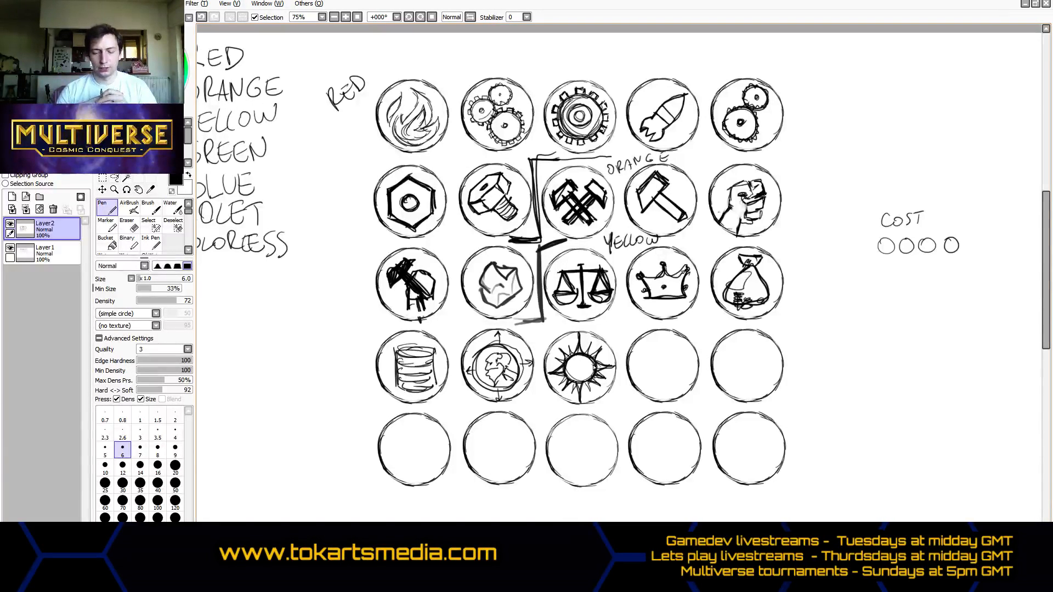
- Bracket off a group labelled GREEN before the sun circle and draw a leafy tree with a ground line in the circle beside it
mouse_move(560, 324)
left_mouse_down()
mouse_move(540, 344)
mouse_move(539, 404)
mouse_move(511, 409)
mouse_move(540, 394)
mouse_move(539, 329)
mouse_move(531, 392)
left_mouse_up()
mouse_move(610, 324)
left_mouse_down()
mouse_move(606, 332)
mouse_move(645, 329)
mouse_move(658, 310)
left_mouse_up()
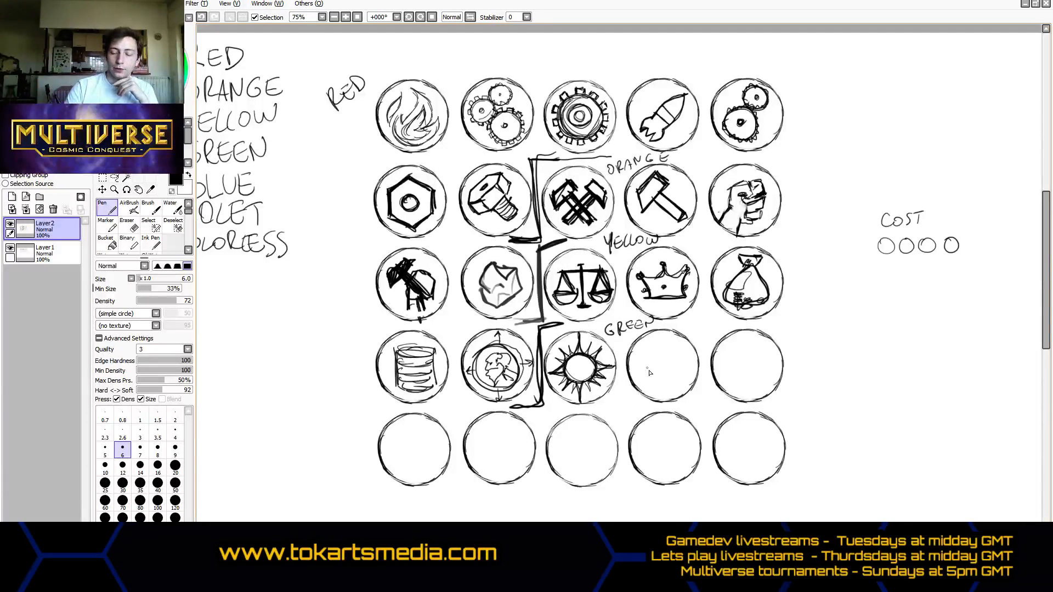
mouse_move(651, 389)
left_mouse_down()
mouse_move(658, 367)
mouse_move(681, 383)
mouse_move(641, 362)
mouse_move(646, 341)
mouse_move(658, 338)
mouse_move(679, 344)
mouse_move(683, 374)
mouse_move(669, 338)
mouse_move(636, 347)
mouse_move(639, 379)
mouse_move(681, 389)
mouse_move(659, 392)
mouse_move(674, 386)
left_mouse_up()
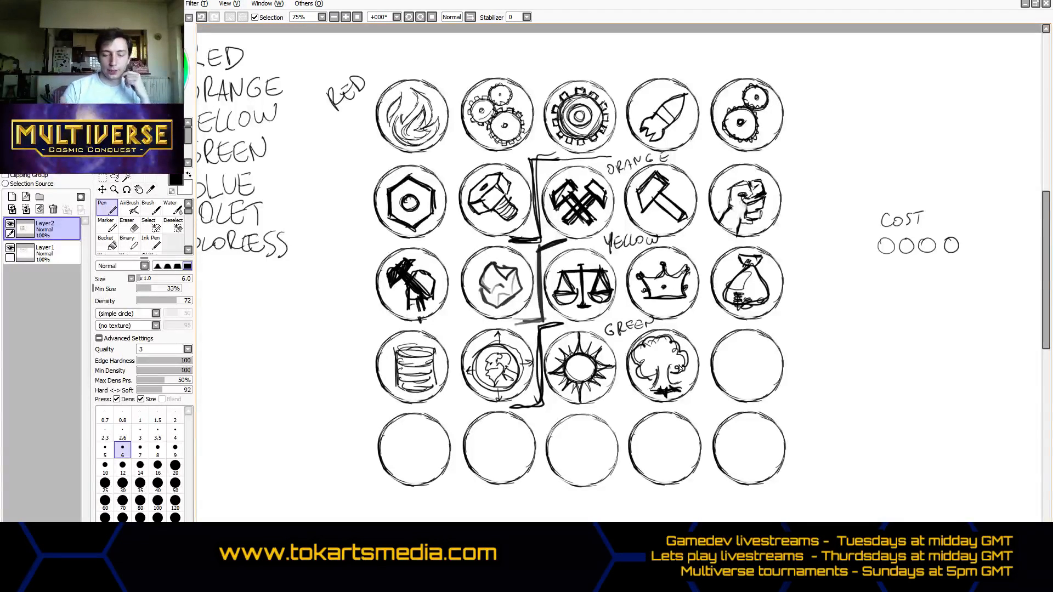
key("ctrl+z")
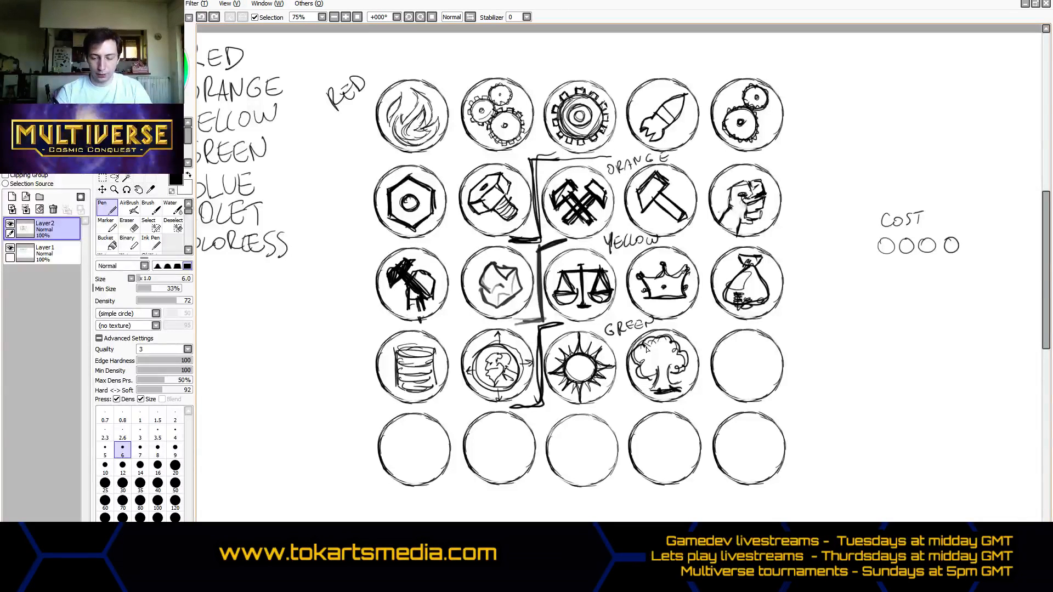
left_click_drag(650, 369, 680, 374)
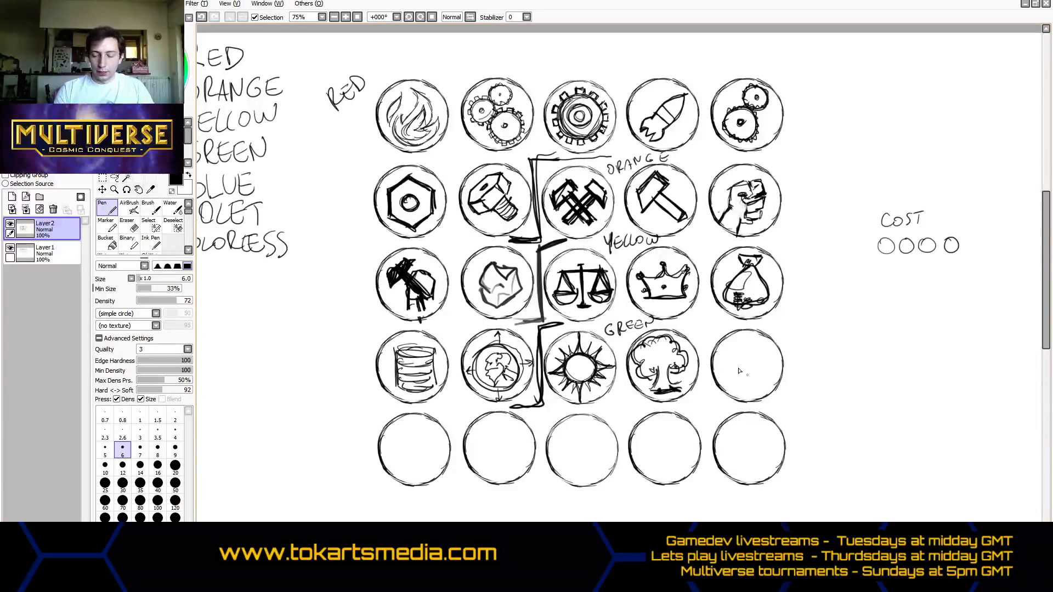
- Draw a veined leaf in the fifth circle of the fourth row and a leafy sprig in the first circle of the fifth row
mouse_move(746, 385)
left_mouse_down()
mouse_move(734, 393)
mouse_move(758, 344)
mouse_move(745, 351)
mouse_move(754, 374)
mouse_move(759, 344)
mouse_move(725, 358)
mouse_move(736, 382)
mouse_move(744, 364)
left_mouse_up()
left_click_drag(746, 353, 753, 361)
left_click_drag(740, 368, 749, 369)
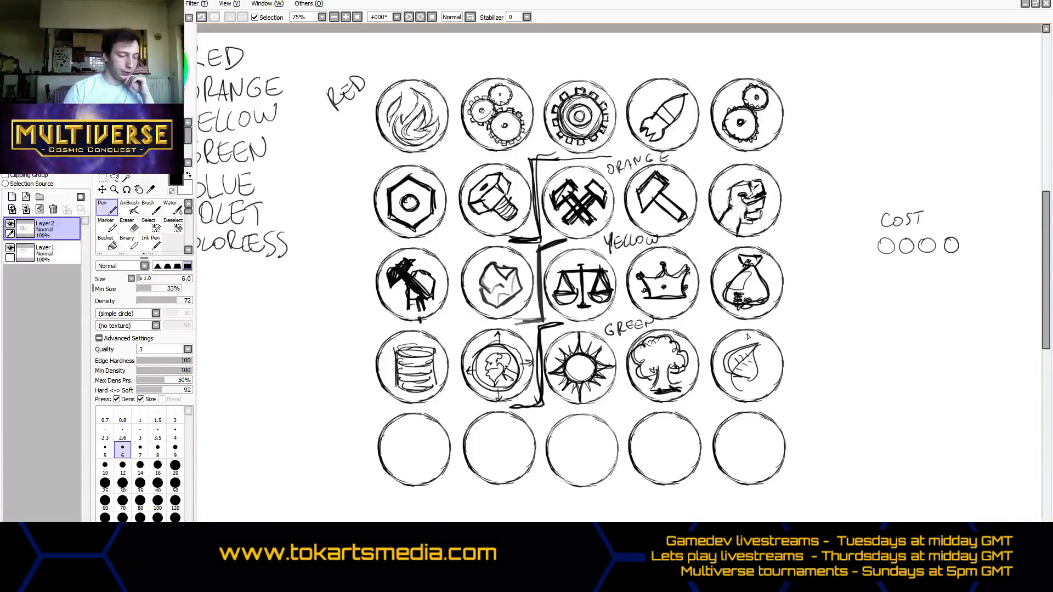
mouse_move(421, 425)
left_mouse_down()
mouse_move(406, 458)
mouse_move(406, 443)
mouse_move(427, 425)
mouse_move(403, 454)
mouse_move(406, 471)
mouse_move(387, 436)
mouse_move(412, 469)
mouse_move(435, 452)
left_mouse_up()
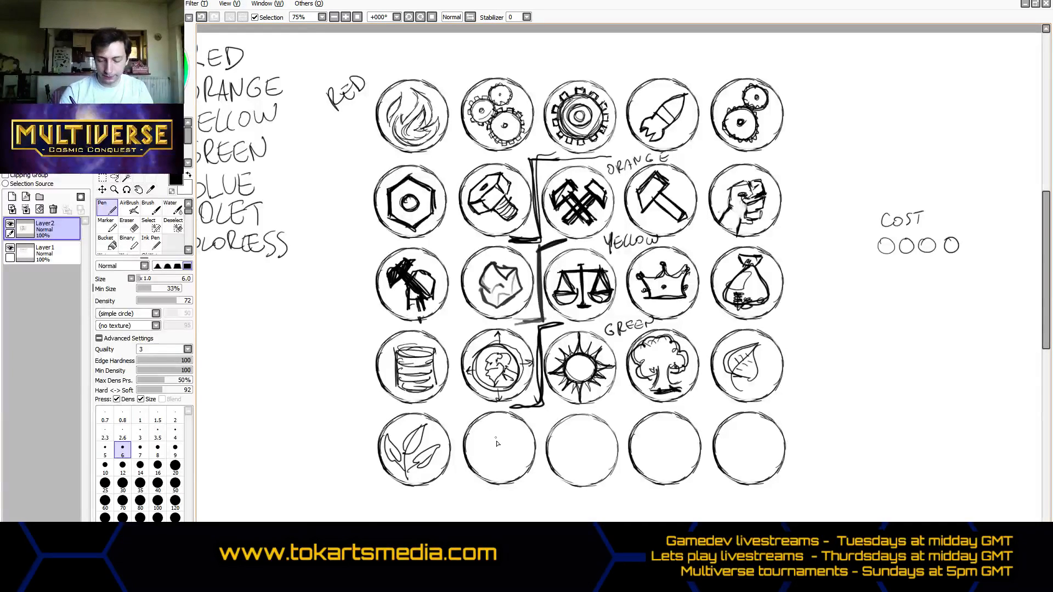
- Draw a thick peace symbol with a heavy outer ring in the second circle of the fifth row
mouse_move(497, 420)
left_mouse_down()
mouse_move(498, 459)
mouse_move(483, 473)
mouse_move(516, 467)
mouse_move(483, 466)
mouse_move(515, 462)
mouse_move(501, 474)
mouse_move(499, 421)
mouse_move(498, 460)
mouse_move(525, 473)
left_mouse_up()
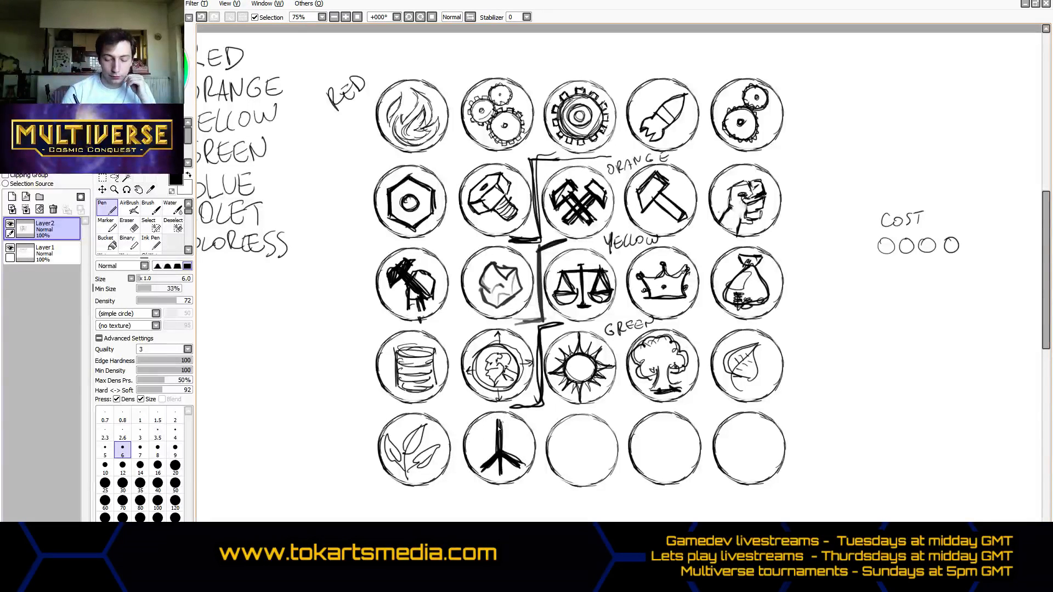
mouse_move(498, 420)
left_mouse_down()
mouse_move(470, 449)
mouse_move(478, 440)
mouse_move(486, 470)
mouse_move(471, 455)
mouse_move(498, 481)
left_mouse_up()
mouse_move(465, 431)
left_mouse_down()
mouse_move(480, 473)
mouse_move(479, 443)
left_mouse_up()
left_click_drag(469, 457, 484, 479)
left_click_drag(488, 415, 467, 444)
mouse_move(501, 413)
left_mouse_down()
mouse_move(474, 434)
mouse_move(519, 423)
mouse_move(532, 471)
mouse_move(500, 483)
mouse_move(527, 467)
mouse_move(519, 481)
mouse_move(487, 475)
left_mouse_up()
left_click_drag(514, 475, 510, 467)
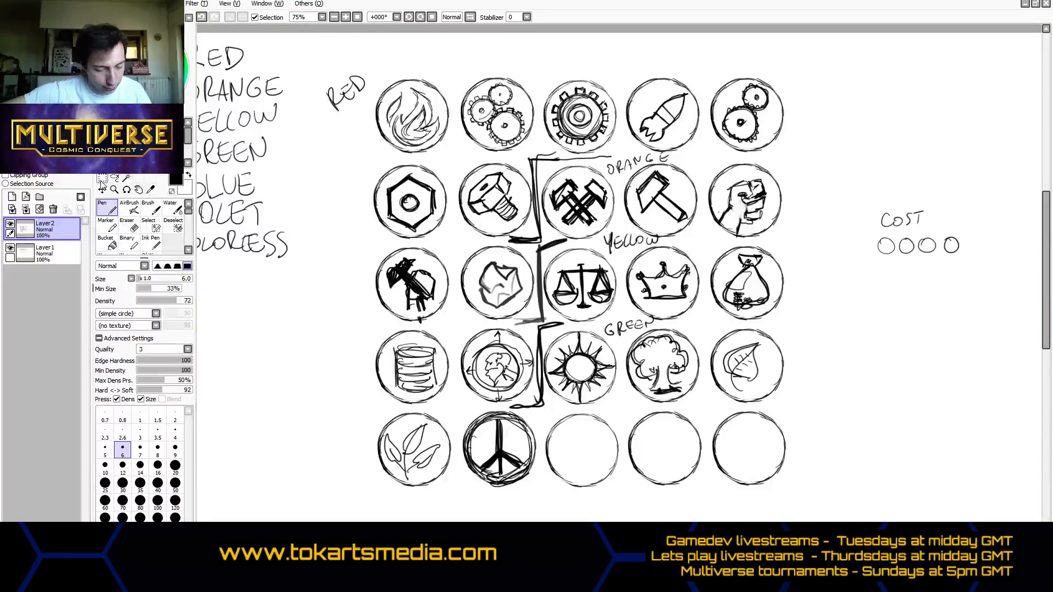
- Copy the two rows of empty circles from Layer1 and paste them as a new layer
left_click(102, 188)
left_click(11, 223)
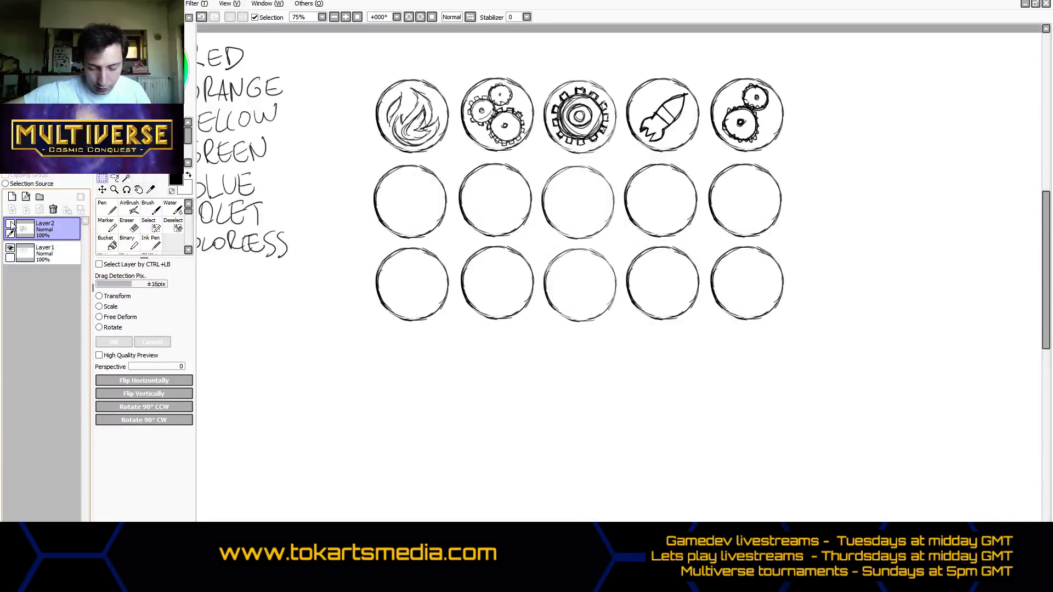
left_click(11, 223)
left_click(44, 254)
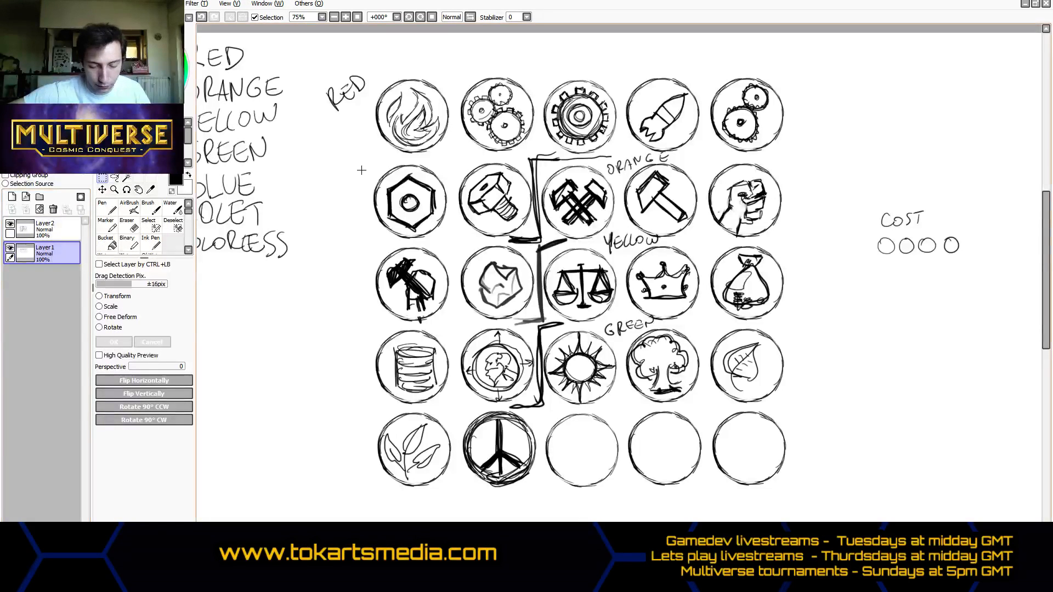
left_click_drag(362, 161, 796, 323)
key("ctrl+c")
key("ctrl+v")
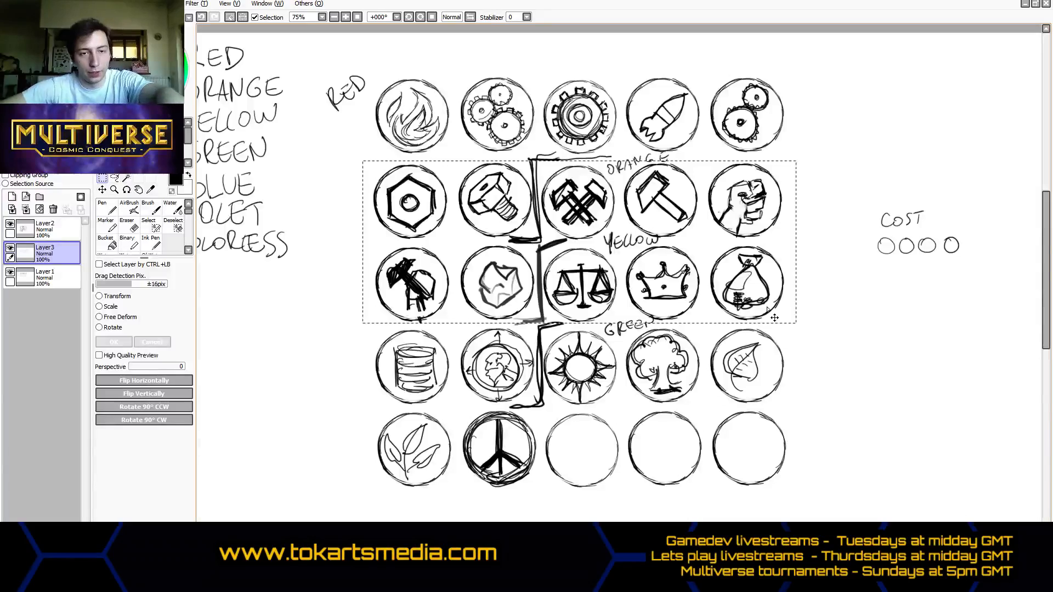
- Move the pasted circles to the right of the grid's top two rows and paste another copy on a new layer
left_click(103, 191)
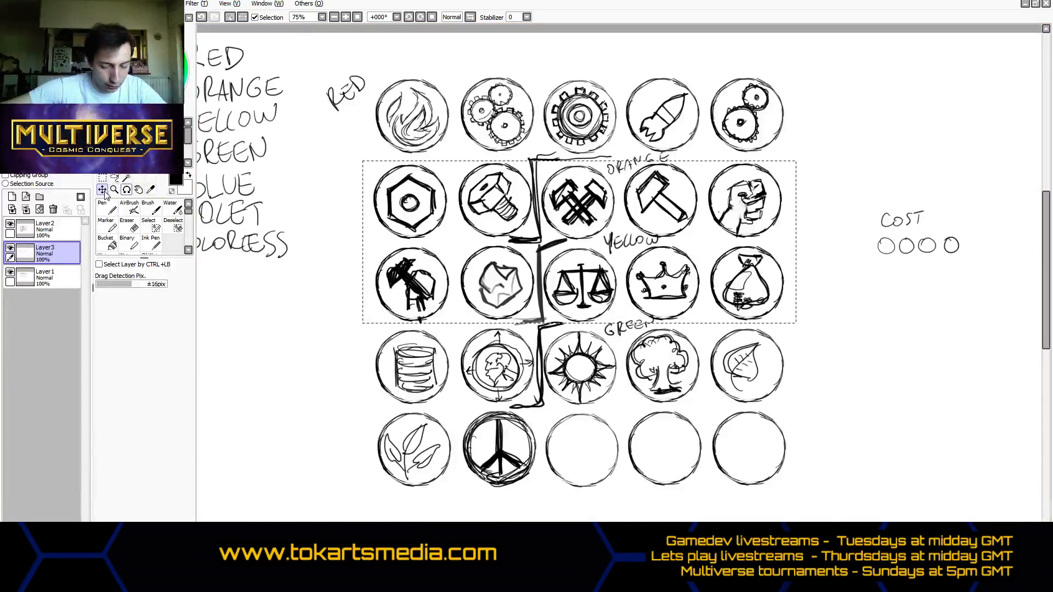
left_click_drag(500, 191, 852, 224)
scroll(655, 356, "up", 3)
scroll(656, 354, "down", 4)
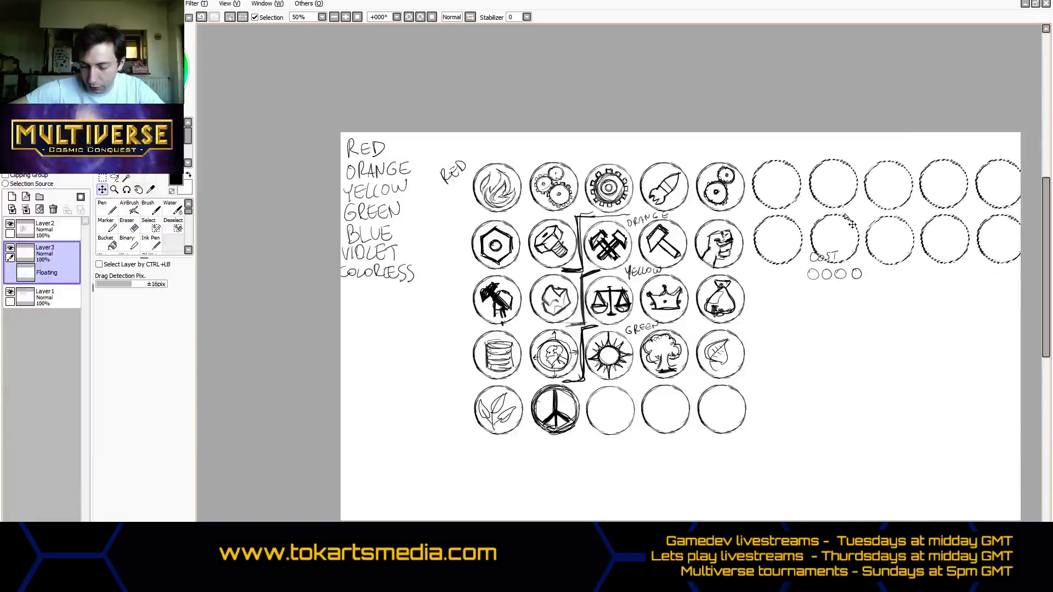
key("ctrl+v")
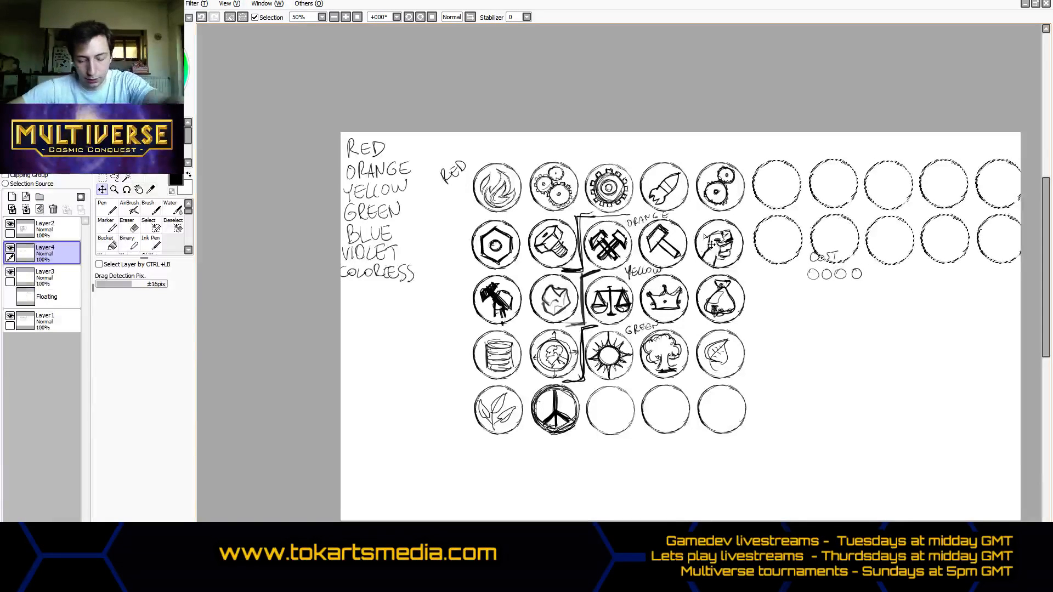
left_click(845, 222)
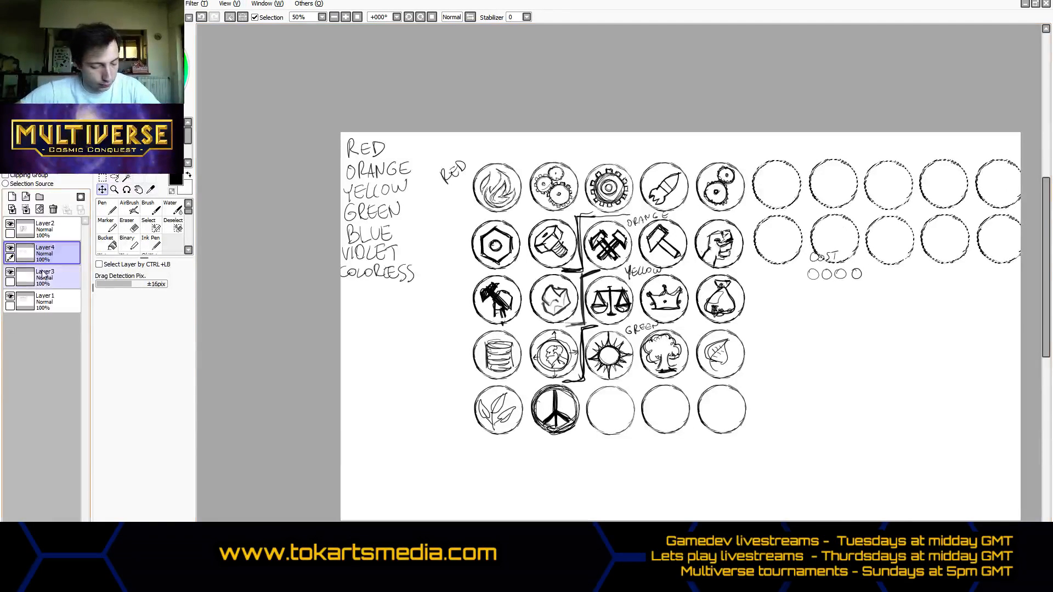
key("ctrl+t")
key("Escape")
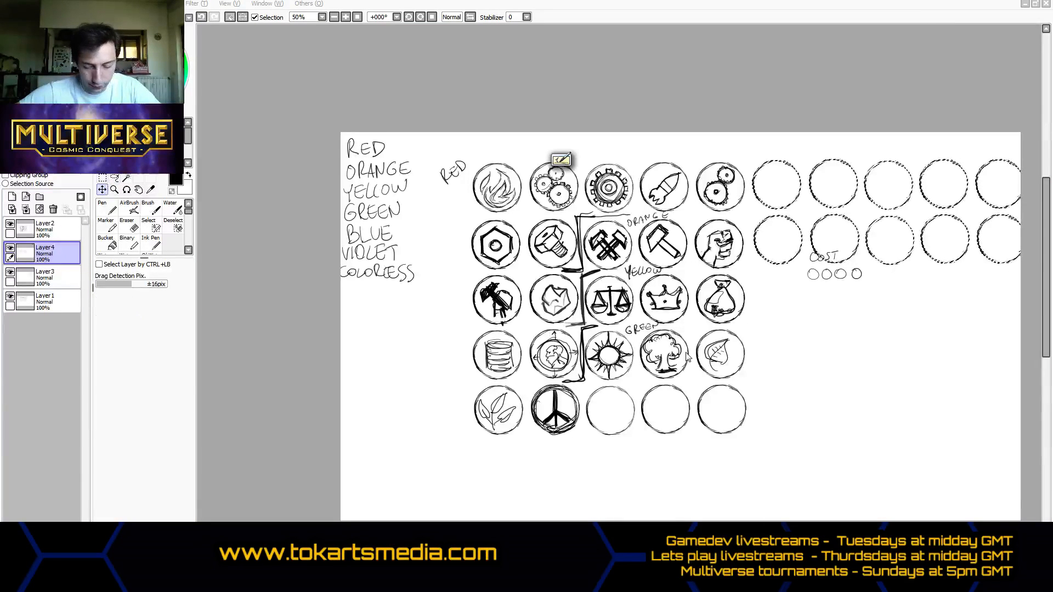
left_click(487, 6)
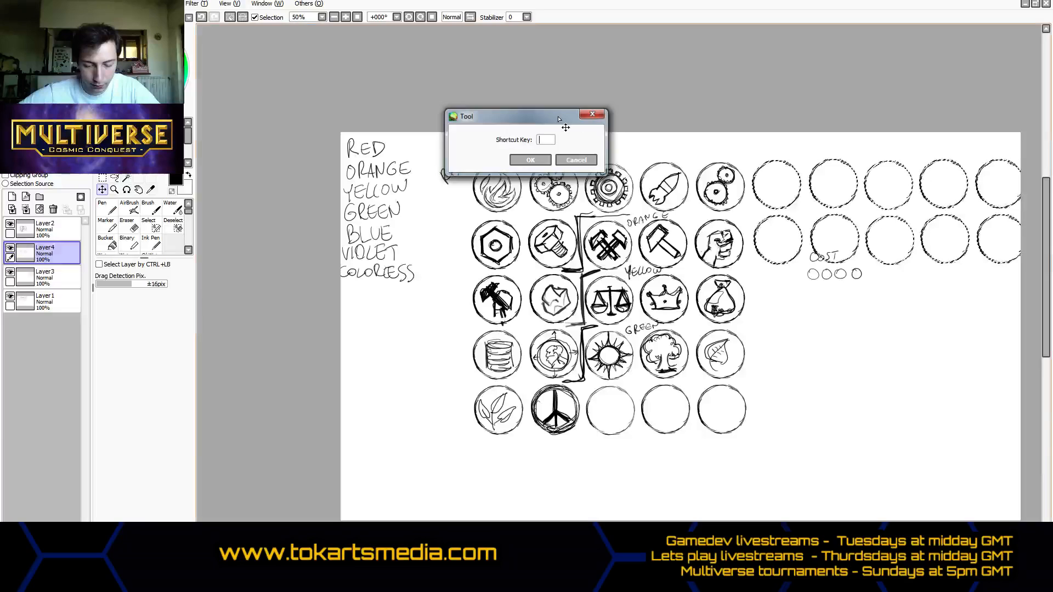
left_click(578, 162)
left_click(103, 179)
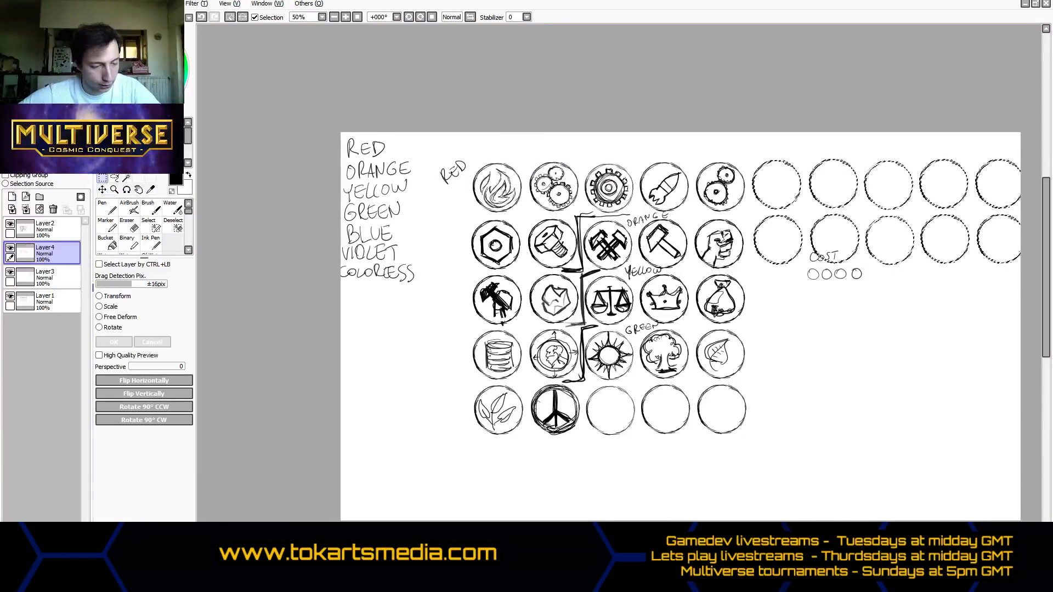
left_click(13, 4)
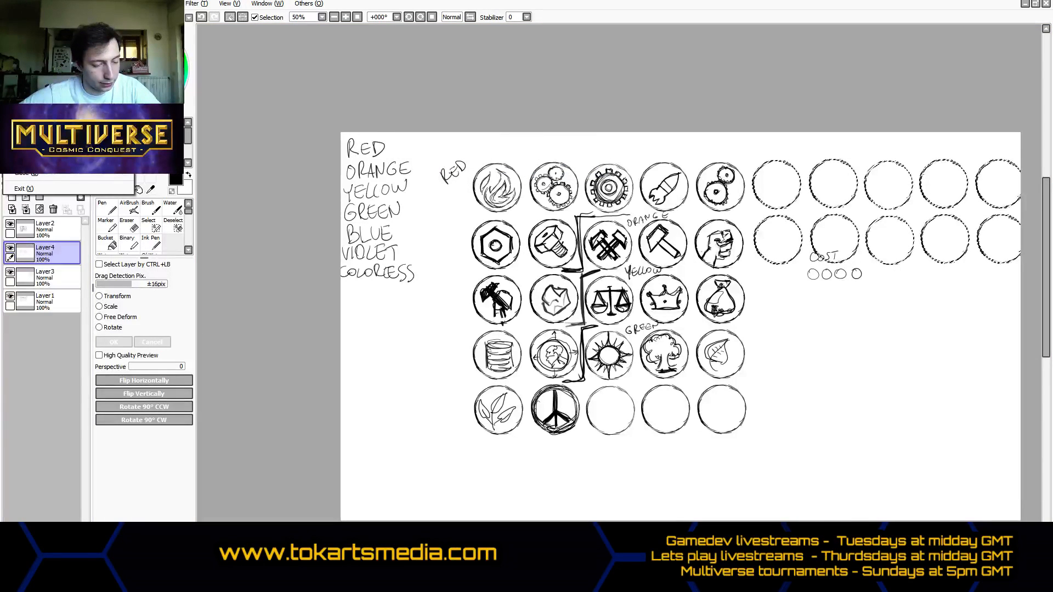
left_click(33, 71)
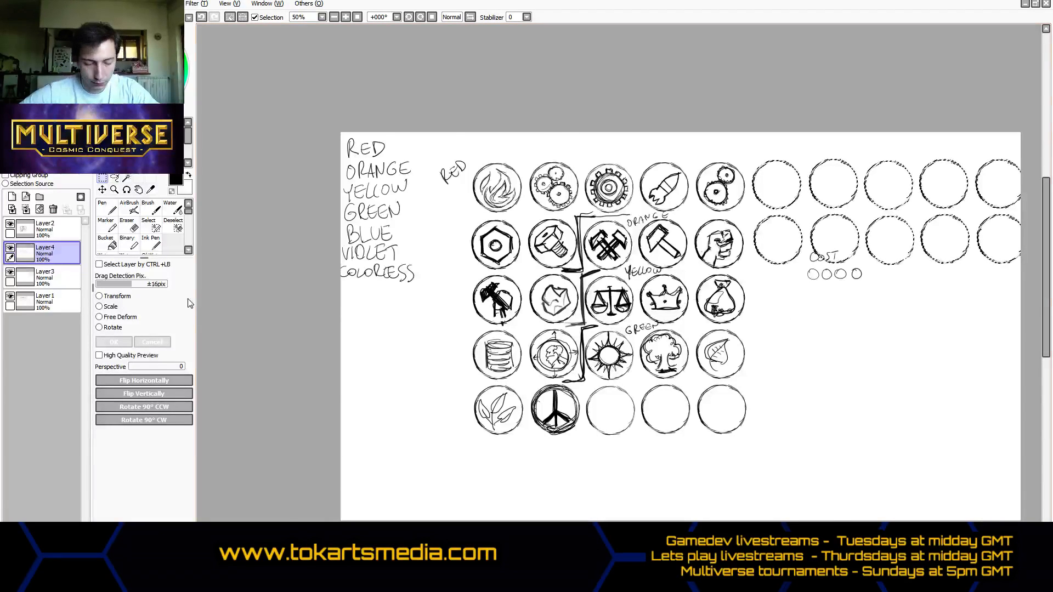
- Clear the selection and move the second copy of the circles directly beneath the first copy
key("ctrl+d")
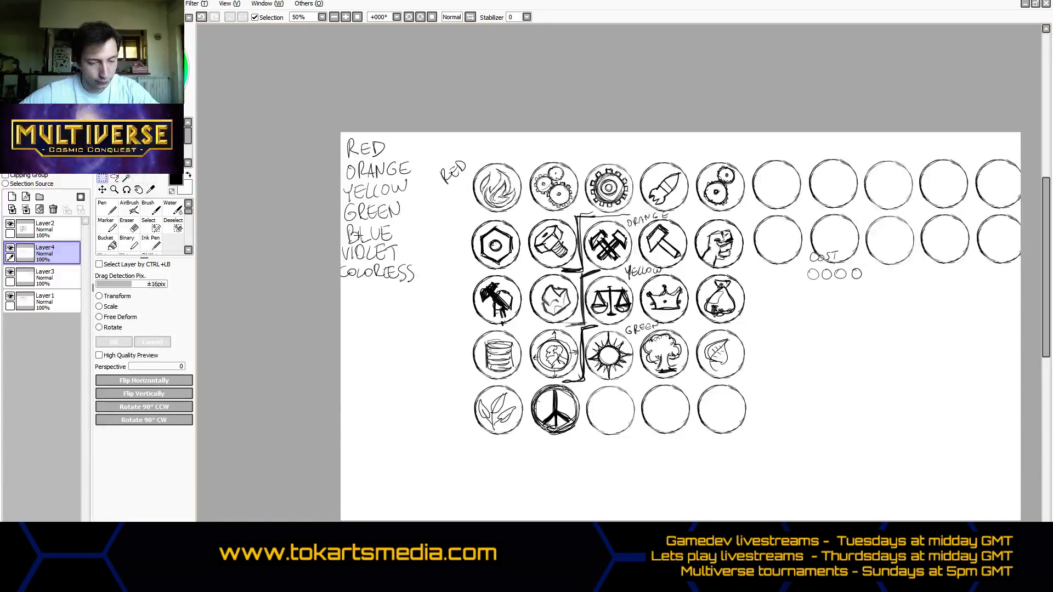
left_click(102, 190)
left_click_drag(665, 268, 956, 332)
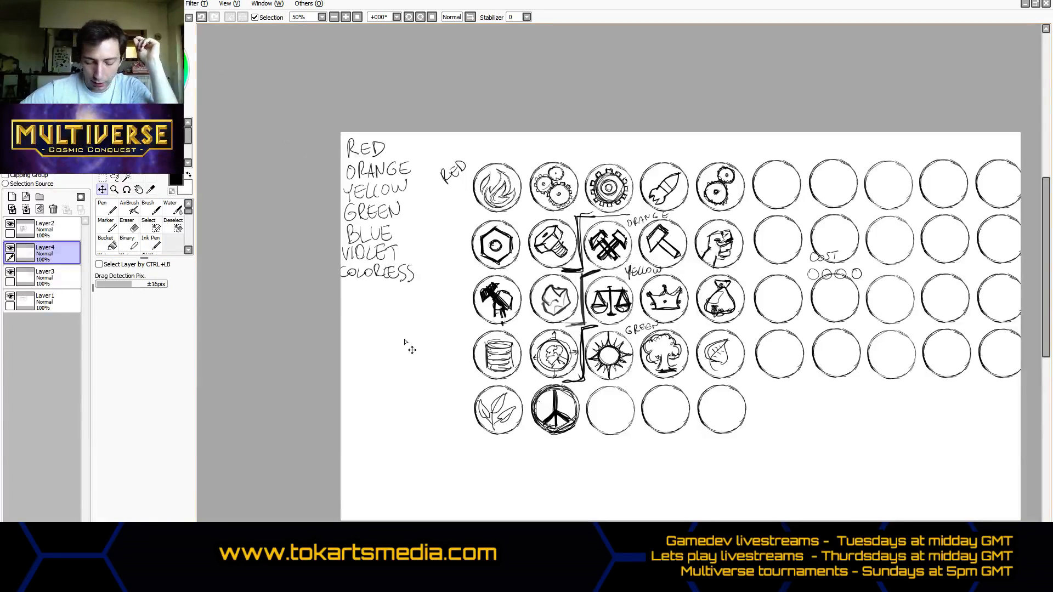
- Draw a bracket line with the Pen between the third and fourth circles of the fifth row to close off the green group
left_click(107, 206)
scroll(666, 414, "down", 1)
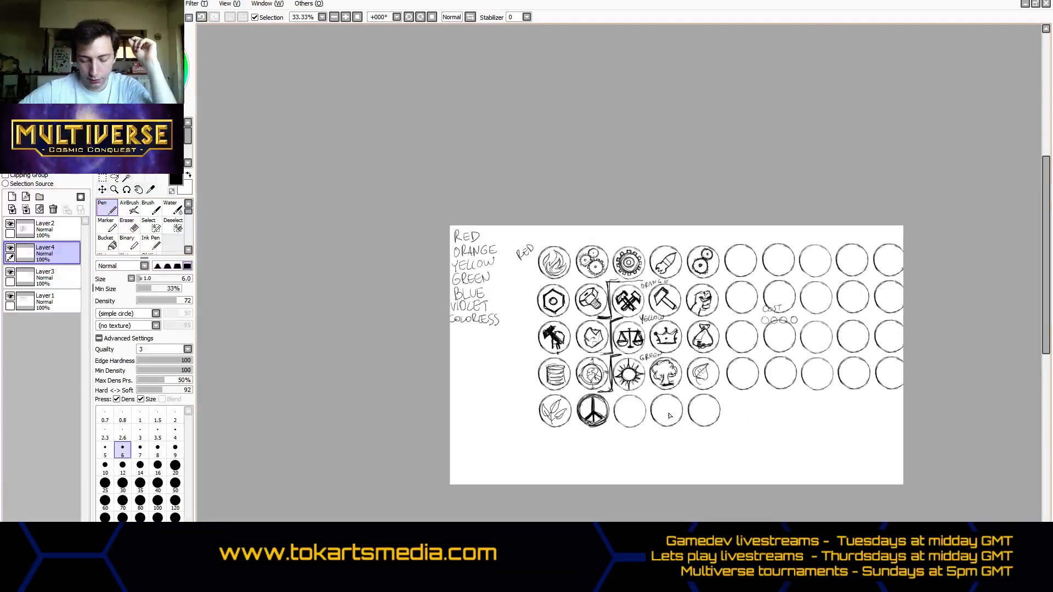
scroll(667, 414, "up", 3)
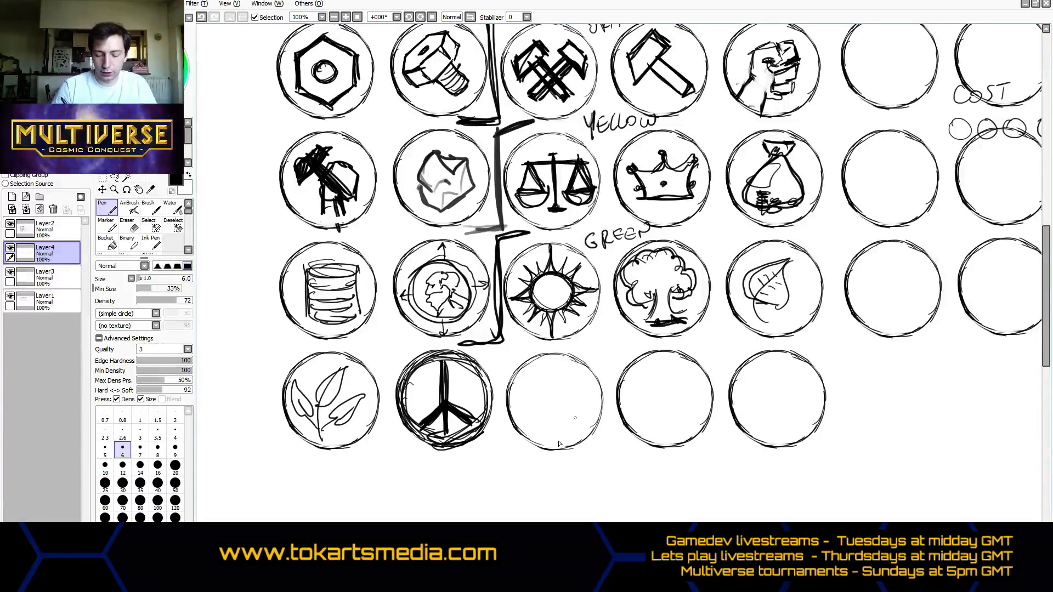
mouse_move(634, 333)
left_mouse_down()
mouse_move(614, 475)
mouse_move(603, 333)
mouse_move(606, 470)
left_mouse_up()
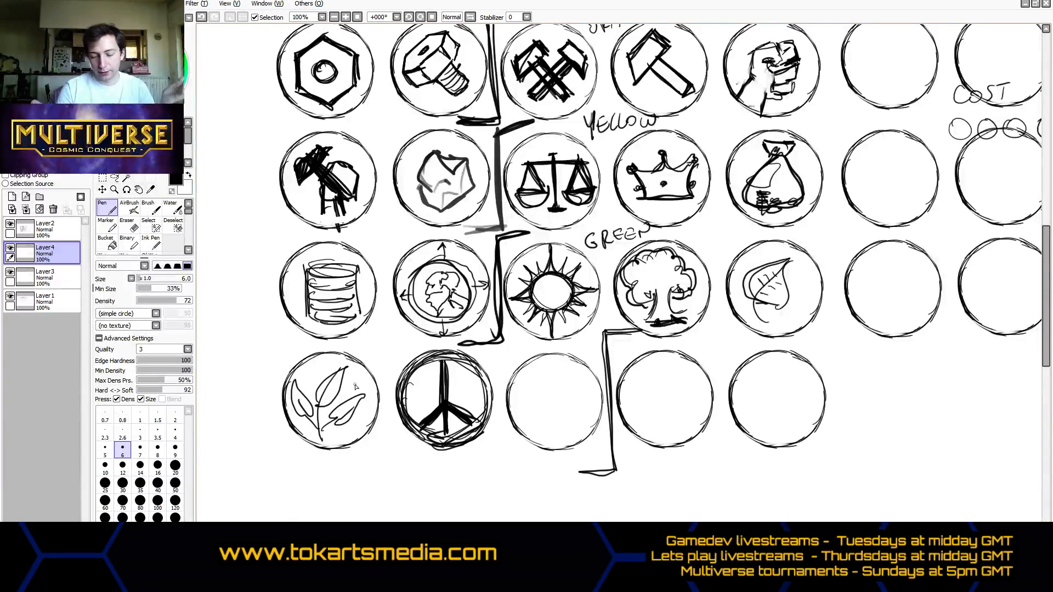
- Sketch a rounded bird-like figure with a pointed raised wing in the third circle of the fifth row, undoing the initial diagonal stroke
mouse_move(539, 433)
left_mouse_down()
mouse_move(557, 387)
mouse_move(560, 401)
left_mouse_up()
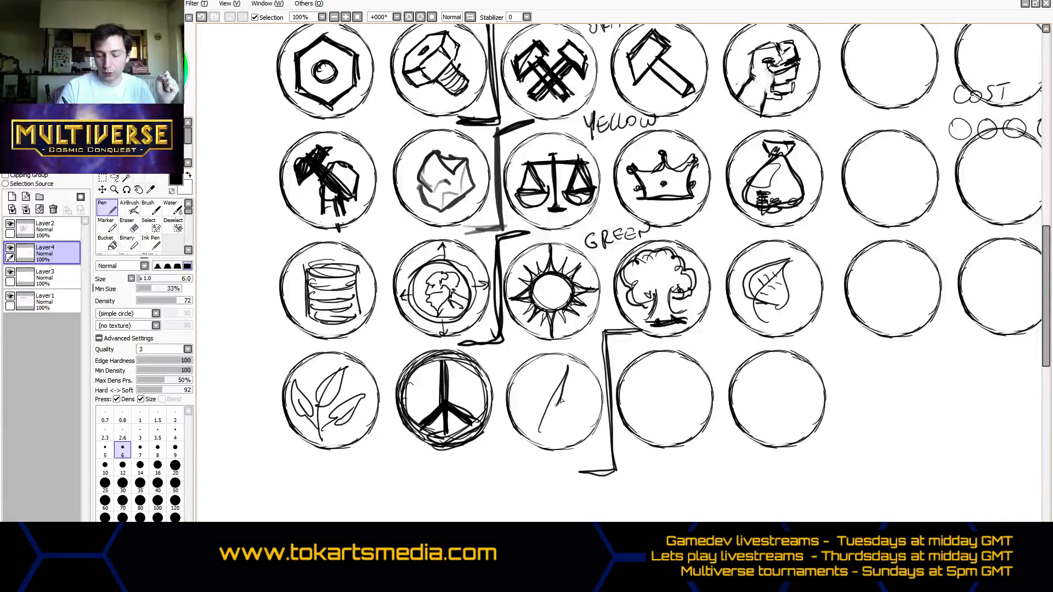
key("ctrl+z")
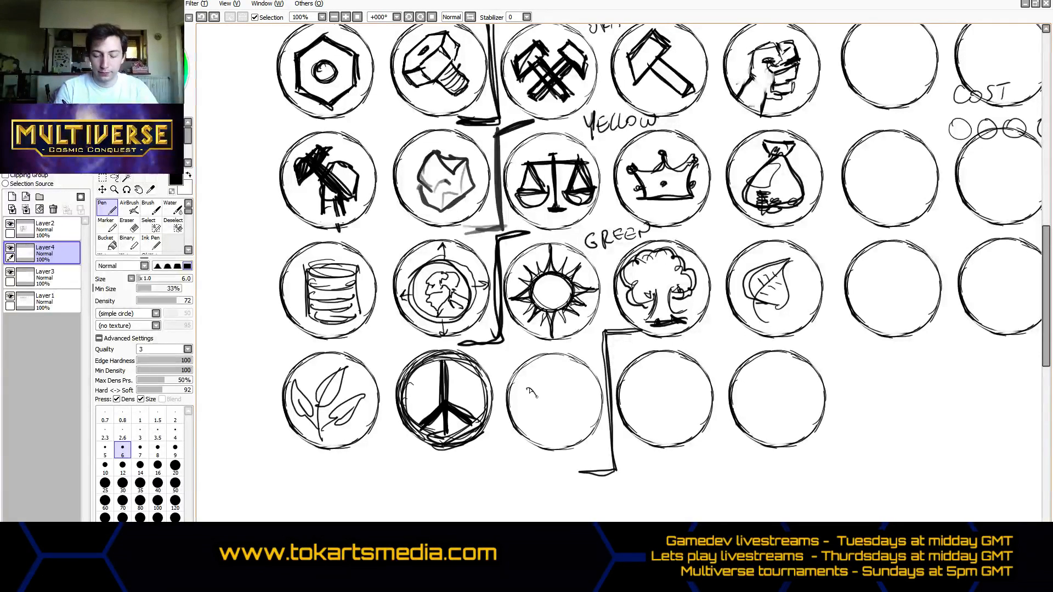
left_click_drag(526, 386, 576, 427)
mouse_move(527, 388)
left_mouse_down()
mouse_move(588, 423)
mouse_move(551, 393)
mouse_move(586, 399)
mouse_move(570, 433)
mouse_move(574, 359)
mouse_move(586, 398)
mouse_move(522, 403)
mouse_move(551, 430)
mouse_move(547, 409)
mouse_move(522, 405)
left_mouse_up()
left_click_drag(538, 388, 558, 366)
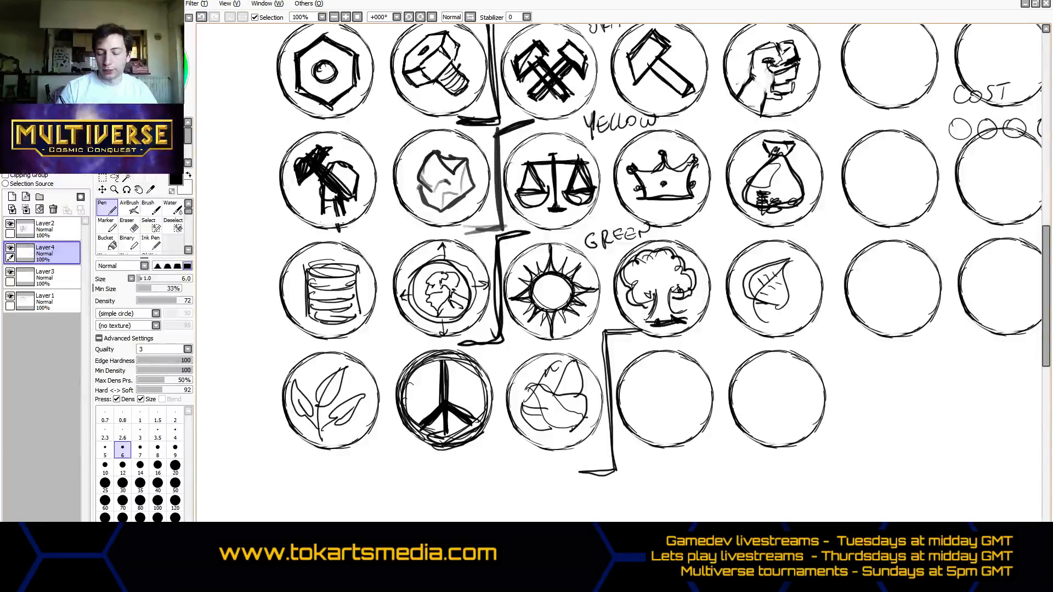
- Handwrite the group label BLUE above the last two circles of the fifth row
left_click_drag(561, 549, 618, 549)
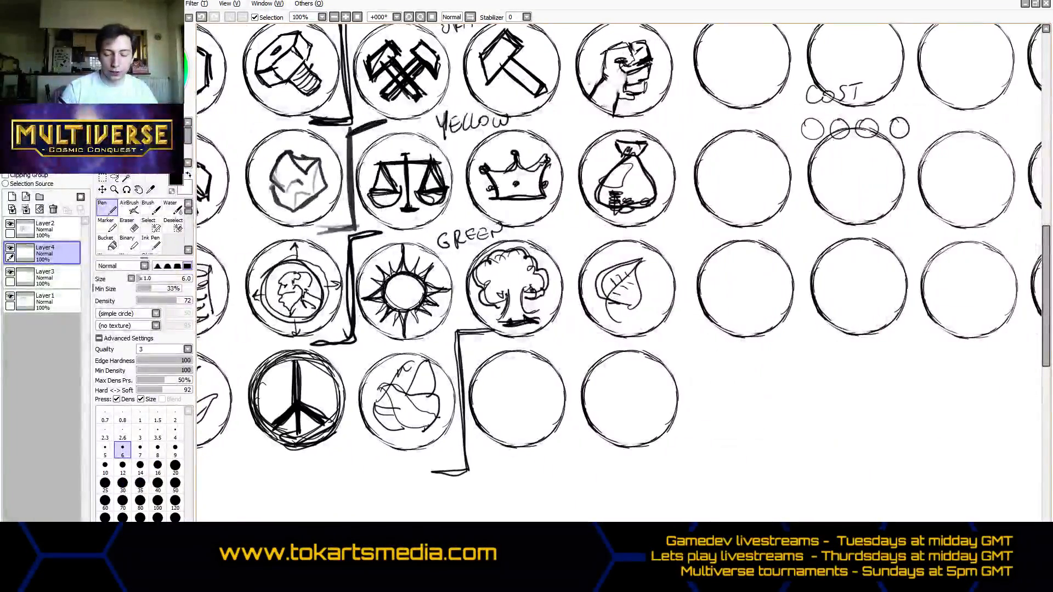
mouse_move(554, 332)
left_mouse_down()
mouse_move(555, 351)
mouse_move(587, 336)
left_mouse_up()
left_click_drag(591, 337, 600, 335)
left_click_drag(591, 341, 599, 340)
left_click_drag(591, 347, 602, 346)
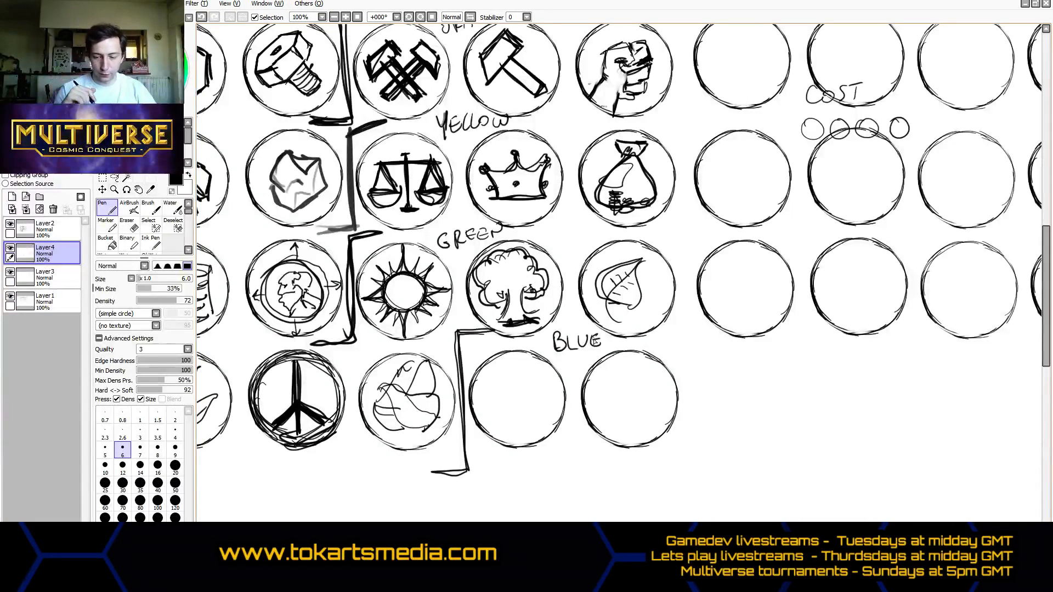
- Draw a line through the small circles beneath COST, try erasing over them on Layer4, and undo the erasure
left_click_drag(805, 130, 880, 119)
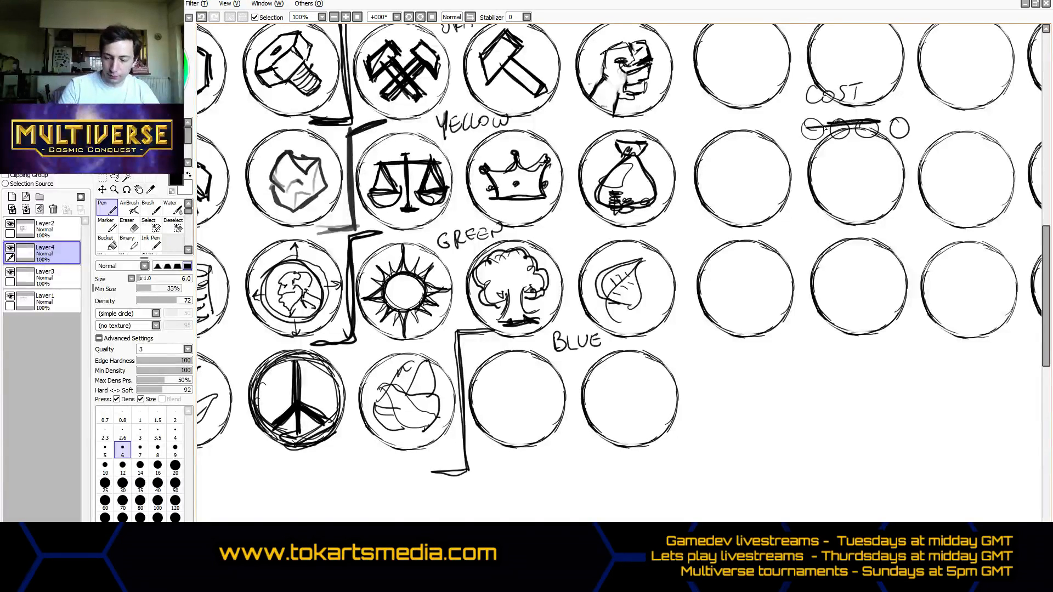
left_click(112, 244)
left_click(133, 226)
left_click_drag(802, 130, 905, 122)
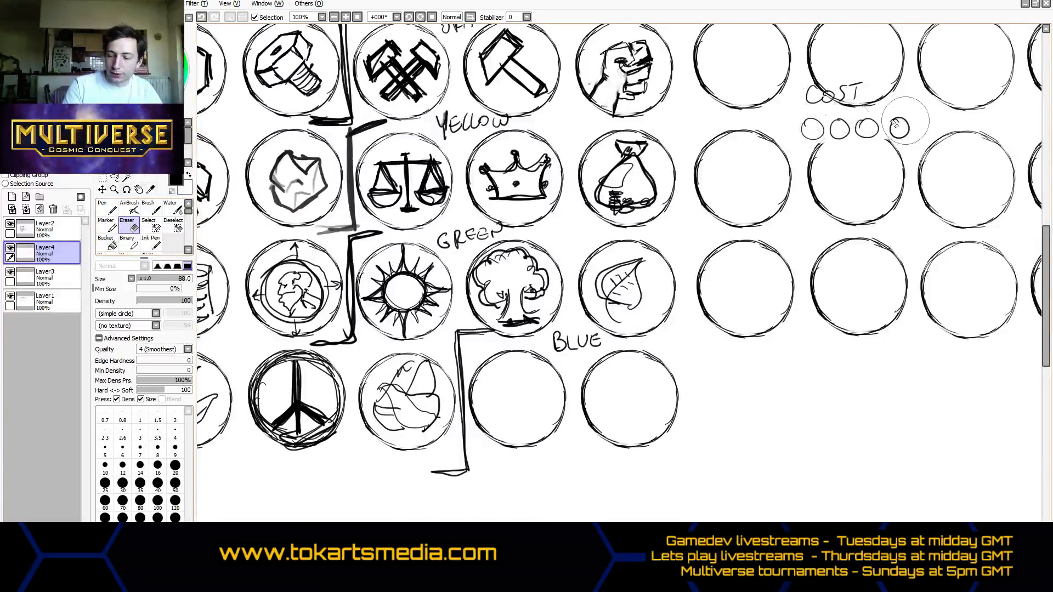
key("ctrl+z")
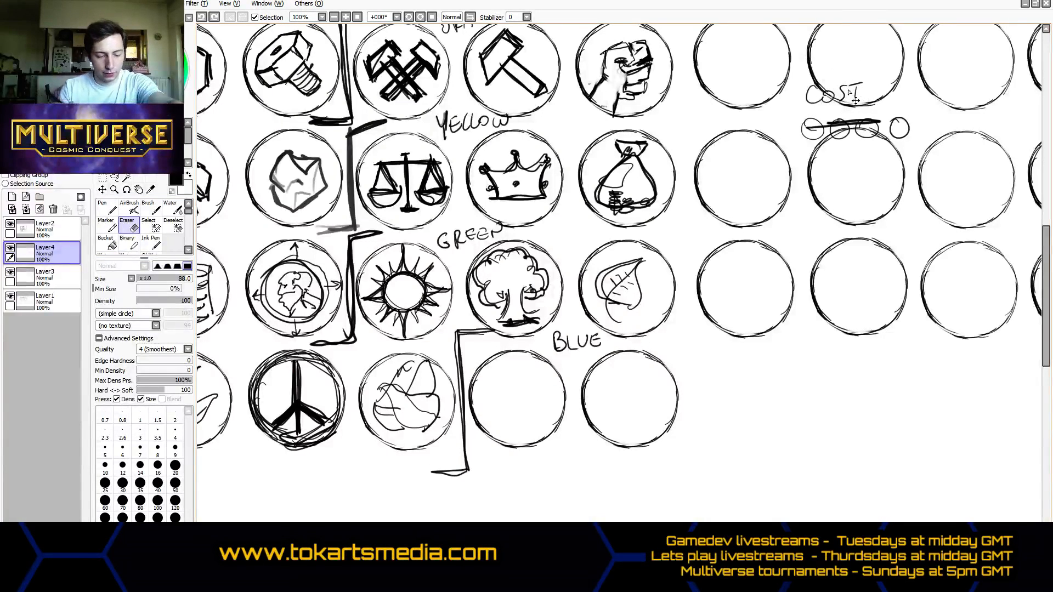
- Erase the COST note and its small circles on Layer2, and the strike-through line on Layer4
left_click(65, 229)
mouse_move(811, 129)
left_mouse_down()
mouse_move(921, 132)
mouse_move(843, 90)
left_mouse_up()
left_click(54, 253)
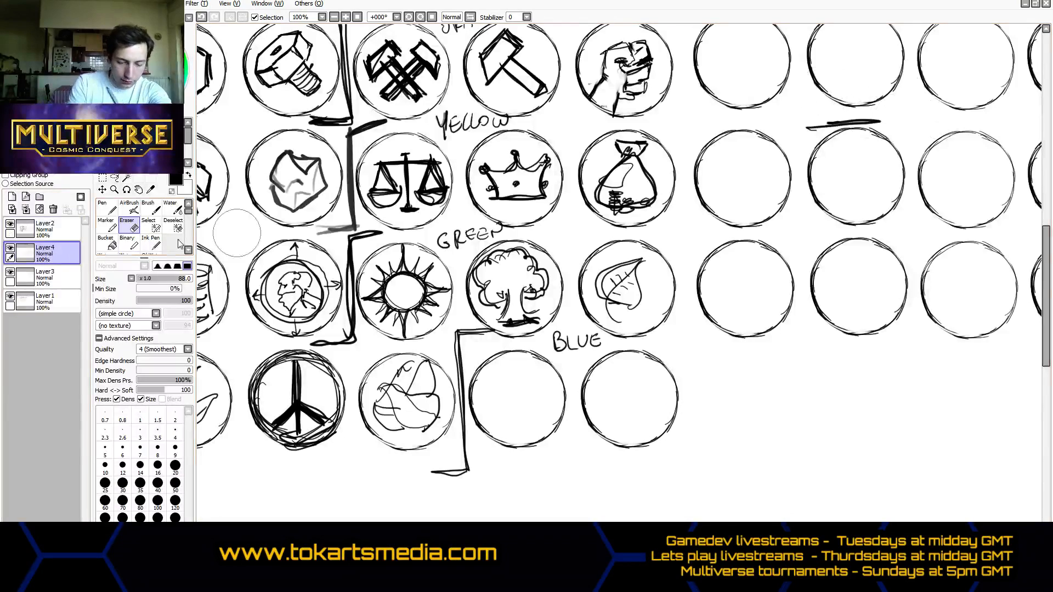
mouse_move(801, 115)
left_mouse_down()
mouse_move(914, 123)
mouse_move(811, 123)
mouse_move(816, 135)
left_mouse_up()
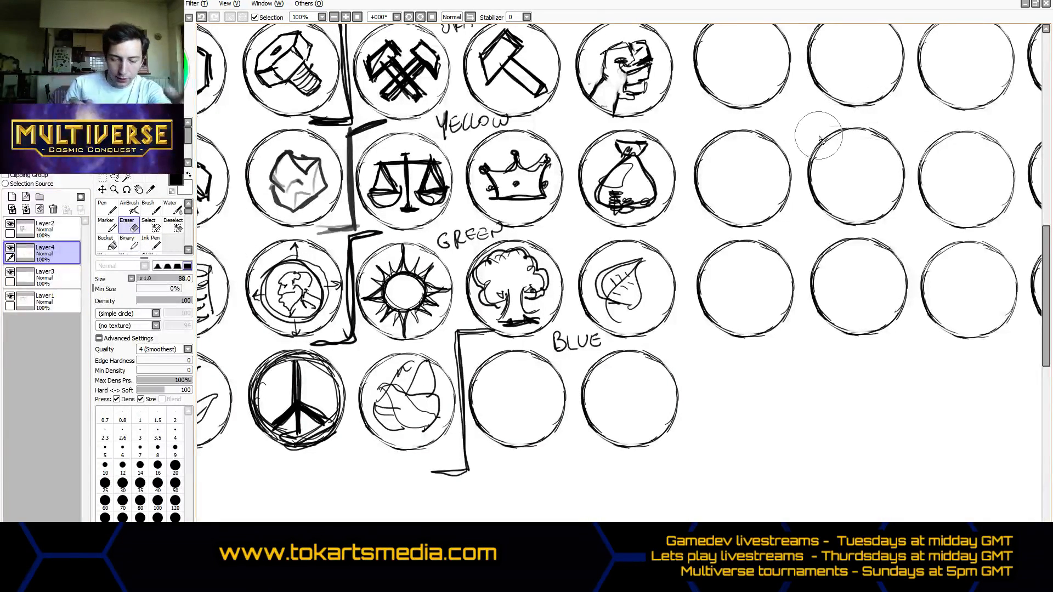
- Sketch a light bulb and a thick spiral with the Pen in the last two circles of the fifth row
left_click(112, 213)
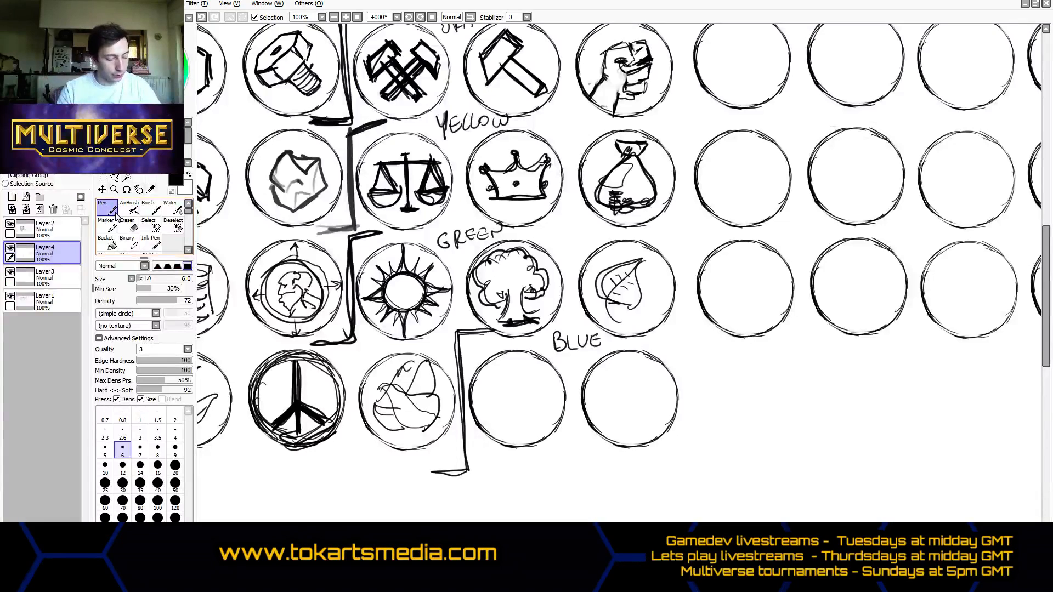
left_click(124, 223)
left_click(106, 208)
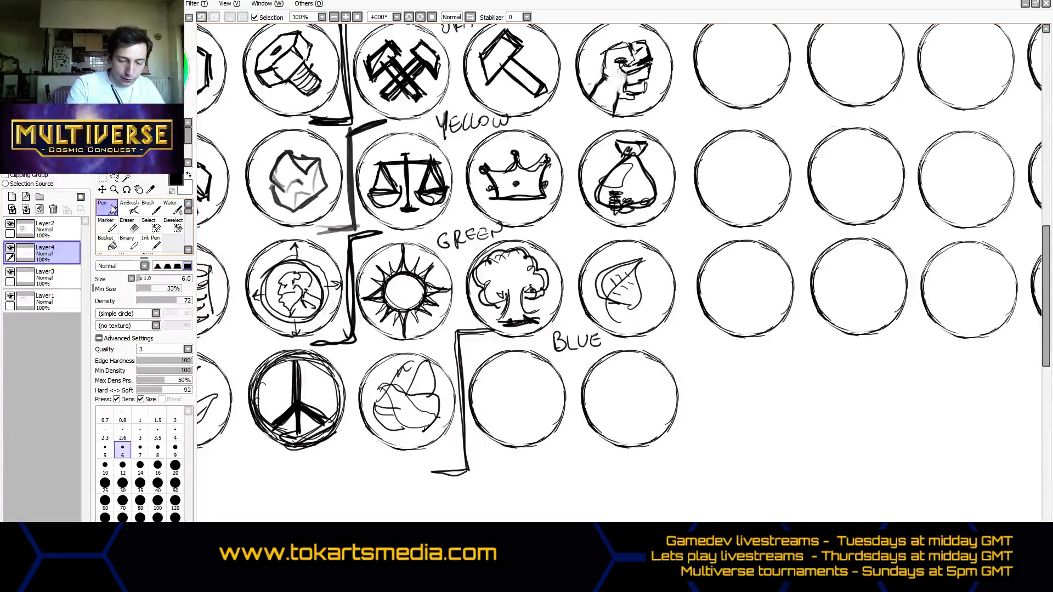
mouse_move(516, 362)
left_mouse_down()
mouse_move(493, 381)
mouse_move(524, 422)
mouse_move(531, 391)
mouse_move(509, 367)
mouse_move(528, 382)
mouse_move(520, 365)
mouse_move(535, 374)
mouse_move(528, 410)
mouse_move(511, 392)
mouse_move(523, 410)
mouse_move(510, 425)
mouse_move(531, 425)
mouse_move(500, 403)
mouse_move(501, 377)
mouse_move(511, 411)
mouse_move(500, 408)
mouse_move(518, 377)
mouse_move(505, 366)
mouse_move(534, 385)
mouse_move(529, 413)
left_mouse_up()
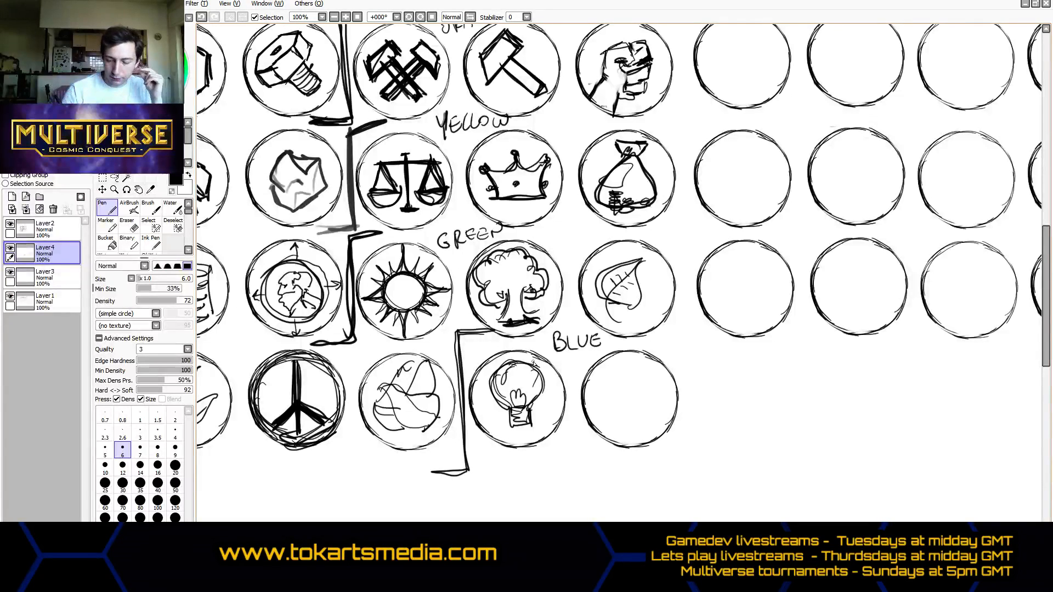
mouse_move(641, 369)
left_mouse_down()
mouse_move(606, 403)
mouse_move(650, 411)
mouse_move(620, 410)
mouse_move(648, 420)
mouse_move(619, 366)
mouse_move(607, 387)
mouse_move(647, 411)
mouse_move(605, 380)
mouse_move(653, 371)
mouse_move(607, 423)
left_mouse_up()
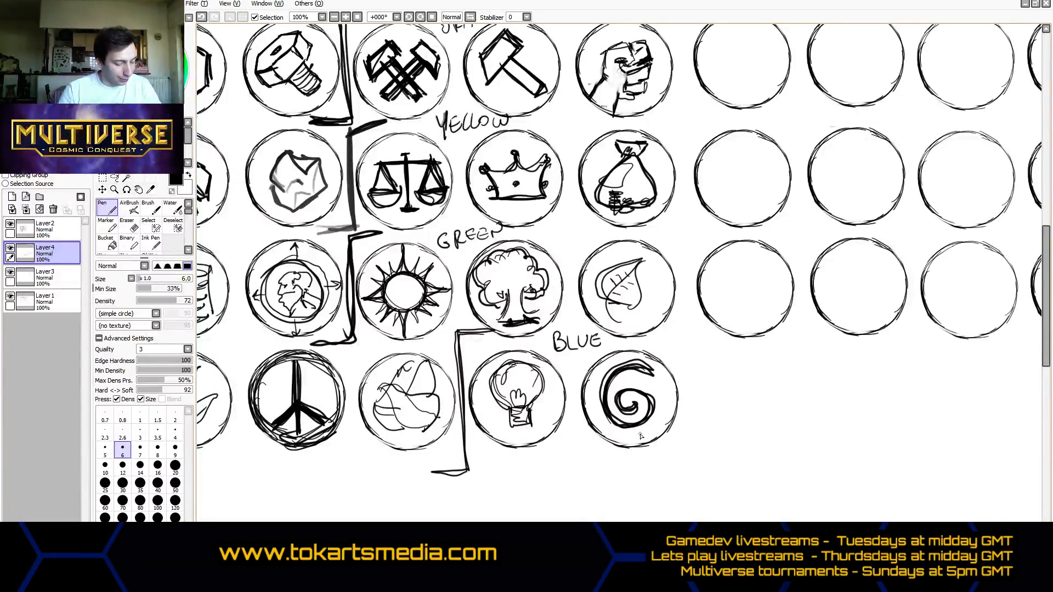
- Sketch an open eye with a round iris in the sixth circle of the first row
left_click_drag(702, 576, 765, 576)
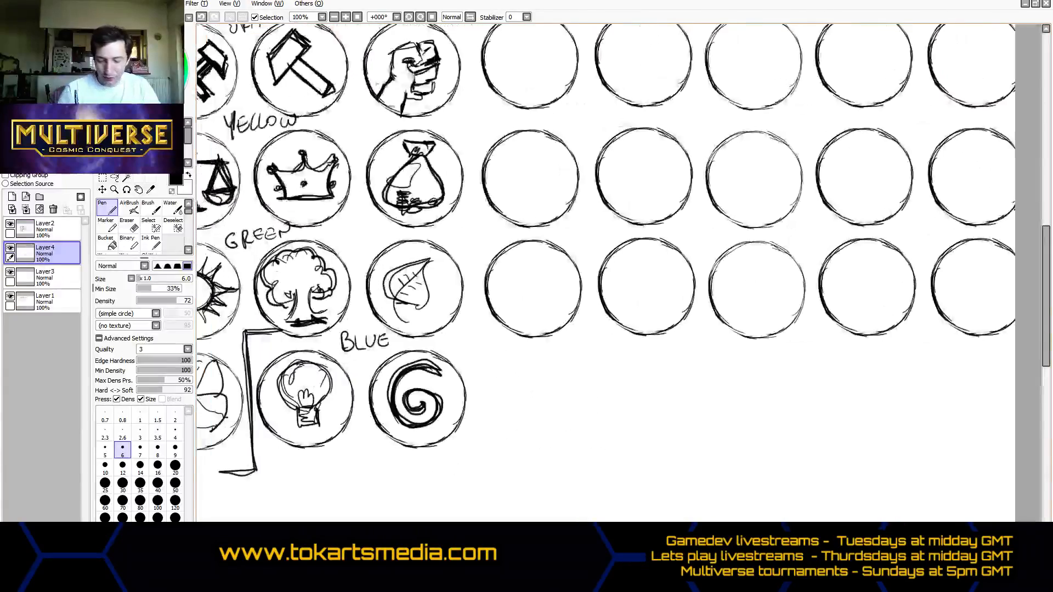
mouse_move(1048, 357)
left_mouse_down()
mouse_move(1050, 317)
mouse_move(1050, 373)
mouse_move(1049, 340)
left_mouse_up()
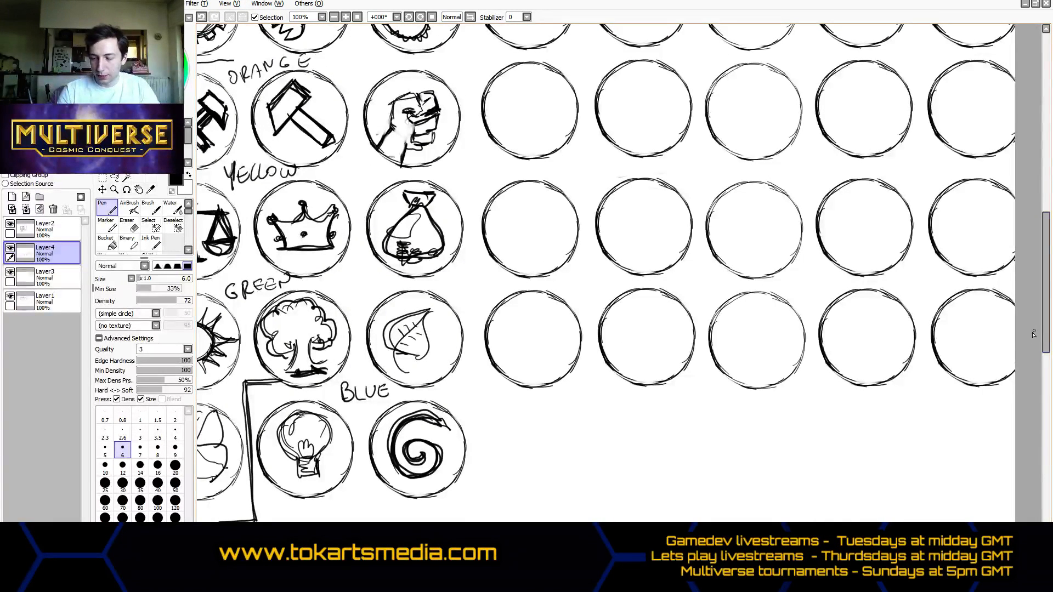
left_click_drag(1049, 336, 1038, 264)
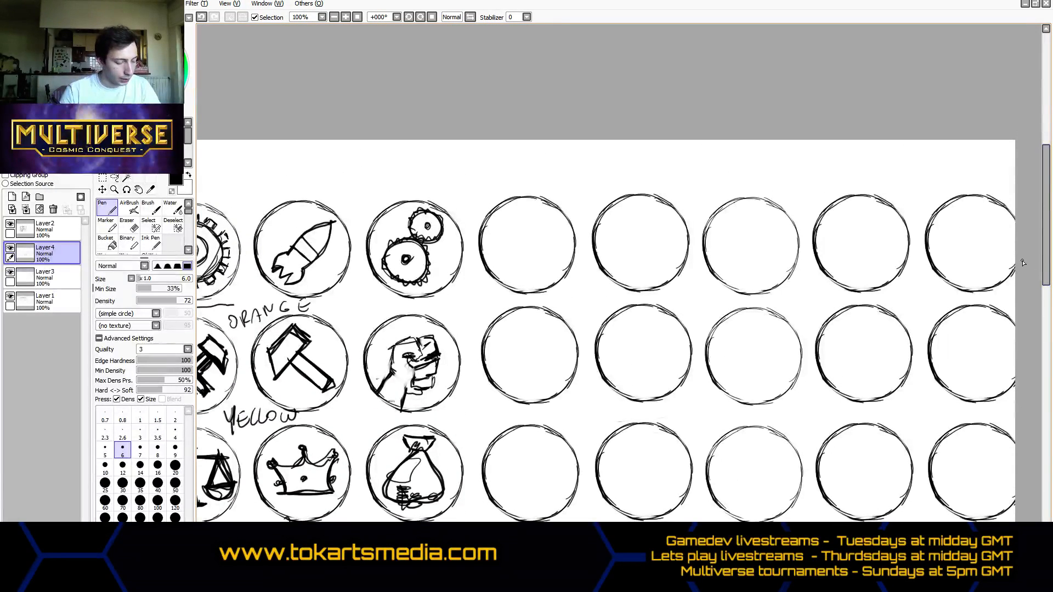
mouse_move(499, 253)
left_mouse_down()
mouse_move(514, 231)
mouse_move(550, 235)
mouse_move(561, 250)
mouse_move(527, 231)
mouse_move(492, 247)
mouse_move(542, 261)
mouse_move(563, 250)
left_mouse_up()
mouse_move(563, 251)
left_mouse_down()
mouse_move(514, 261)
mouse_move(521, 227)
mouse_move(540, 241)
mouse_move(524, 244)
mouse_move(535, 226)
mouse_move(542, 246)
mouse_move(514, 235)
left_mouse_up()
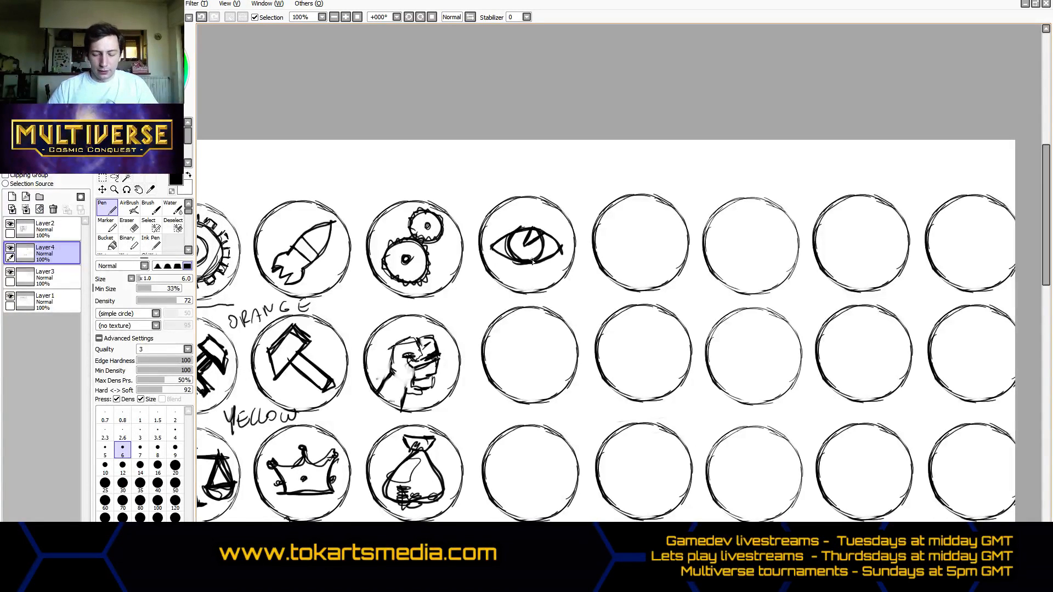
- Sketch a brain seen from above, with two folded halves, in the seventh circle of the first row
left_click_drag(702, 568, 645, 568)
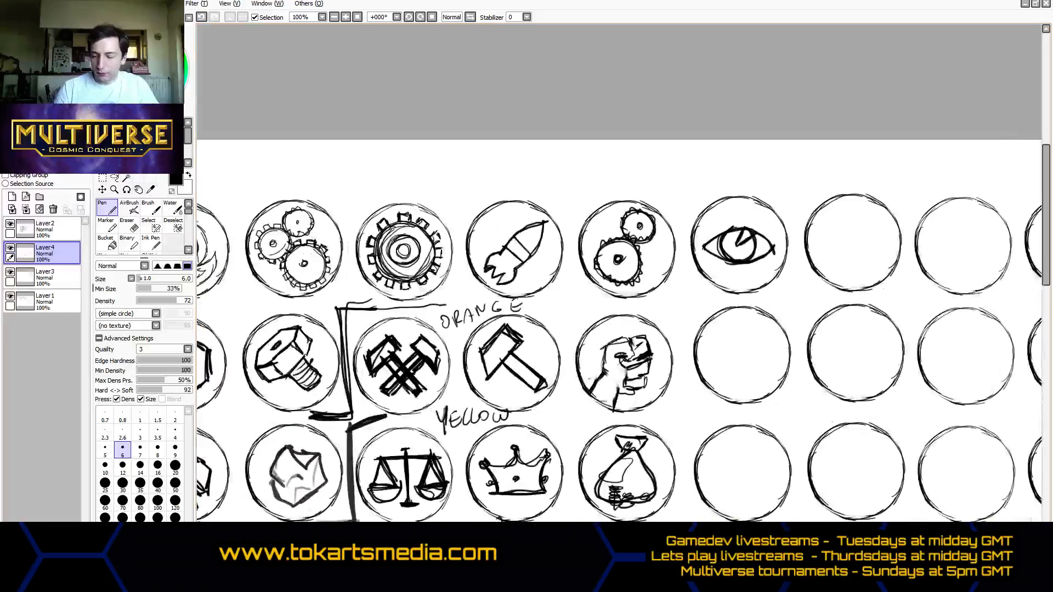
left_click_drag(1048, 272, 1019, 299)
left_click_drag(645, 567, 708, 567)
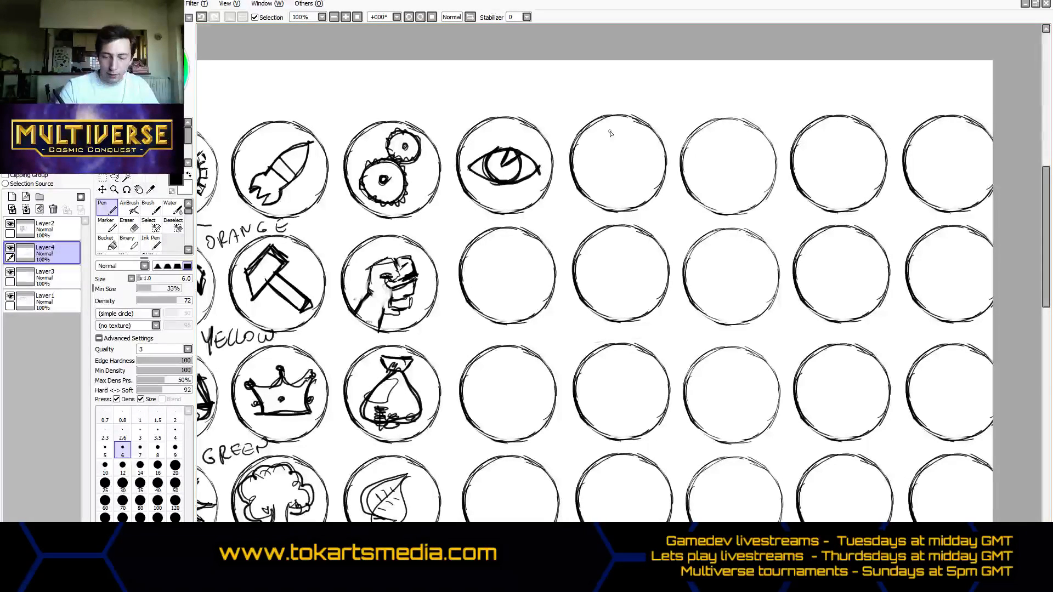
mouse_move(614, 128)
left_mouse_down()
mouse_move(624, 193)
mouse_move(602, 200)
mouse_move(580, 165)
mouse_move(588, 141)
mouse_move(611, 126)
mouse_move(644, 129)
mouse_move(662, 158)
mouse_move(656, 193)
mouse_move(622, 203)
mouse_move(660, 165)
mouse_move(636, 127)
mouse_move(607, 125)
mouse_move(586, 141)
mouse_move(597, 154)
mouse_move(583, 148)
mouse_move(584, 187)
mouse_move(604, 184)
mouse_move(615, 203)
mouse_move(621, 175)
mouse_move(607, 171)
mouse_move(614, 160)
mouse_move(603, 156)
mouse_move(615, 153)
mouse_move(620, 129)
mouse_move(628, 140)
mouse_move(625, 127)
mouse_move(632, 139)
mouse_move(622, 140)
mouse_move(643, 152)
mouse_move(620, 153)
mouse_move(627, 197)
mouse_move(640, 200)
mouse_move(644, 172)
mouse_move(656, 188)
mouse_move(643, 129)
left_mouse_up()
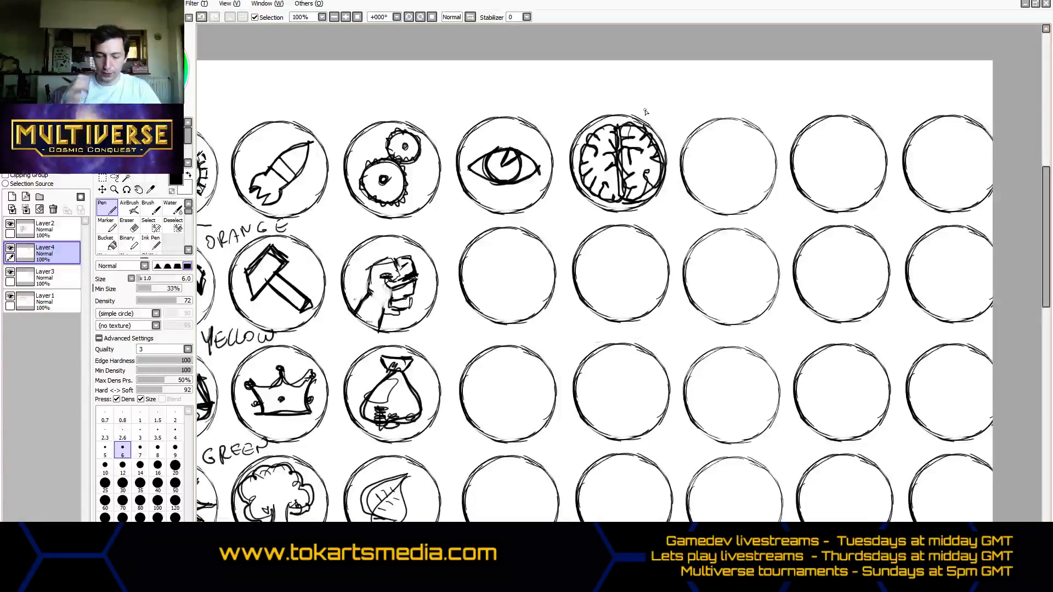
- Draw a row of small icons above the eye and brain circles: a nut, a hammer, and an empty circle with scales beneath it
left_click_drag(680, 546, 583, 545)
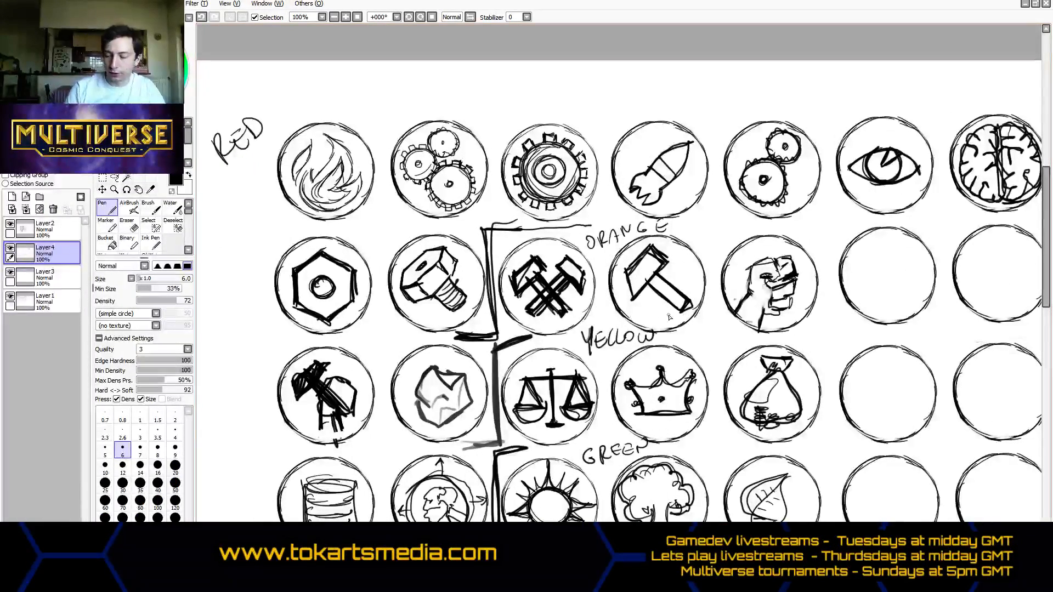
left_click_drag(1044, 294, 1042, 335)
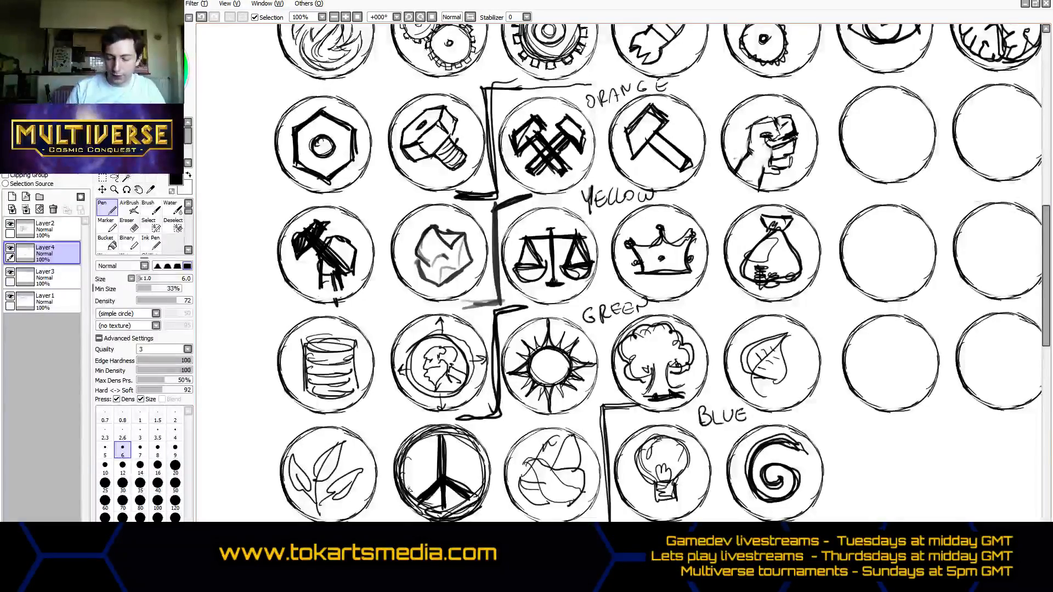
left_click_drag(549, 526, 724, 525)
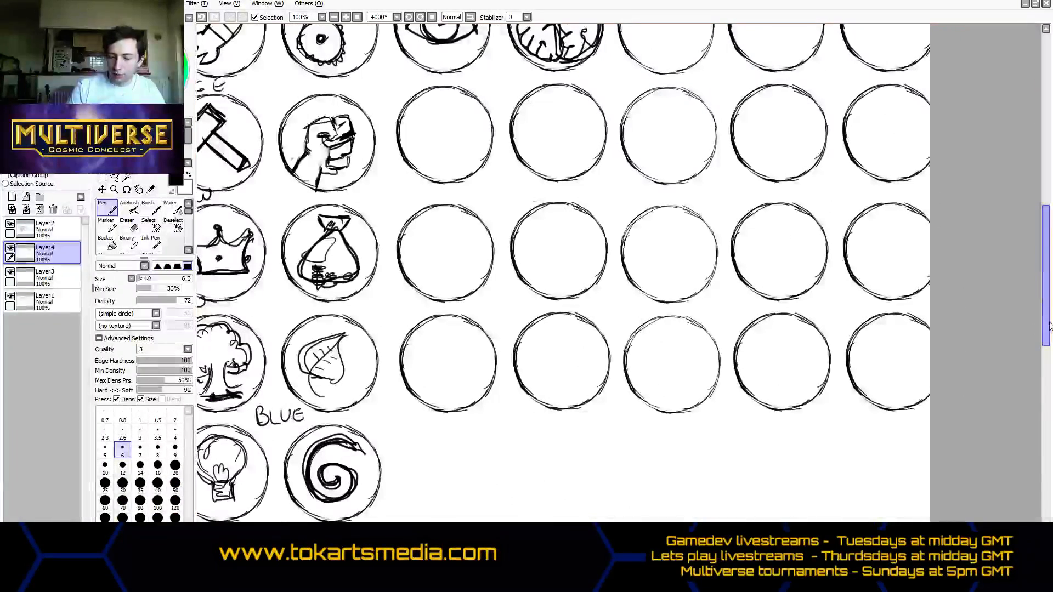
left_click_drag(1048, 326, 1047, 251)
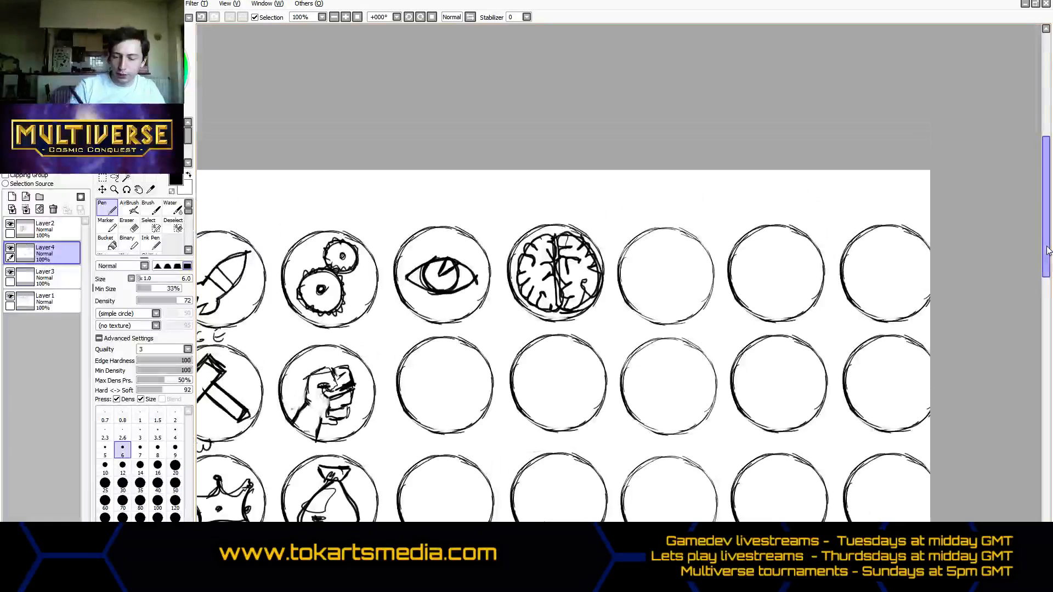
mouse_move(459, 184)
left_mouse_down()
mouse_move(465, 207)
mouse_move(476, 196)
mouse_move(459, 185)
mouse_move(465, 194)
mouse_move(496, 184)
mouse_move(499, 197)
mouse_move(493, 188)
mouse_move(526, 189)
left_mouse_up()
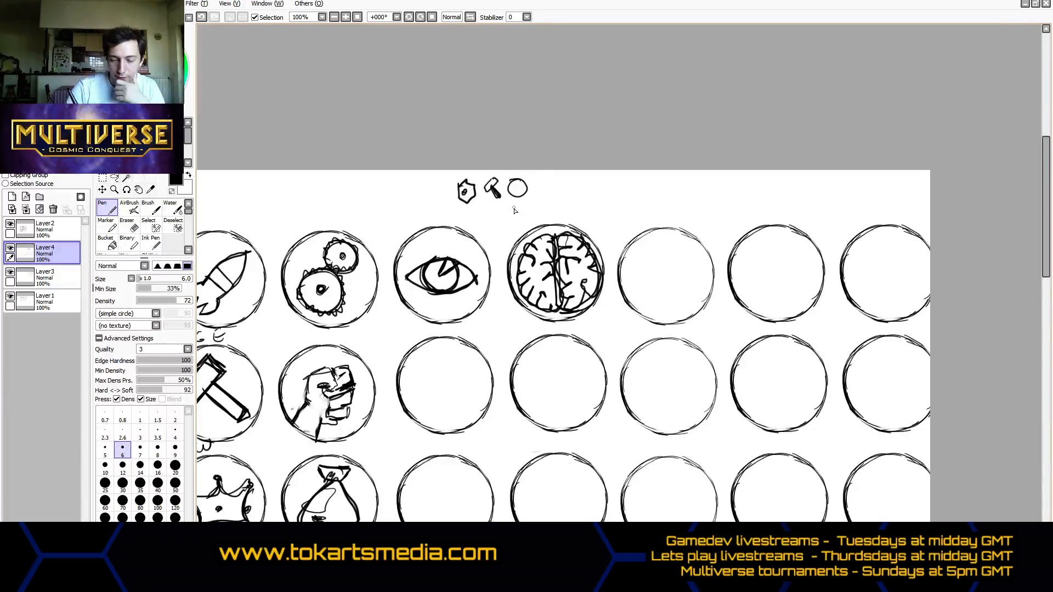
left_click_drag(511, 210, 522, 201)
left_click_drag(522, 202, 518, 210)
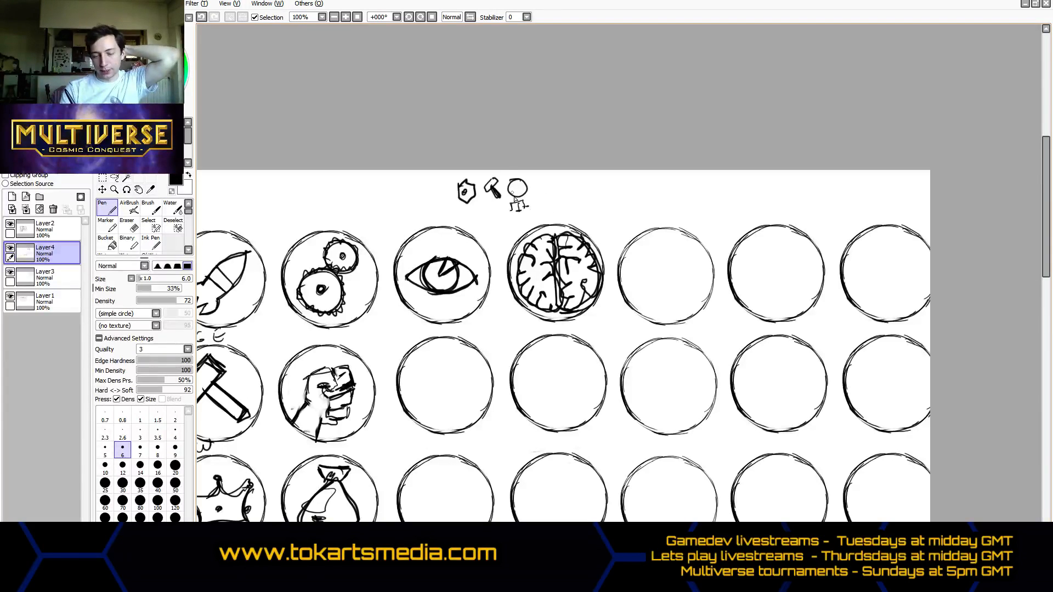
- Add a small peace sign and spiral to the icon row above the grid and thicken the nut, hammer and scales
mouse_move(485, 194)
left_mouse_down()
mouse_move(493, 184)
mouse_move(458, 196)
mouse_move(472, 202)
mouse_move(474, 187)
left_mouse_up()
mouse_move(542, 192)
left_mouse_down()
mouse_move(546, 174)
mouse_move(552, 192)
left_mouse_up()
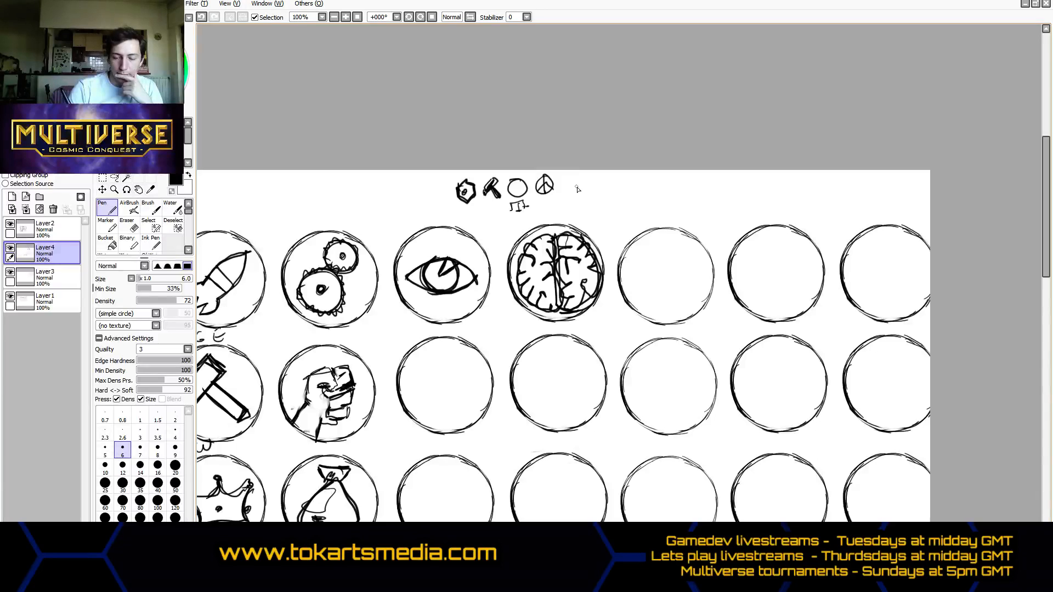
mouse_move(572, 188)
left_mouse_down()
mouse_move(537, 192)
mouse_move(552, 177)
left_mouse_up()
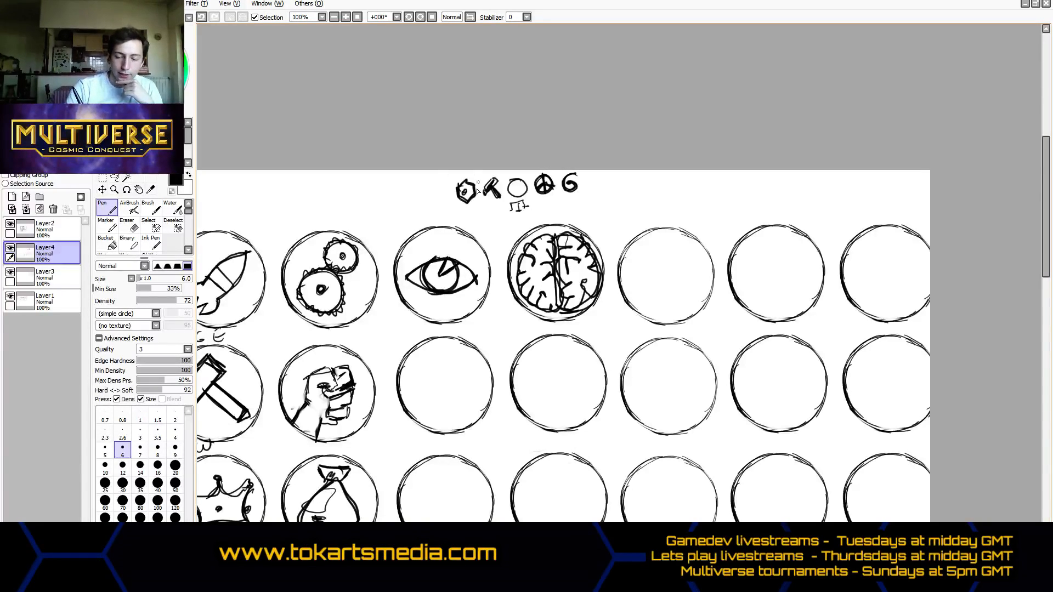
left_click_drag(484, 192, 497, 180)
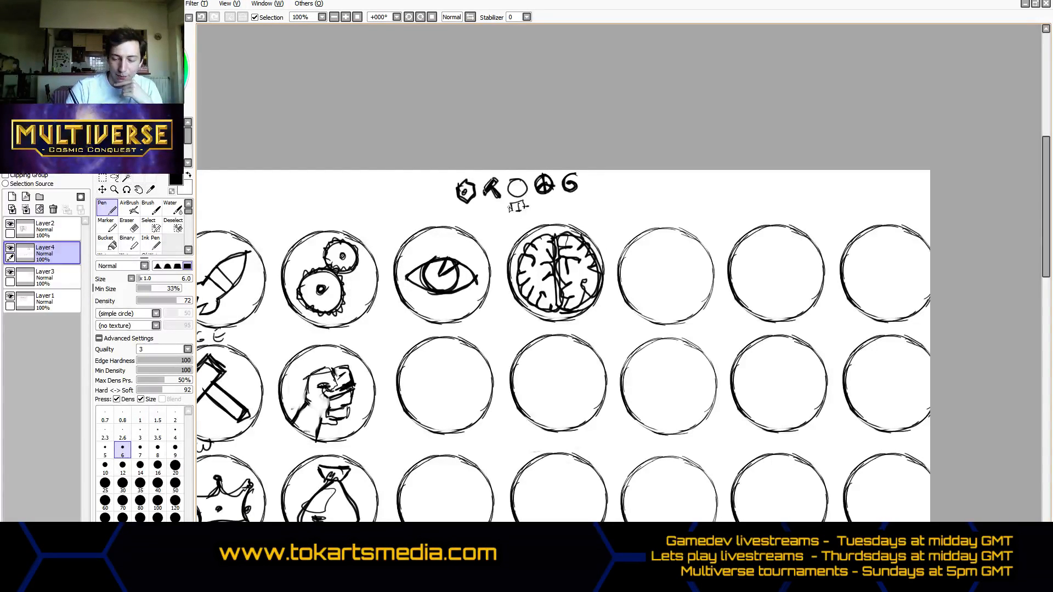
left_click_drag(510, 207, 518, 212)
left_click_drag(523, 205, 514, 207)
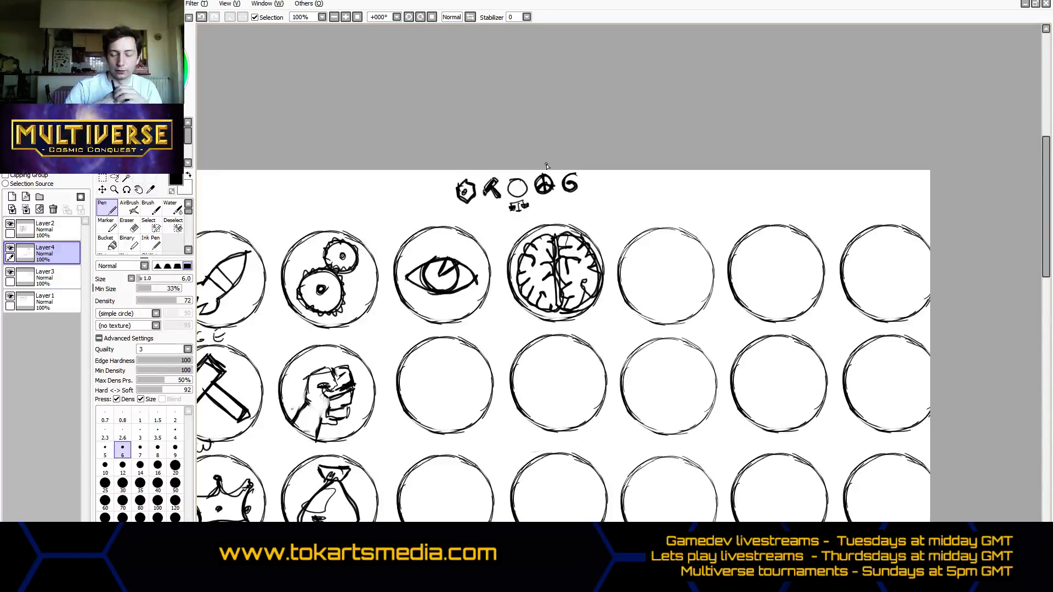
left_click_drag(576, 175, 570, 184)
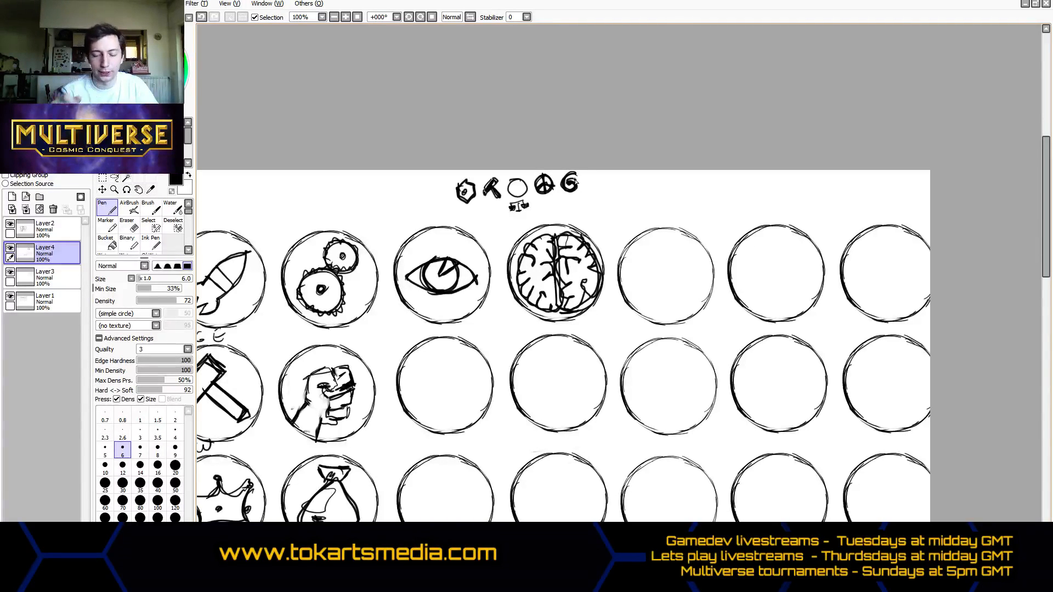
- Sketch an open book with text lines on its pages in the eighth circle of the first row
mouse_move(632, 250)
left_mouse_down()
mouse_move(661, 251)
mouse_move(664, 296)
left_mouse_up()
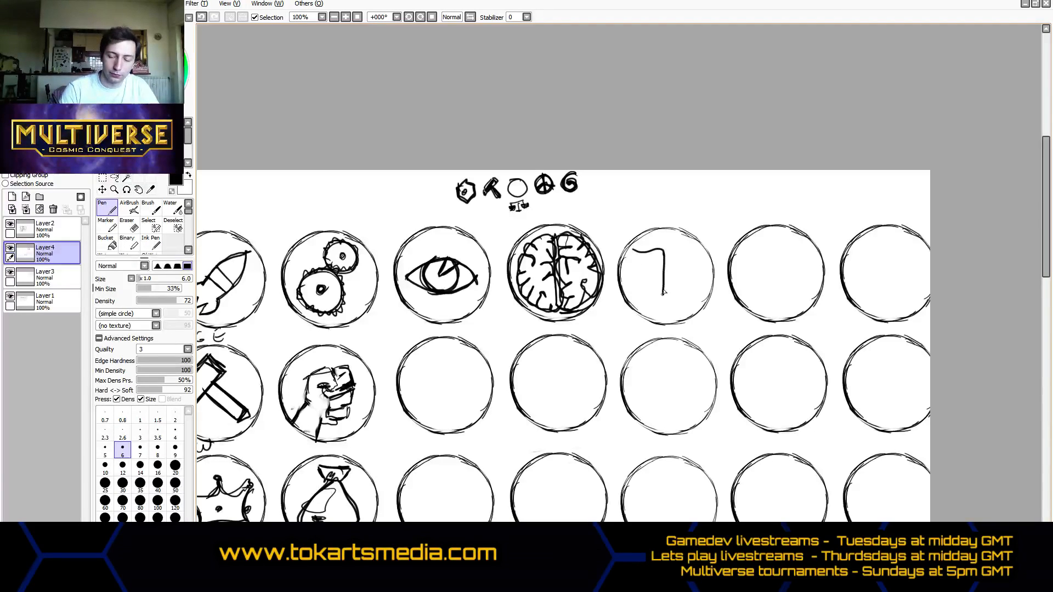
mouse_move(674, 252)
left_mouse_down()
mouse_move(630, 302)
mouse_move(701, 295)
mouse_move(696, 255)
mouse_move(701, 301)
left_mouse_up()
mouse_move(635, 301)
left_mouse_down()
mouse_move(703, 301)
mouse_move(666, 306)
left_mouse_up()
mouse_move(636, 262)
left_mouse_down()
mouse_move(661, 258)
mouse_move(658, 279)
left_mouse_up()
left_click_drag(639, 289, 656, 293)
left_click_drag(673, 257, 690, 255)
left_click_drag(674, 265, 690, 269)
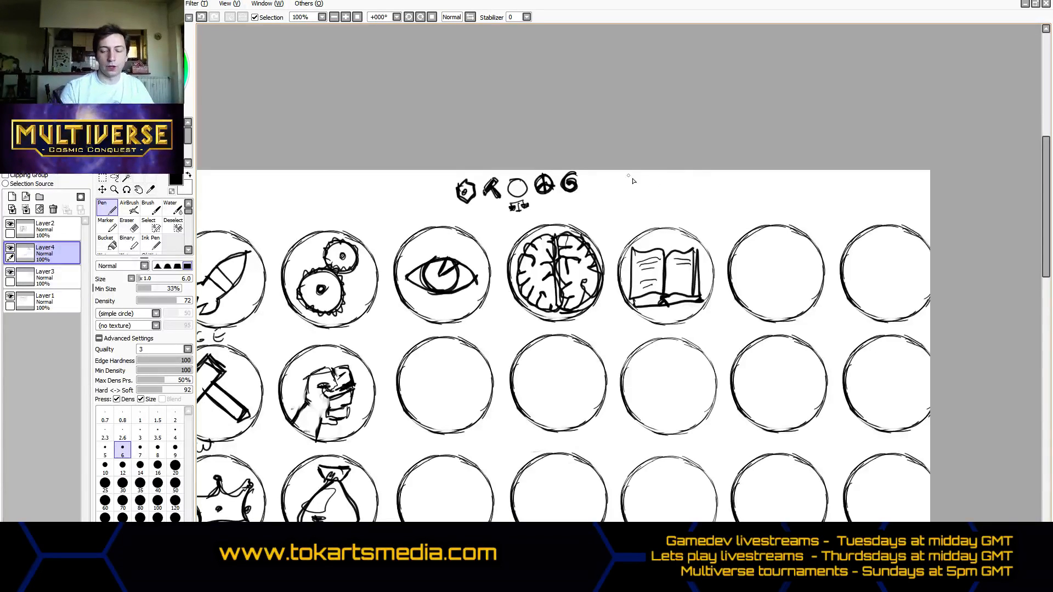
mouse_move(753, 241)
left_mouse_down()
mouse_move(806, 246)
mouse_move(788, 250)
mouse_move(789, 315)
mouse_move(775, 311)
mouse_move(750, 257)
mouse_move(755, 299)
mouse_move(744, 292)
mouse_move(775, 311)
mouse_move(774, 298)
mouse_move(746, 294)
mouse_move(781, 296)
left_mouse_up()
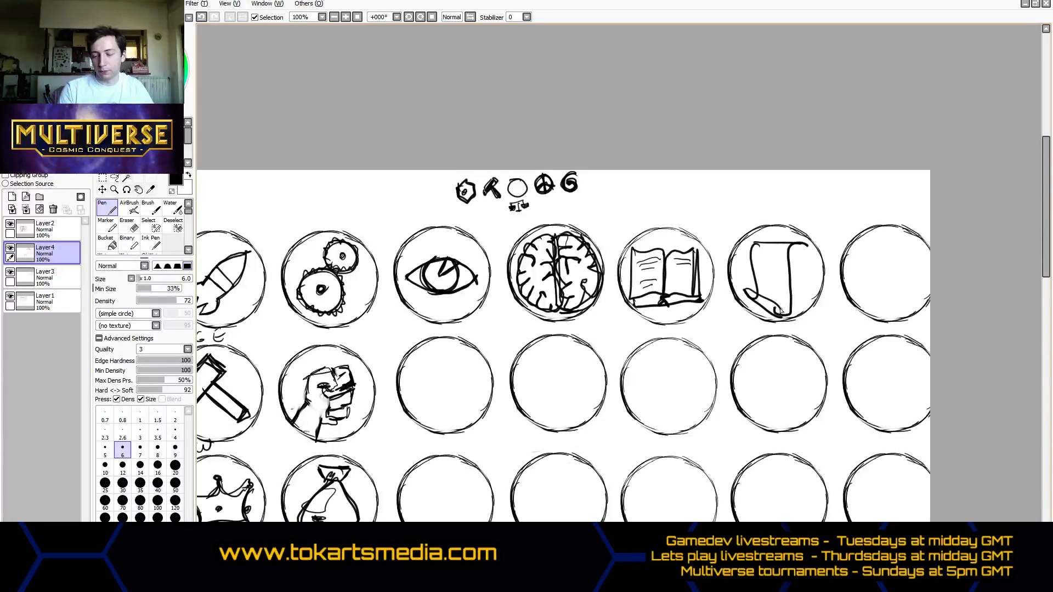
mouse_move(803, 245)
left_mouse_down()
mouse_move(800, 264)
mouse_move(791, 254)
left_mouse_up()
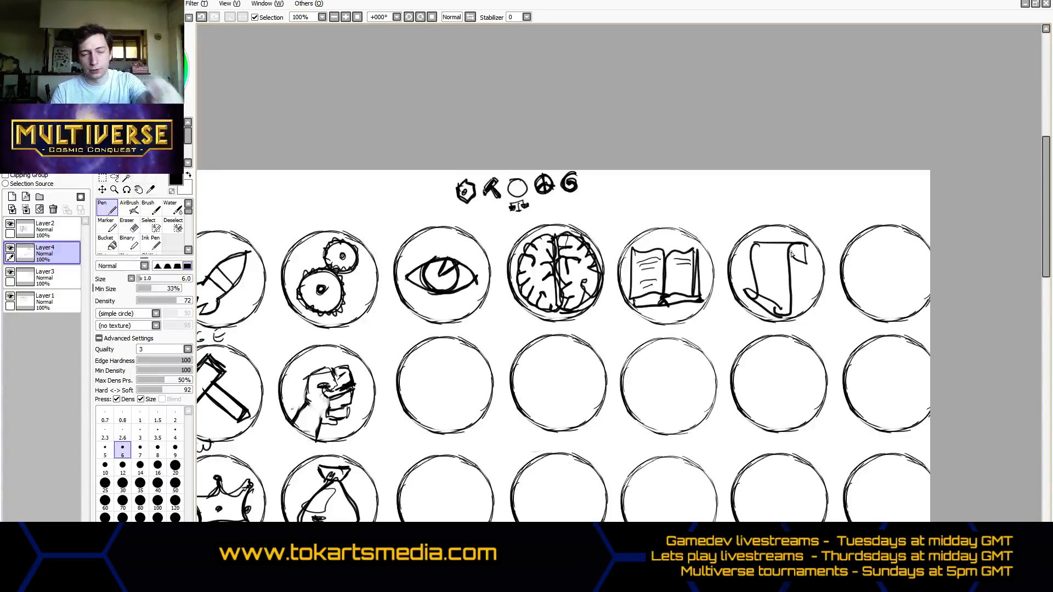
key("ctrl+z")
key("ctrl+z")
key("ctrl+z")
key("ctrl+z")
key("ctrl+z")
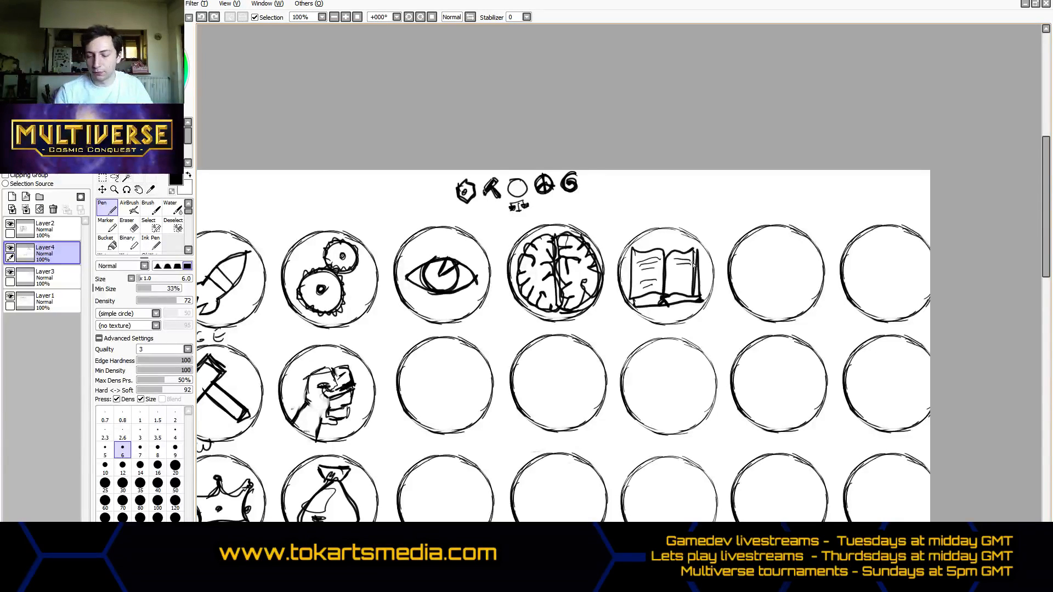
- Sketch an atom with a solid nucleus, crossing orbits and small electrons in the ninth circle of the first row
mouse_move(771, 274)
left_mouse_down()
mouse_move(769, 247)
mouse_move(790, 285)
mouse_move(783, 236)
mouse_move(793, 255)
mouse_move(806, 252)
mouse_move(793, 254)
mouse_move(793, 301)
mouse_move(811, 270)
mouse_move(745, 246)
mouse_move(752, 253)
left_mouse_up()
left_click_drag(776, 312, 773, 300)
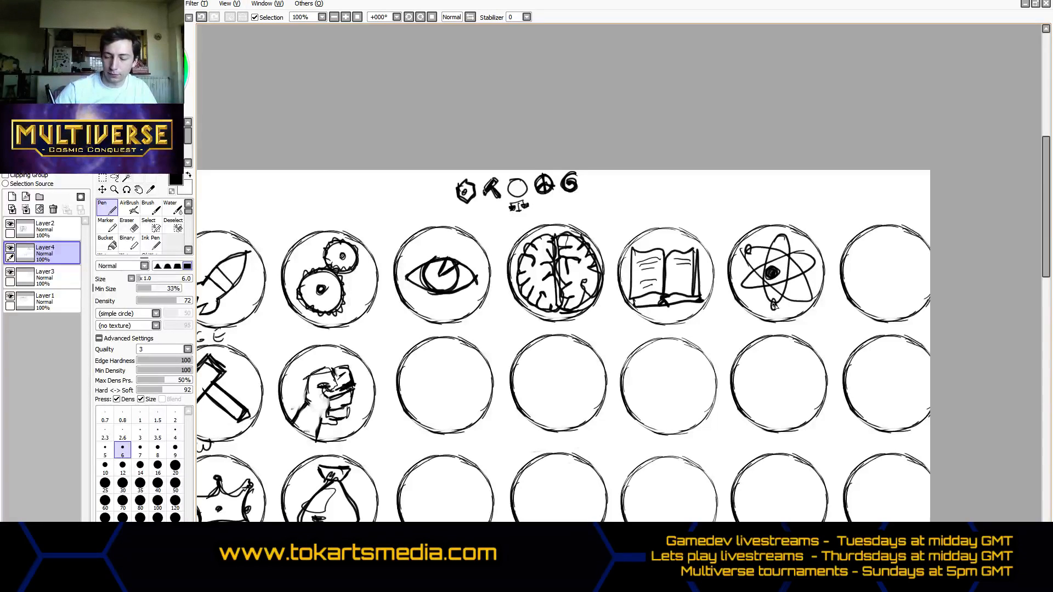
left_click_drag(801, 248, 802, 246)
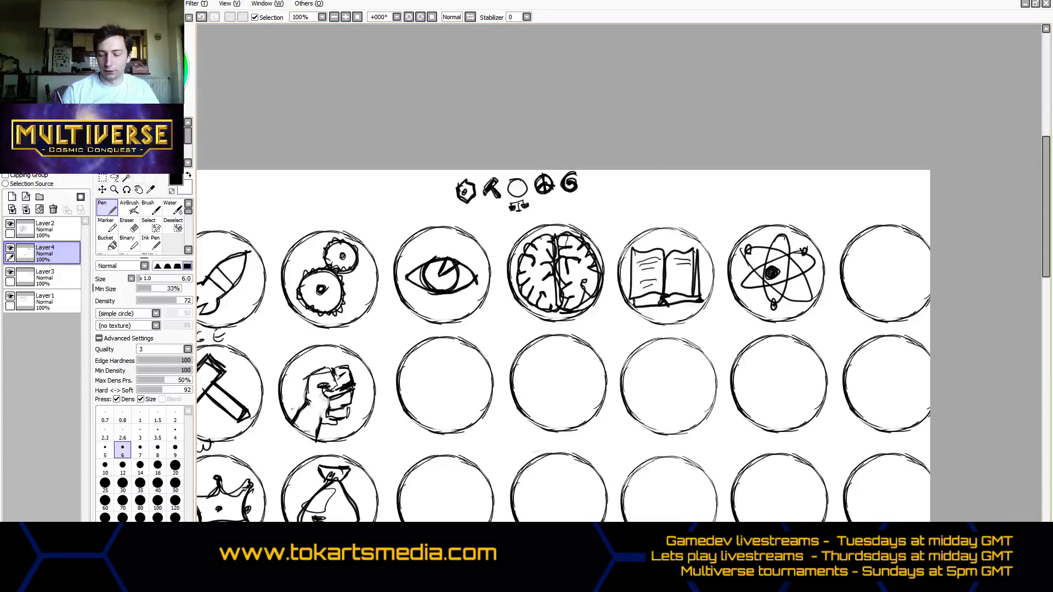
left_click_drag(768, 541, 695, 542)
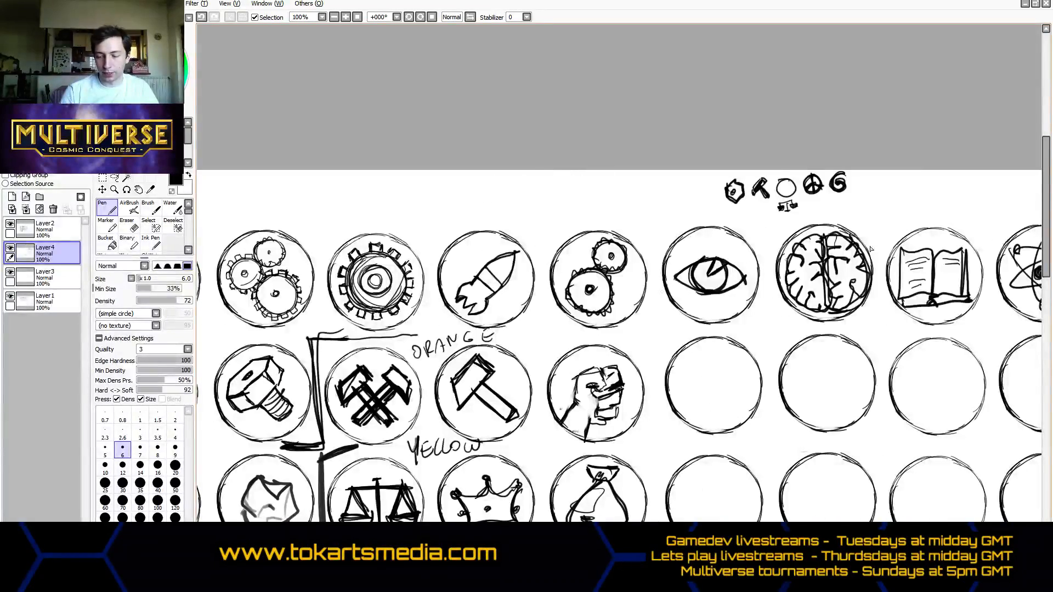
left_click_drag(1041, 268, 1040, 325)
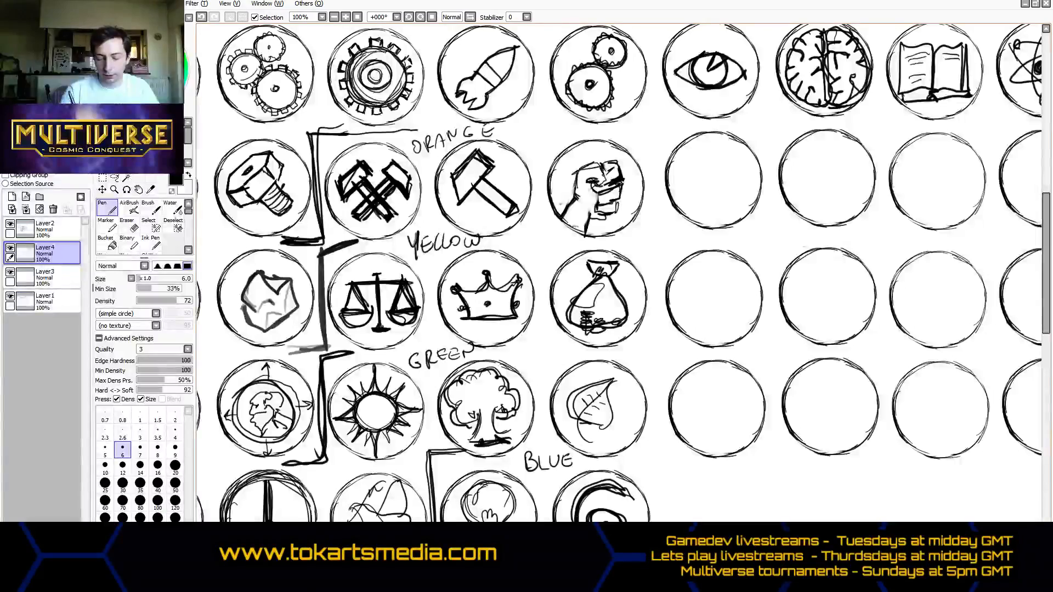
left_click_drag(609, 542, 688, 542)
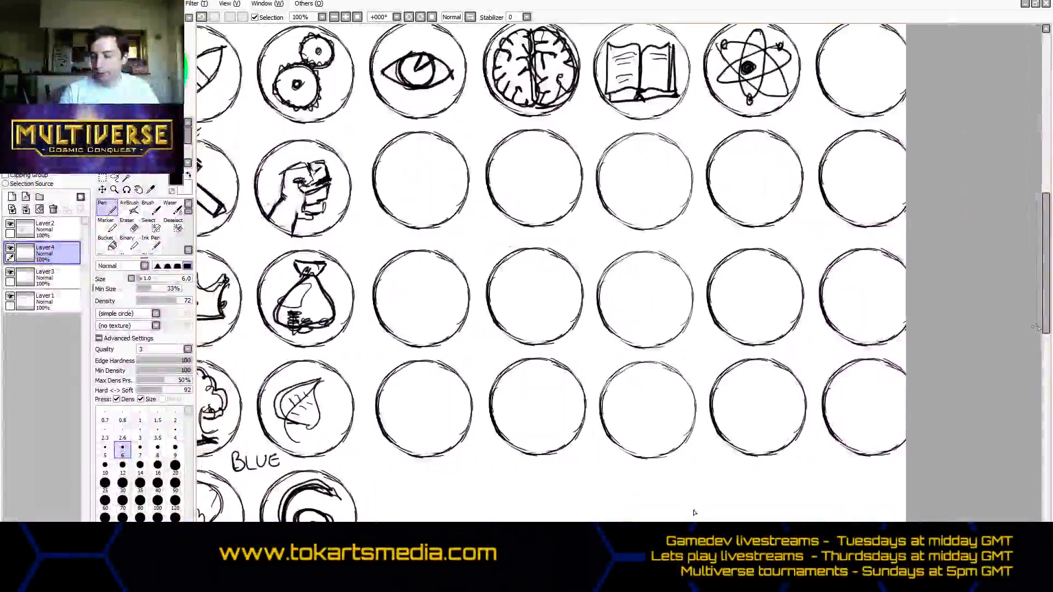
left_click_drag(1044, 313, 1044, 291)
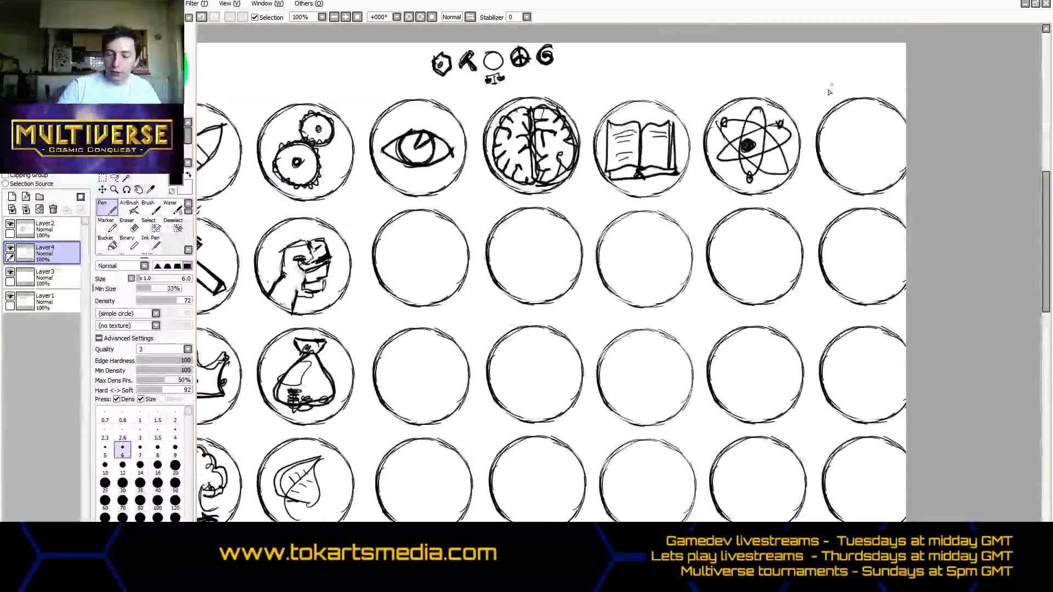
- Draw a thick bracket line after the atom circle and write the label VIOLET above the last circle of the first row
mouse_move(834, 77)
left_mouse_down()
mouse_move(812, 201)
mouse_move(845, 72)
mouse_move(889, 91)
mouse_move(842, 56)
mouse_move(804, 134)
left_mouse_up()
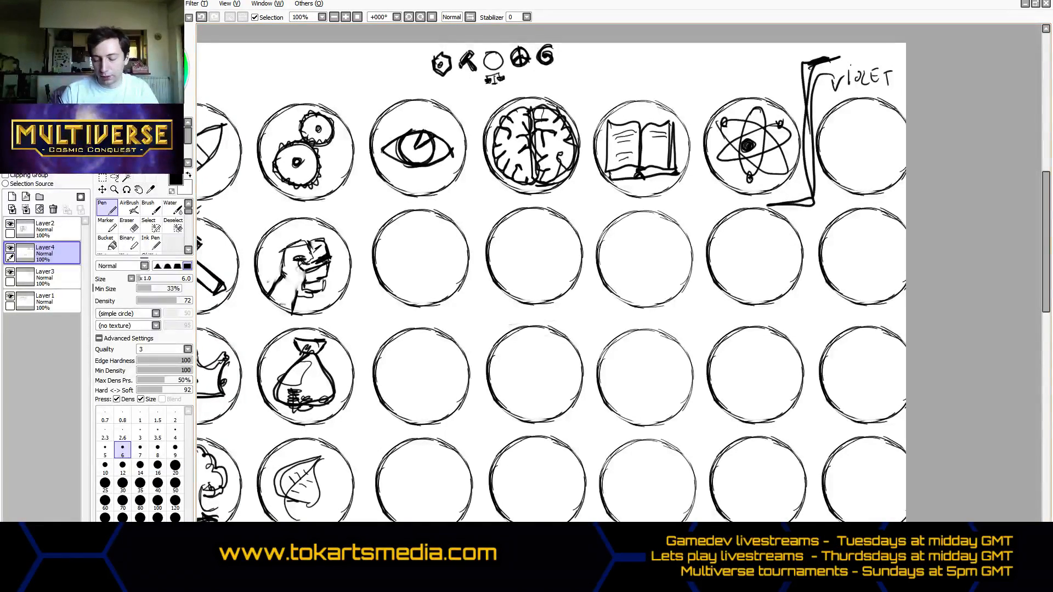
- Sketch a three-bladed radiation symbol with a small center dot in the second-row circle below the eye
left_click_drag(713, 550, 684, 550)
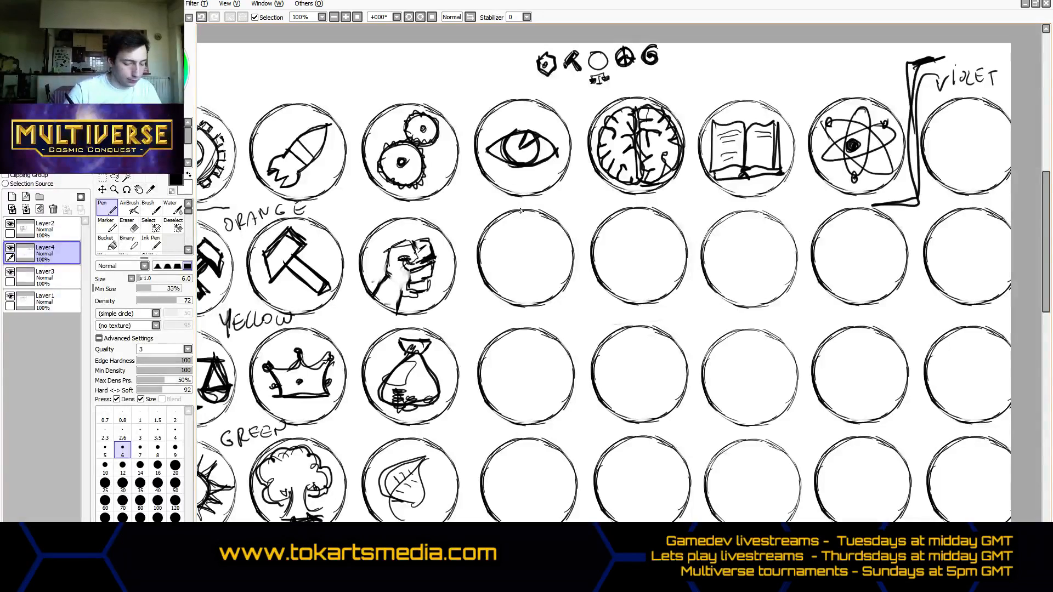
mouse_move(507, 226)
left_mouse_down()
mouse_move(539, 224)
mouse_move(511, 225)
mouse_move(522, 257)
mouse_move(540, 227)
mouse_move(530, 264)
mouse_move(513, 301)
mouse_move(490, 280)
mouse_move(537, 262)
mouse_move(551, 297)
left_mouse_up()
left_click_drag(539, 263, 574, 270)
mouse_move(573, 270)
left_mouse_down()
mouse_move(555, 291)
mouse_move(512, 275)
left_mouse_up()
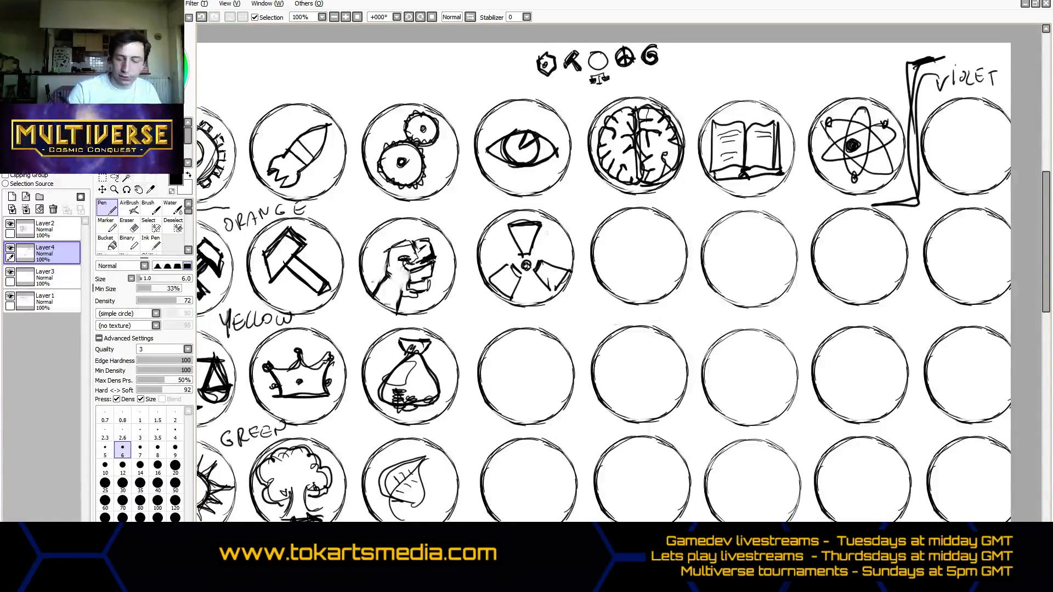
mouse_move(496, 269)
left_mouse_down()
mouse_move(485, 262)
mouse_move(510, 259)
mouse_move(520, 276)
mouse_move(484, 263)
mouse_move(491, 277)
left_mouse_up()
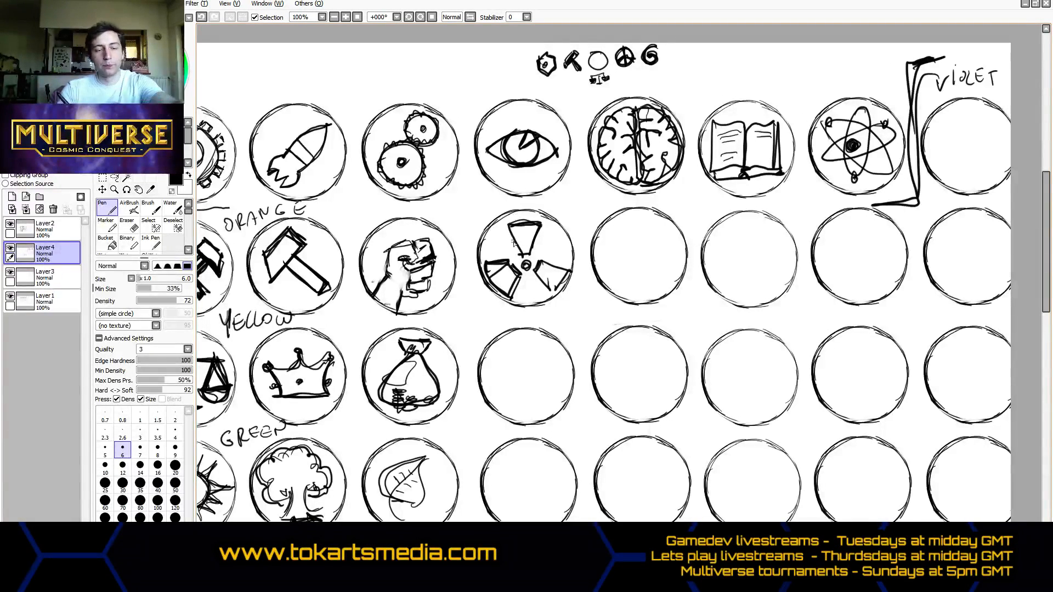
key("ctrl+z")
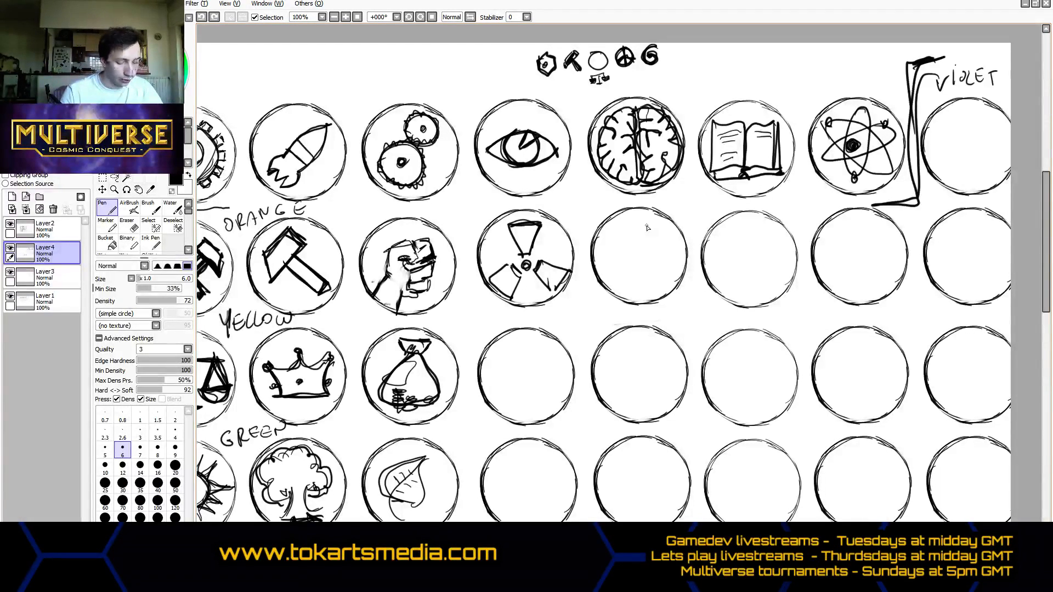
left_click_drag(549, 290, 551, 267)
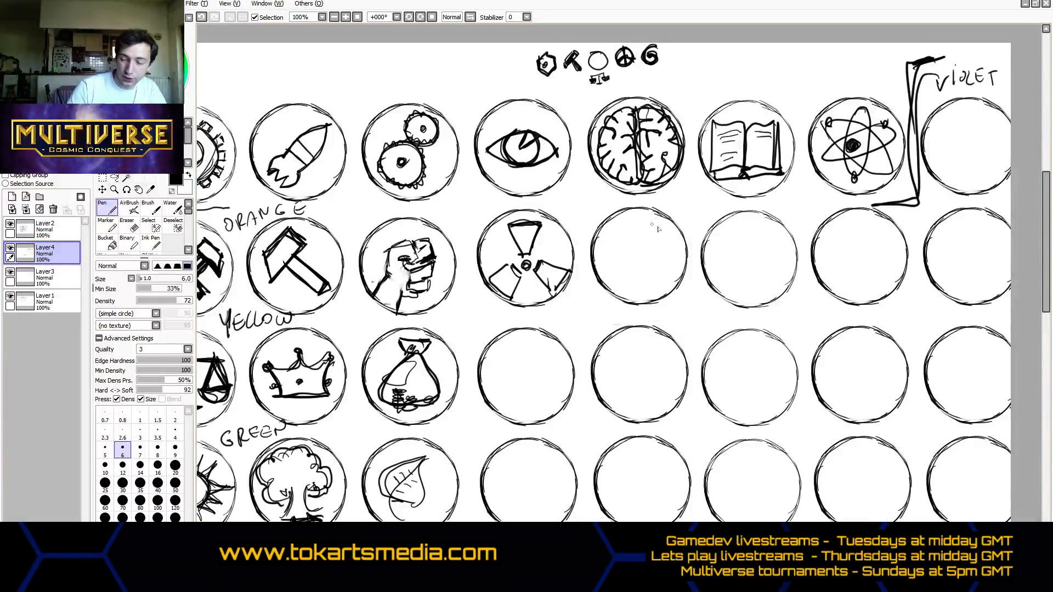
- Sketch a toothed skull in the second-row circle below the brain and a skull with crossbones in the circle below the book
mouse_move(652, 219)
left_mouse_down()
mouse_move(610, 249)
mouse_move(620, 246)
mouse_move(632, 278)
mouse_move(656, 277)
mouse_move(655, 254)
mouse_move(668, 244)
mouse_move(660, 226)
mouse_move(660, 261)
mouse_move(628, 240)
mouse_move(650, 275)
mouse_move(640, 253)
mouse_move(644, 276)
mouse_move(626, 265)
mouse_move(656, 272)
mouse_move(634, 276)
left_mouse_up()
left_click_drag(639, 263, 644, 276)
left_click_drag(651, 262, 650, 276)
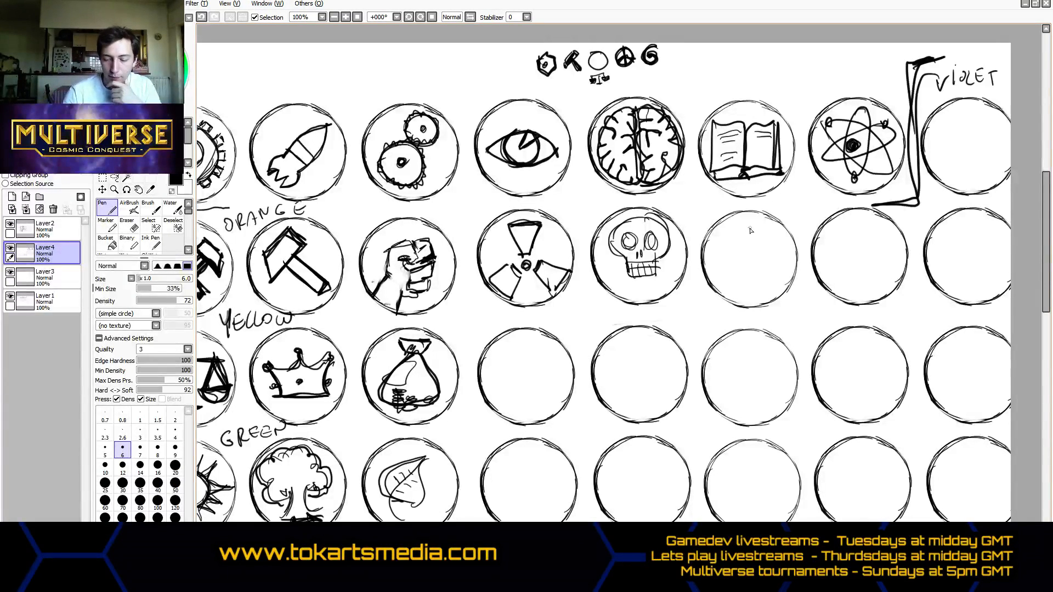
mouse_move(750, 230)
left_mouse_down()
mouse_move(729, 240)
mouse_move(742, 270)
mouse_move(761, 268)
mouse_move(769, 233)
mouse_move(749, 225)
left_mouse_up()
mouse_move(716, 260)
left_mouse_down()
mouse_move(768, 291)
mouse_move(775, 282)
mouse_move(713, 261)
mouse_move(719, 289)
mouse_move(779, 257)
mouse_move(786, 266)
mouse_move(739, 246)
mouse_move(754, 245)
left_mouse_up()
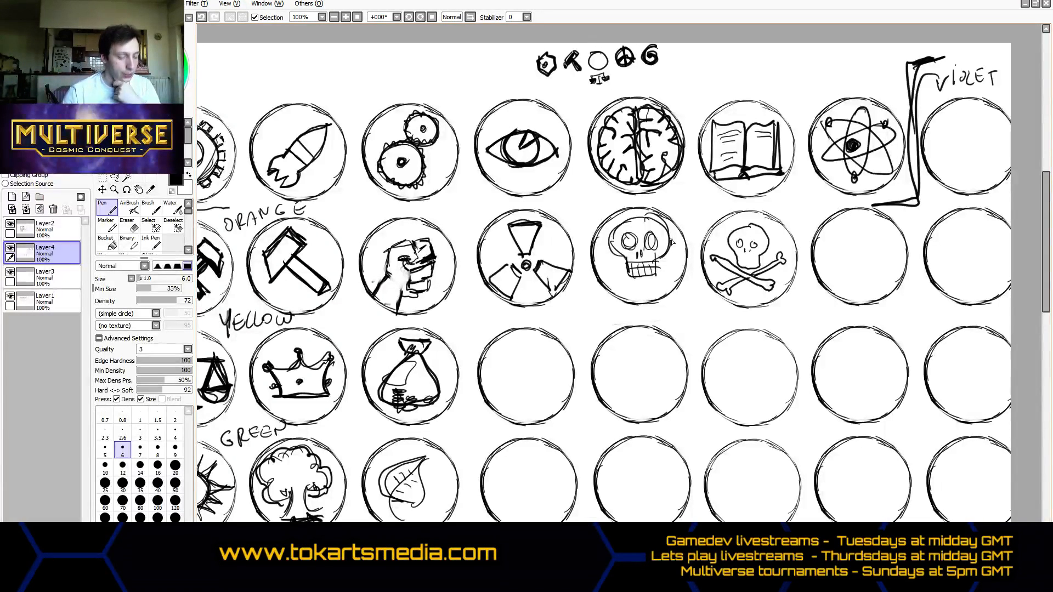
left_click_drag(680, 545, 722, 545)
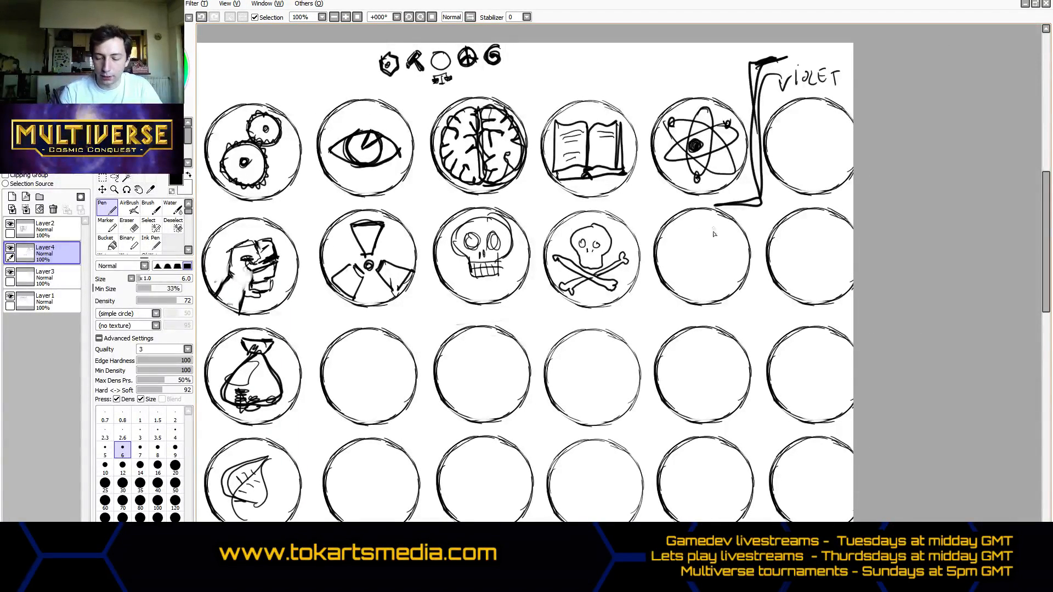
mouse_move(704, 220)
left_mouse_down()
mouse_move(675, 236)
mouse_move(702, 220)
mouse_move(674, 253)
mouse_move(678, 230)
mouse_move(691, 272)
mouse_move(713, 277)
mouse_move(703, 272)
mouse_move(711, 223)
mouse_move(702, 227)
mouse_move(712, 242)
mouse_move(719, 227)
mouse_move(731, 248)
mouse_move(717, 267)
mouse_move(686, 274)
mouse_move(680, 286)
mouse_move(674, 257)
mouse_move(679, 282)
mouse_move(694, 280)
mouse_move(667, 265)
mouse_move(687, 293)
mouse_move(730, 275)
left_mouse_up()
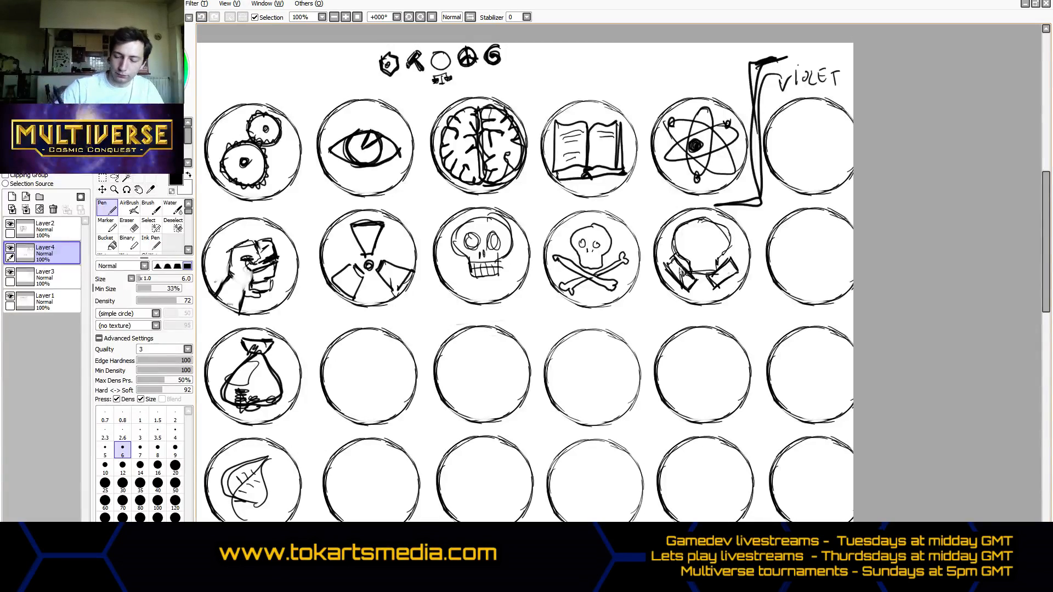
left_click(110, 229)
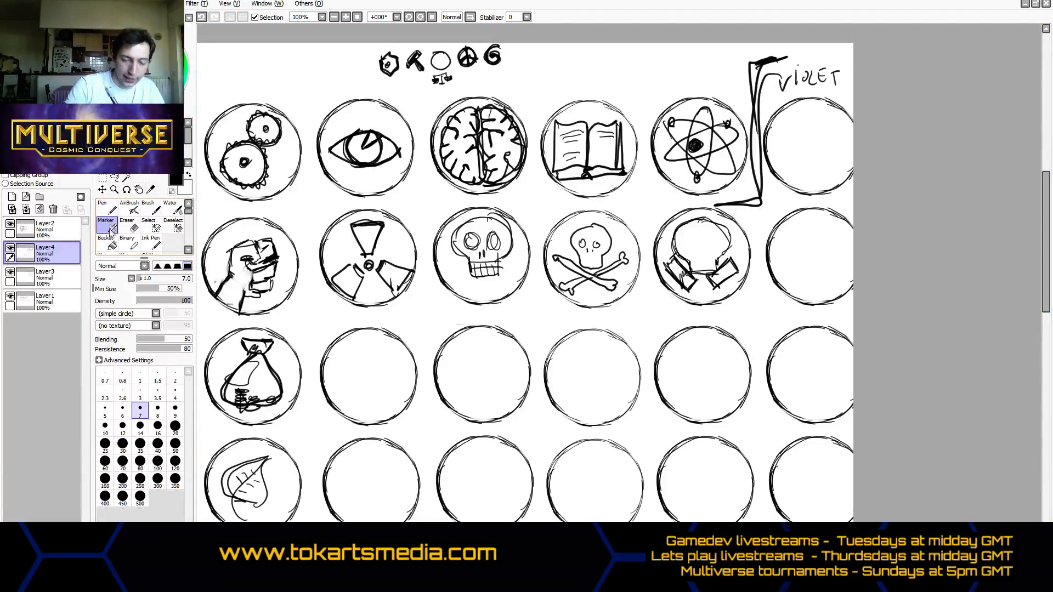
left_click(131, 230)
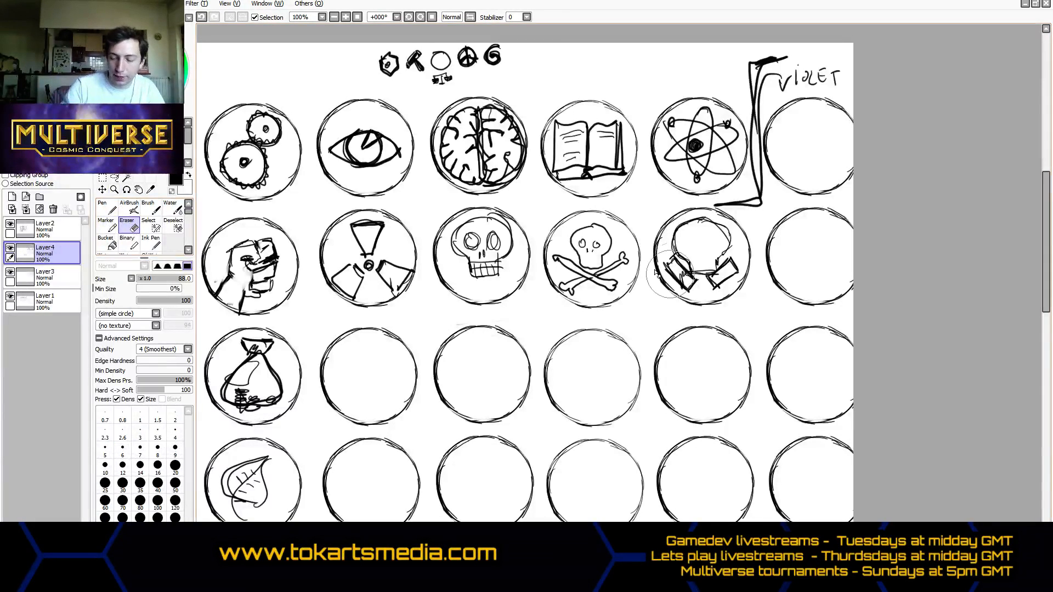
mouse_move(674, 253)
left_mouse_down()
mouse_move(724, 266)
mouse_move(702, 270)
left_mouse_up()
- Sketch a skull-like gas mask with two eyes, a central ridge and two angled filters in the circle below the atom
left_click(107, 209)
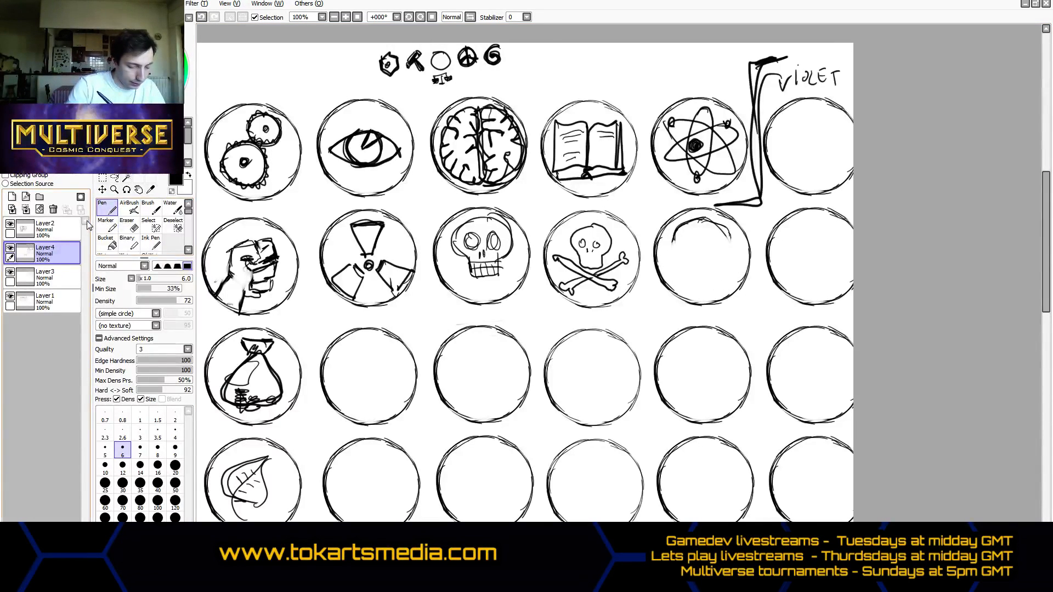
mouse_move(673, 242)
left_mouse_down()
mouse_move(692, 268)
mouse_move(690, 241)
mouse_move(691, 252)
mouse_move(714, 252)
mouse_move(715, 240)
mouse_move(702, 272)
left_mouse_up()
mouse_move(704, 226)
left_mouse_down()
mouse_move(701, 277)
mouse_move(707, 246)
left_mouse_up()
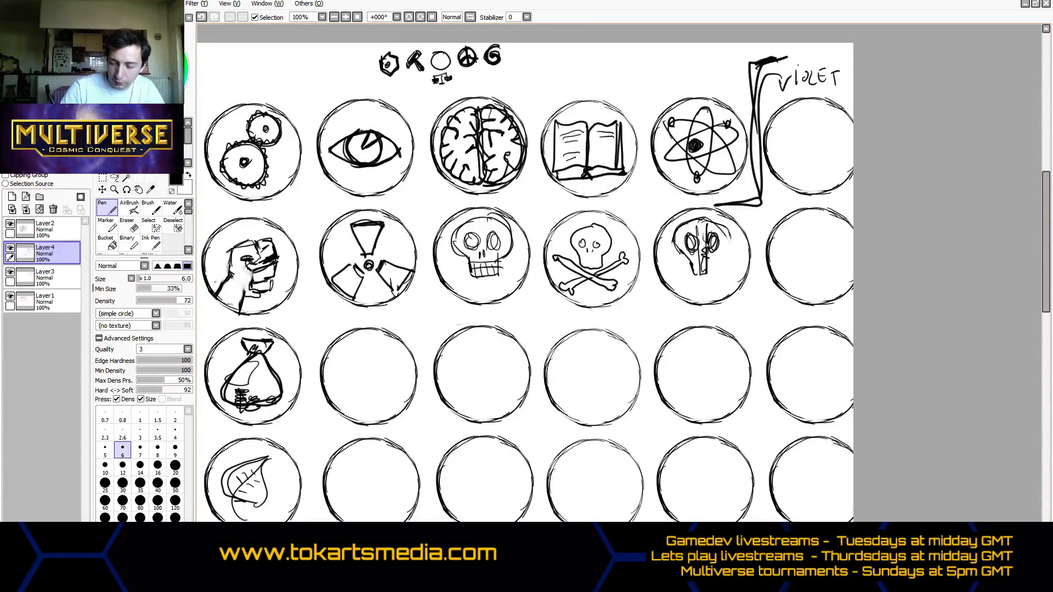
mouse_move(678, 281)
left_mouse_down()
mouse_move(721, 283)
mouse_move(723, 261)
mouse_move(716, 273)
mouse_move(740, 260)
mouse_move(725, 285)
mouse_move(711, 268)
mouse_move(729, 234)
mouse_move(687, 259)
mouse_move(708, 255)
mouse_move(703, 284)
mouse_move(688, 270)
mouse_move(719, 255)
left_mouse_up()
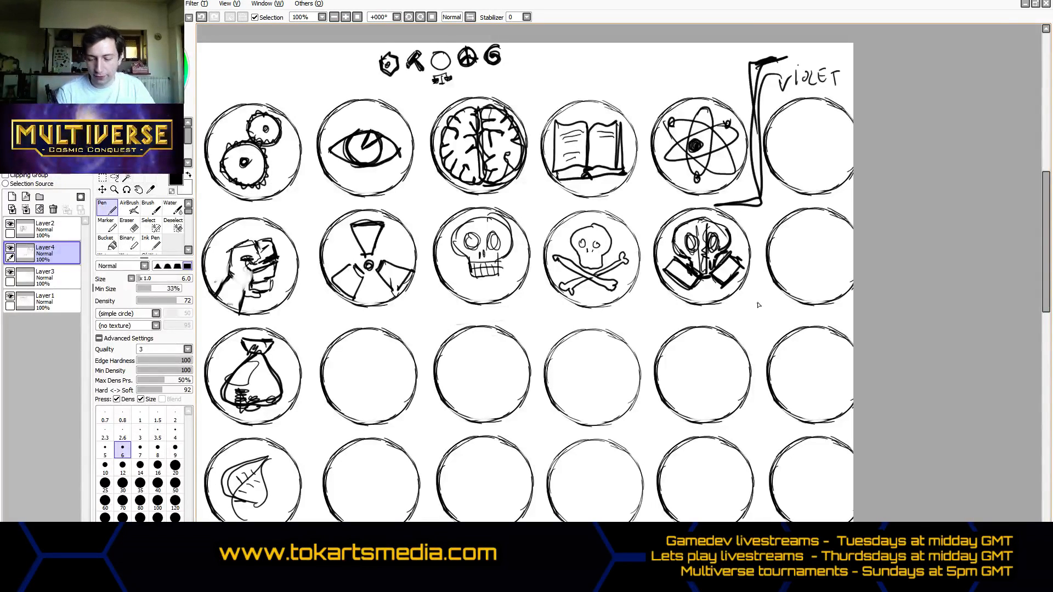
left_click_drag(717, 271, 725, 281)
left_click_drag(720, 266, 736, 273)
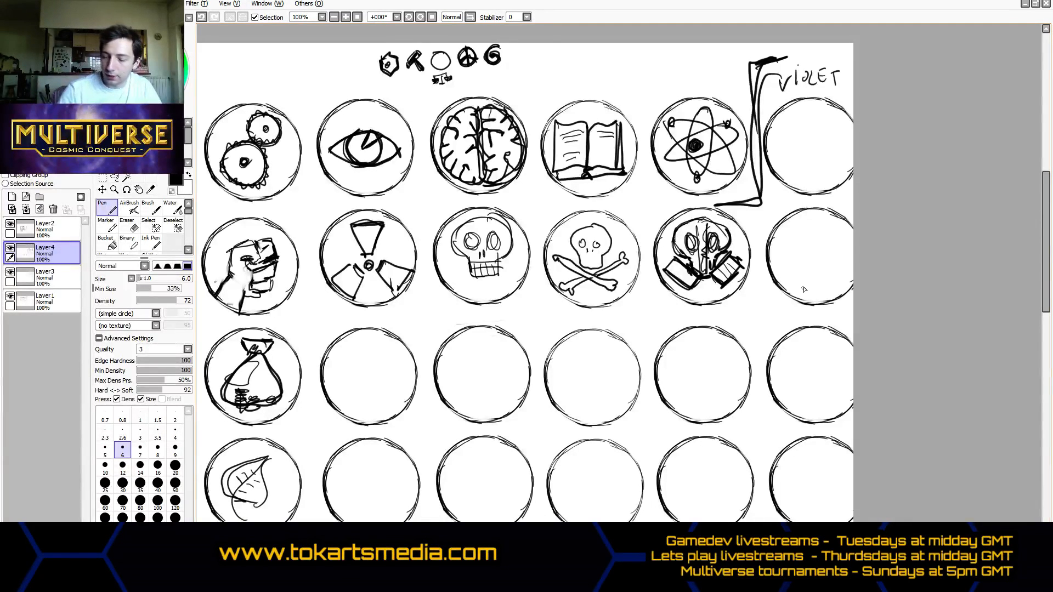
mouse_move(804, 289)
left_mouse_down()
mouse_move(797, 272)
mouse_move(831, 270)
mouse_move(809, 293)
left_mouse_up()
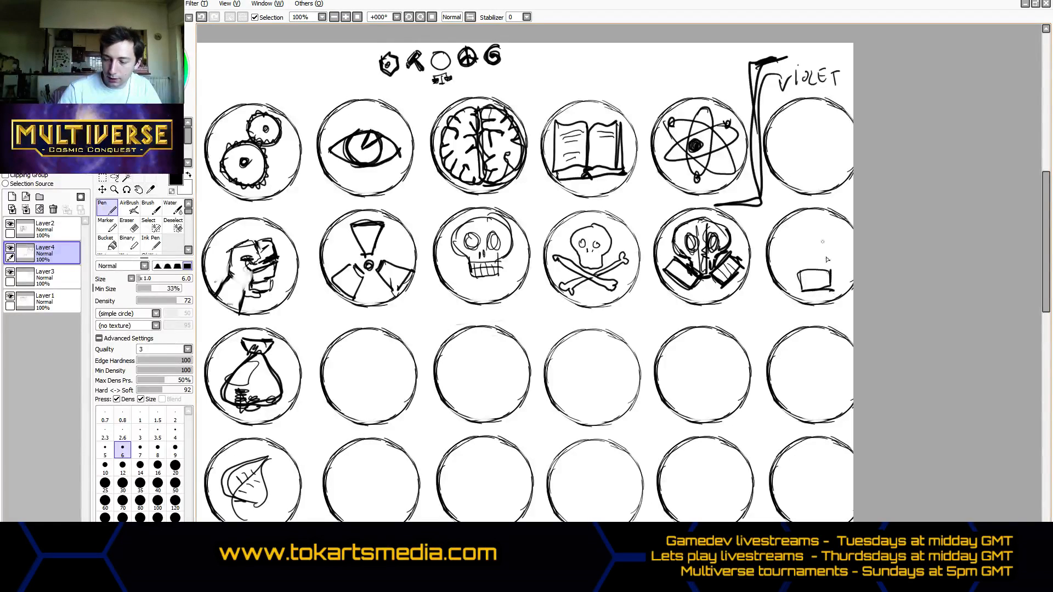
key("ctrl+z")
key("ctrl+z")
key("ctrl+z")
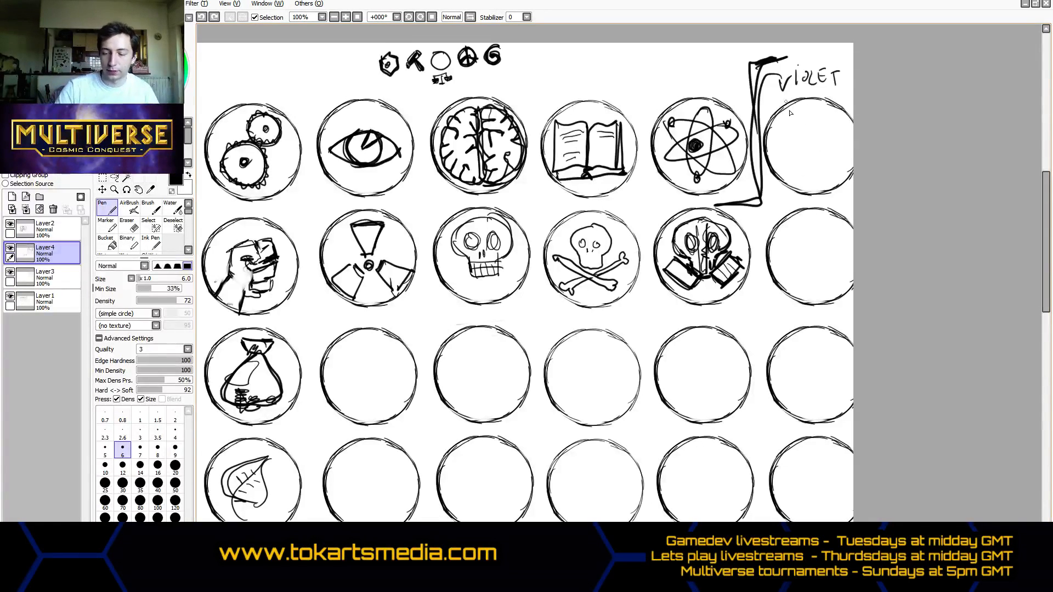
- Cross out the last circles of the first two rows and draw a long vertical divider before the eye and radiation column
left_click_drag(788, 102, 840, 306)
left_click_drag(846, 109, 810, 309)
left_click_drag(707, 541, 682, 540)
left_click_drag(391, 46, 406, 513)
scroll(1030, 310, "down", 3)
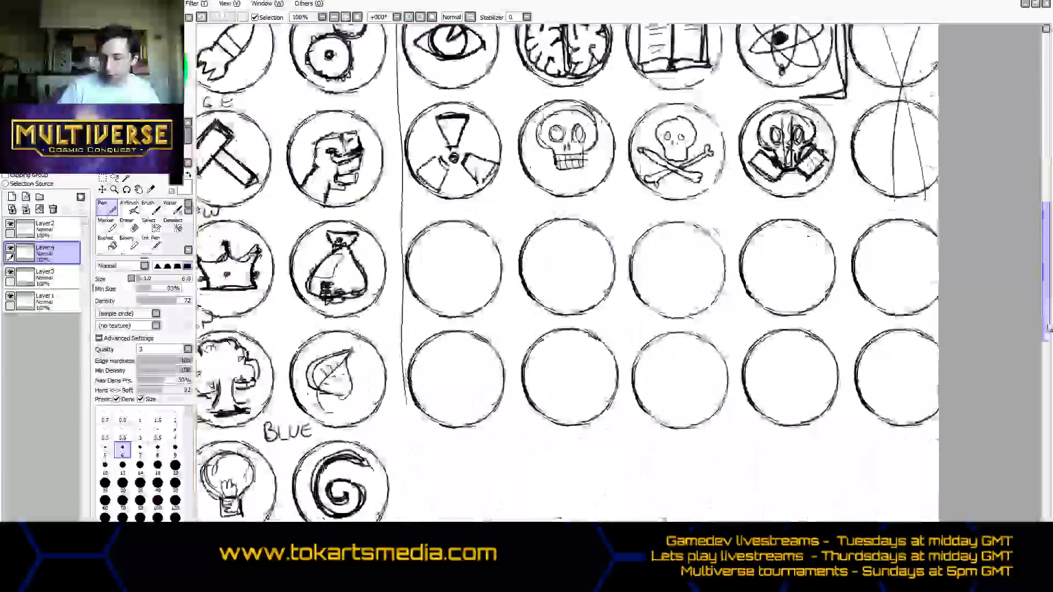
left_click_drag(402, 340, 420, 513)
- Sketch a front-facing gas mask with oval eyes and a single boxy filter in the third-row circle below the radiation symbol
scroll(775, 407, "up", 3)
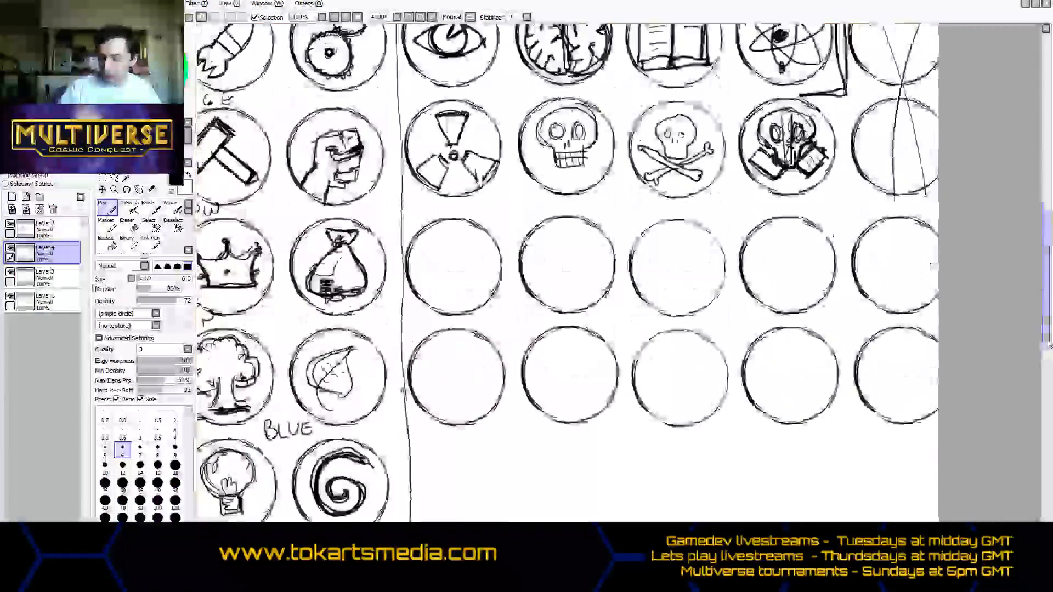
mouse_move(438, 336)
left_mouse_down()
mouse_move(455, 332)
mouse_move(438, 336)
mouse_move(441, 378)
mouse_move(459, 388)
mouse_move(439, 406)
mouse_move(475, 402)
left_mouse_up()
mouse_move(473, 385)
left_mouse_down()
mouse_move(475, 398)
mouse_move(465, 384)
mouse_move(475, 366)
mouse_move(450, 329)
mouse_move(479, 378)
left_mouse_up()
mouse_move(438, 351)
left_mouse_down()
mouse_move(444, 372)
mouse_move(470, 367)
left_mouse_up()
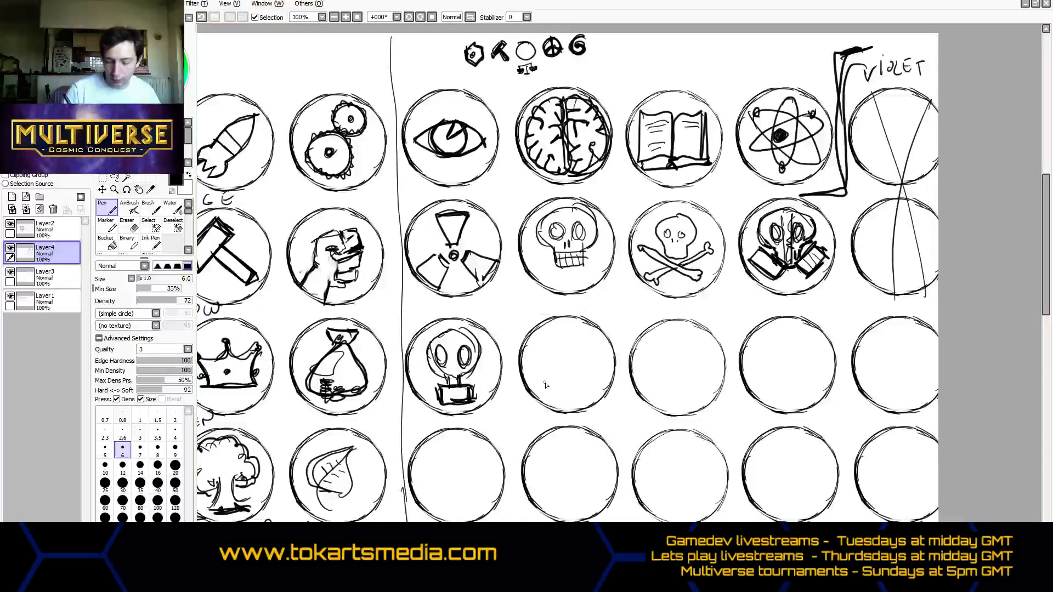
key("ctrl+z")
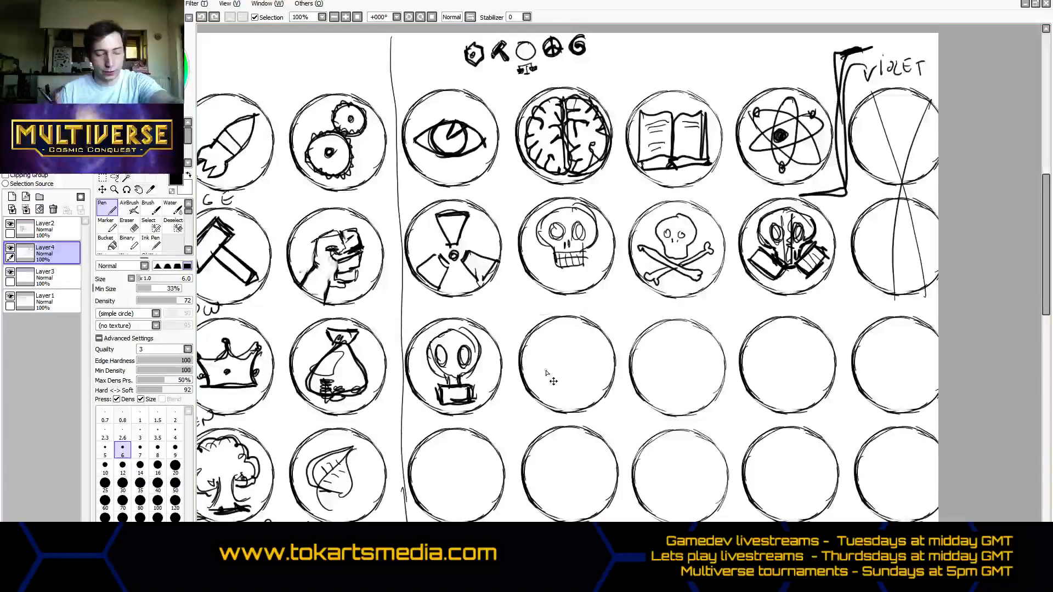
- Fill the second-row gas mask below the atom with black, and erase the whole drawing from its circle
left_click(107, 242)
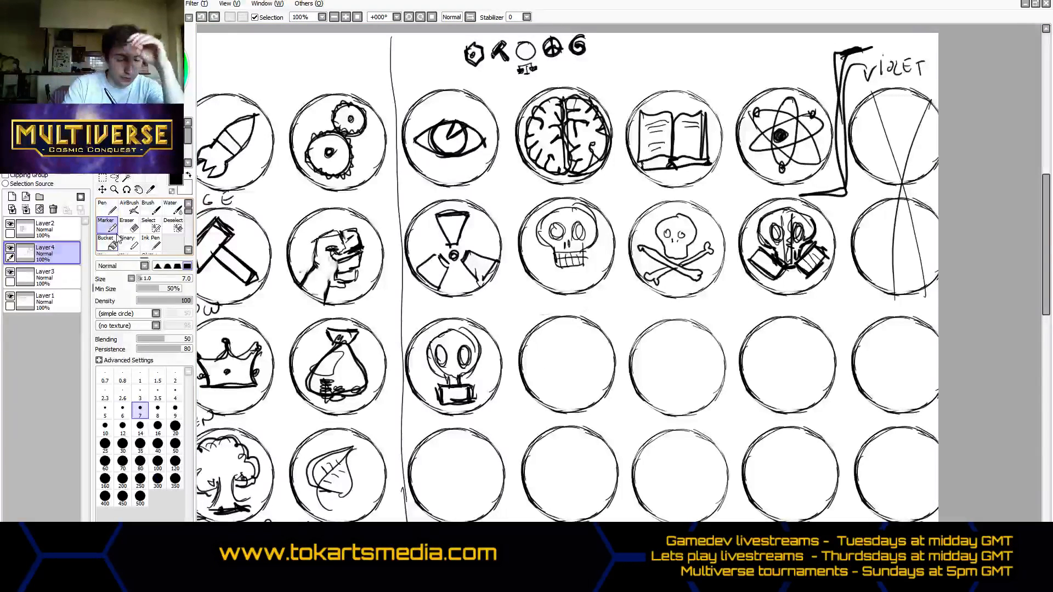
left_click(785, 257)
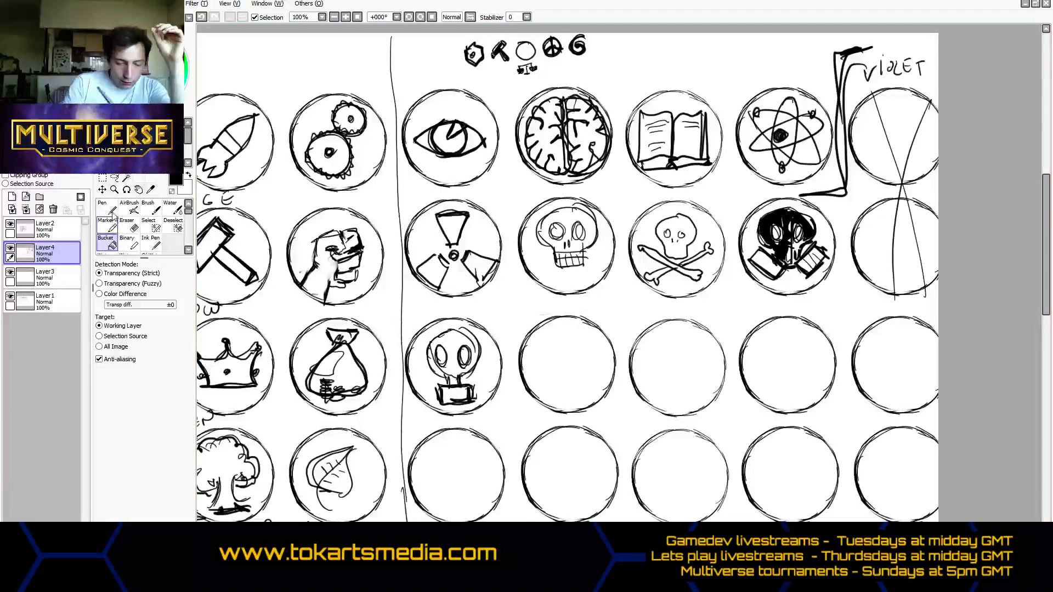
left_click(127, 225)
mouse_move(788, 253)
left_mouse_down()
mouse_move(782, 228)
mouse_move(794, 250)
mouse_move(806, 243)
mouse_move(779, 260)
mouse_move(759, 242)
mouse_move(812, 257)
left_mouse_up()
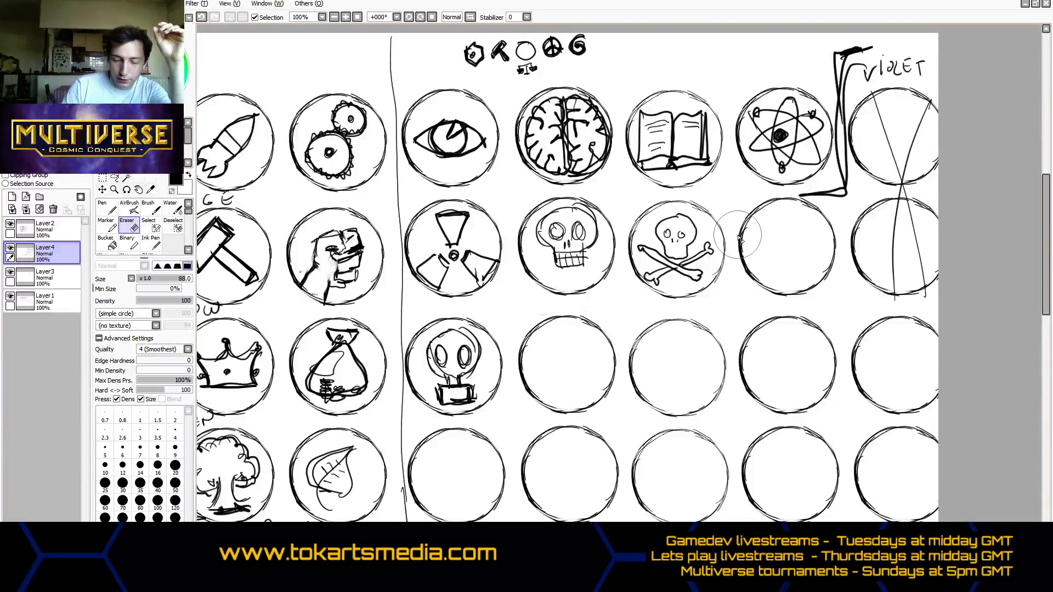
- Redraw the gas mask below the atom with two angled filters, a rounded hood, round eyes and a central snout
left_click(107, 225)
left_click(107, 208)
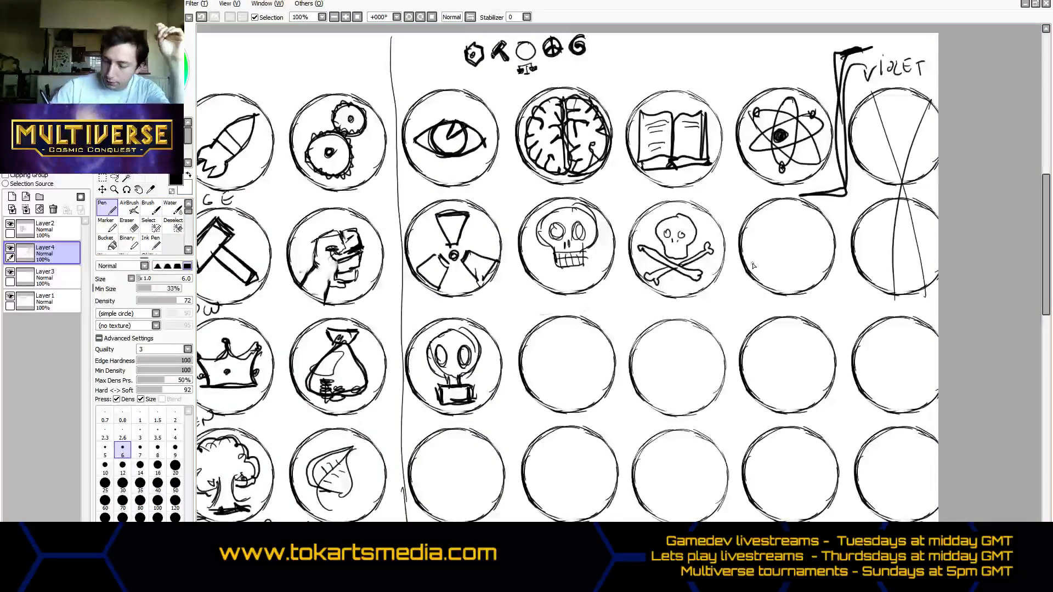
mouse_move(773, 261)
left_mouse_down()
mouse_move(767, 258)
mouse_move(776, 277)
mouse_move(819, 263)
mouse_move(803, 271)
mouse_move(807, 263)
mouse_move(806, 278)
mouse_move(826, 252)
mouse_move(813, 274)
mouse_move(769, 259)
mouse_move(804, 255)
left_mouse_up()
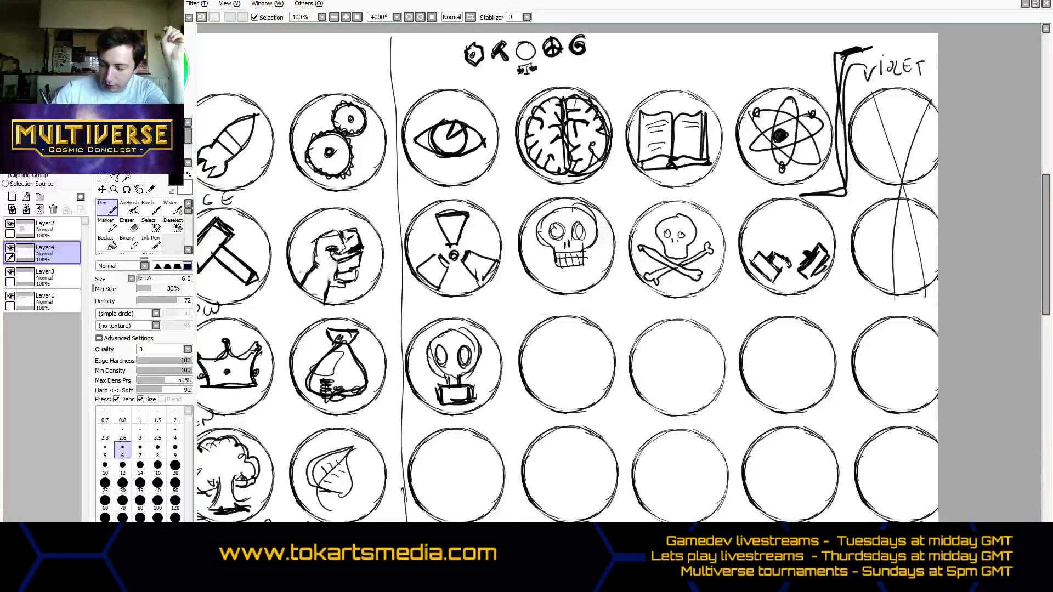
left_click_drag(794, 264, 807, 248)
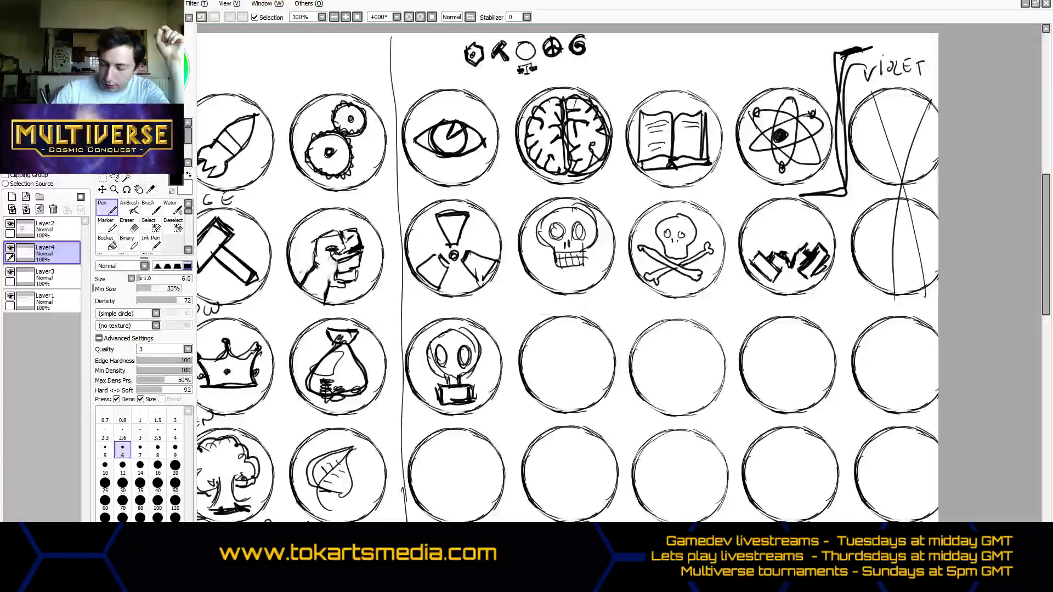
mouse_move(764, 217)
left_mouse_down()
mouse_move(764, 243)
mouse_move(789, 211)
mouse_move(811, 221)
mouse_move(812, 237)
left_mouse_up()
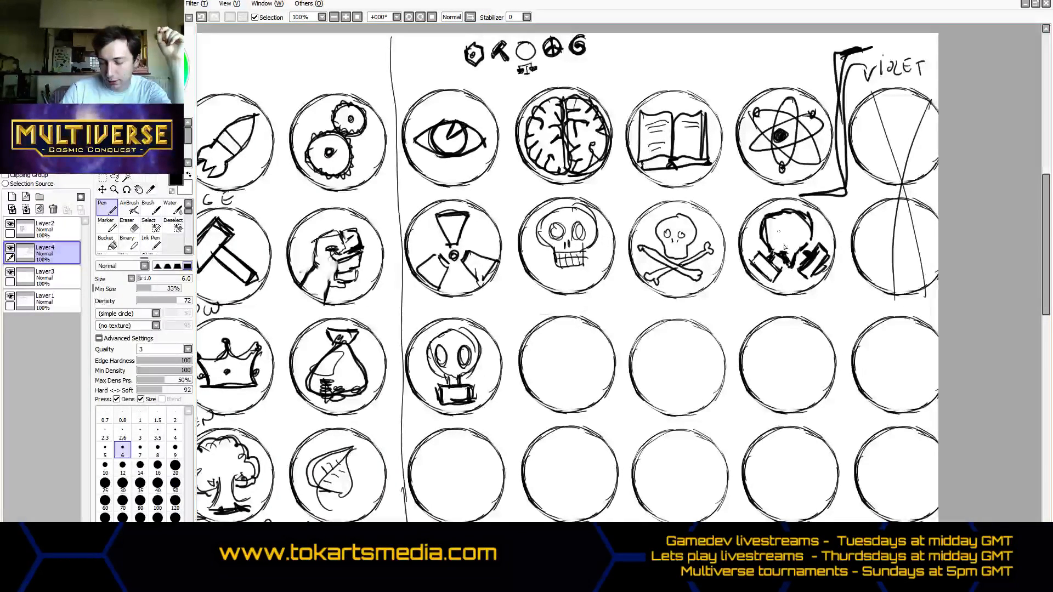
left_click_drag(765, 237, 794, 210)
mouse_move(782, 208)
left_mouse_down()
mouse_move(810, 245)
mouse_move(773, 229)
mouse_move(800, 241)
mouse_move(787, 250)
mouse_move(777, 216)
mouse_move(760, 239)
mouse_move(797, 271)
mouse_move(796, 255)
left_mouse_up()
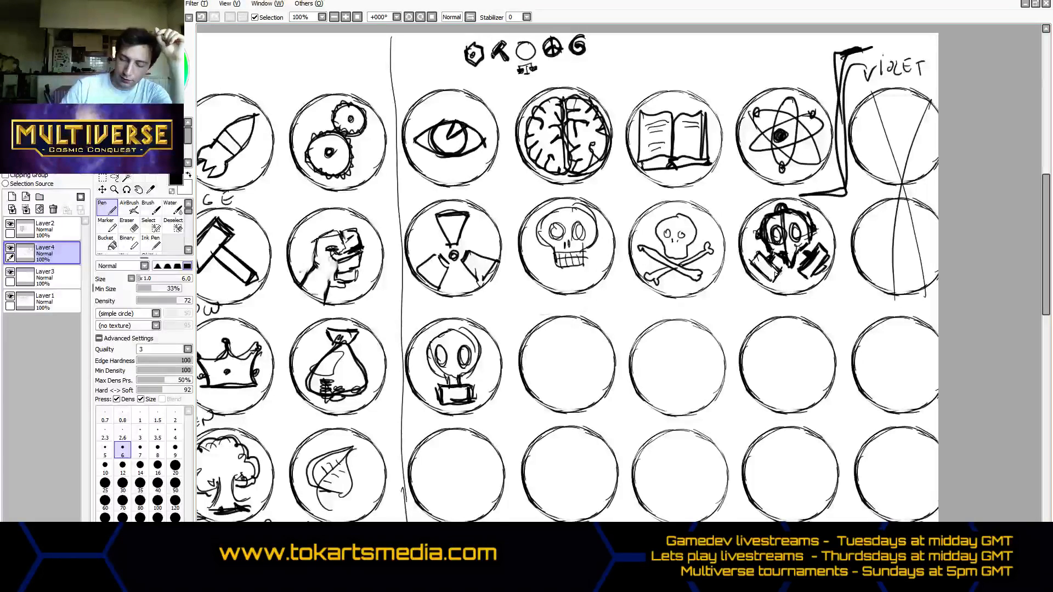
mouse_move(784, 248)
left_mouse_down()
mouse_move(798, 248)
mouse_move(791, 273)
left_mouse_up()
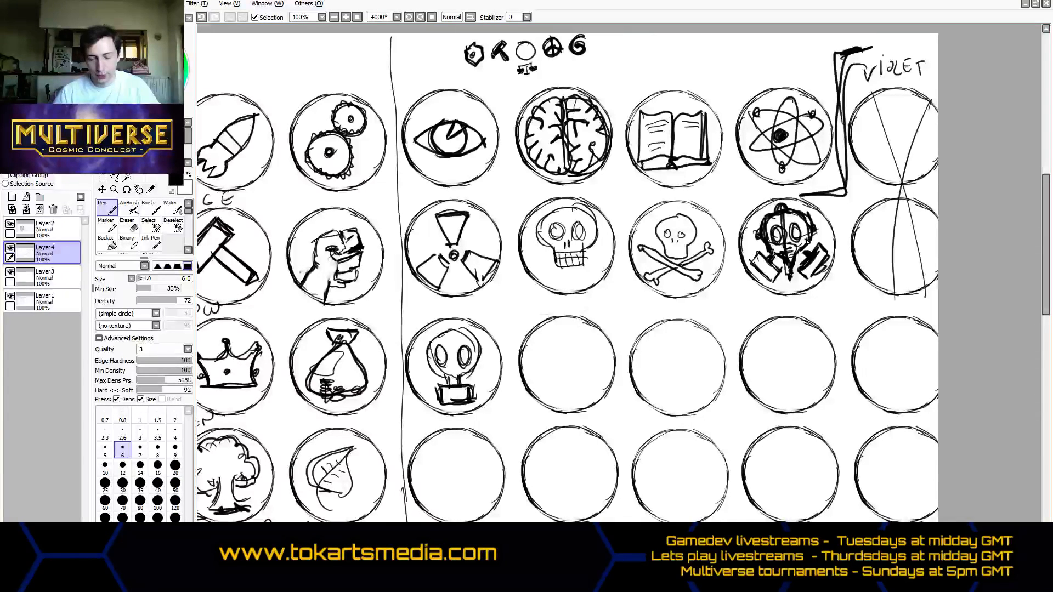
- Sketch a palm-like gushing plume with drooping arcs on a ground line in the seventh circle of the third row
mouse_move(528, 390)
left_mouse_down()
mouse_move(611, 386)
mouse_move(561, 380)
mouse_move(555, 353)
mouse_move(545, 370)
mouse_move(544, 361)
mouse_move(568, 399)
mouse_move(559, 341)
mouse_move(571, 365)
mouse_move(585, 339)
mouse_move(573, 362)
mouse_move(594, 357)
mouse_move(578, 364)
mouse_move(569, 398)
mouse_move(563, 383)
mouse_move(579, 399)
left_mouse_up()
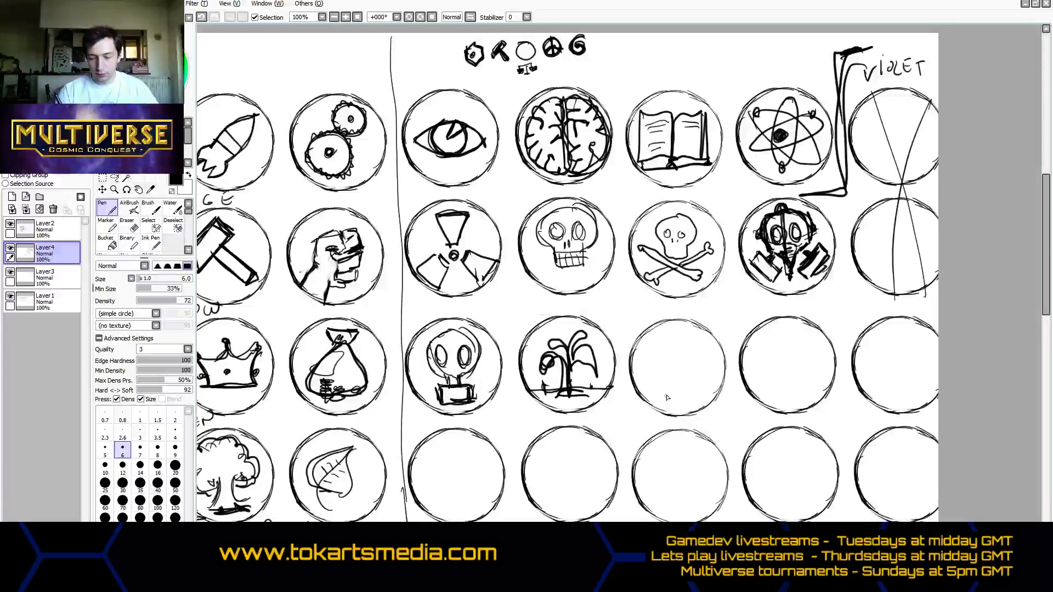
- Sketch a tall lattice tower with cross-braced sides in the eighth circle of the third row
mouse_move(662, 340)
left_mouse_down()
mouse_move(684, 339)
mouse_move(692, 387)
mouse_move(663, 347)
mouse_move(685, 356)
mouse_move(662, 372)
mouse_move(693, 391)
mouse_move(679, 376)
mouse_move(683, 341)
mouse_move(675, 365)
mouse_move(684, 379)
mouse_move(684, 339)
mouse_move(668, 343)
mouse_move(697, 348)
left_mouse_up()
left_click_drag(695, 339, 702, 386)
mouse_move(676, 332)
left_mouse_down()
mouse_move(698, 336)
mouse_move(670, 360)
mouse_move(678, 390)
left_mouse_up()
left_click_drag(668, 333, 672, 373)
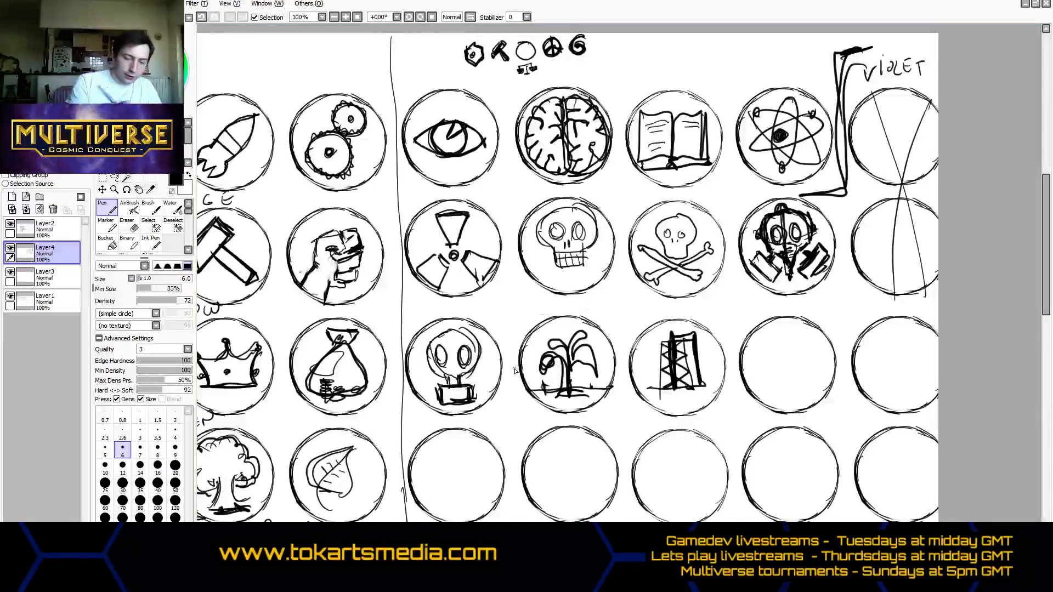
- Erase the gushing plume from the third row's seventh circle and redraw the damaged parts of the circle's outline
left_click(128, 225)
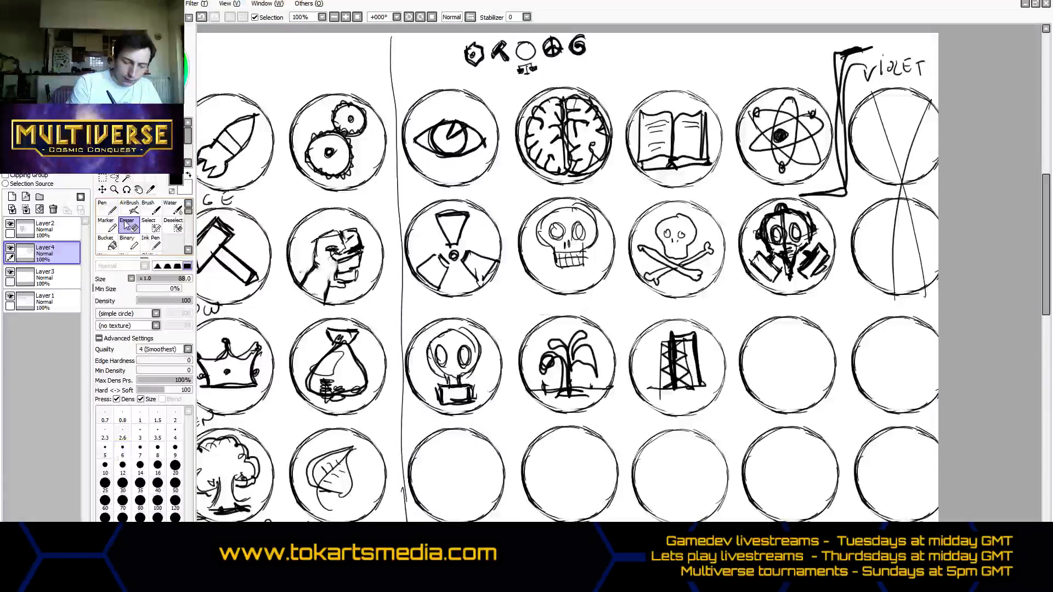
mouse_move(570, 383)
left_mouse_down()
mouse_move(565, 362)
mouse_move(584, 354)
left_mouse_up()
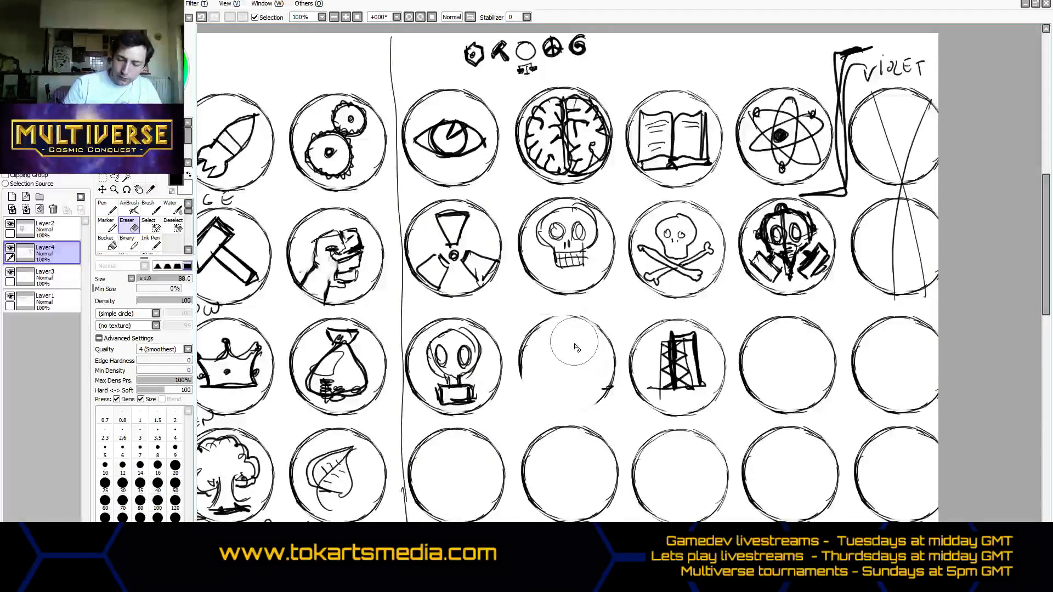
left_click(113, 226)
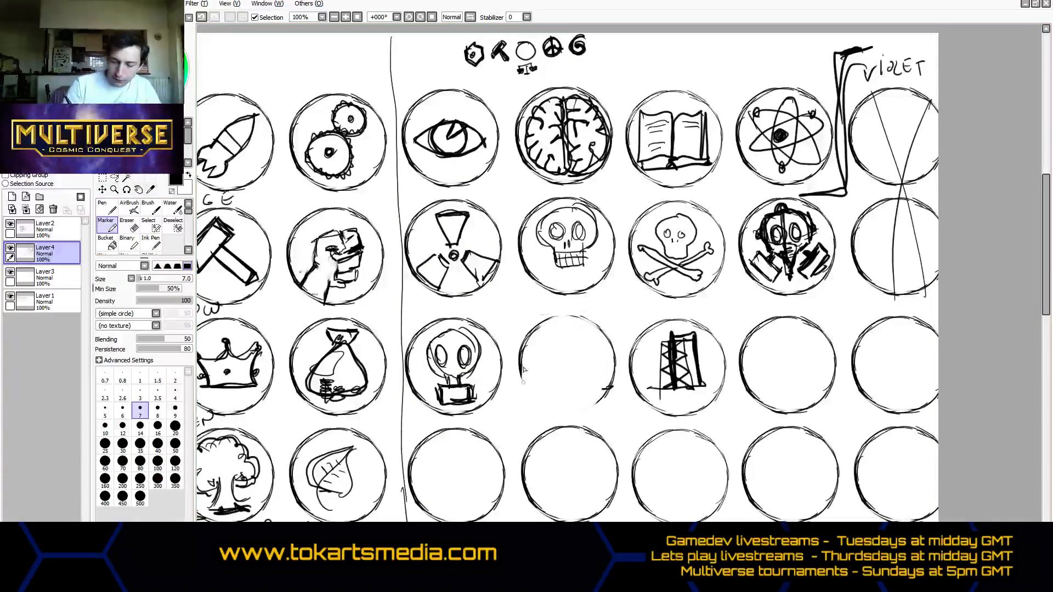
mouse_move(523, 372)
left_mouse_down()
mouse_move(545, 405)
mouse_move(541, 383)
mouse_move(586, 420)
mouse_move(601, 397)
left_mouse_up()
left_click(112, 209)
left_click_drag(541, 318, 575, 315)
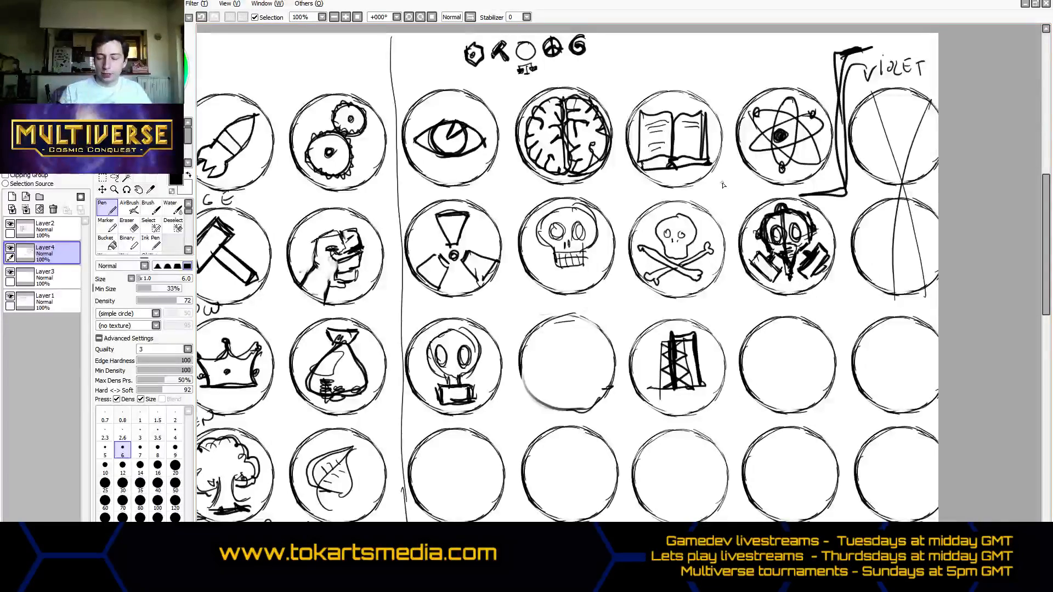
- Review the red, orange, yellow and green icon groups across the rest of the grid
scroll(620, 277, "left", 9)
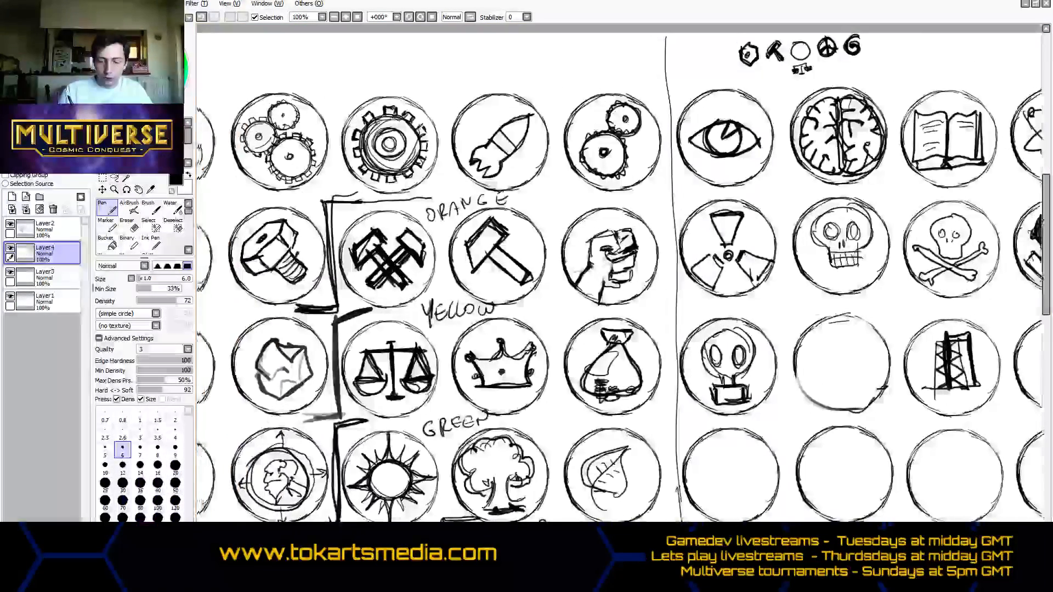
scroll(620, 277, "left", 1)
scroll(620, 277, "right", 2)
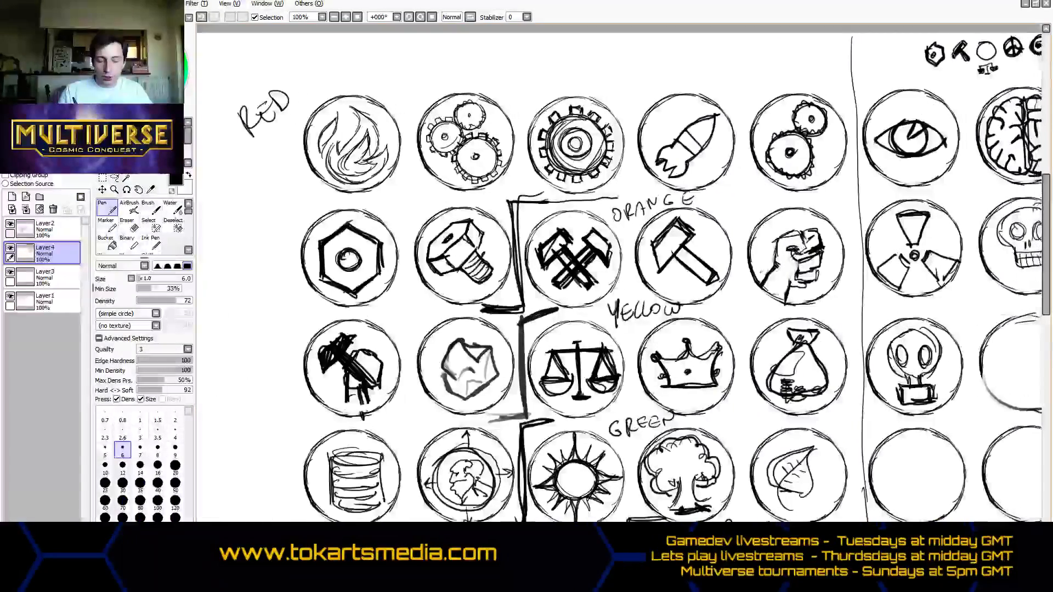
scroll(620, 277, "right", 2)
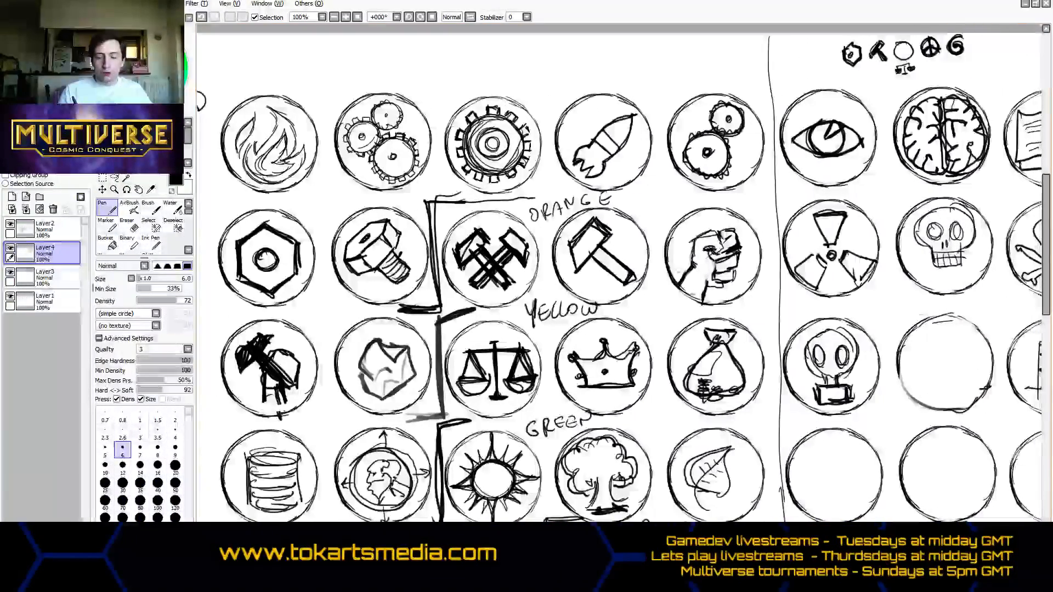
scroll(620, 277, "right", 6)
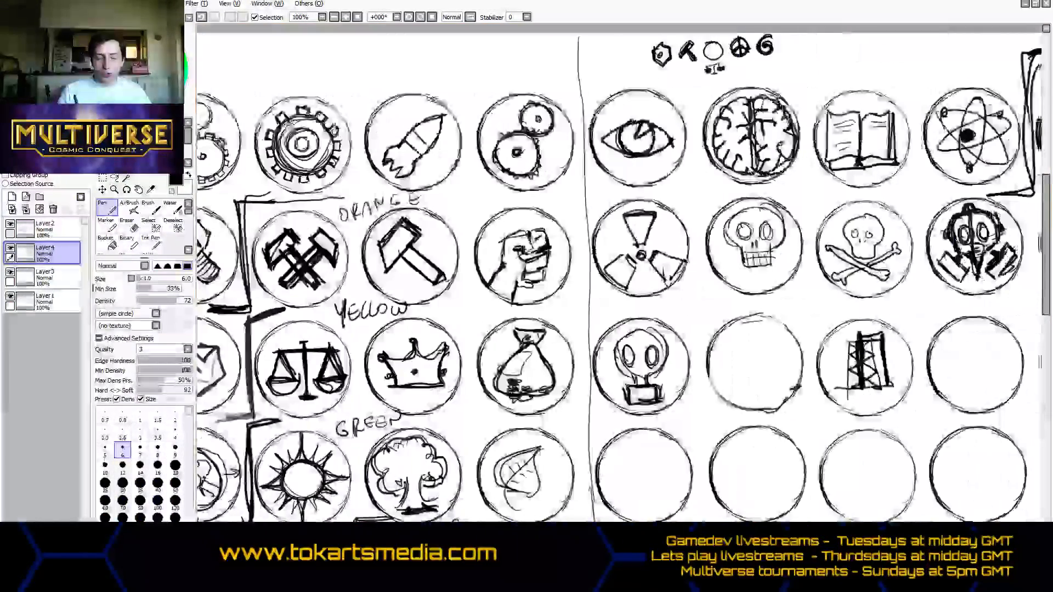
scroll(619, 277, "right", 2)
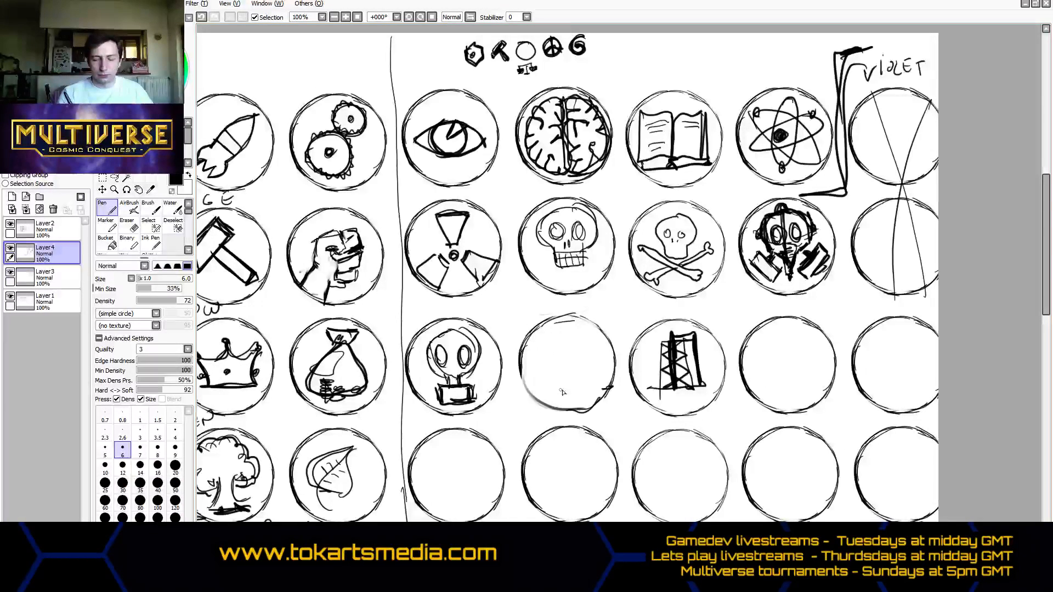
mouse_move(559, 362)
left_mouse_down()
mouse_move(561, 391)
mouse_move(560, 364)
mouse_move(567, 390)
mouse_move(569, 369)
mouse_move(570, 393)
mouse_move(558, 364)
left_mouse_up()
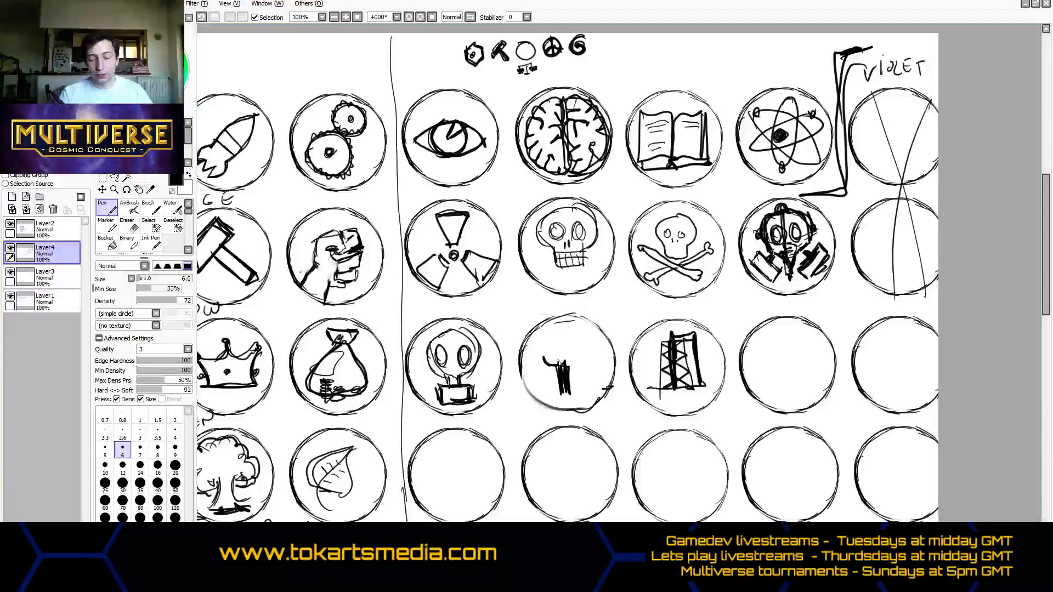
left_click(112, 245)
left_click(130, 226)
mouse_move(563, 359)
left_mouse_down()
mouse_move(557, 348)
mouse_move(570, 364)
left_mouse_up()
left_click(112, 213)
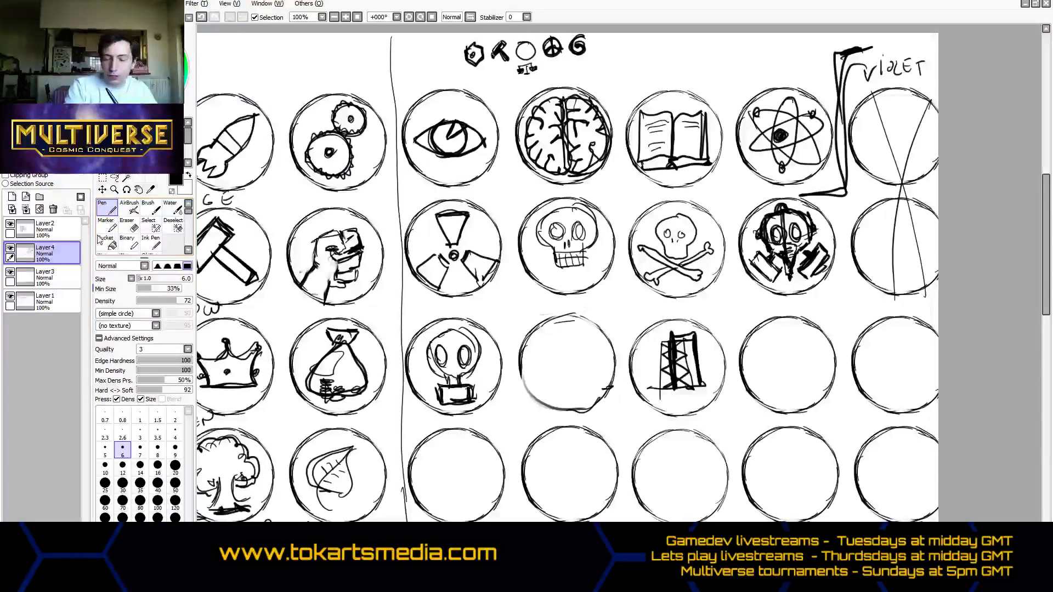
- Erase the lattice tower from the eighth circle of the third row
left_click(130, 226)
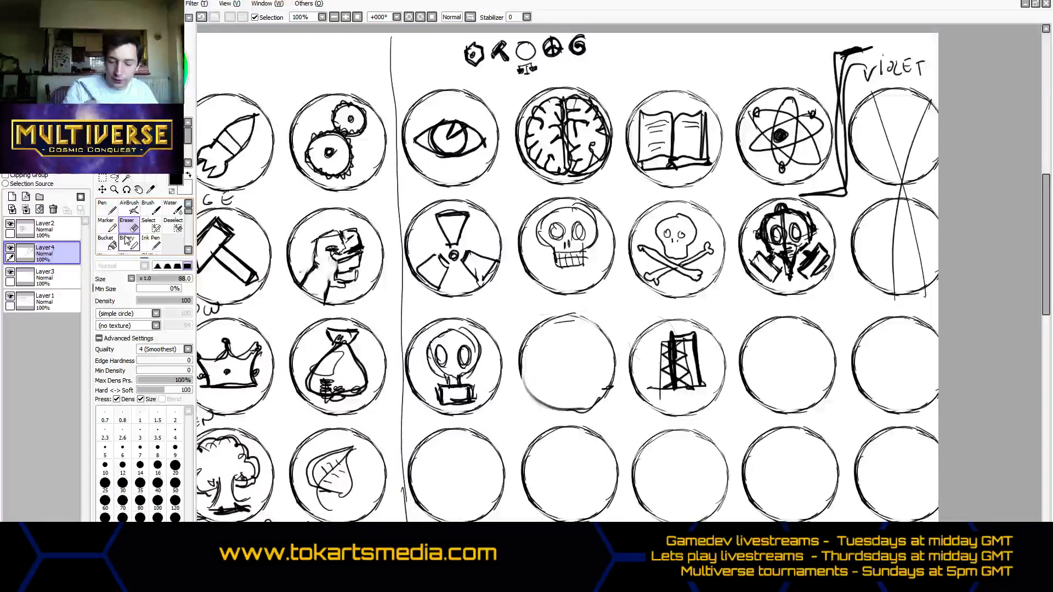
mouse_move(690, 345)
left_mouse_down()
mouse_move(663, 382)
mouse_move(693, 336)
mouse_move(701, 362)
left_mouse_up()
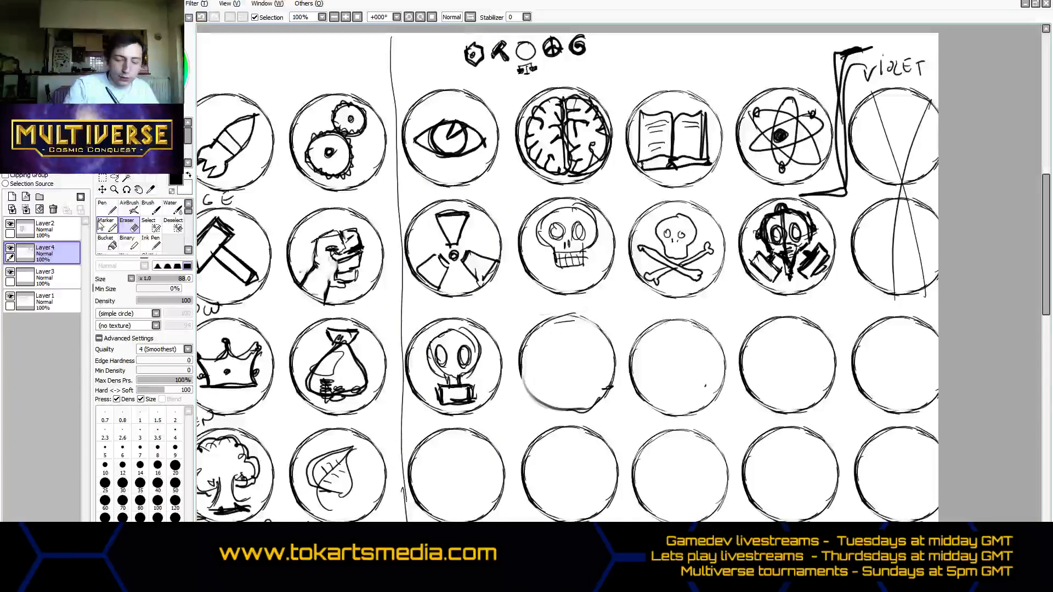
left_click(106, 224)
- Draw a bracket after the third row's gas mask and letter COLORLESS above the circles that follow
left_click(106, 207)
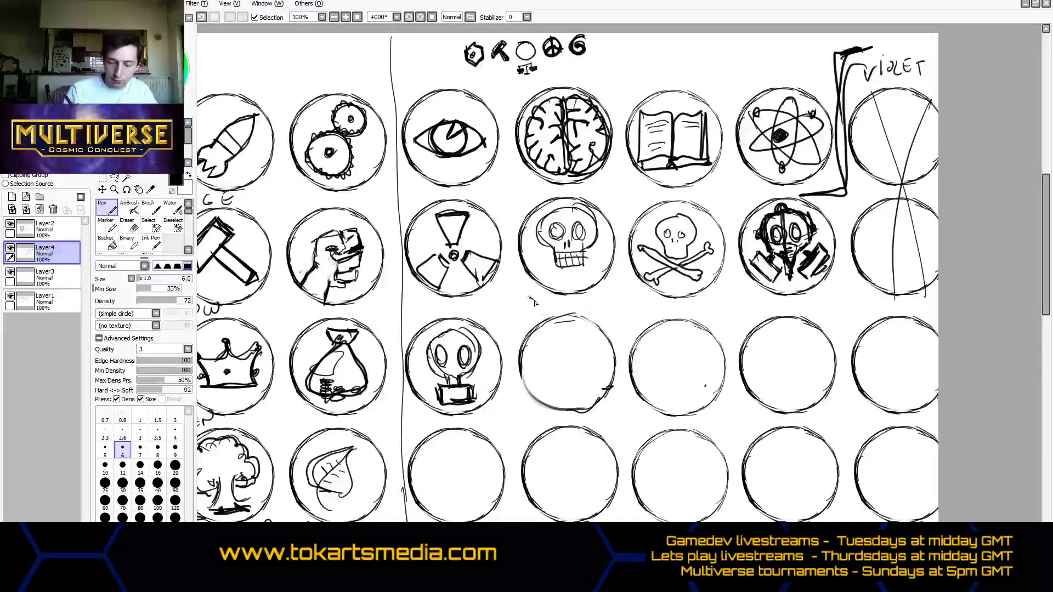
mouse_move(533, 298)
left_mouse_down()
mouse_move(494, 417)
mouse_move(483, 418)
left_mouse_up()
left_click_drag(609, 308, 608, 318)
mouse_move(616, 311)
left_mouse_down()
mouse_move(697, 308)
mouse_move(719, 293)
left_mouse_up()
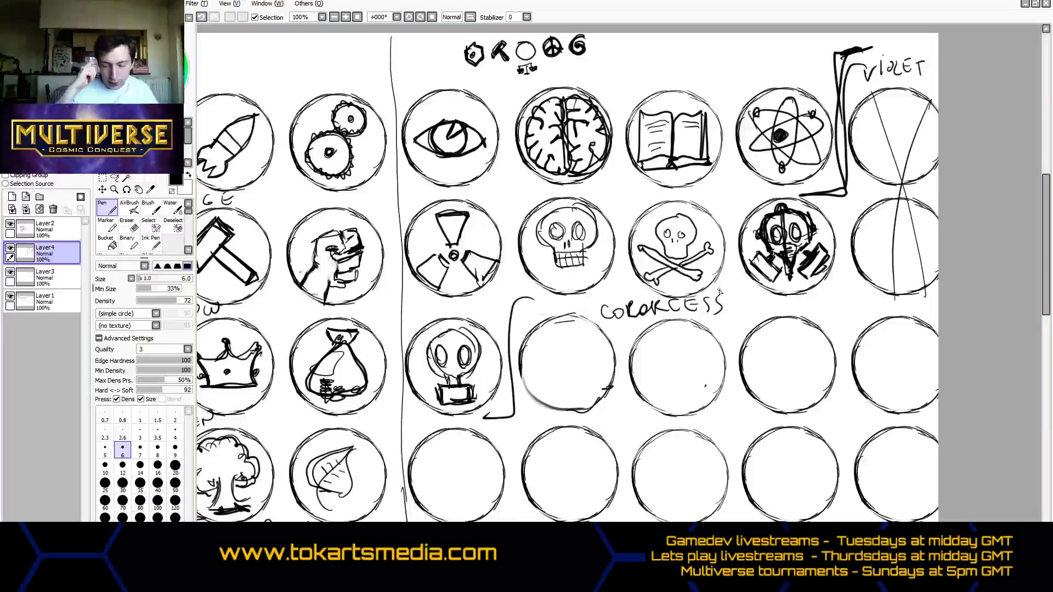
- Draw a four-pointed star labelled MAGIC and a black six-pointed star labelled POKEMON in the third row's seventh and eighth circles
mouse_move(537, 419)
left_mouse_down()
mouse_move(544, 399)
mouse_move(553, 417)
mouse_move(569, 398)
mouse_move(593, 416)
left_mouse_up()
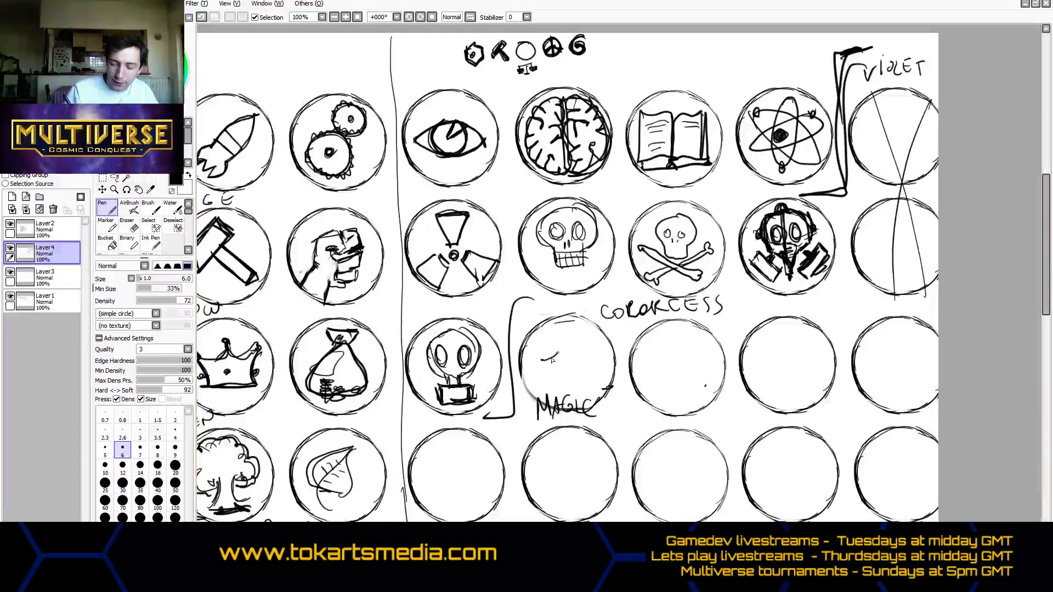
mouse_move(570, 328)
left_mouse_down()
mouse_move(538, 365)
mouse_move(569, 403)
mouse_move(600, 366)
mouse_move(575, 399)
mouse_move(596, 369)
mouse_move(569, 330)
mouse_move(591, 361)
mouse_move(565, 332)
mouse_move(538, 364)
mouse_move(573, 356)
left_mouse_up()
mouse_move(662, 415)
left_mouse_down()
mouse_move(656, 400)
mouse_move(683, 419)
mouse_move(727, 400)
mouse_move(731, 387)
left_mouse_up()
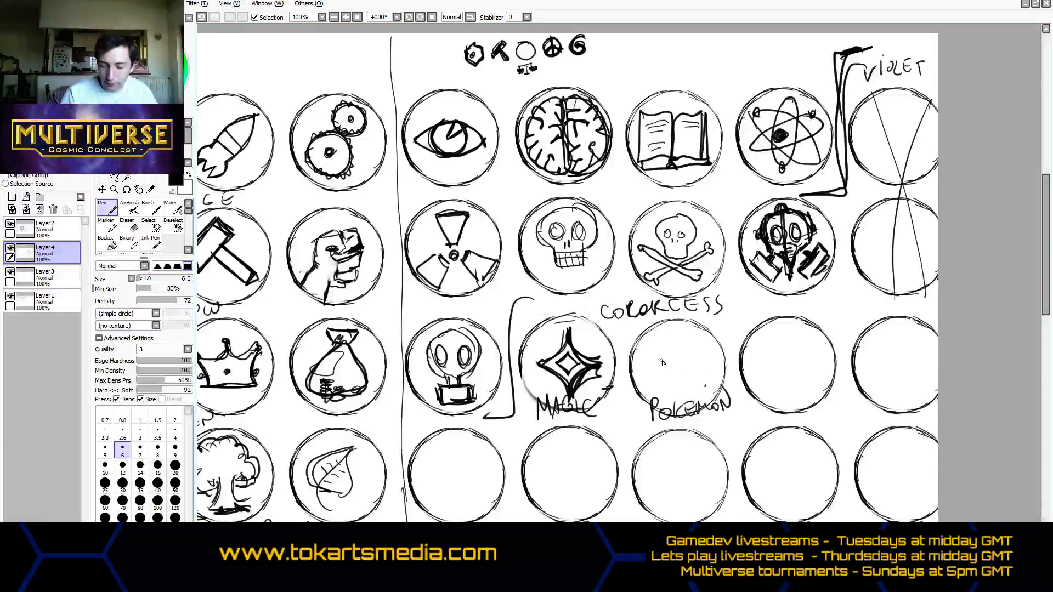
mouse_move(651, 348)
left_mouse_down()
mouse_move(673, 366)
mouse_move(676, 337)
mouse_move(671, 365)
mouse_move(651, 353)
mouse_move(673, 365)
mouse_move(655, 382)
mouse_move(679, 373)
mouse_move(682, 403)
left_mouse_up()
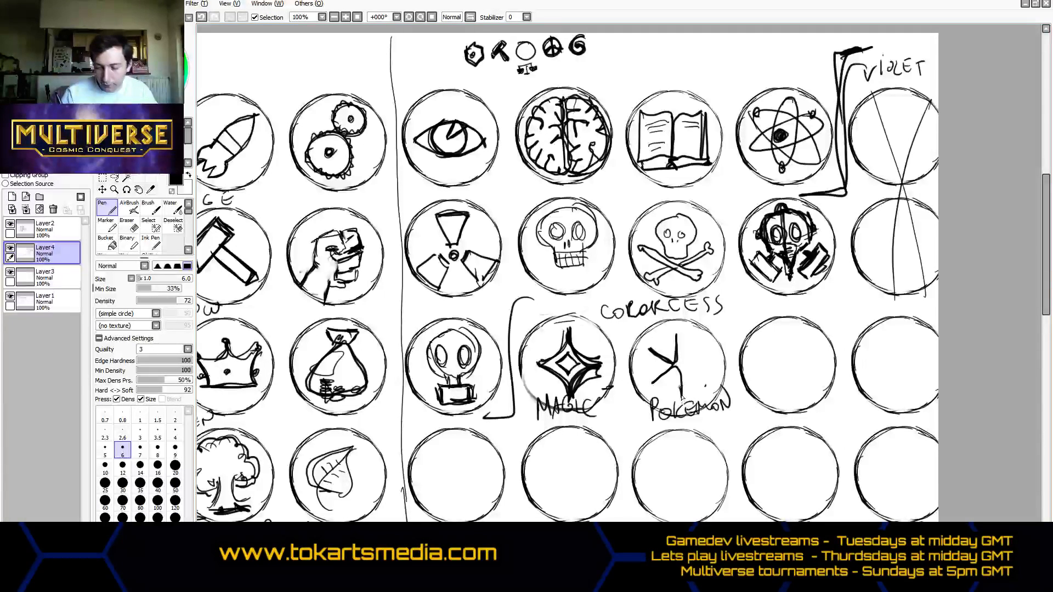
mouse_move(676, 361)
left_mouse_down()
mouse_move(680, 393)
mouse_move(665, 378)
left_mouse_up()
mouse_move(678, 373)
left_mouse_down()
mouse_move(706, 349)
mouse_move(691, 359)
mouse_move(703, 379)
mouse_move(679, 370)
mouse_move(705, 382)
mouse_move(683, 373)
mouse_move(680, 397)
mouse_move(666, 380)
mouse_move(657, 384)
mouse_move(668, 376)
mouse_move(650, 350)
mouse_move(675, 337)
mouse_move(701, 354)
left_mouse_up()
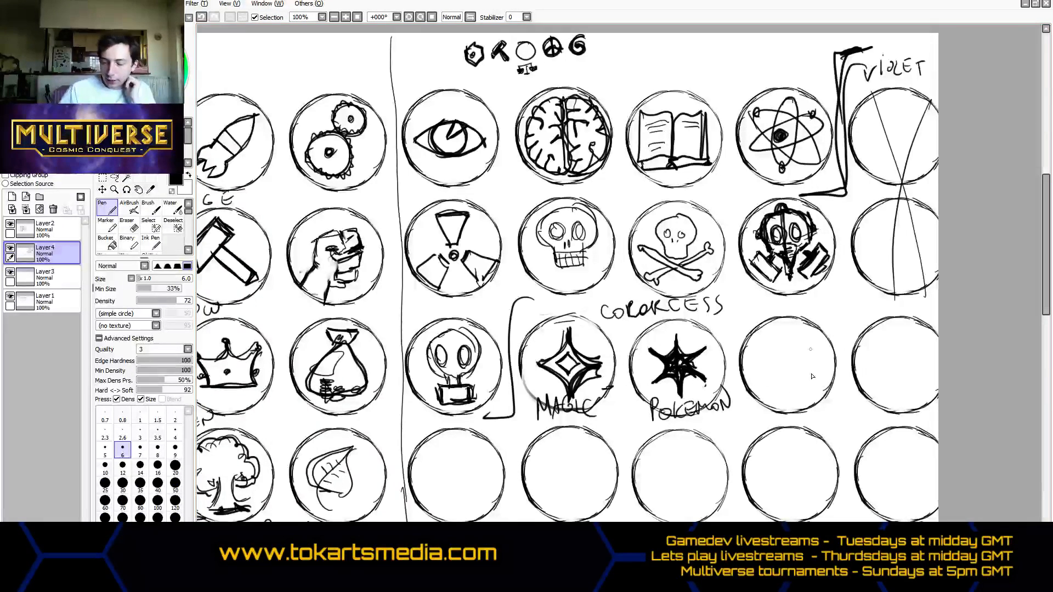
- Draw a thick ring in the third row's ninth circle and a diamond outline in the fourth row's sixth circle
mouse_move(769, 347)
left_mouse_down()
mouse_move(804, 380)
mouse_move(763, 370)
mouse_move(813, 368)
mouse_move(774, 385)
mouse_move(810, 342)
mouse_move(785, 390)
mouse_move(794, 340)
mouse_move(816, 373)
mouse_move(773, 340)
mouse_move(796, 389)
mouse_move(766, 366)
mouse_move(811, 355)
mouse_move(800, 386)
mouse_move(779, 341)
mouse_move(797, 389)
mouse_move(804, 346)
left_mouse_up()
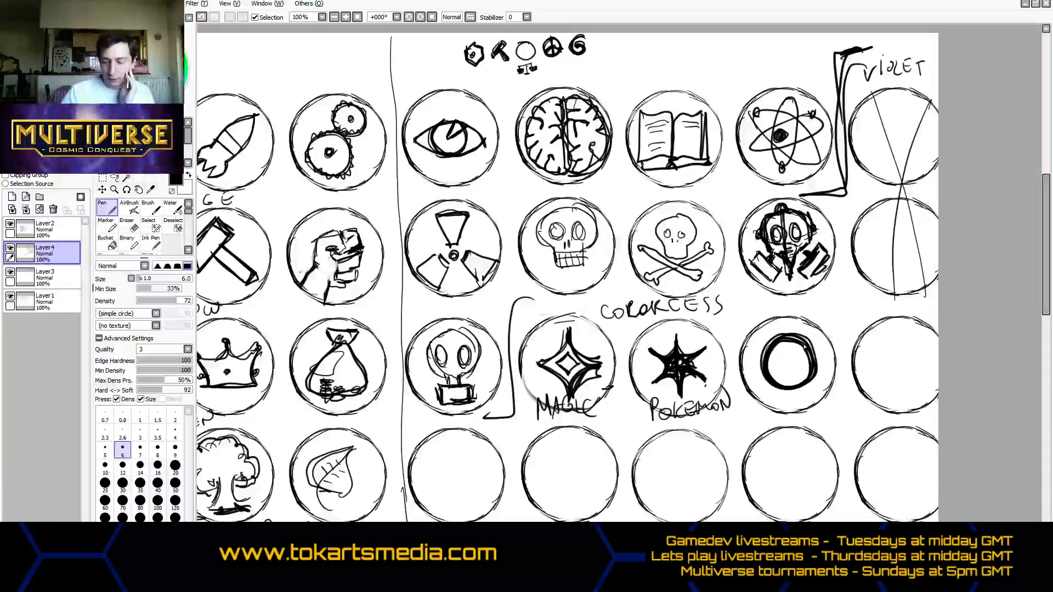
mouse_move(431, 483)
left_mouse_down()
mouse_move(460, 445)
mouse_move(486, 474)
left_mouse_up()
mouse_move(425, 475)
left_mouse_down()
mouse_move(464, 505)
mouse_move(483, 483)
left_mouse_up()
- Draw a hexagon with a double outline in the seventh circle of the fourth row
left_click_drag(542, 458, 545, 492)
mouse_move(541, 462)
left_mouse_down()
mouse_move(570, 441)
mouse_move(553, 457)
mouse_move(591, 449)
mouse_move(603, 487)
left_mouse_up()
left_click_drag(538, 487, 547, 496)
mouse_move(547, 494)
left_mouse_down()
mouse_move(571, 504)
mouse_move(606, 481)
left_mouse_up()
mouse_move(702, 548)
left_mouse_down()
mouse_move(572, 548)
mouse_move(722, 549)
left_mouse_up()
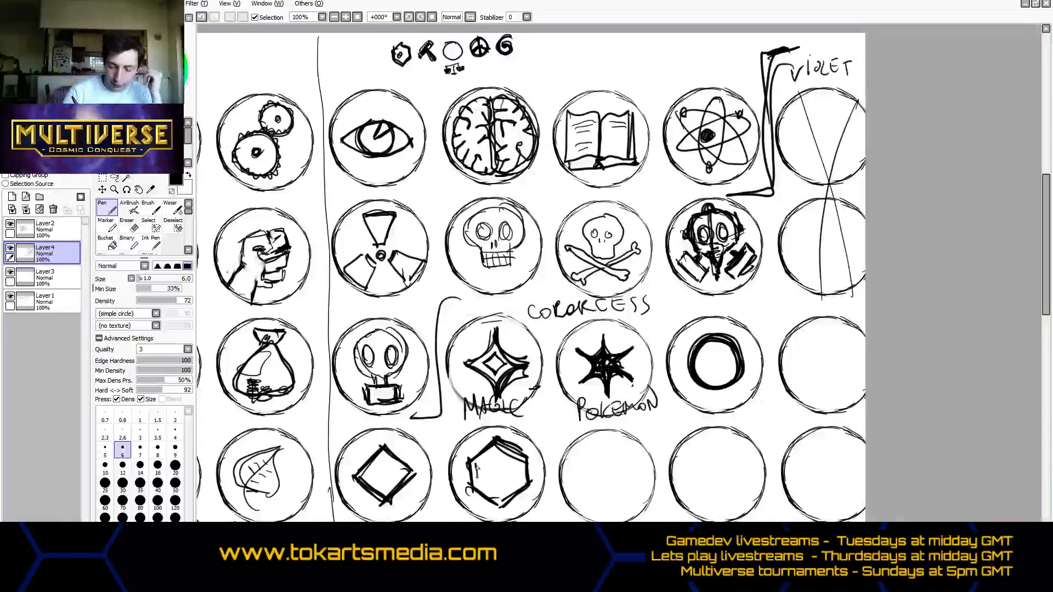
mouse_move(476, 466)
left_mouse_down()
mouse_move(480, 488)
mouse_move(477, 467)
mouse_move(496, 450)
mouse_move(521, 460)
mouse_move(522, 479)
mouse_move(477, 489)
mouse_move(497, 499)
mouse_move(490, 492)
mouse_move(524, 482)
left_mouse_up()
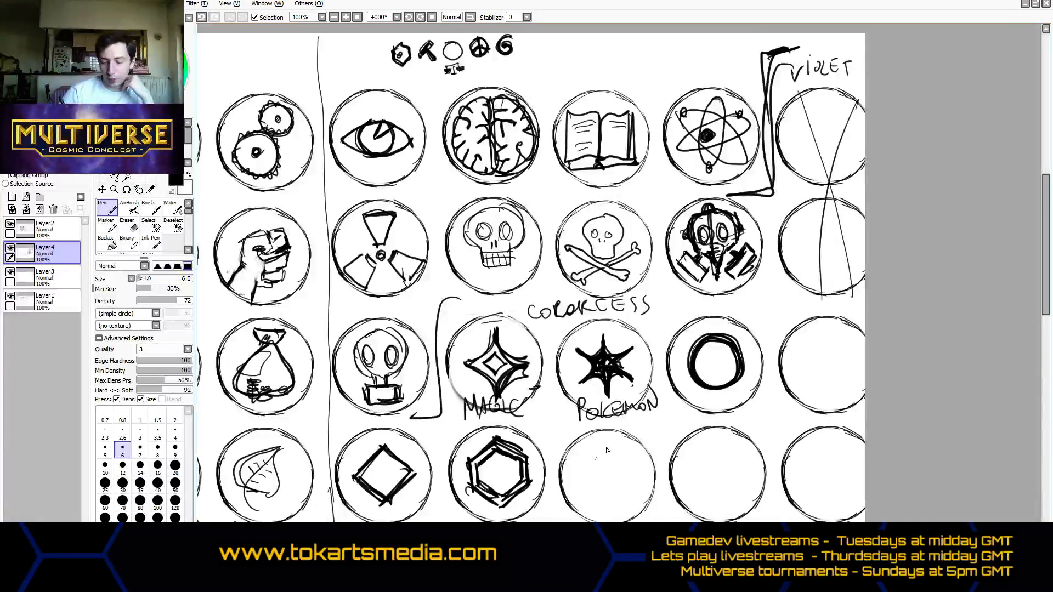
mouse_move(605, 446)
left_mouse_down()
mouse_move(583, 503)
mouse_move(629, 495)
mouse_move(584, 497)
left_mouse_up()
left_click_drag(583, 497, 634, 495)
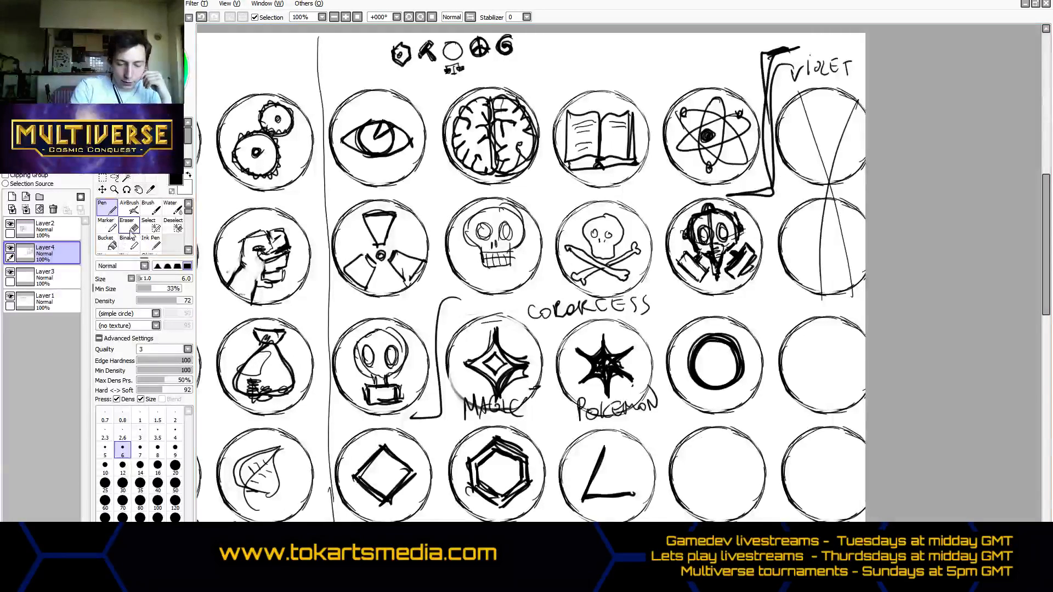
key("e")
key("e")
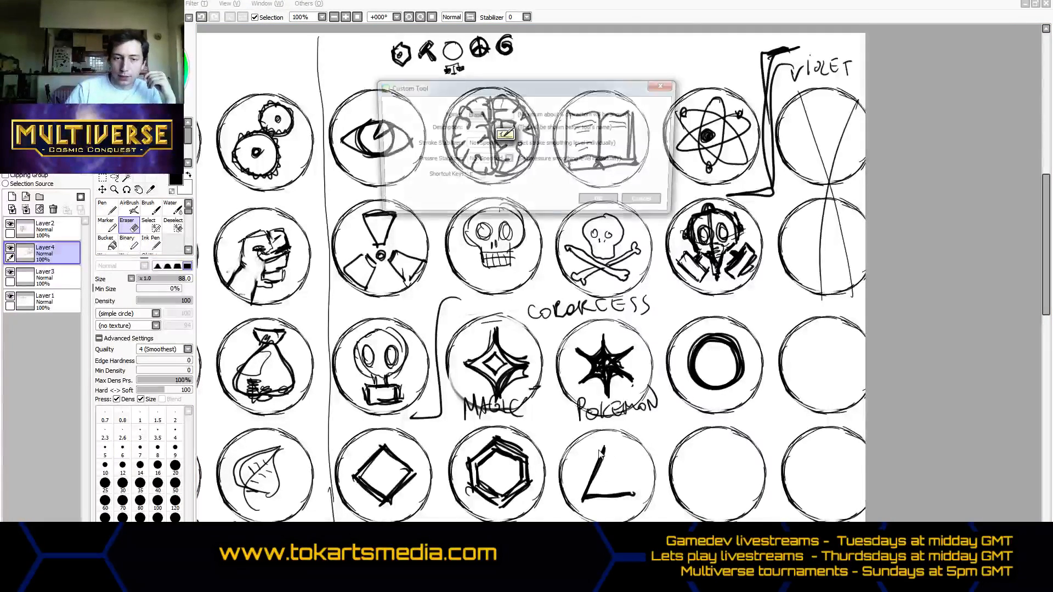
left_click(666, 85)
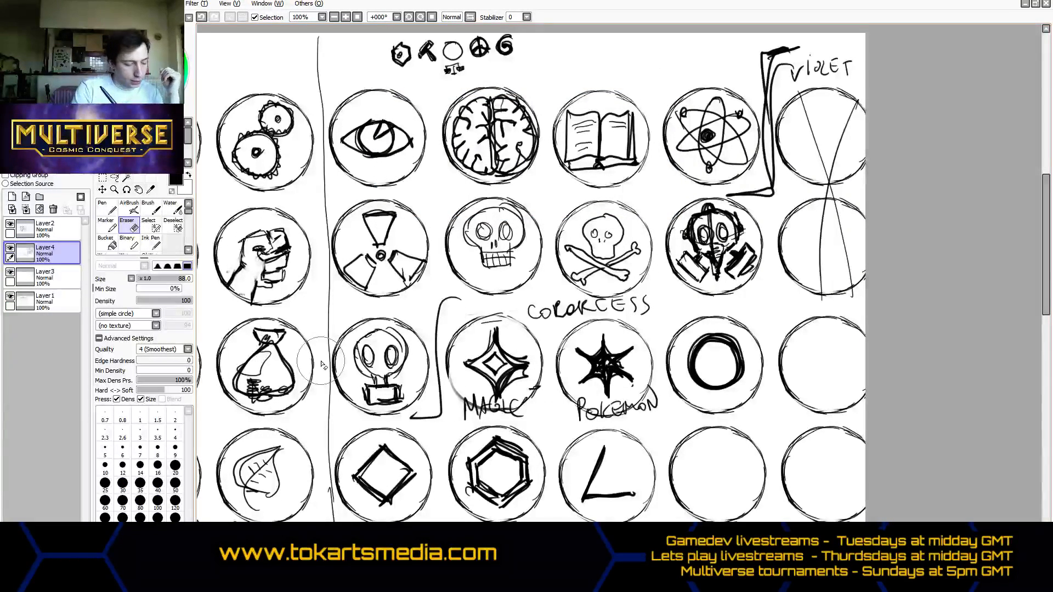
mouse_move(606, 457)
left_mouse_down()
mouse_move(592, 487)
mouse_move(594, 467)
mouse_move(610, 459)
mouse_move(628, 493)
left_mouse_up()
- Try a filled four-pointed star in the fourth row's eighth circle with the Marker and Pen, and erase it
left_click(113, 228)
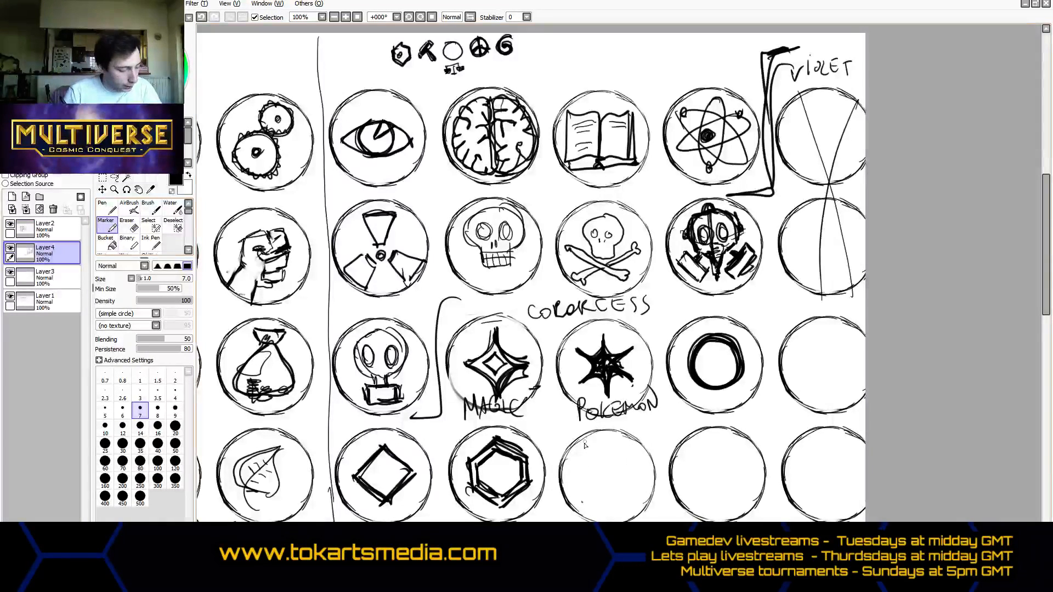
mouse_move(580, 481)
left_mouse_down()
mouse_move(606, 480)
mouse_move(610, 462)
mouse_move(608, 478)
mouse_move(585, 484)
mouse_move(606, 476)
mouse_move(609, 449)
mouse_move(609, 508)
mouse_move(597, 482)
mouse_move(580, 482)
mouse_move(611, 507)
left_mouse_up()
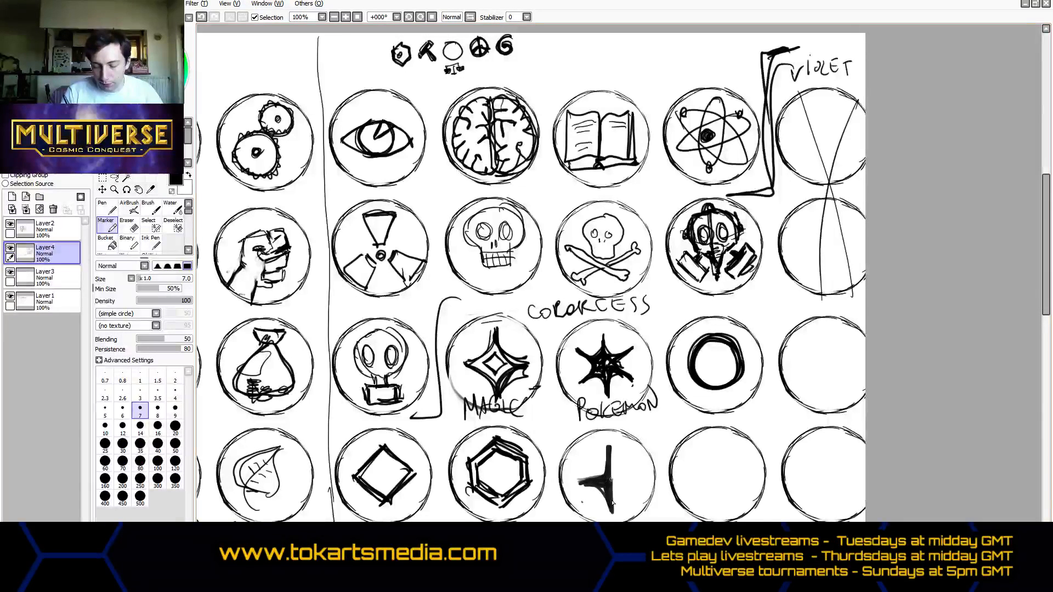
mouse_move(610, 451)
left_mouse_down()
mouse_move(623, 476)
mouse_move(613, 509)
mouse_move(612, 487)
mouse_move(612, 498)
mouse_move(628, 484)
mouse_move(616, 481)
mouse_move(647, 485)
mouse_move(580, 485)
left_mouse_up()
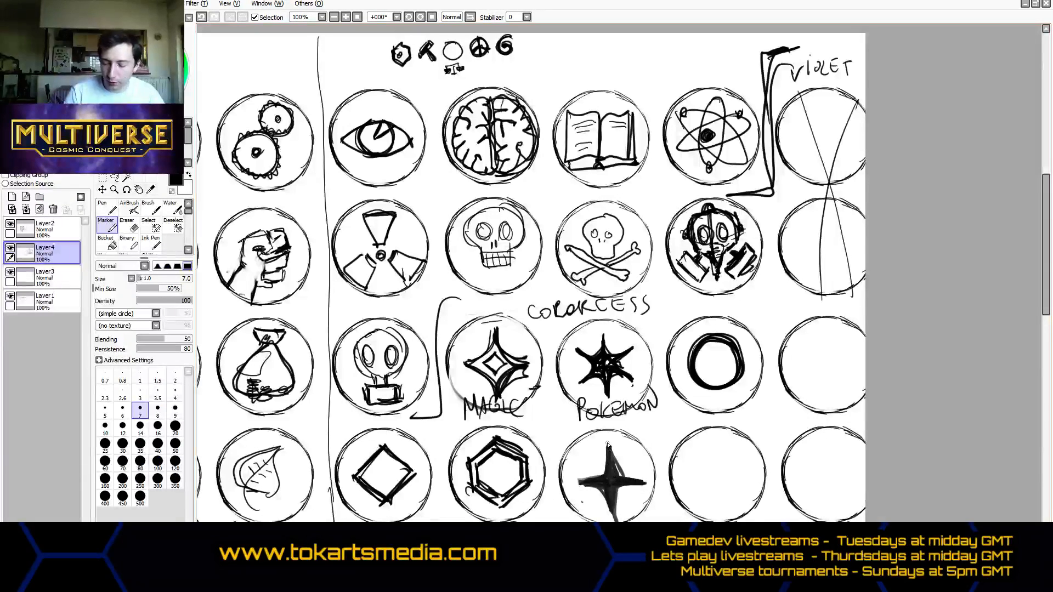
left_click_drag(609, 448, 612, 481)
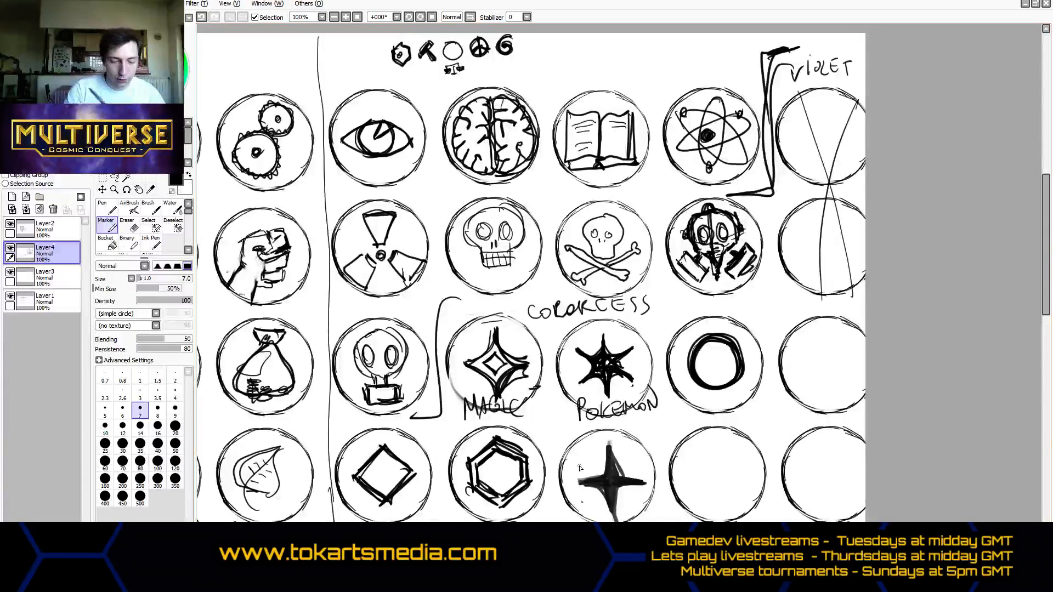
left_click(107, 208)
mouse_move(610, 441)
left_mouse_down()
mouse_move(606, 480)
mouse_move(607, 451)
mouse_move(616, 479)
mouse_move(573, 482)
left_mouse_up()
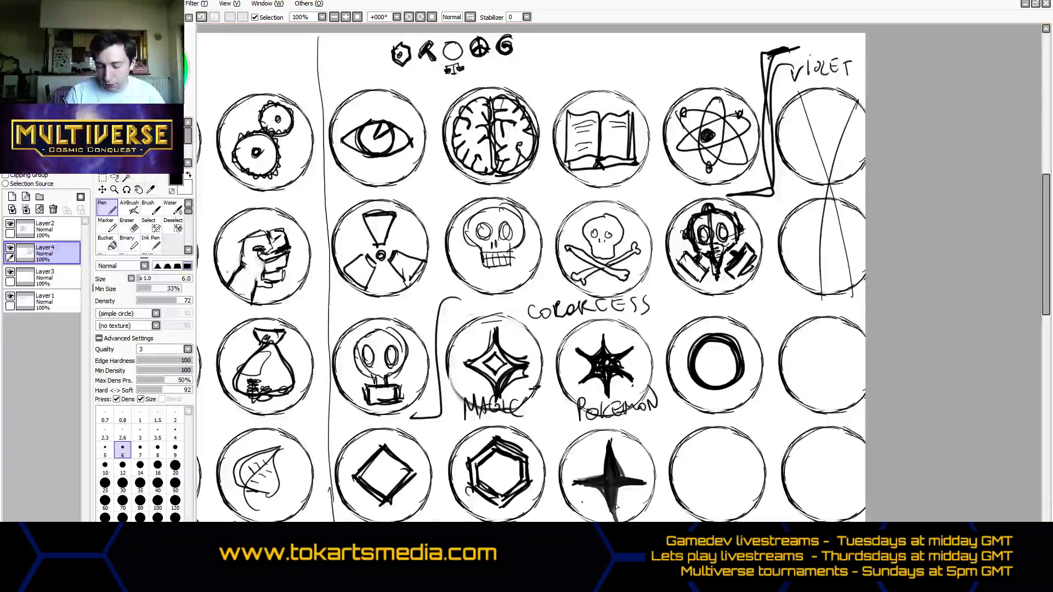
left_click_drag(612, 521, 615, 491)
key("e")
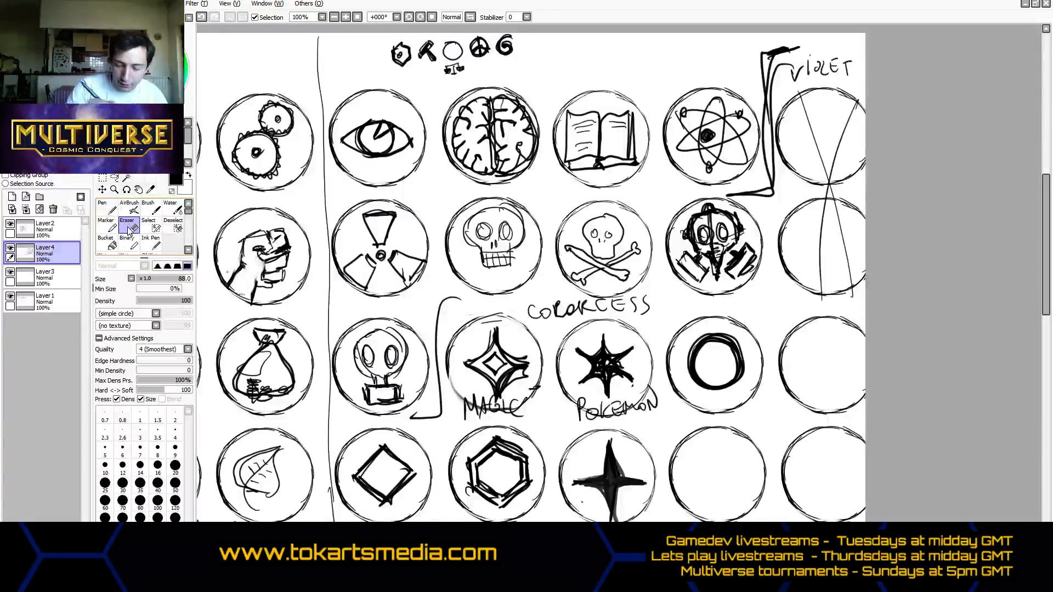
mouse_move(620, 519)
left_mouse_down()
mouse_move(631, 497)
mouse_move(609, 483)
mouse_move(614, 455)
mouse_move(592, 474)
mouse_move(611, 480)
mouse_move(606, 457)
mouse_move(607, 507)
left_mouse_up()
- Draw a smaller solid black four-pointed star with the Pen in the fourth row's eighth circle
left_click(111, 210)
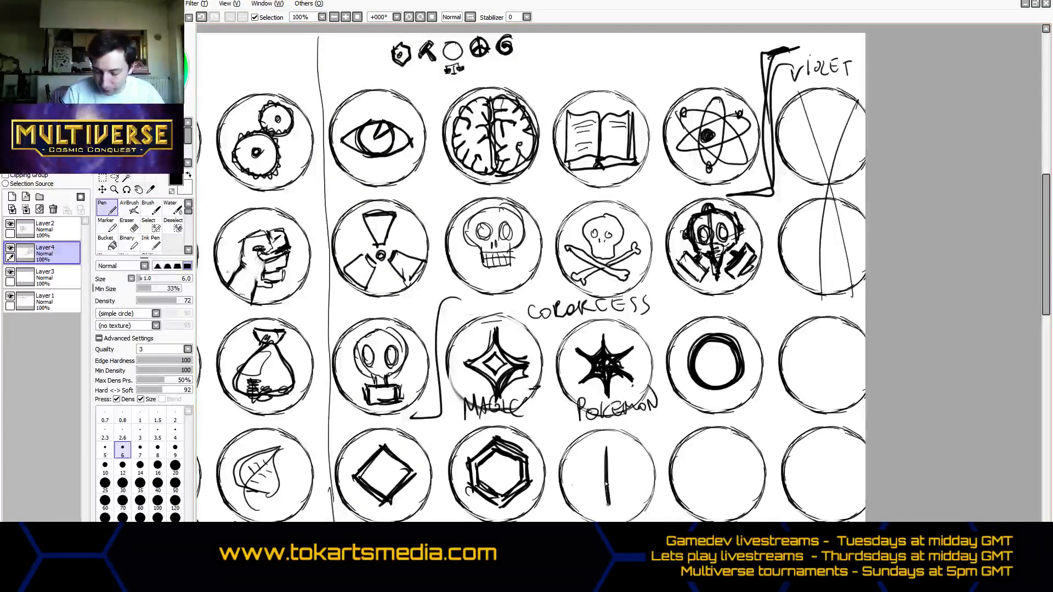
mouse_move(606, 447)
left_mouse_down()
mouse_move(608, 500)
mouse_move(630, 479)
mouse_move(581, 478)
mouse_move(607, 474)
mouse_move(585, 482)
mouse_move(613, 486)
mouse_move(606, 452)
mouse_move(609, 507)
mouse_move(611, 488)
mouse_move(630, 480)
mouse_move(610, 473)
mouse_move(633, 479)
left_mouse_up()
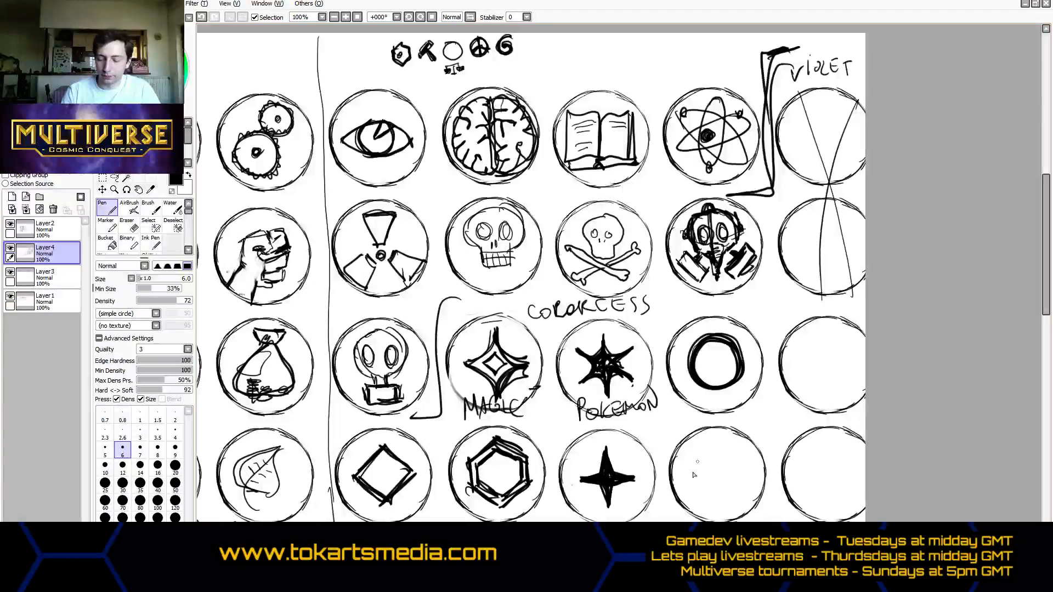
mouse_move(695, 491)
left_mouse_down()
mouse_move(693, 458)
mouse_move(698, 485)
mouse_move(701, 457)
mouse_move(739, 454)
mouse_move(737, 489)
mouse_move(693, 495)
mouse_move(737, 500)
left_mouse_up()
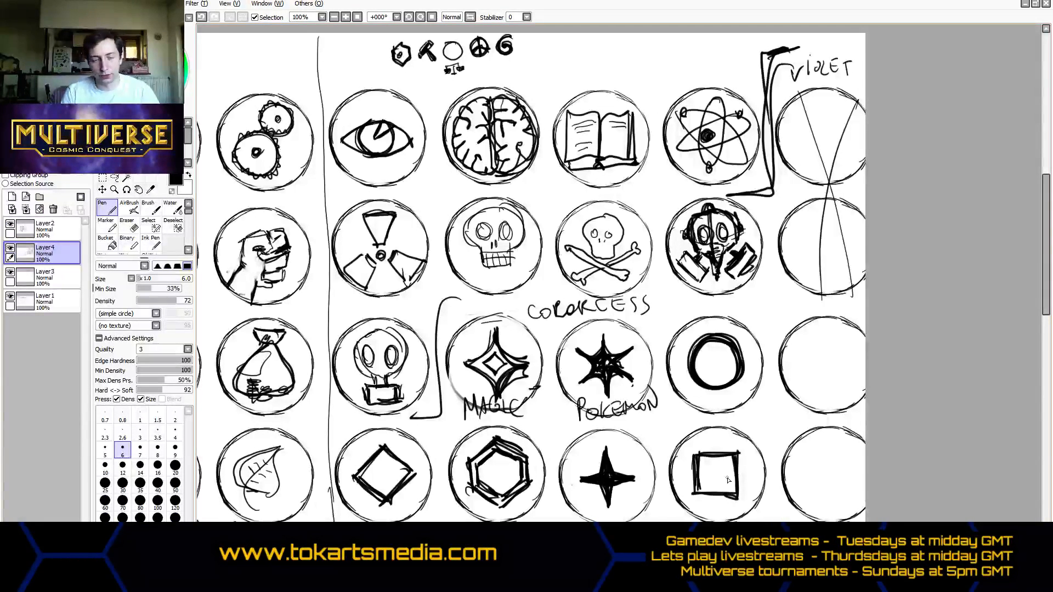
key("ctrl+z")
key("ctrl+z")
key("ctrl+z")
key("ctrl+z")
key("ctrl+z")
key("ctrl+z")
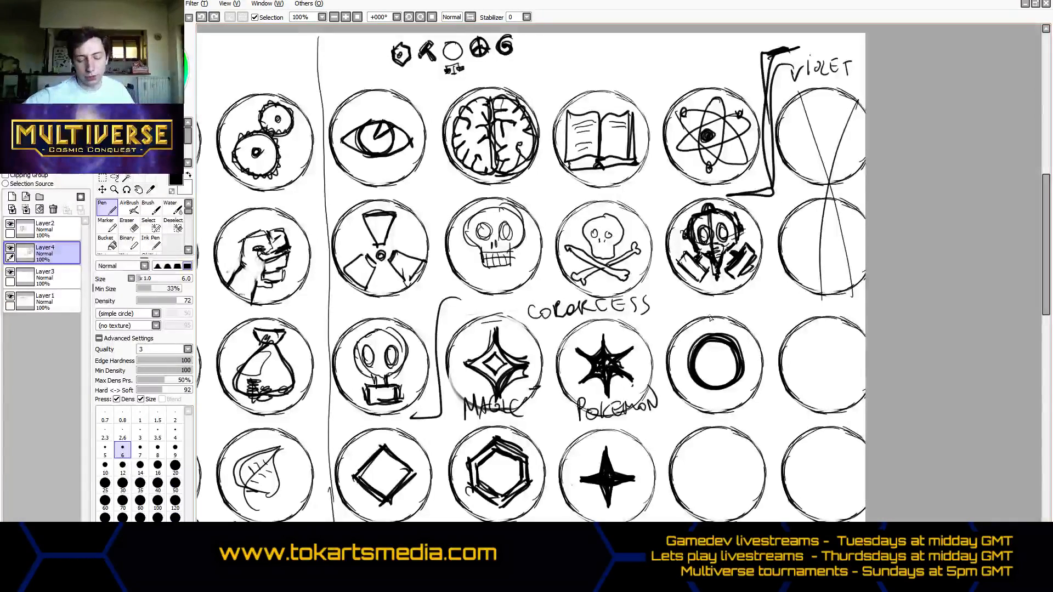
- Merge all four sketch layers into a single layer, starting from the topmost one
scroll(769, 499, "up", 1)
scroll(452, 301, "down", 2)
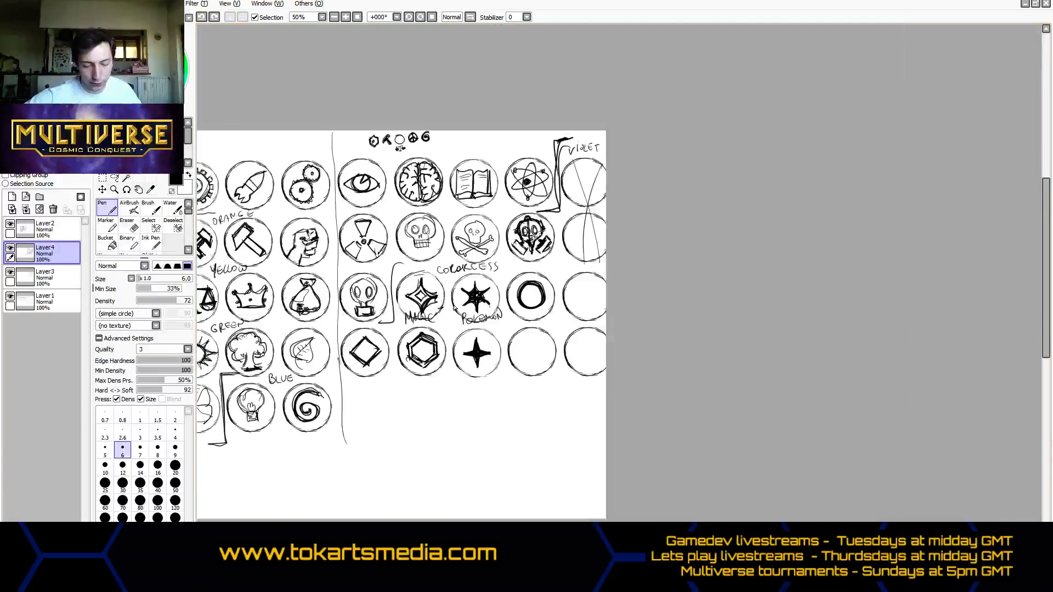
left_click_drag(458, 301, 693, 303)
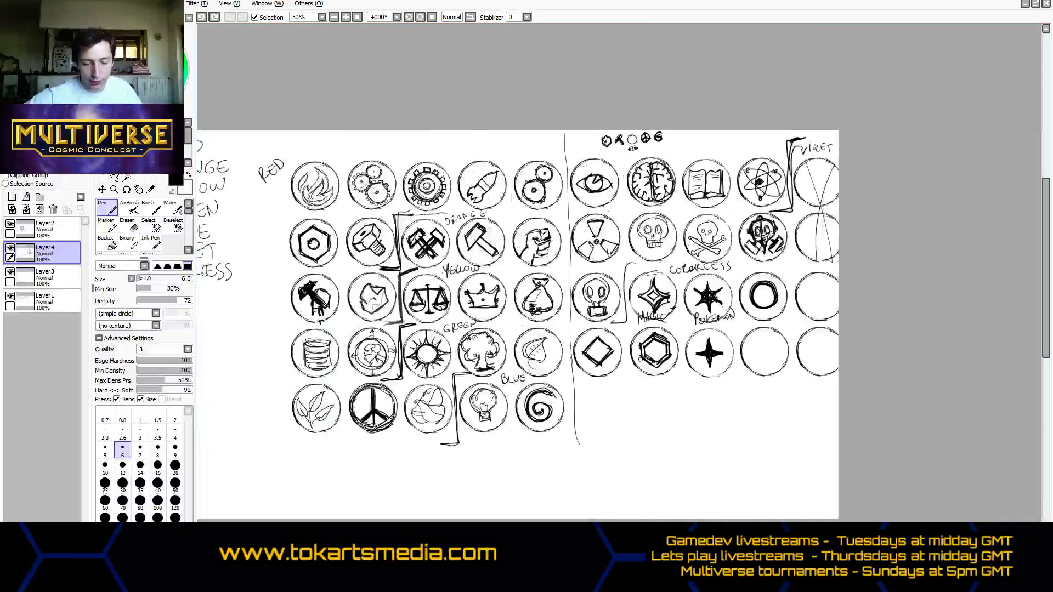
scroll(692, 303, "down", 1)
scroll(525, 270, "up", 2)
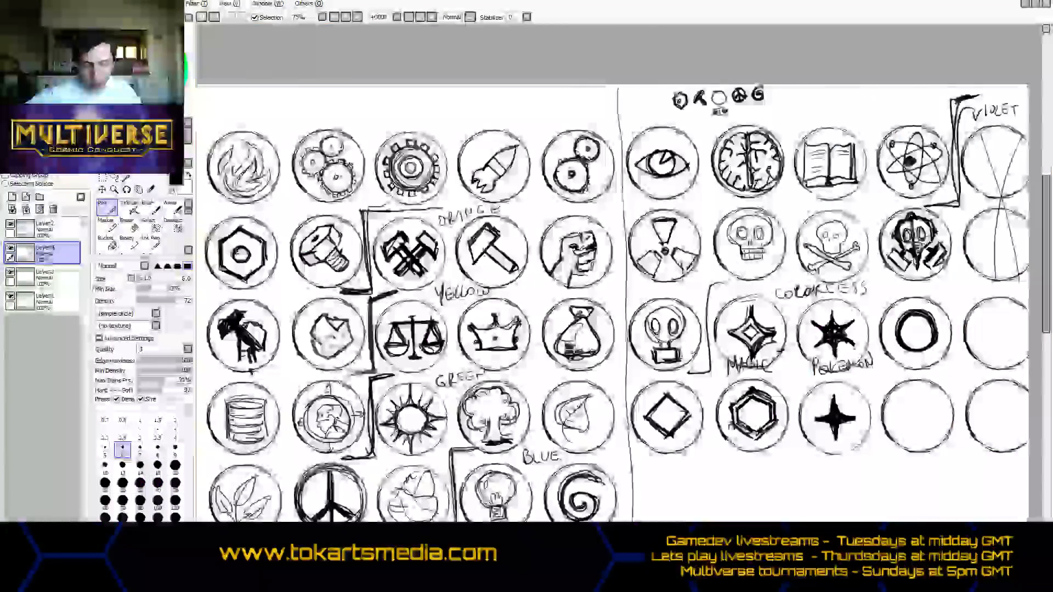
left_click_drag(1008, 236, 882, 236)
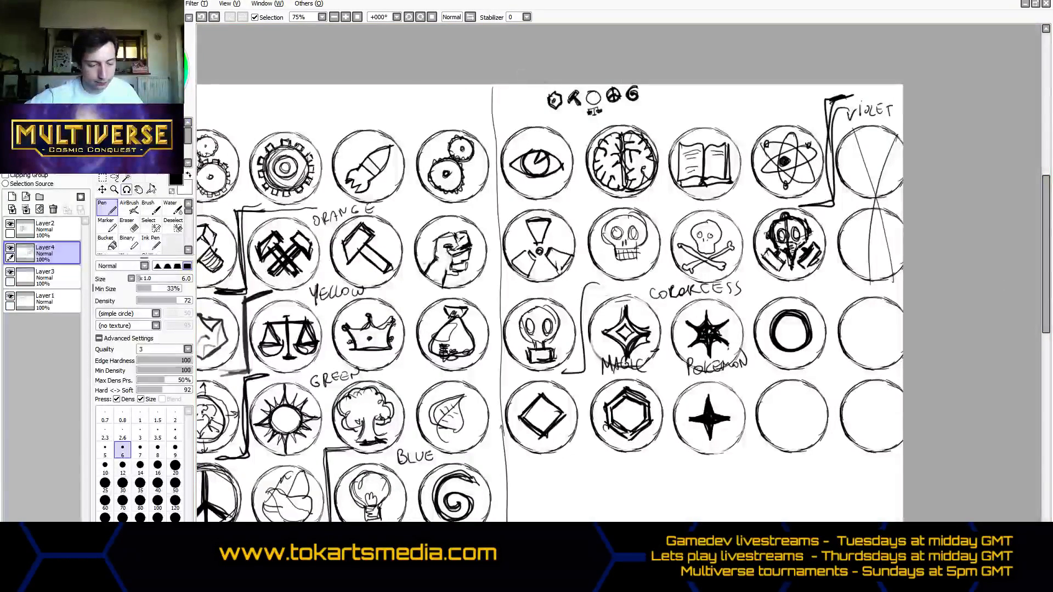
left_click(103, 179)
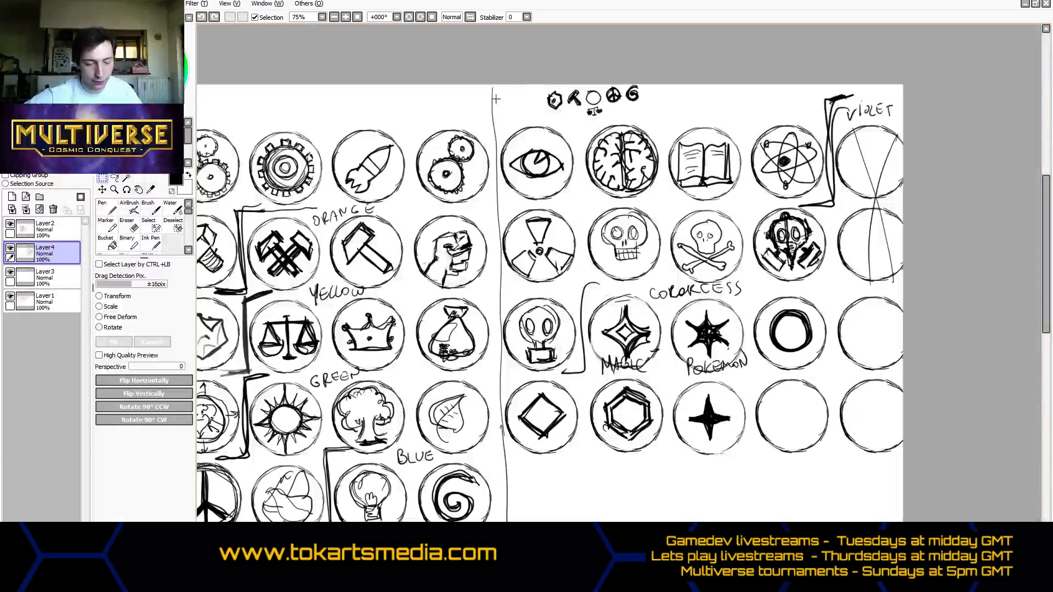
left_click(29, 222)
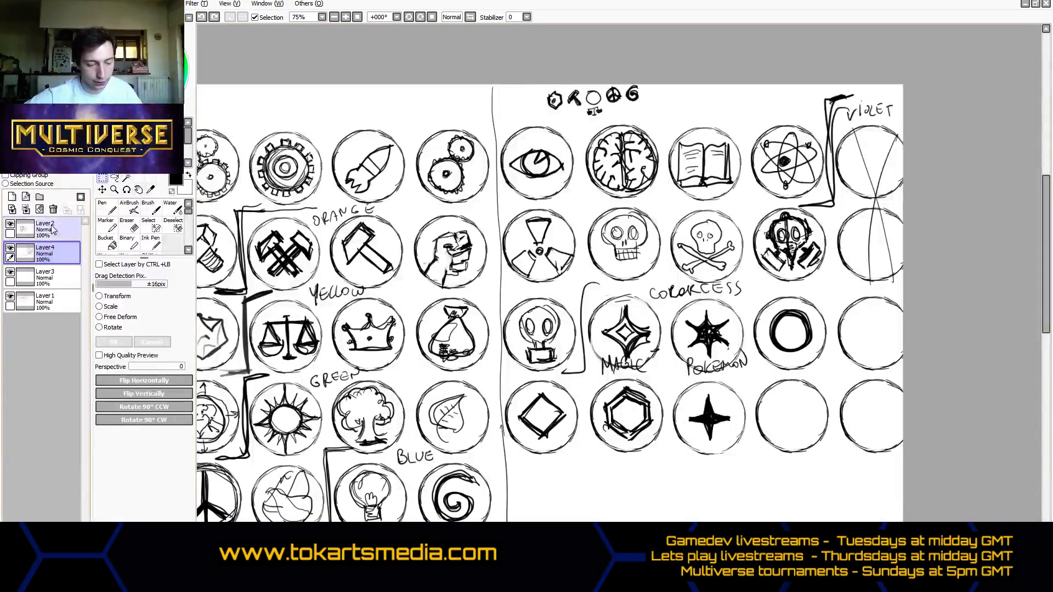
left_click(25, 210)
left_click(26, 210)
left_click(26, 210)
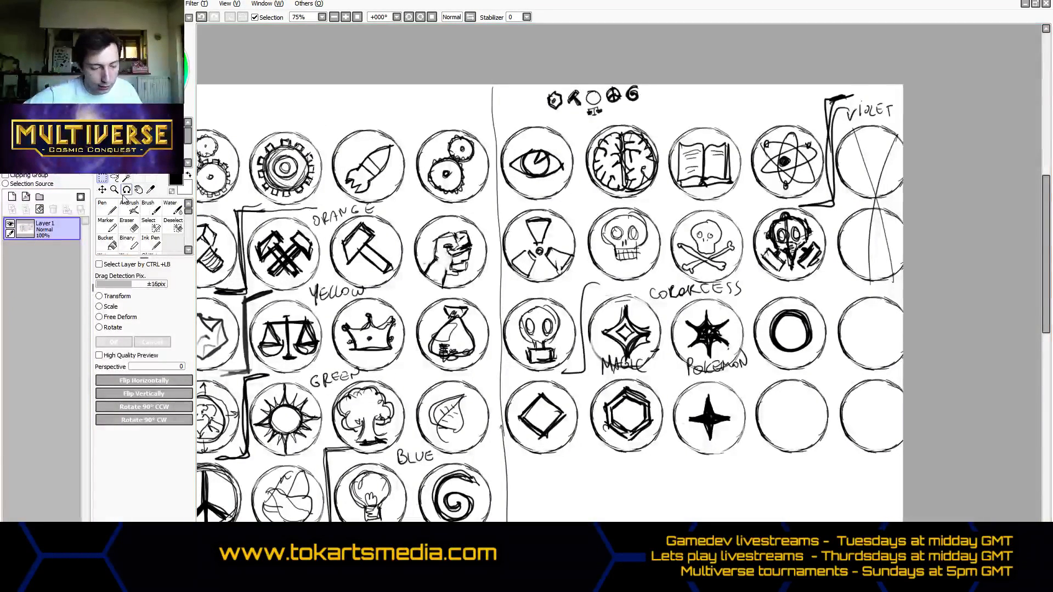
- Erase the row of tiny icons above the circle grid, the list of color names, and the RED label
left_click(128, 225)
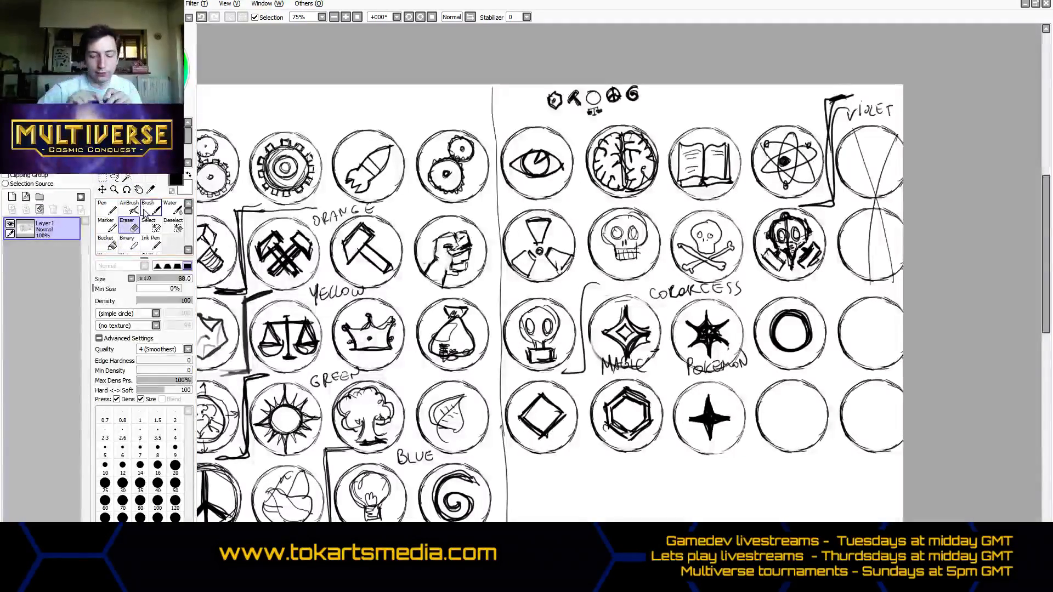
mouse_move(535, 97)
left_mouse_down()
mouse_move(638, 94)
mouse_move(610, 110)
left_mouse_up()
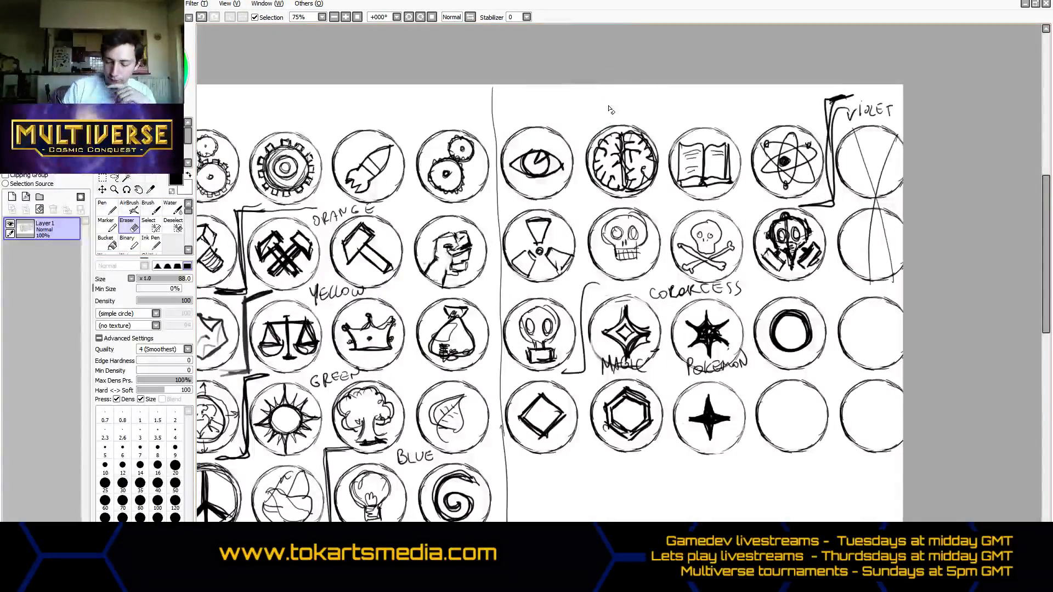
left_click_drag(812, 551, 687, 551)
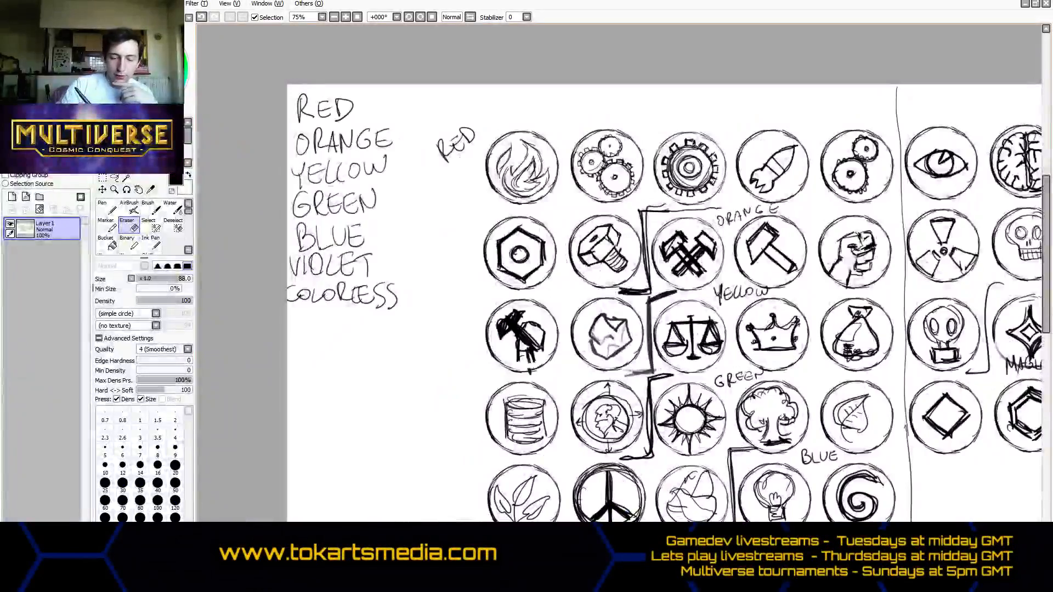
mouse_move(310, 118)
left_mouse_down()
mouse_move(303, 257)
mouse_move(329, 203)
mouse_move(376, 301)
mouse_move(335, 289)
left_mouse_up()
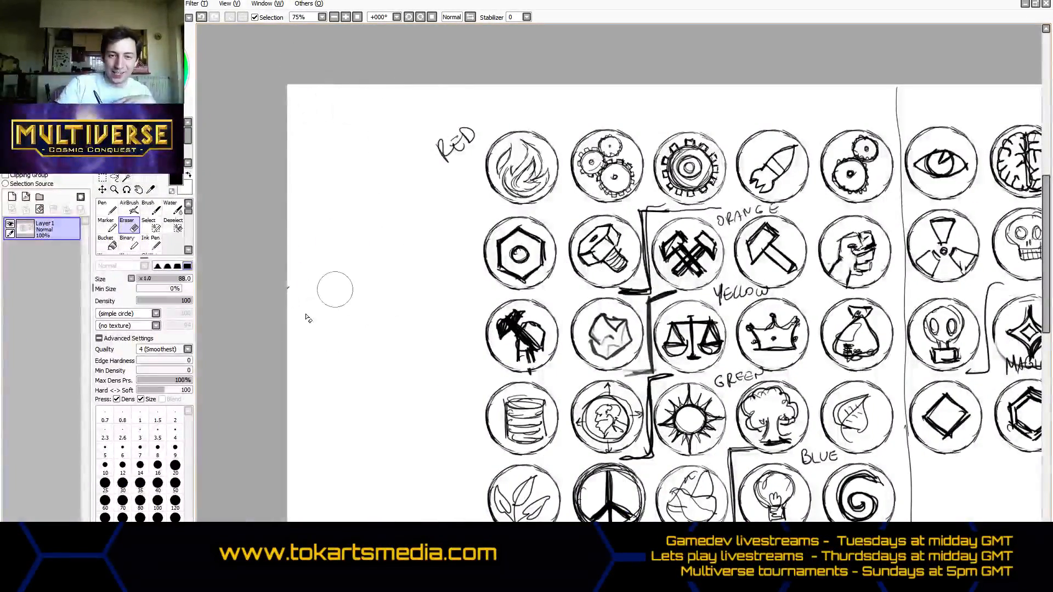
mouse_move(446, 103)
left_mouse_down()
mouse_move(451, 141)
mouse_move(465, 136)
left_mouse_up()
left_click_drag(278, 290, 301, 315)
- Lasso the hexagonal nut icon at the start of the second row and copy it onto a new layer
left_click_drag(521, 551, 619, 551)
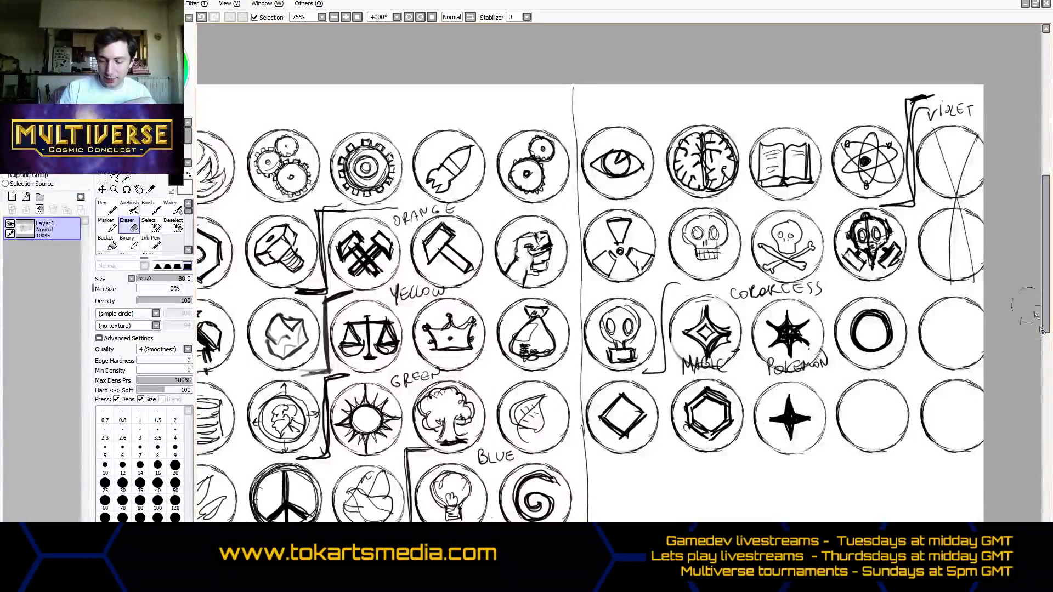
scroll(1036, 315, "down", 3)
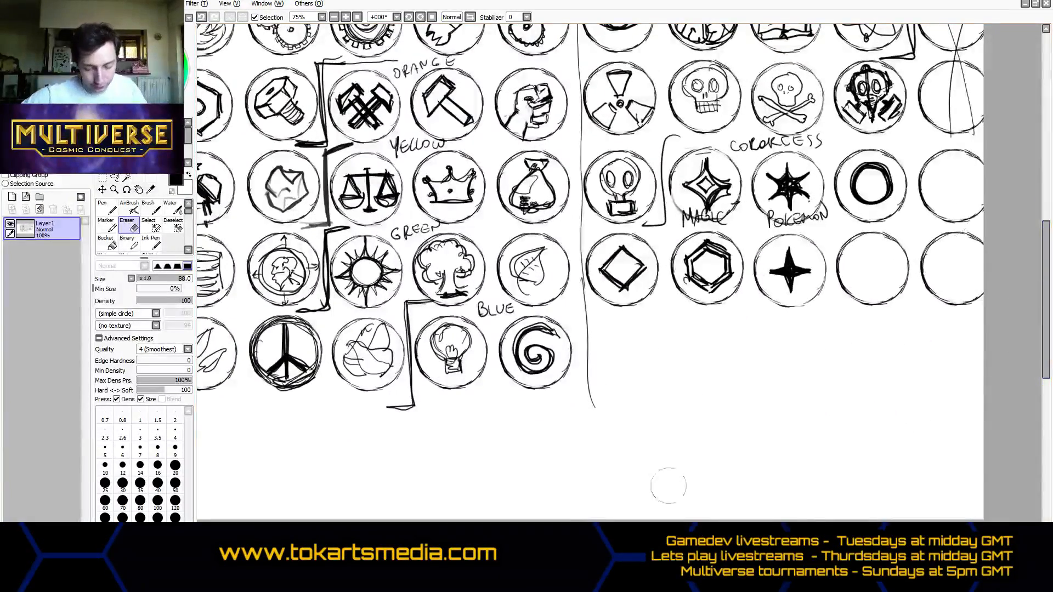
left_click_drag(533, 525, 474, 525)
scroll(565, 421, "down", 2)
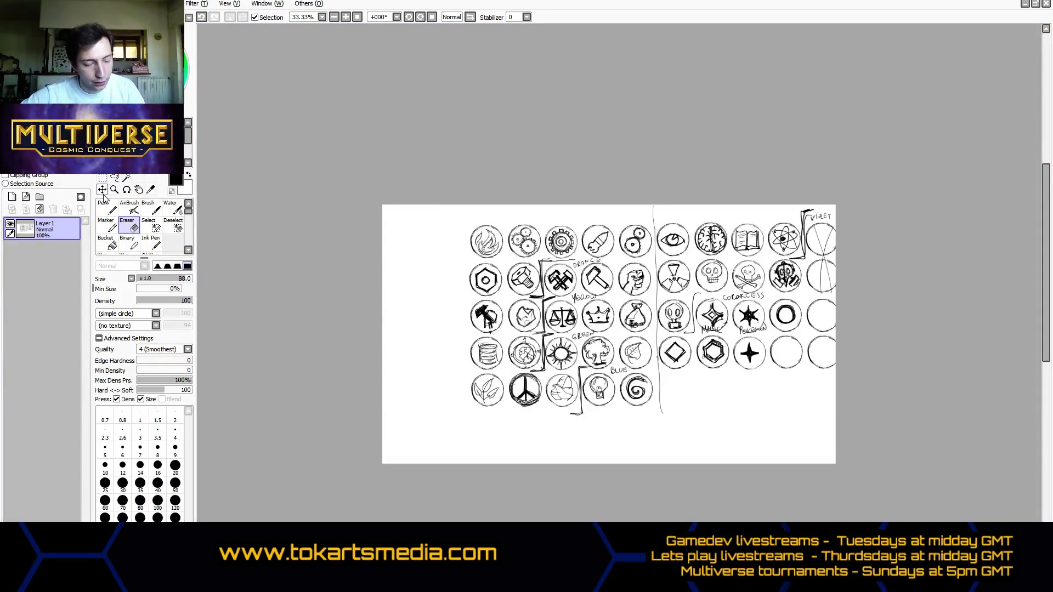
left_click(114, 179)
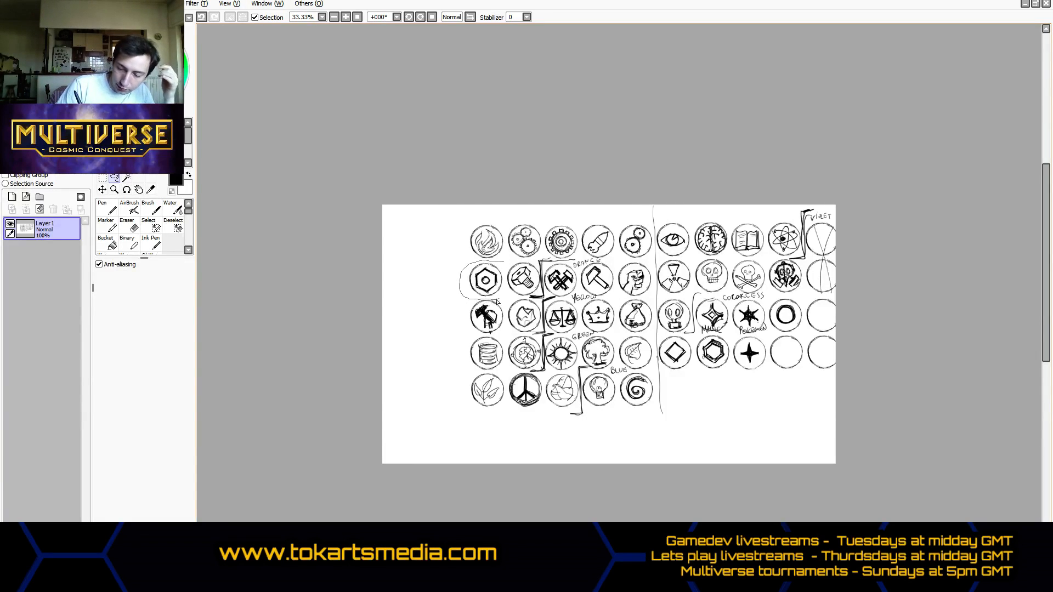
left_click_drag(496, 302, 502, 262)
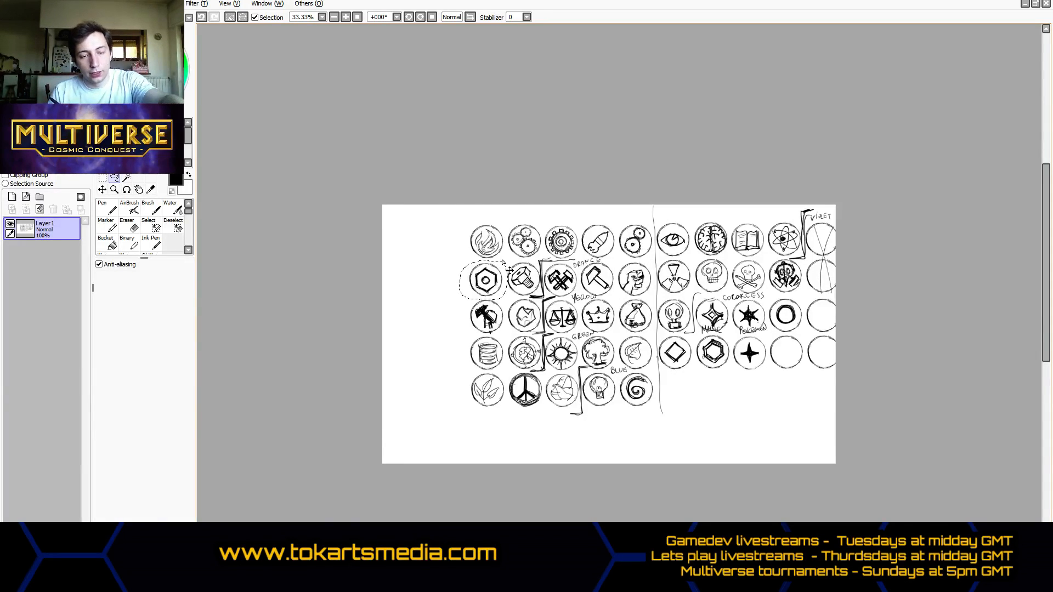
key("ctrl+v")
left_click(102, 189)
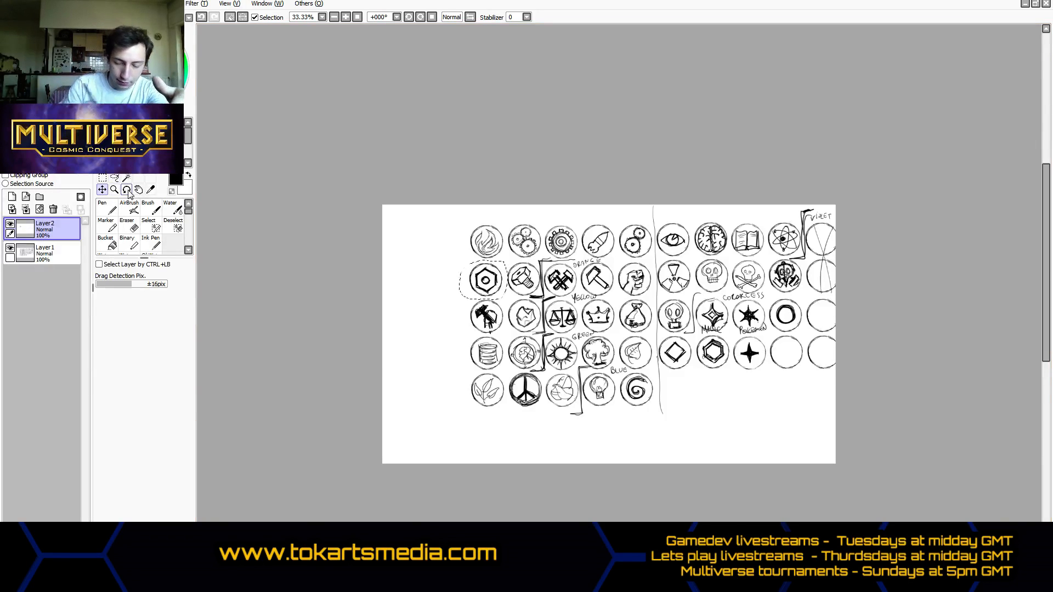
- Move the nut copy into the empty area below the fifth column of circles and clear the selection
left_click_drag(604, 374, 813, 520)
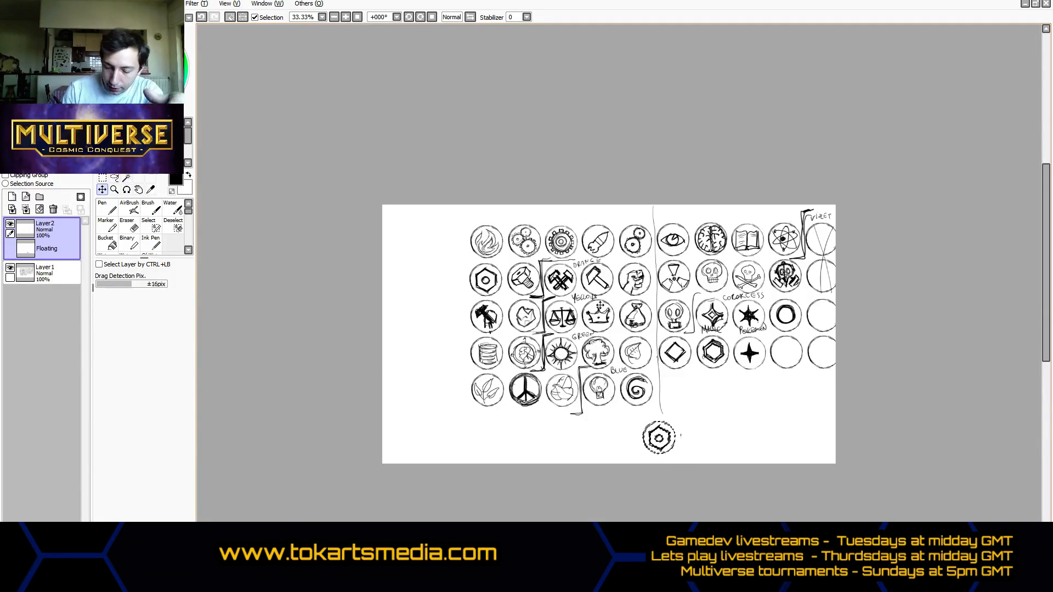
left_click(103, 178)
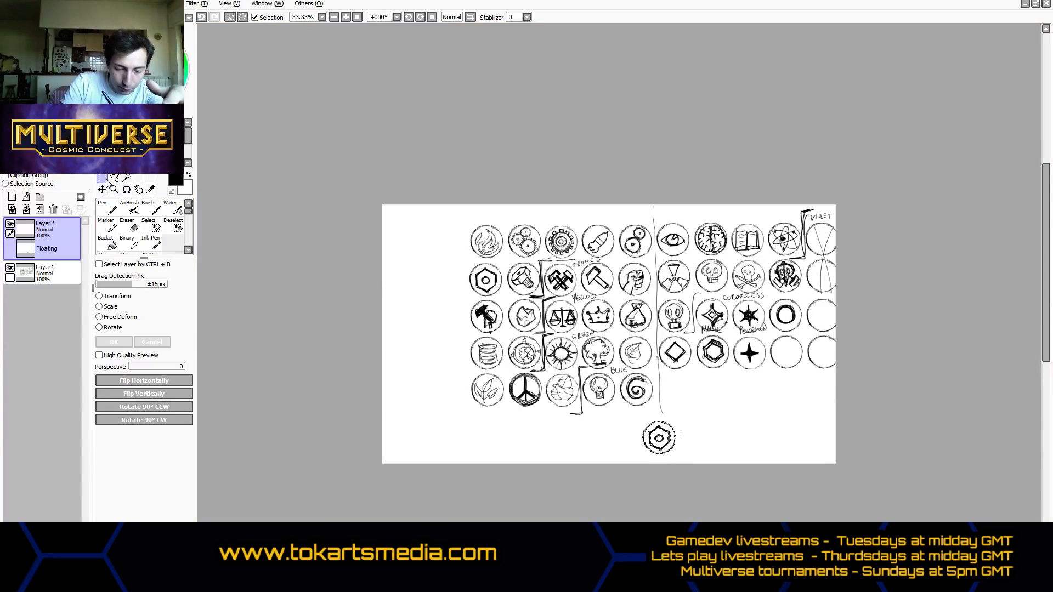
left_click(103, 189)
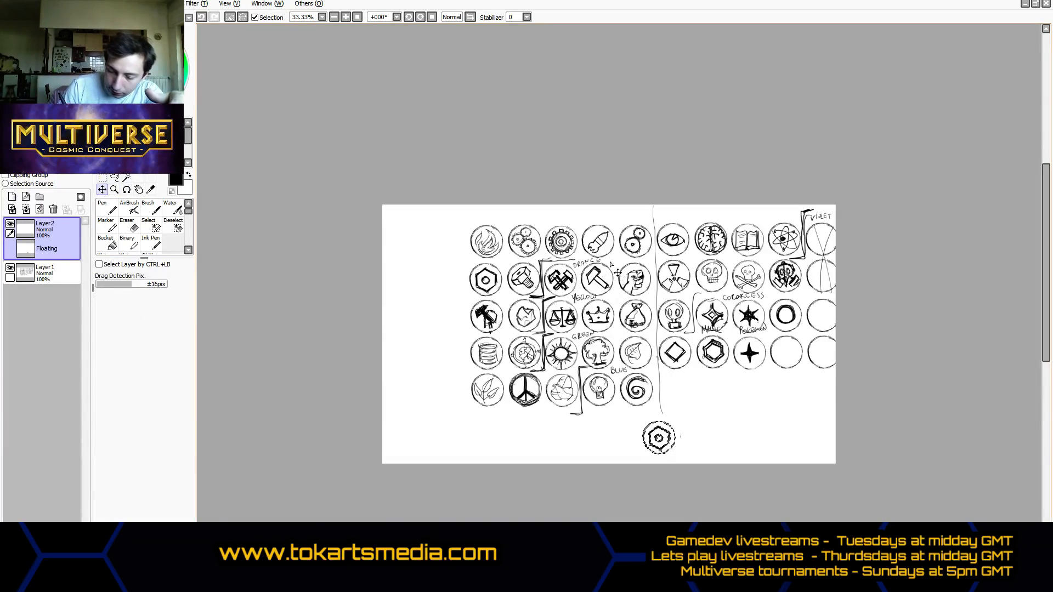
left_click_drag(618, 272, 607, 268)
left_click(103, 178)
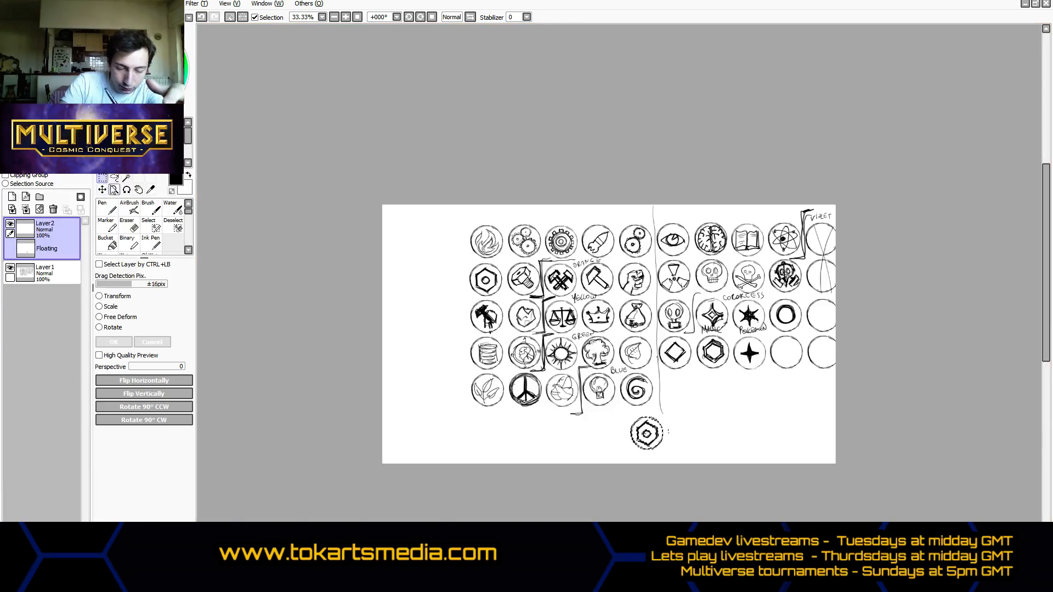
left_click(550, 426)
- Copy the second row's single hammer icon from Layer1 onto a new layer and place it right beside the nut copy
left_click(52, 252)
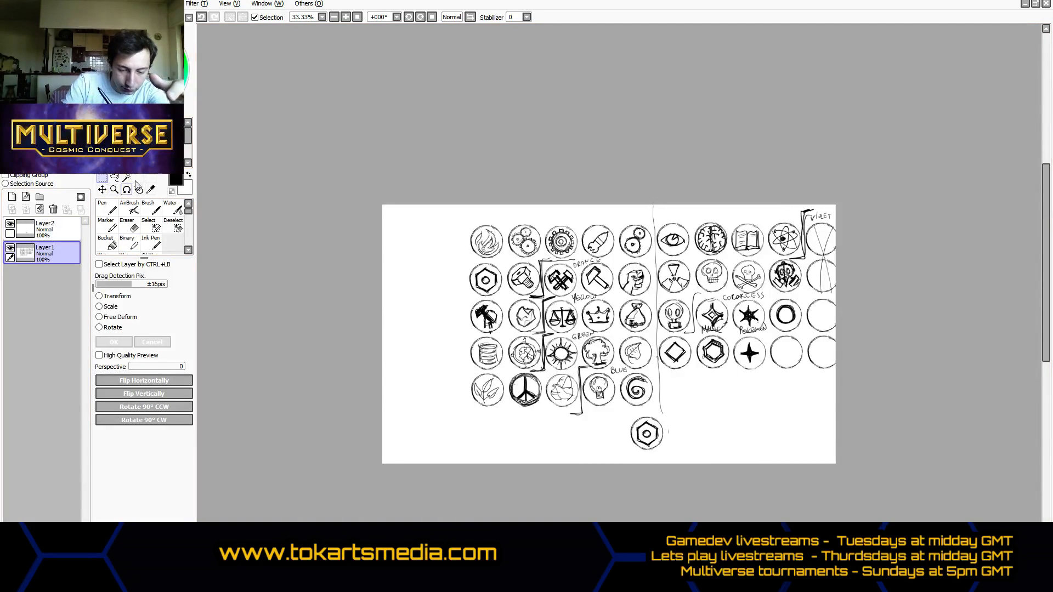
left_click(114, 178)
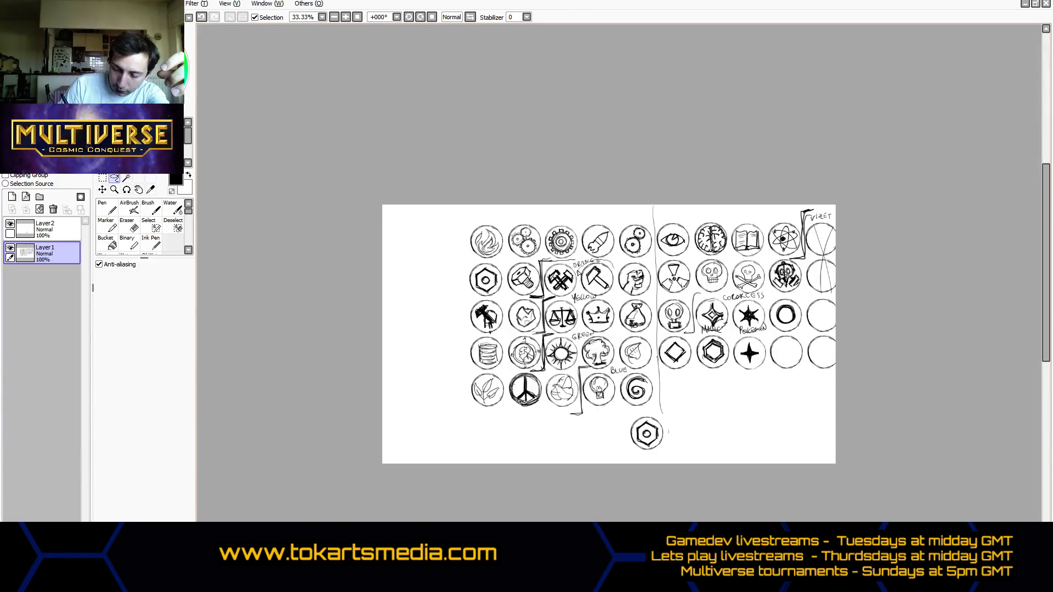
left_click_drag(615, 289, 613, 262)
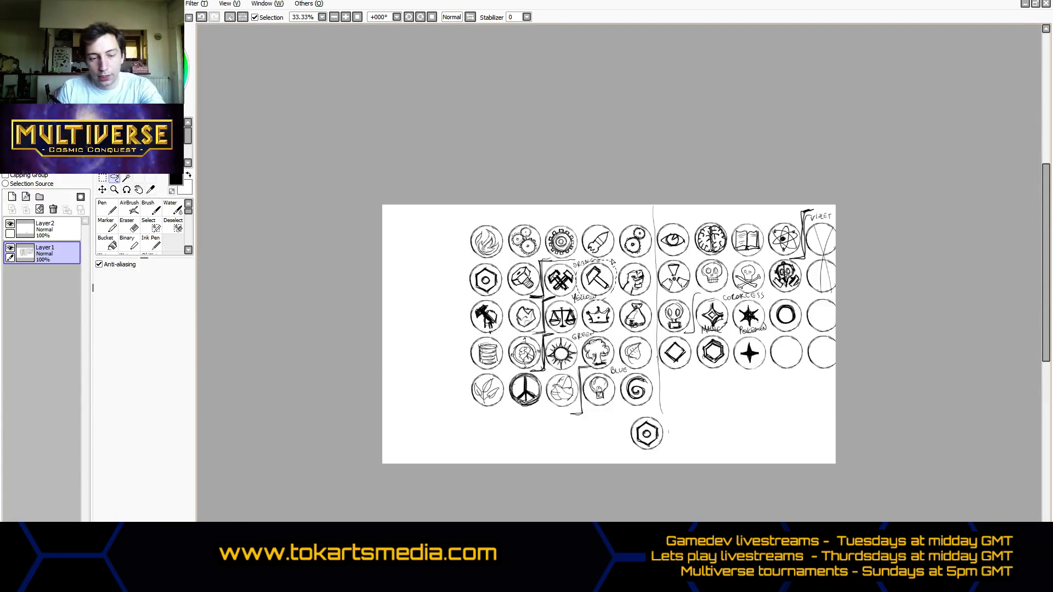
key("ctrl+c")
key("ctrl+v")
left_click(102, 189)
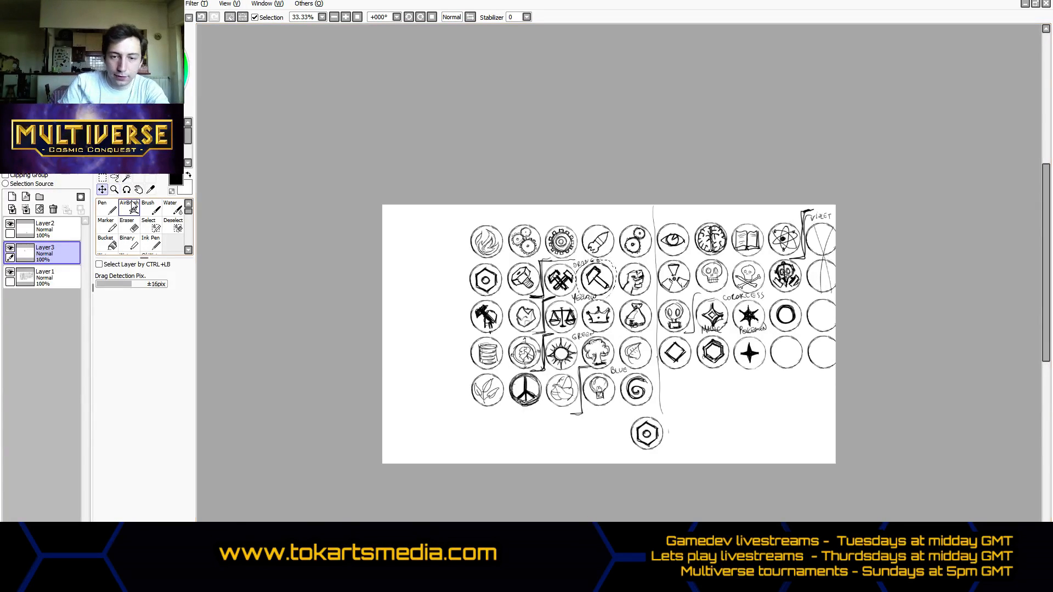
left_click_drag(619, 313, 730, 487)
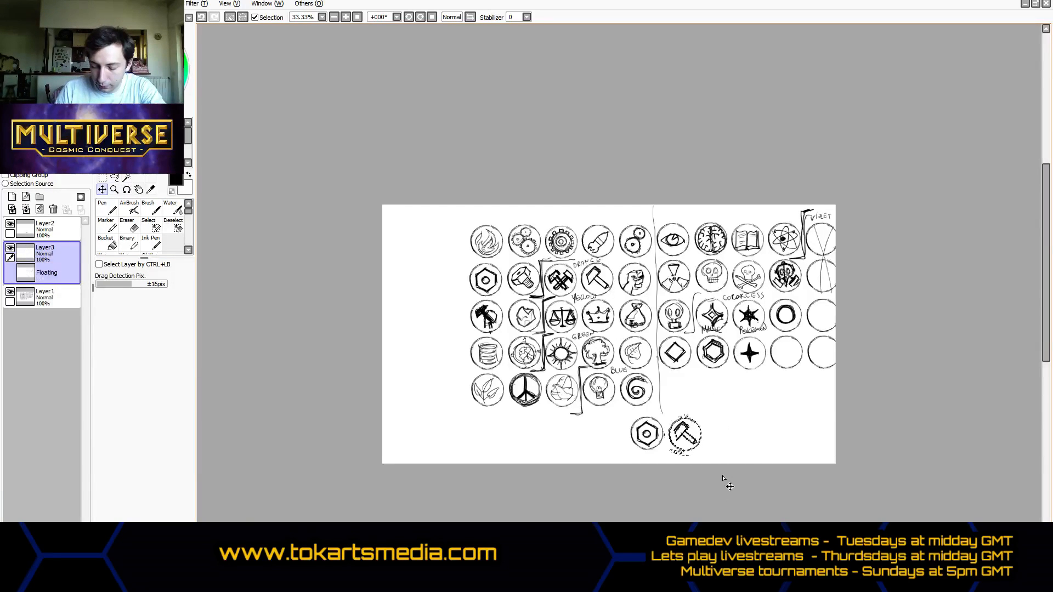
key("ctrl+t")
key("Return")
- Erase the leftover label fragments above and below the hammer copy
left_click(127, 225)
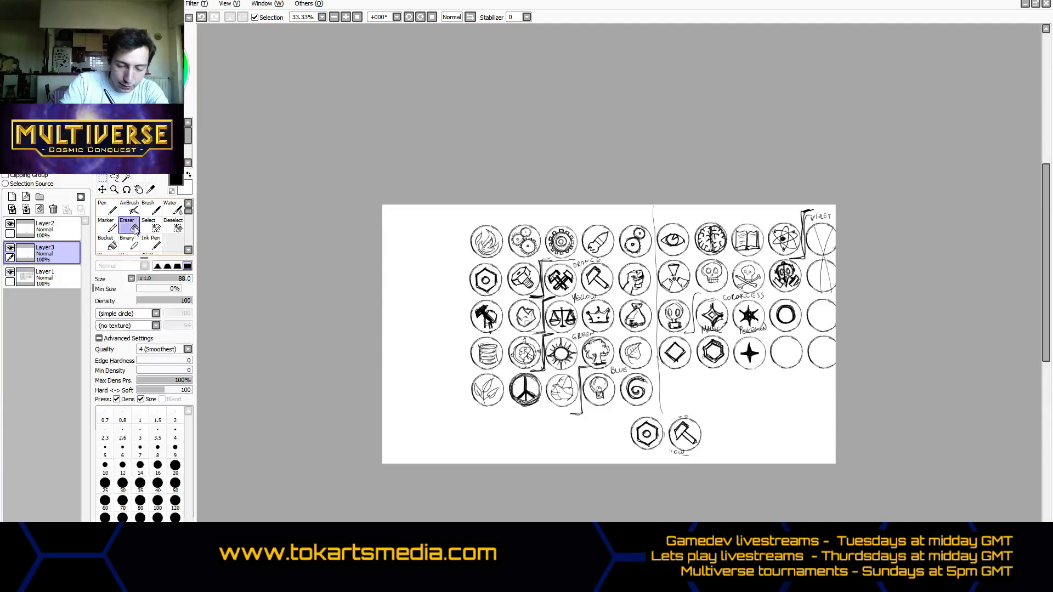
left_click_drag(684, 423, 678, 414)
left_click_drag(673, 448, 699, 452)
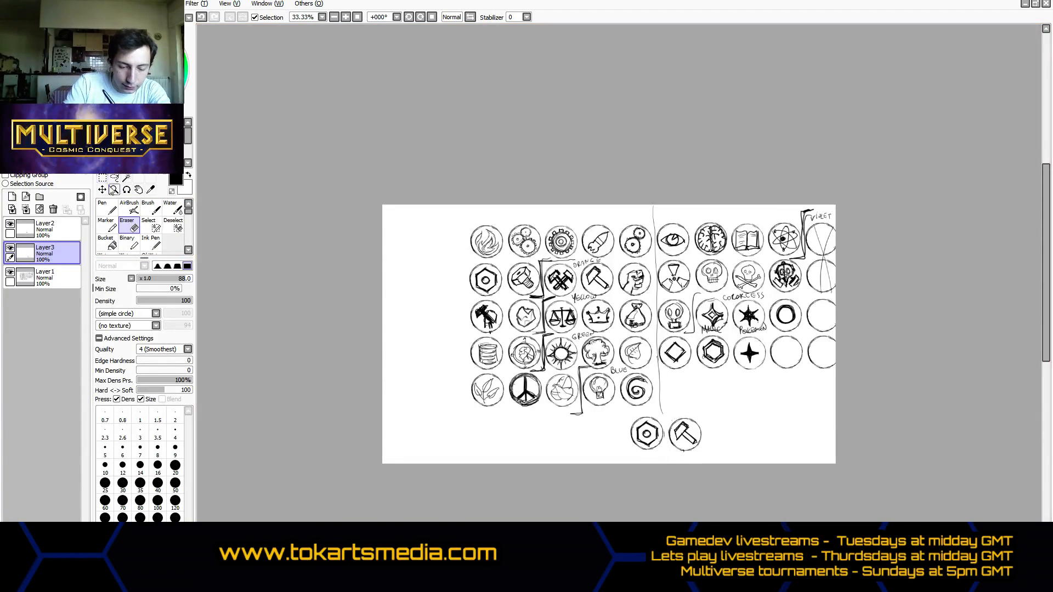
- Copy the lassoed area around the third row's scales icon onto a new layer and clear the selection
left_click(114, 179)
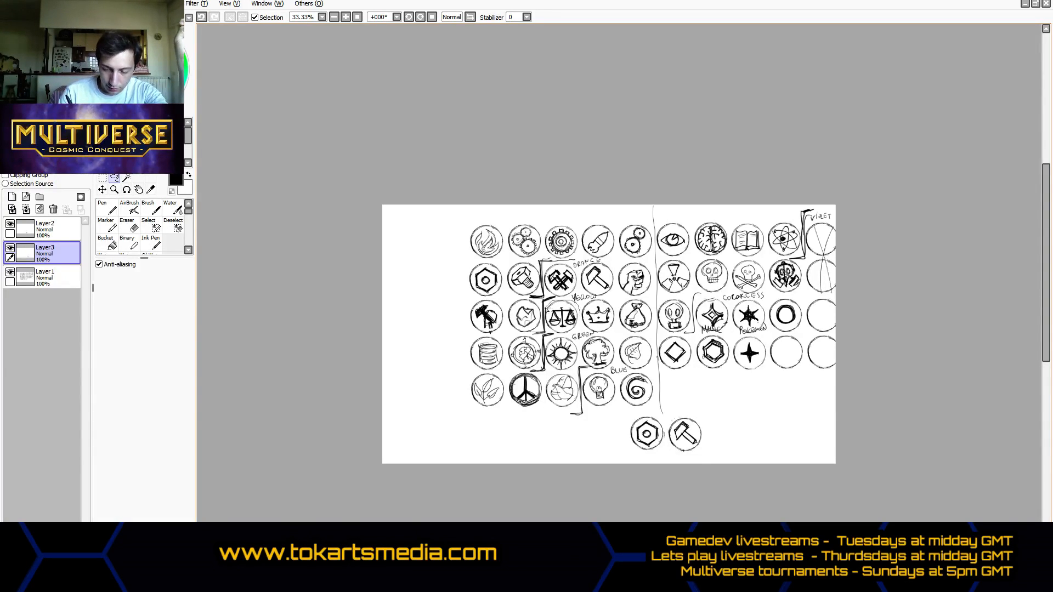
left_click_drag(565, 338, 583, 330)
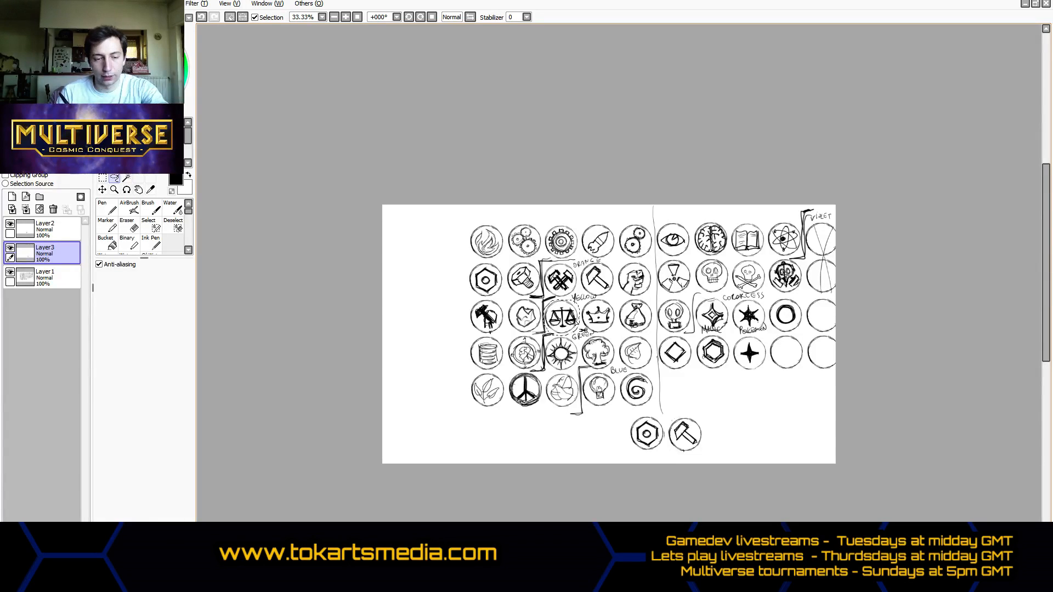
key("ctrl+c")
key("ctrl+v")
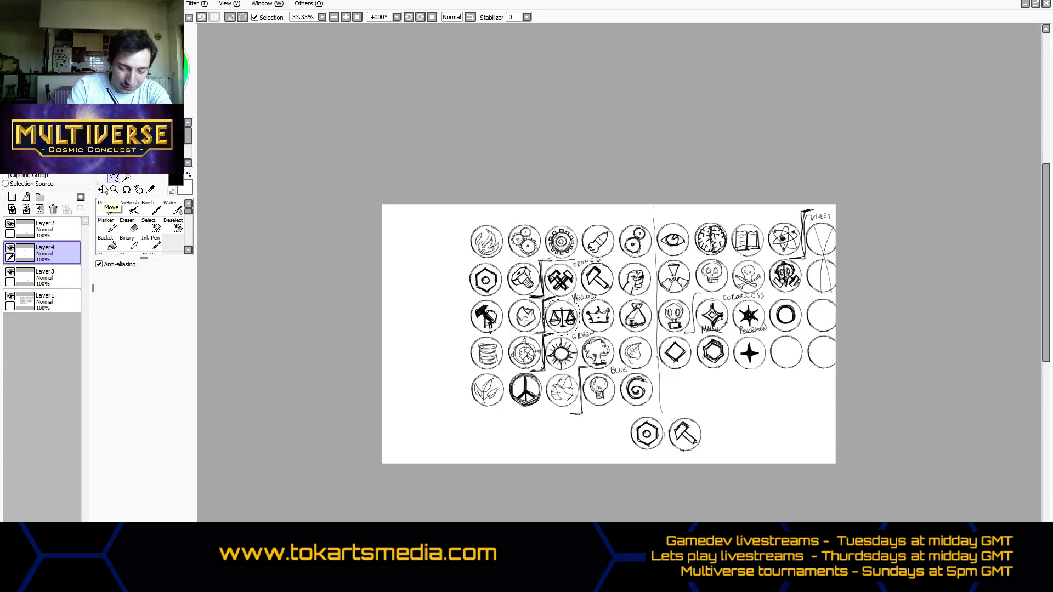
left_click(103, 189)
left_click(562, 359)
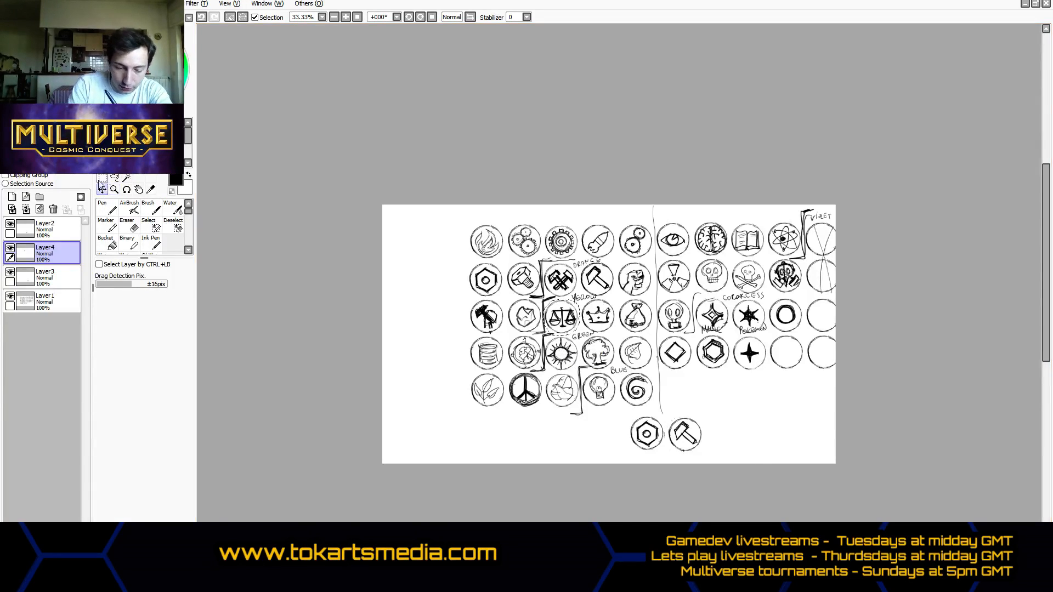
key("ctrl+t")
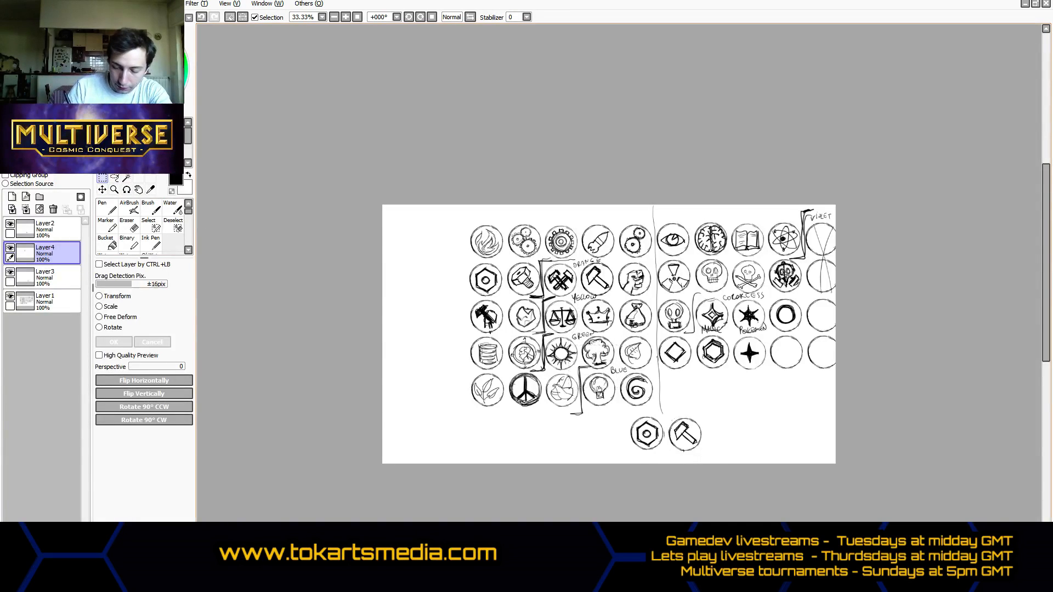
- Shift the nut copy on Layer2 slightly closer to the hammer copy
left_click(52, 232)
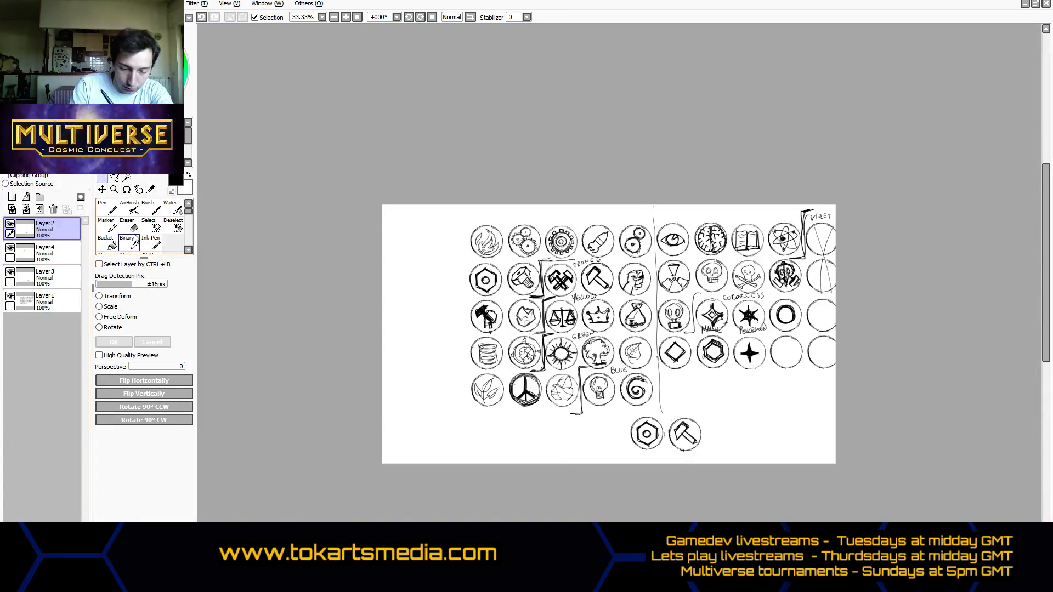
left_click(104, 190)
left_click_drag(726, 454, 729, 454)
left_click_drag(729, 407, 676, 398)
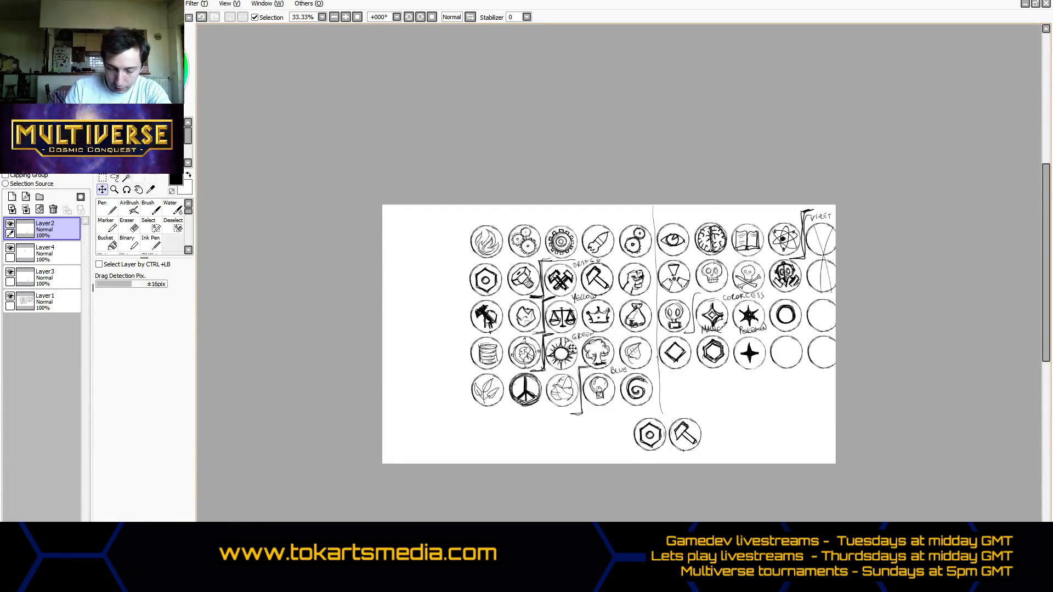
- Move the stray duplicate hammer clear of the copied row and erase it along with its label fragments from Layer4
left_click(61, 278)
left_click_drag(623, 298, 735, 444)
left_click(74, 262)
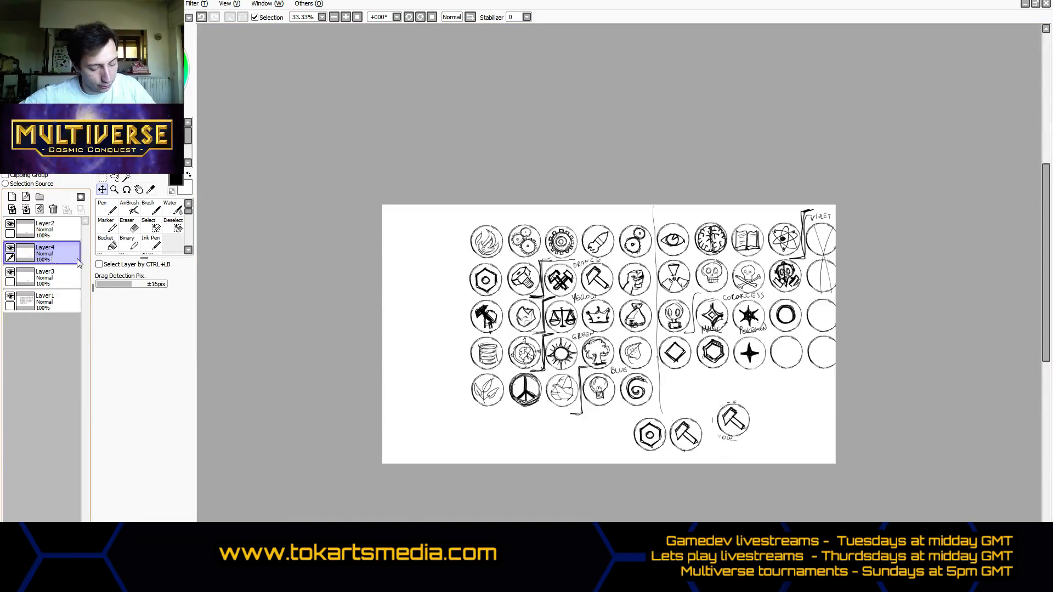
left_click(127, 225)
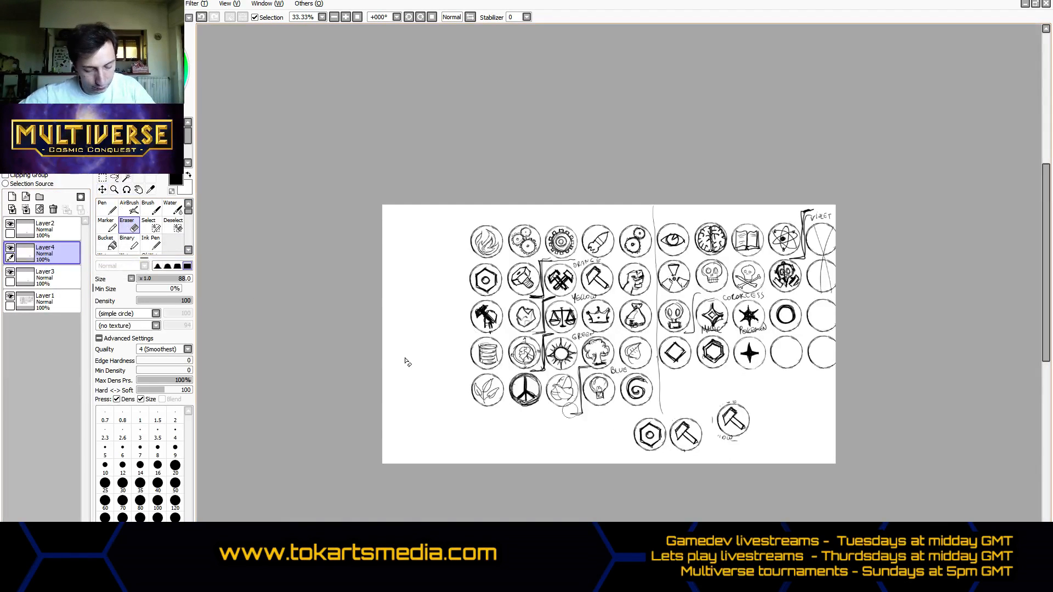
mouse_move(740, 417)
left_mouse_down()
mouse_move(726, 440)
mouse_move(758, 407)
mouse_move(728, 415)
mouse_move(713, 424)
mouse_move(751, 429)
left_mouse_up()
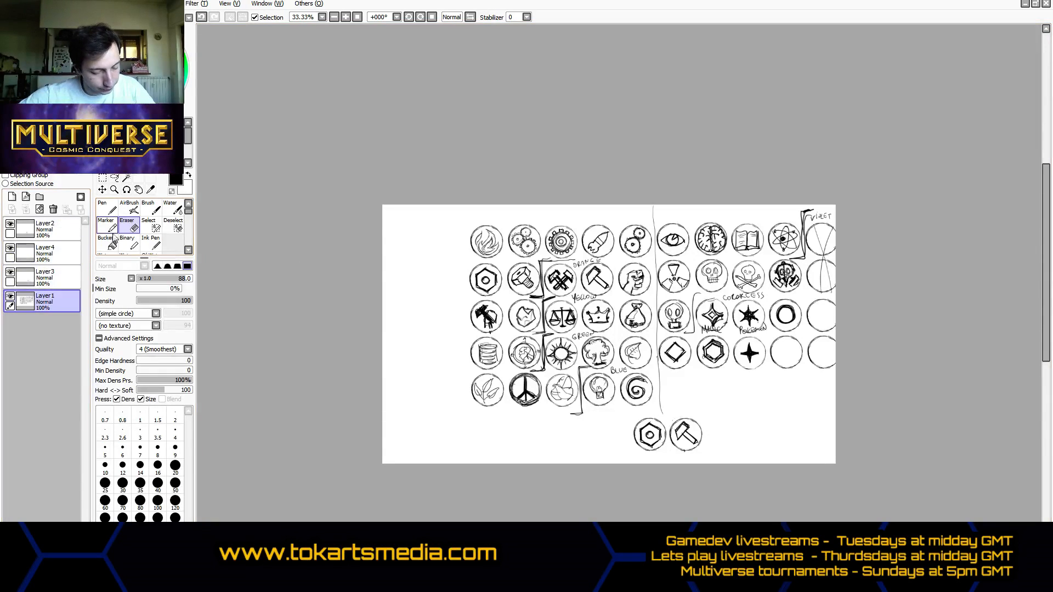
- Check the contents of Layer2 and Layer4 by toggling their visibility, and merge both down into Layer3
left_click(54, 231)
left_click(10, 223)
left_click(10, 224)
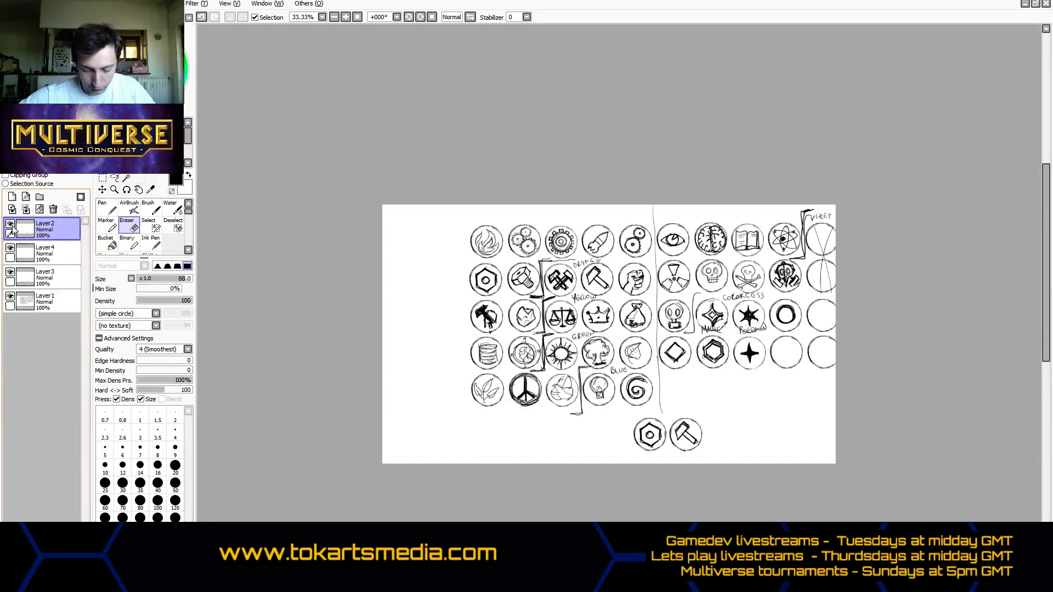
left_click(10, 248)
left_click(10, 251)
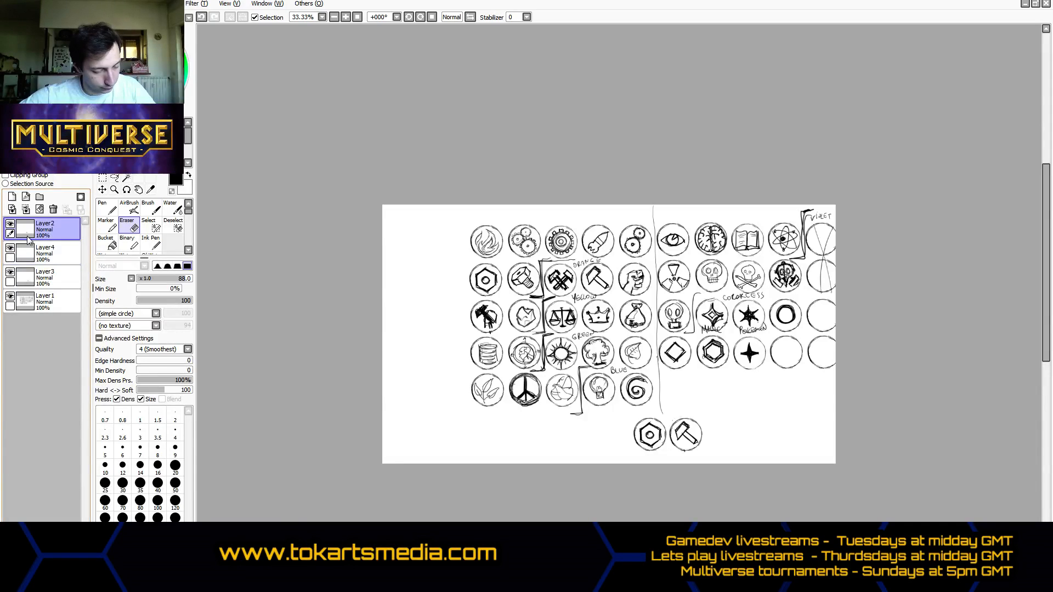
left_click(26, 209)
left_click(26, 210)
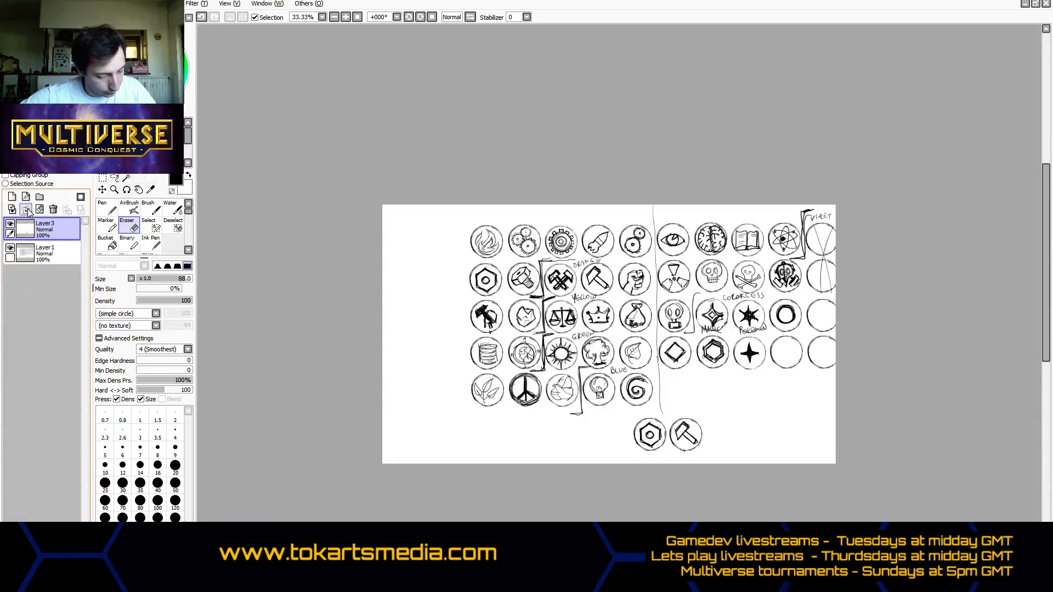
- Copy the third row's scales icon from Layer1 onto a new layer and place it beside the hammer copy
left_click(61, 249)
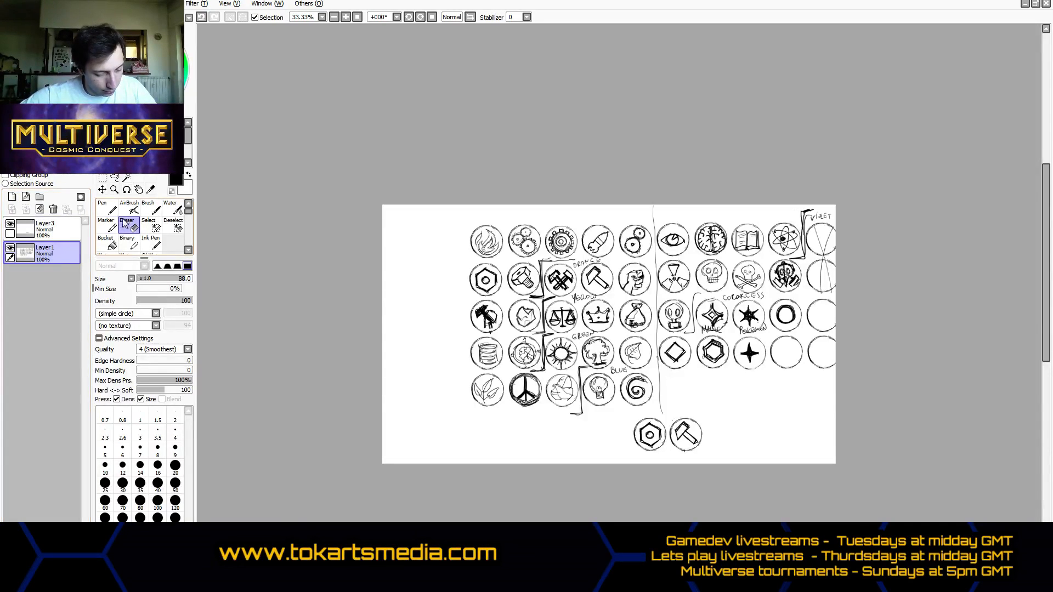
left_click(114, 179)
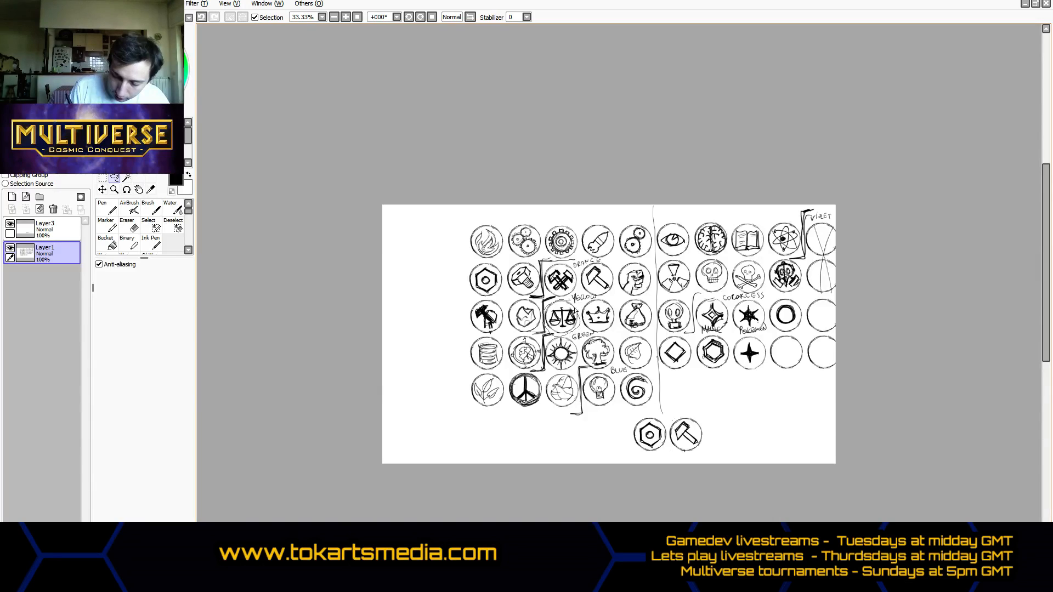
left_click_drag(574, 310, 567, 302)
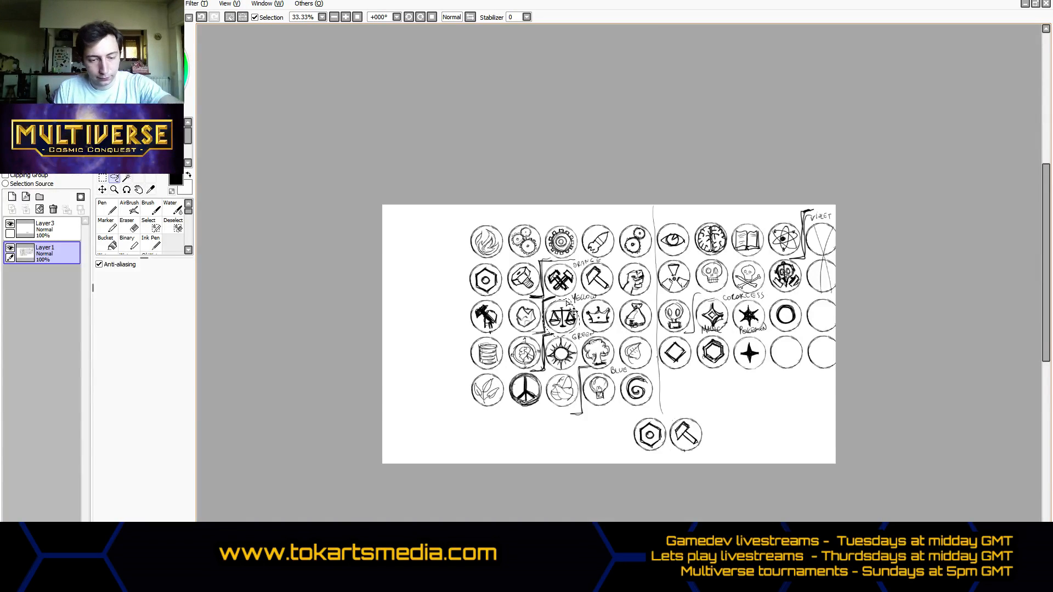
key("ctrl+v")
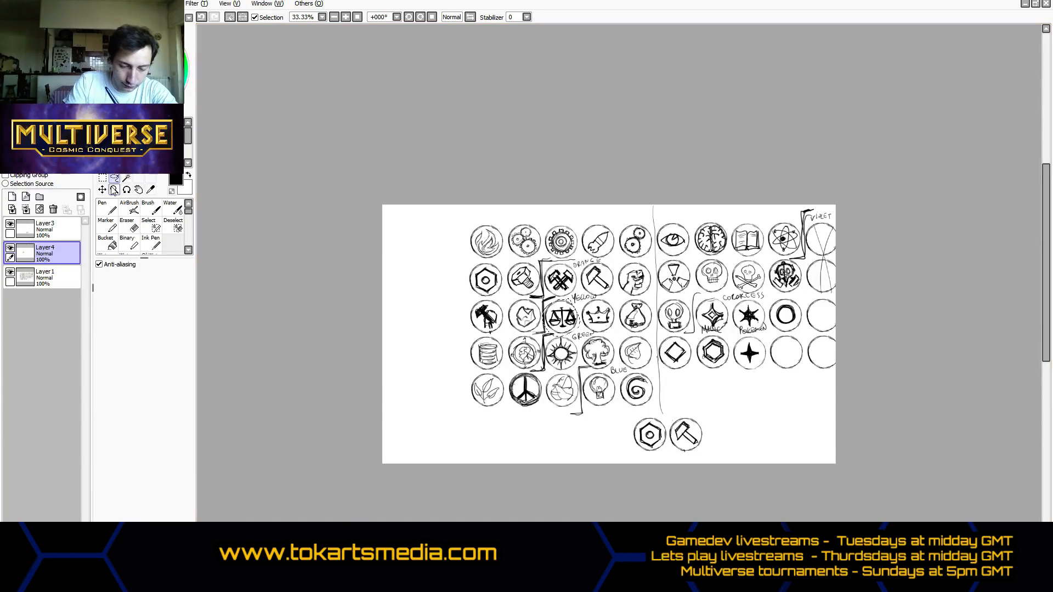
left_click(103, 190)
left_click_drag(611, 277, 775, 398)
key("ctrl+t")
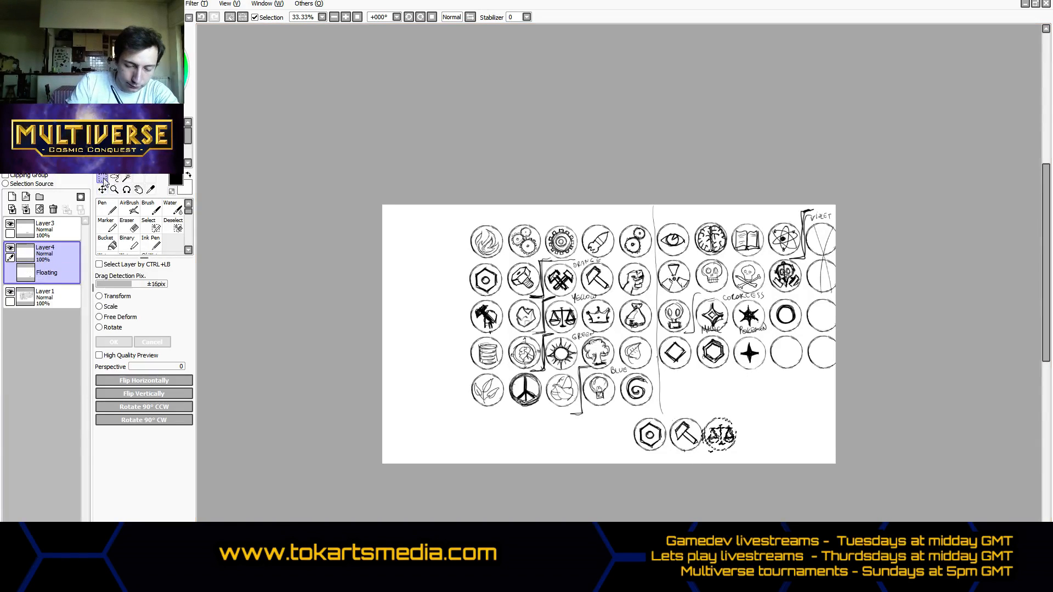
key("Return")
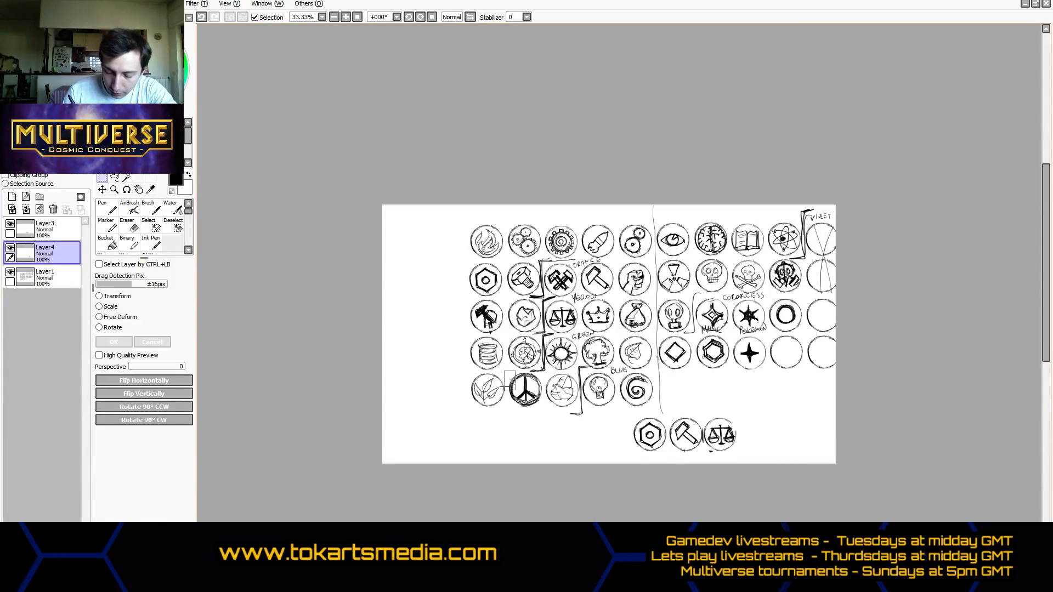
- Try to copy the fifth row's peace sign onto a new layer and move it toward the row of copies
left_click(116, 177)
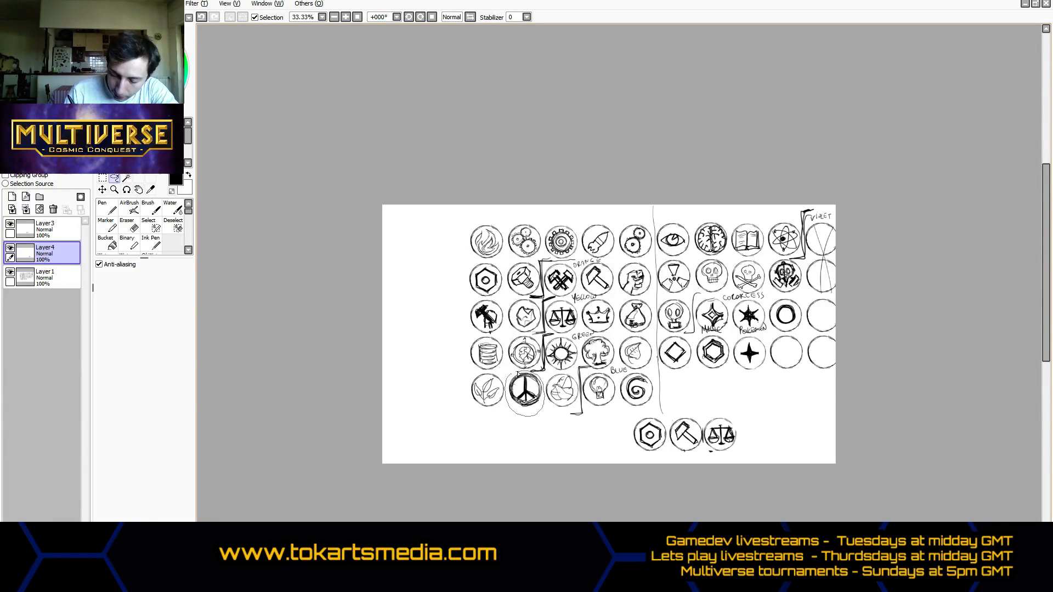
left_click_drag(517, 375, 509, 374)
key("ctrl+c")
key("ctrl+v")
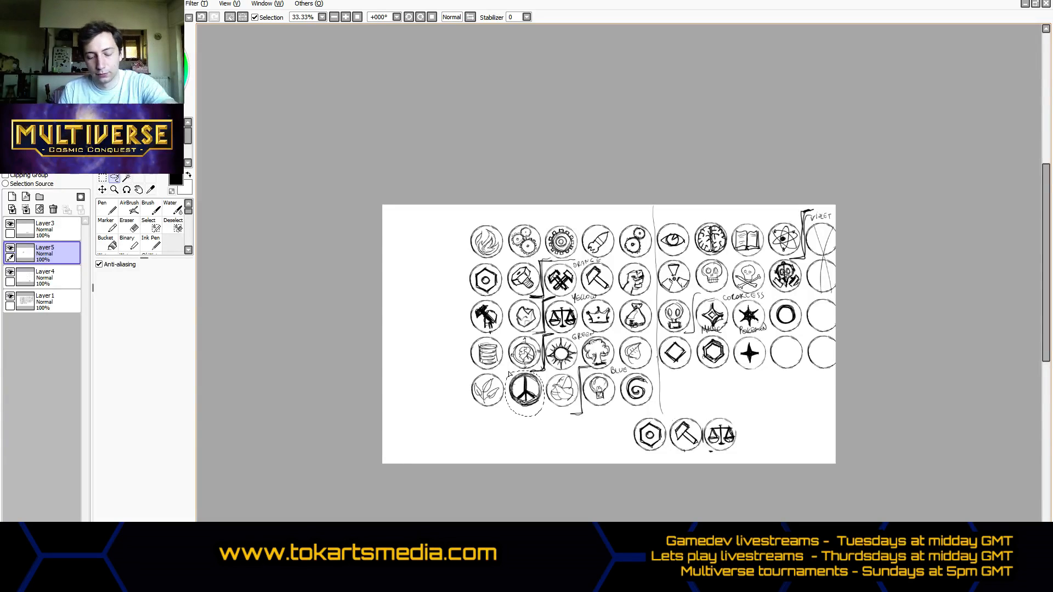
left_click(102, 189)
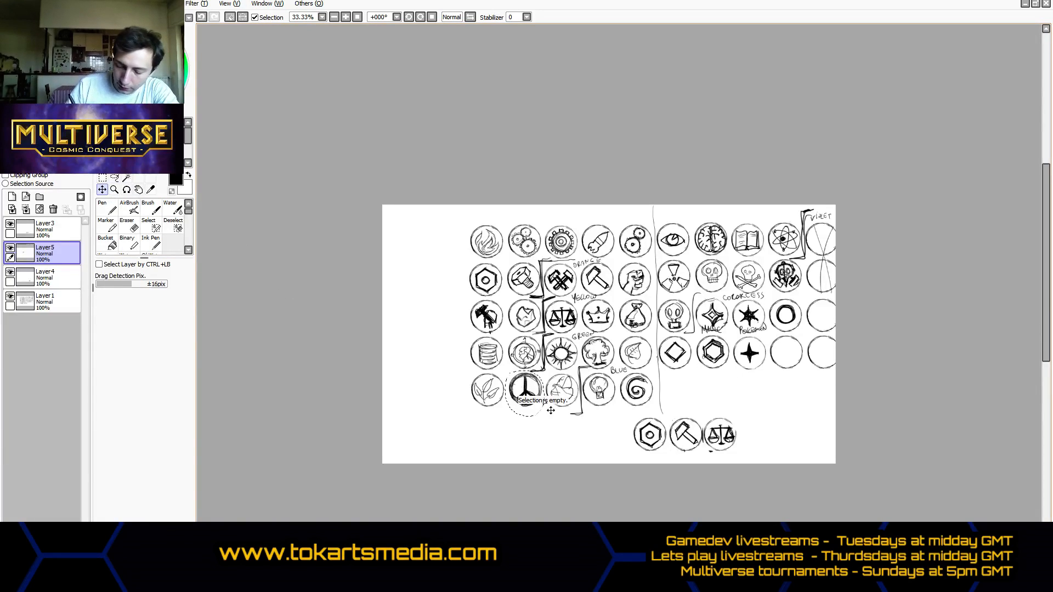
key("ctrl+t")
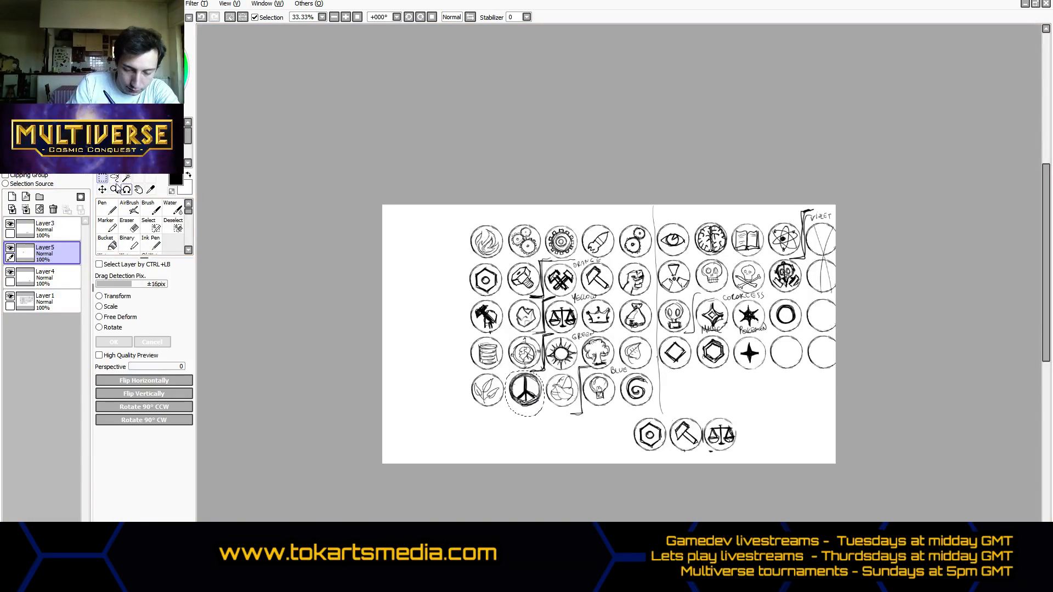
left_click(554, 368)
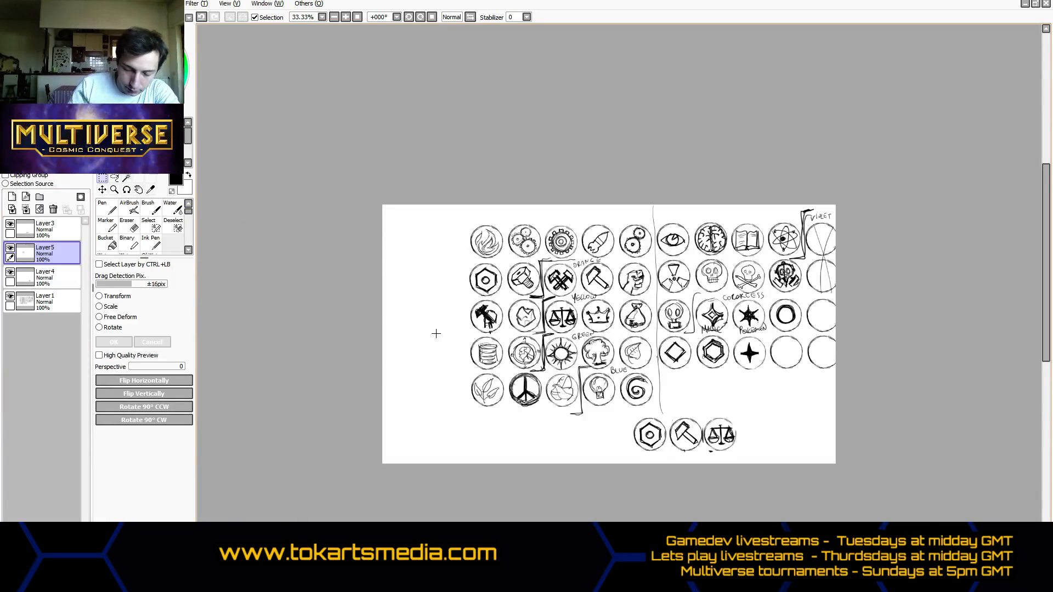
left_click(103, 189)
left_click_drag(519, 303, 720, 398)
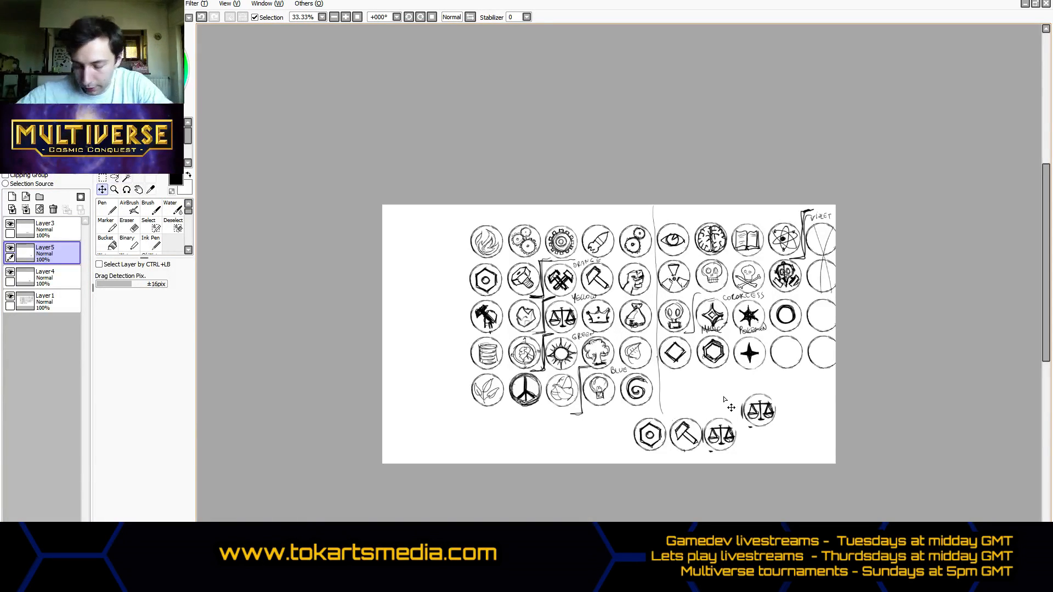
- Erase the unwanted second scales copy from Layer5
left_click(116, 189)
left_click(130, 225)
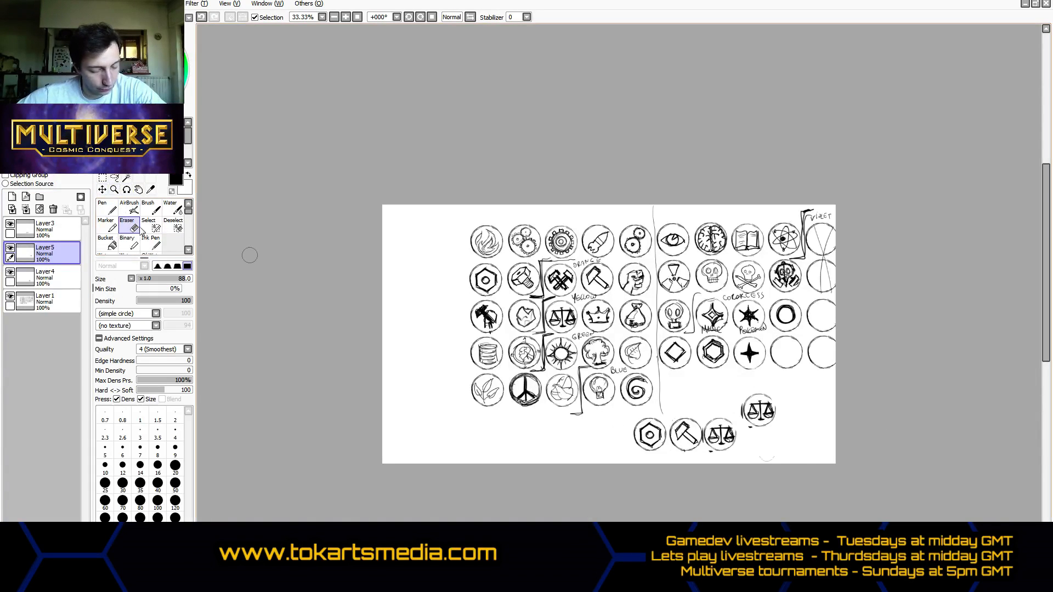
mouse_move(733, 393)
left_mouse_down()
mouse_move(760, 417)
mouse_move(770, 412)
mouse_move(745, 411)
mouse_move(759, 431)
left_mouse_up()
- Copy the fifth row's peace sign from Layer1 onto a new layer and place it beside the scales copy
left_click(115, 178)
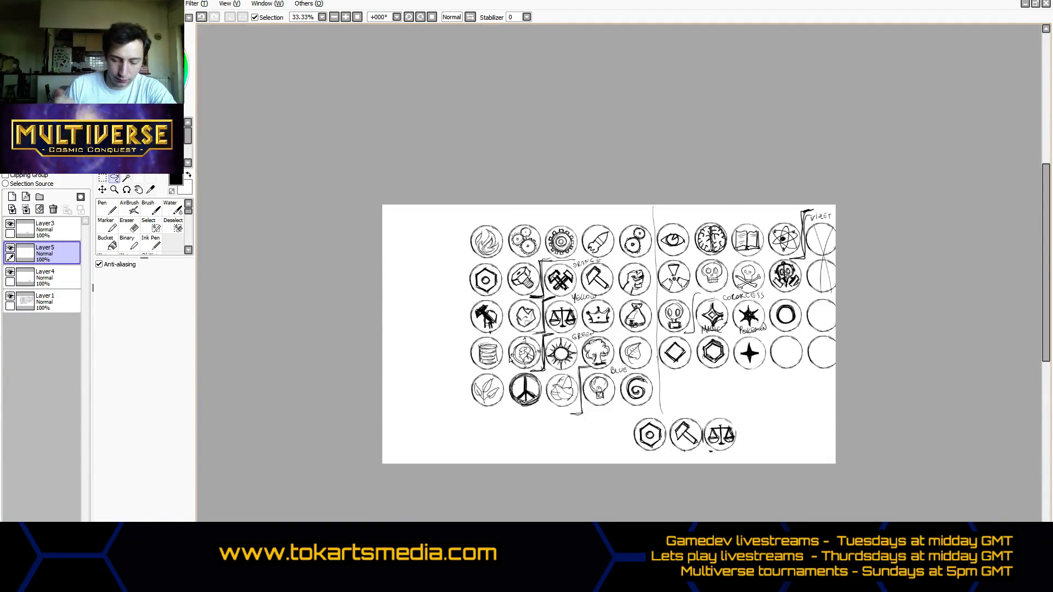
left_click(63, 300)
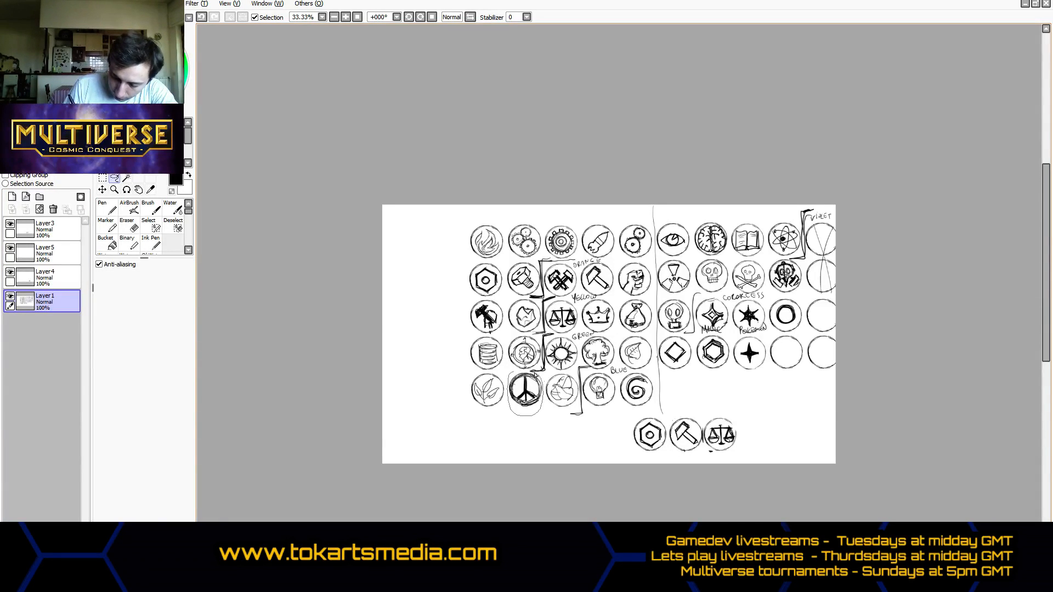
left_click_drag(535, 374, 511, 374)
key("ctrl+c")
key("ctrl+v")
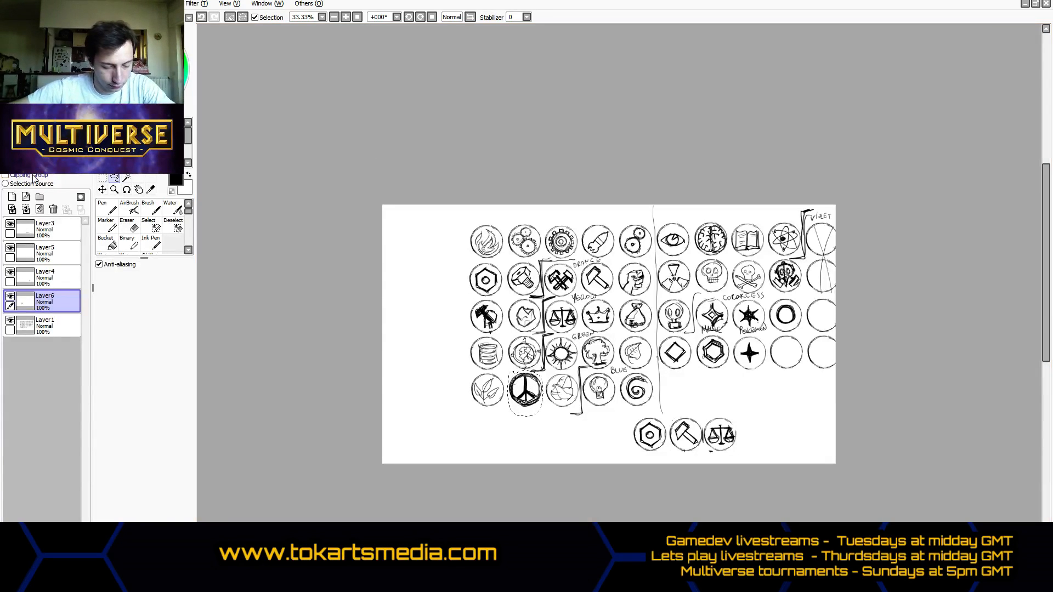
left_click(102, 190)
left_click_drag(588, 421, 797, 474)
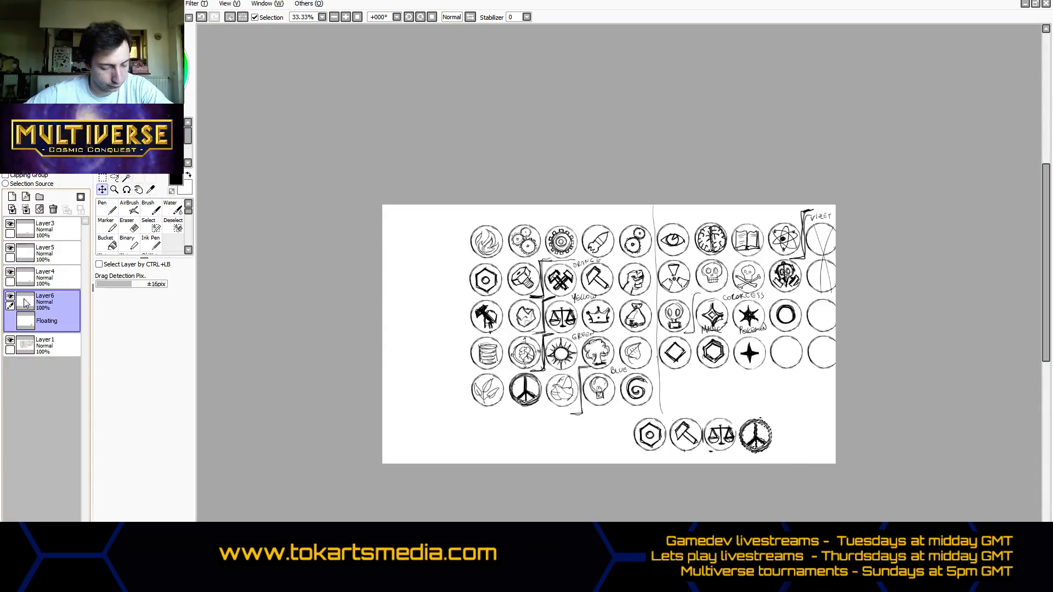
key("ctrl+t")
key("Return")
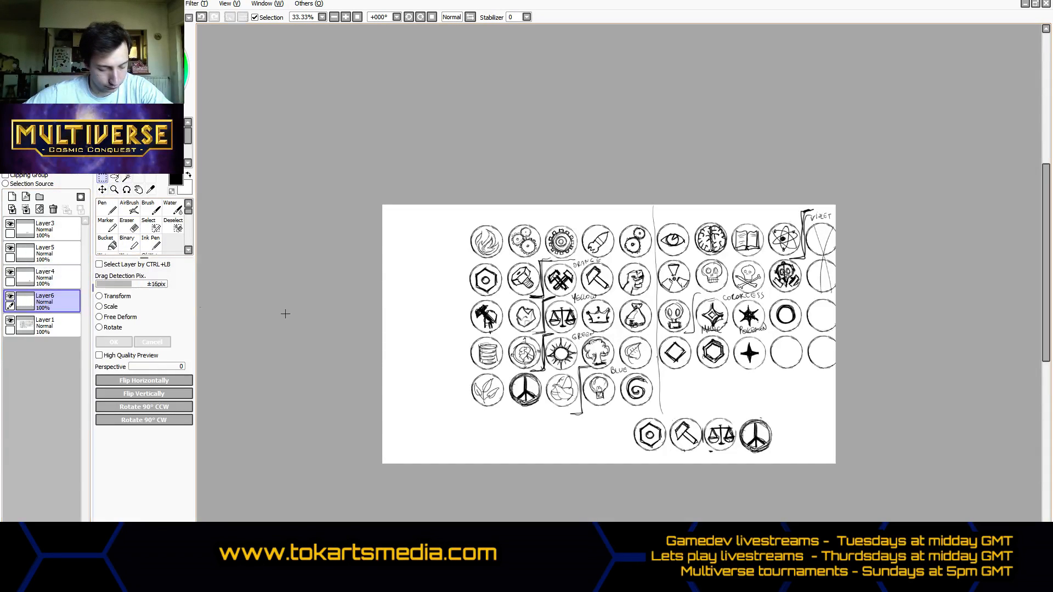
- Merge Layer3, Layer5 and Layer4 down into Layer6, undoing the extra merge into Layer1
left_click(49, 229)
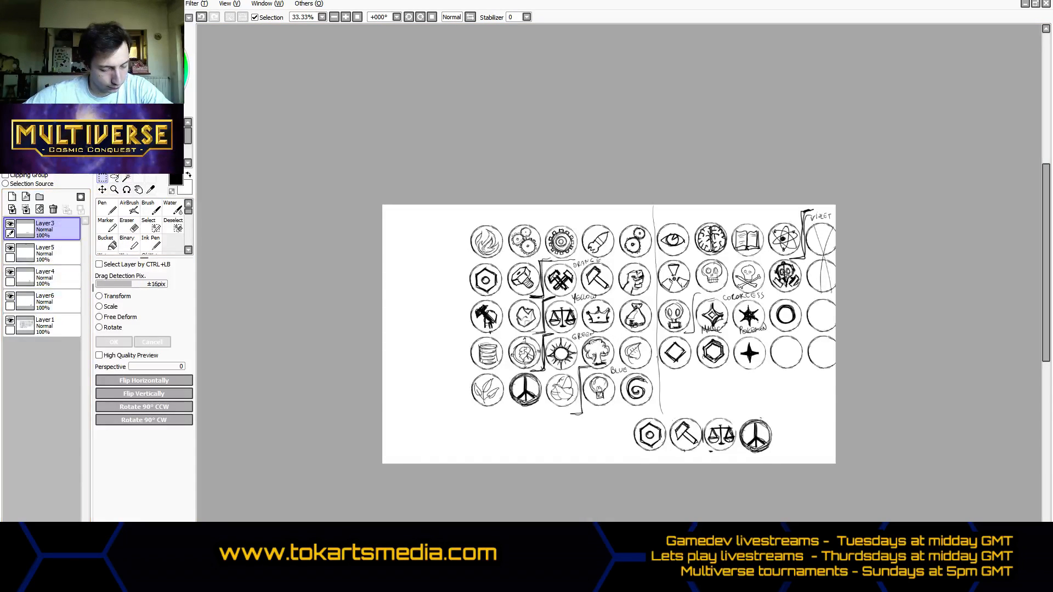
left_click(26, 210)
left_click(26, 210)
left_click(26, 210)
left_click(26, 210)
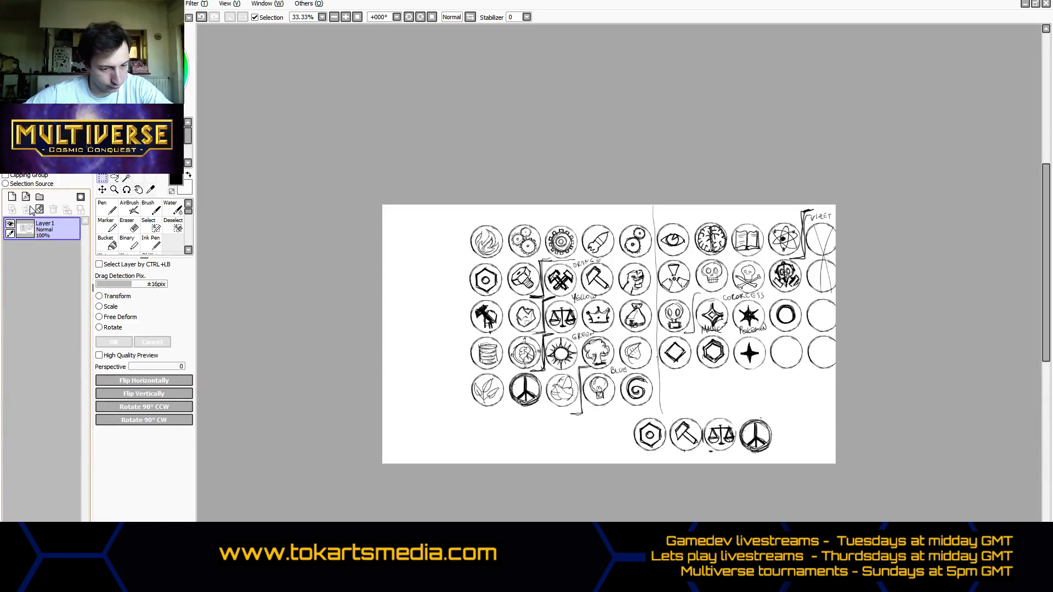
key("ctrl+z")
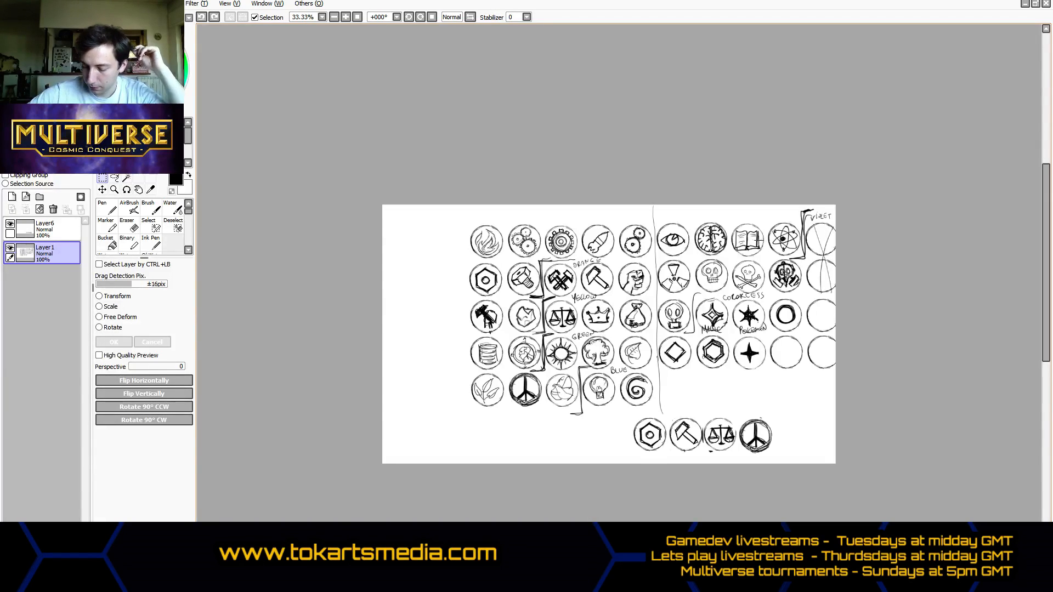
- Copy the first row's open book icon from Layer1 onto a new layer and place it beside the peace sign copy
left_click_drag(730, 216, 766, 258)
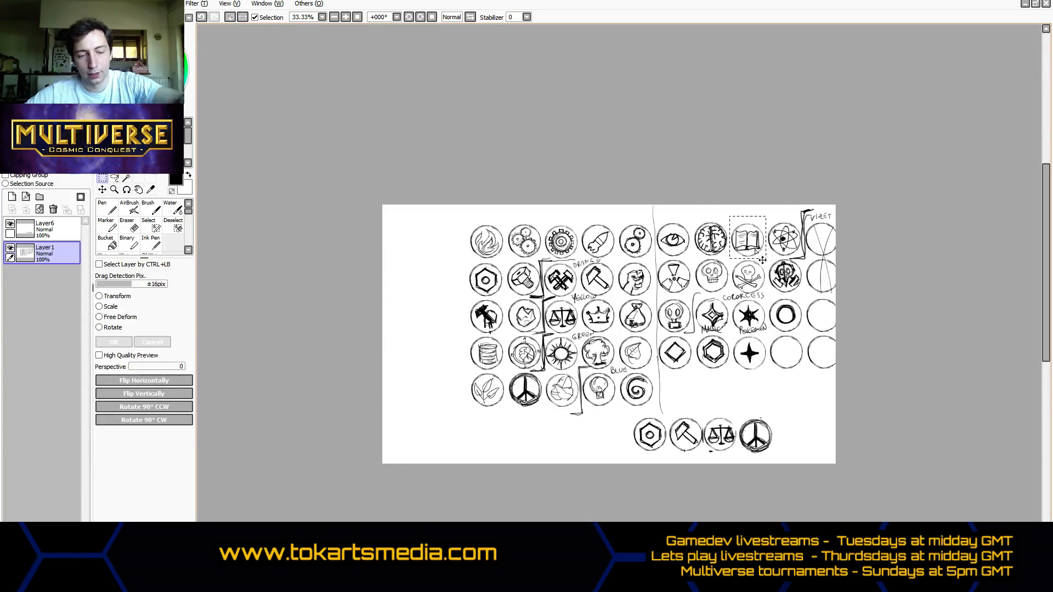
key("ctrl+v")
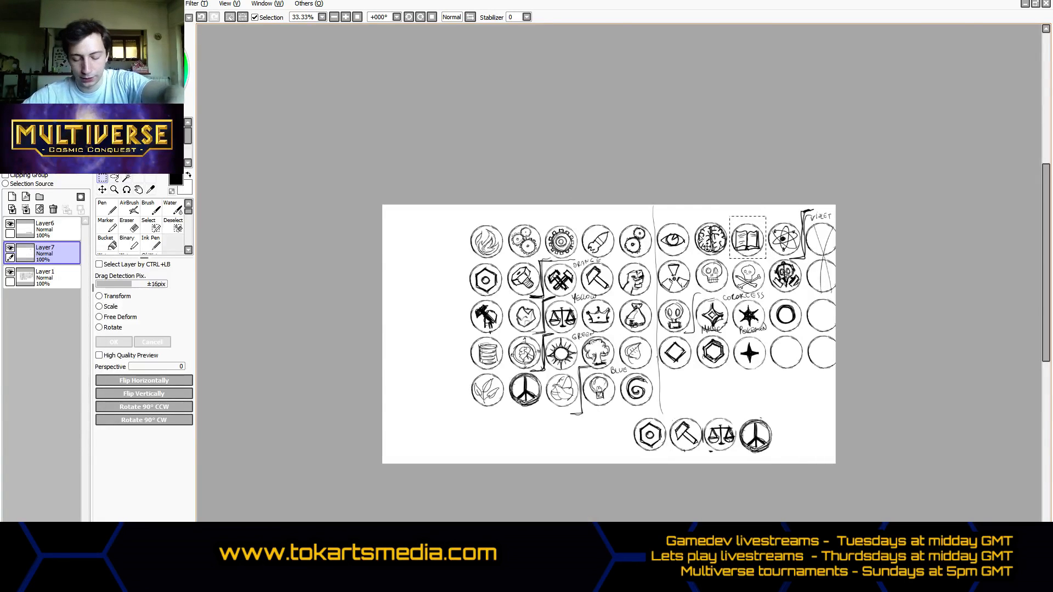
left_click(102, 189)
left_click_drag(750, 368, 794, 468)
left_click(103, 179)
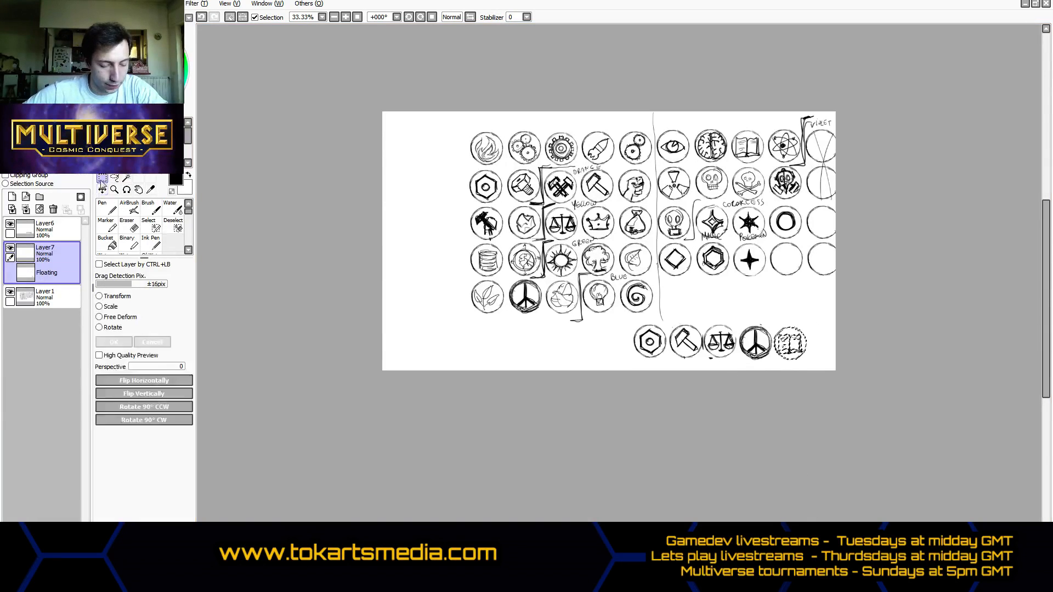
- Copy the second row's dark gas mask icon from Layer1 onto a new layer and place it just before the nut copy
left_click(104, 191)
left_click(47, 297)
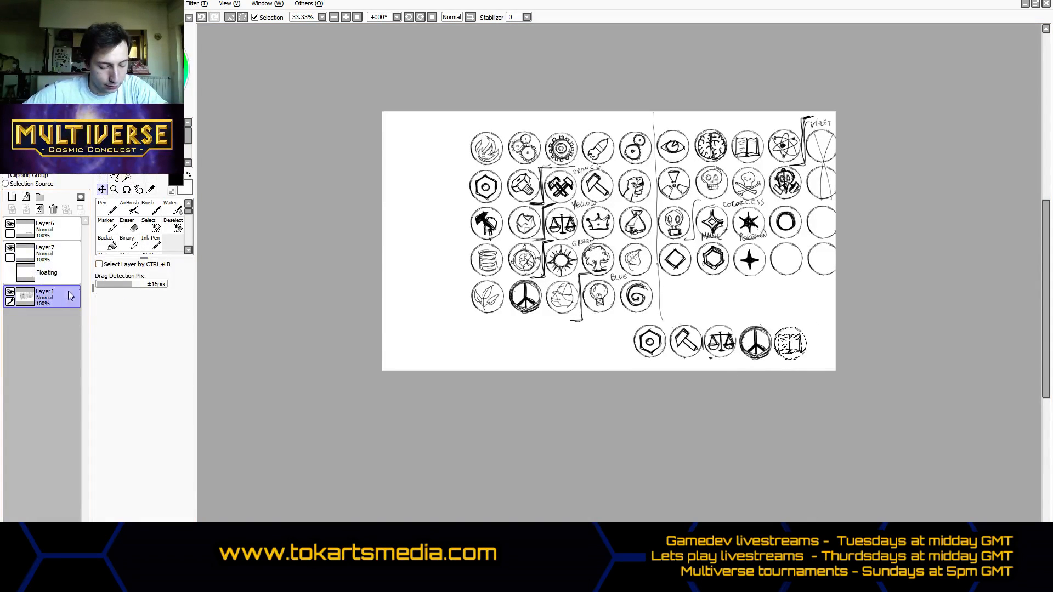
left_click(102, 179)
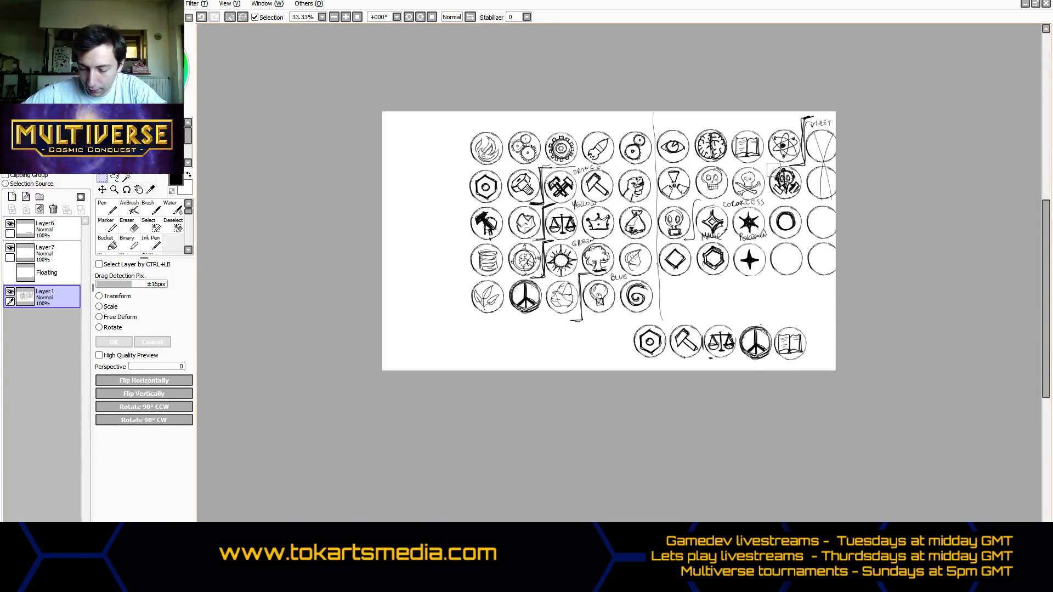
left_click_drag(766, 163, 803, 203)
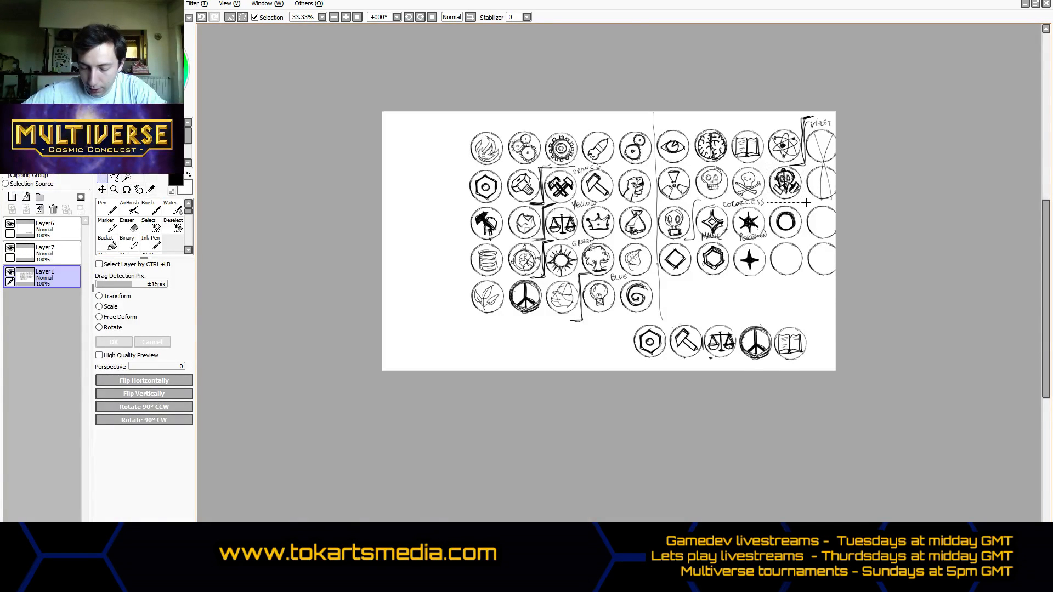
key("ctrl+c")
key("ctrl+v")
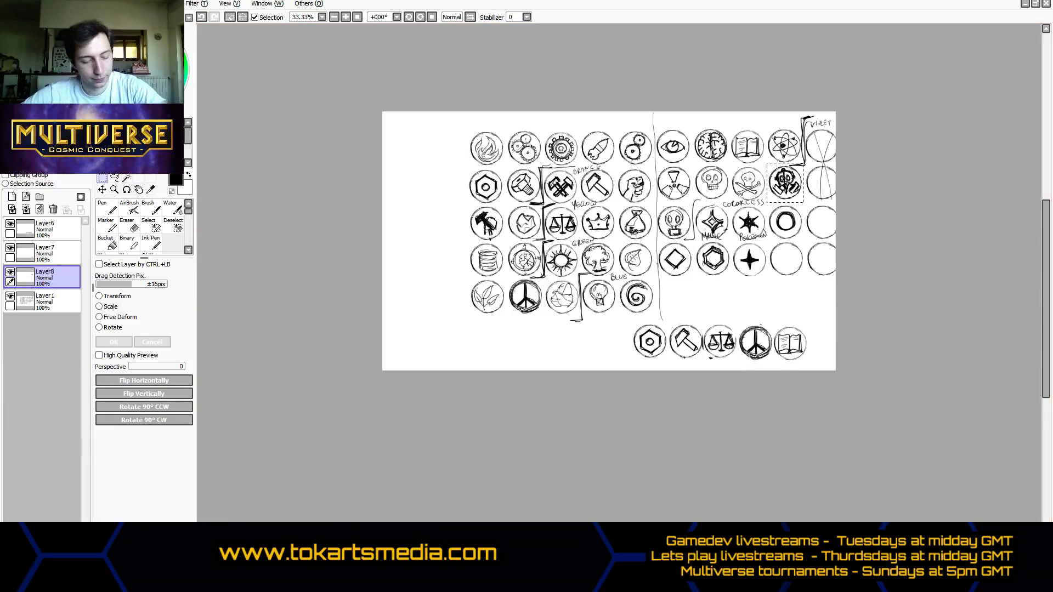
left_click(102, 189)
left_click_drag(758, 273, 585, 428)
left_click(102, 179)
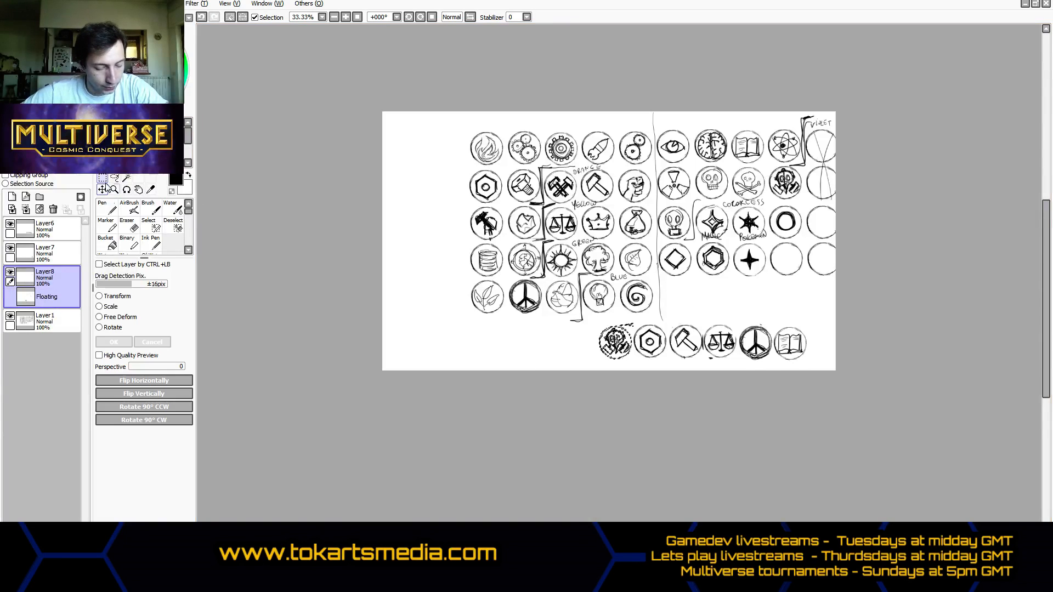
- Drop the floating gas mask selection and merge Layer6 and Layer7 down into Layer8
left_click(102, 190)
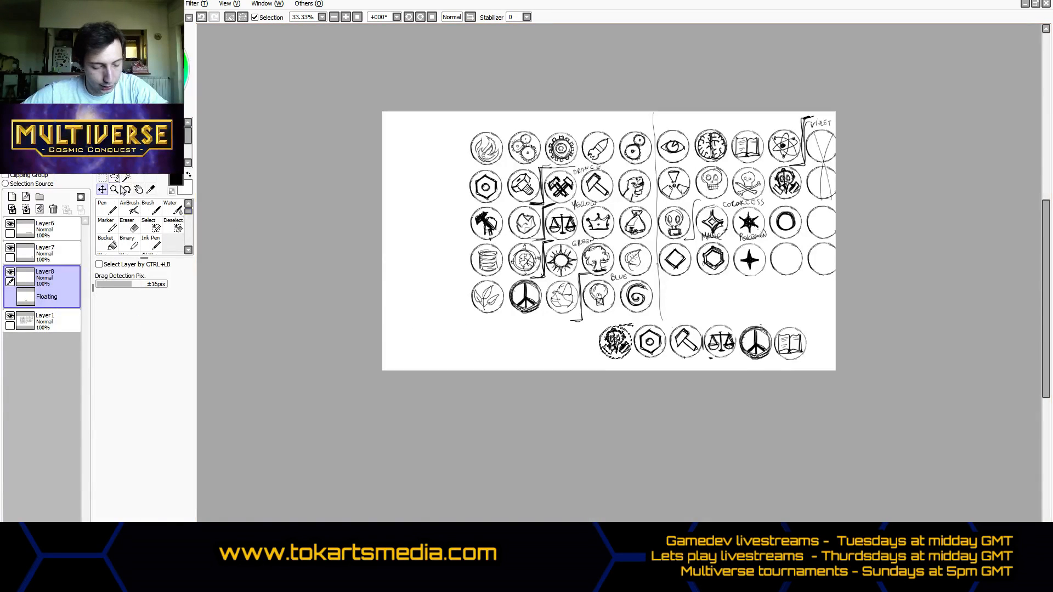
left_click(103, 178)
left_click(52, 229)
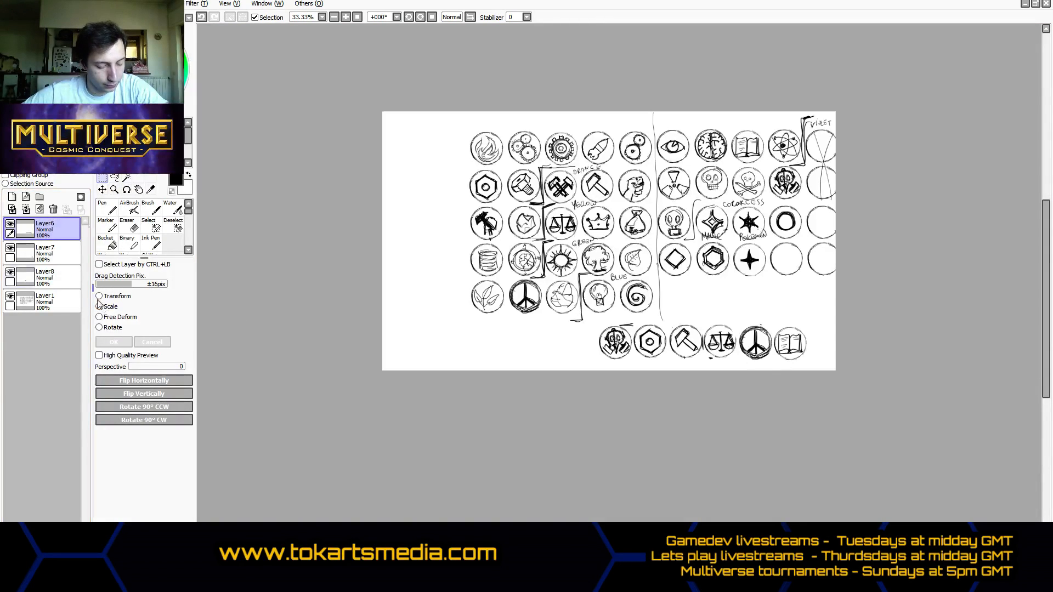
left_click(26, 209)
left_click(26, 209)
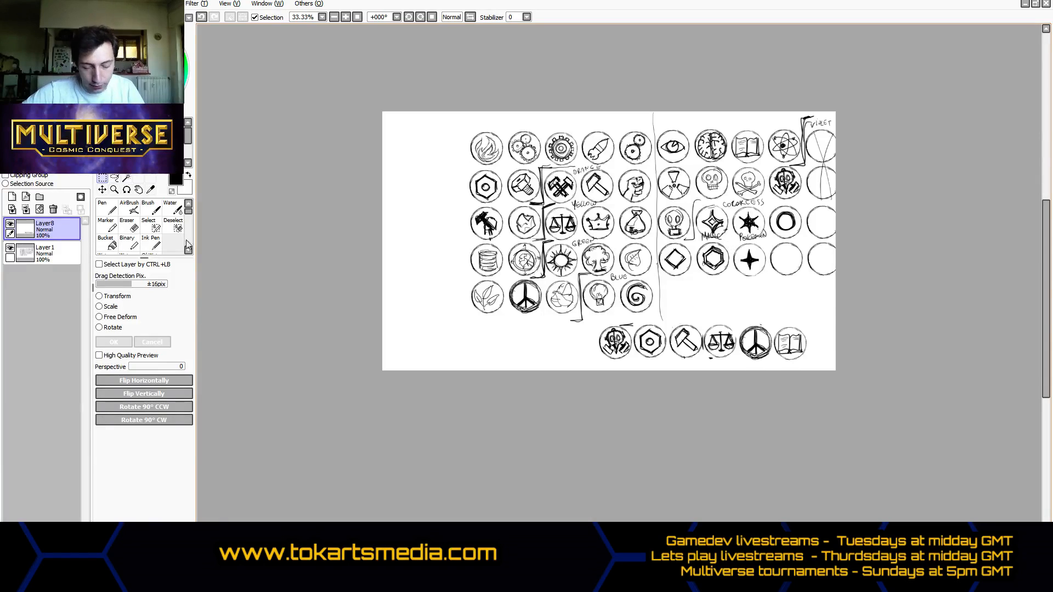
- Copy the fourth row's solid four-pointed star from Layer1 onto a new layer and place it just before the gas mask copy
left_click(52, 253)
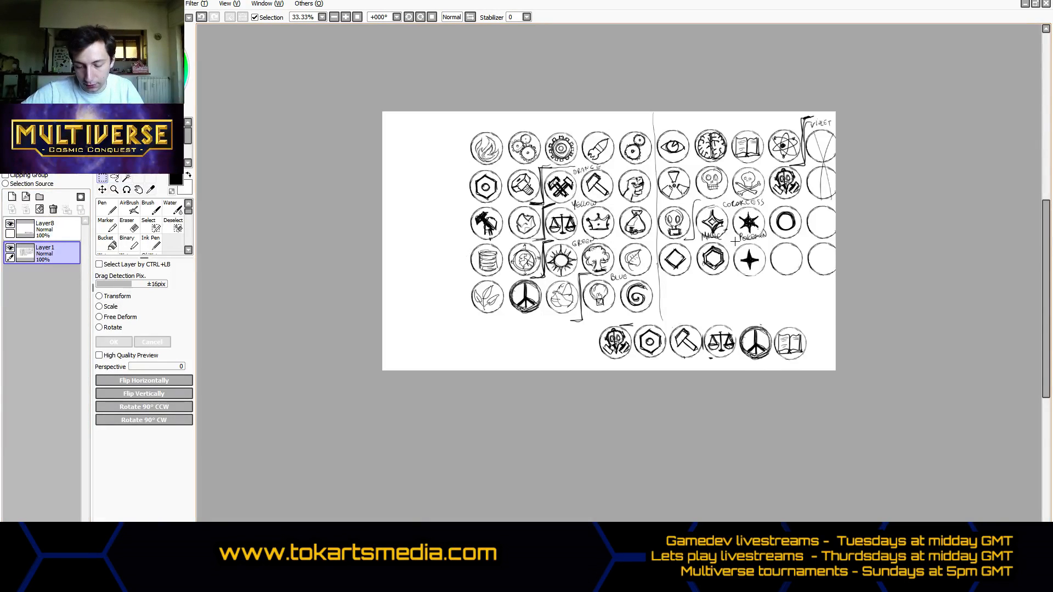
left_click_drag(732, 241, 768, 279)
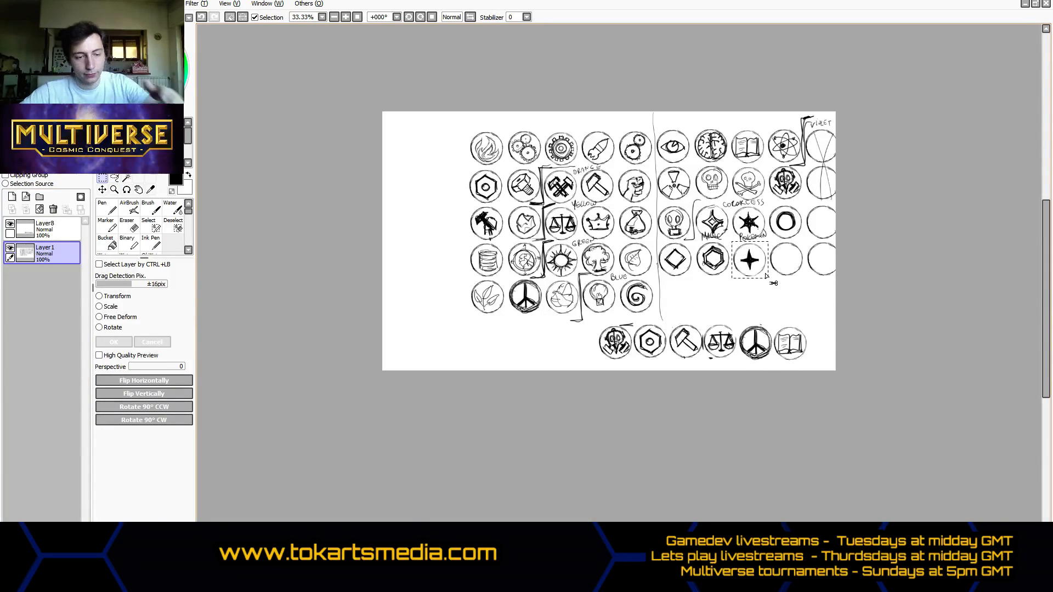
key("ctrl+c")
key("ctrl+v")
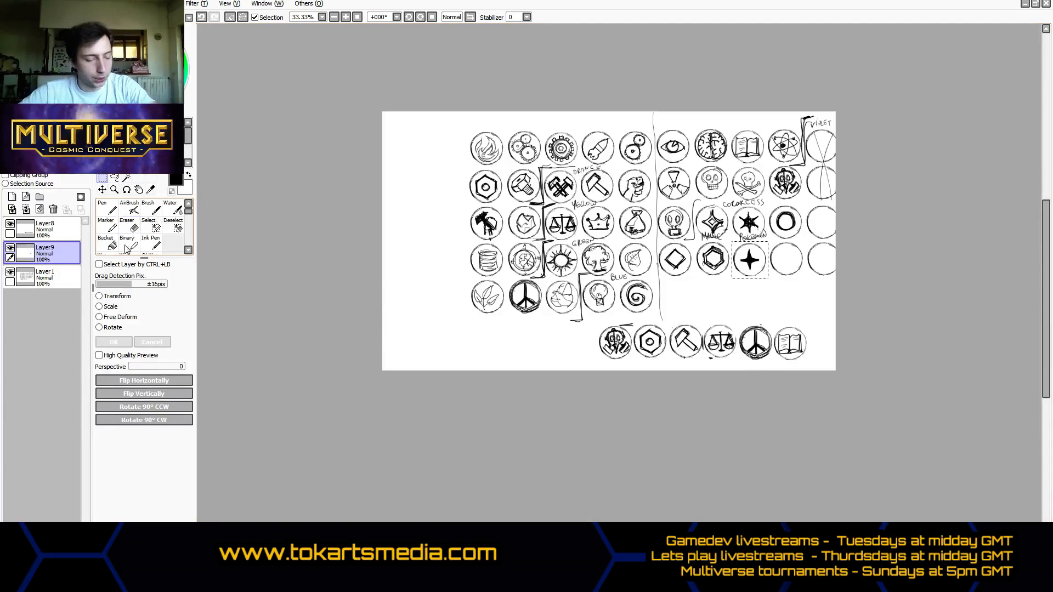
left_click(101, 210)
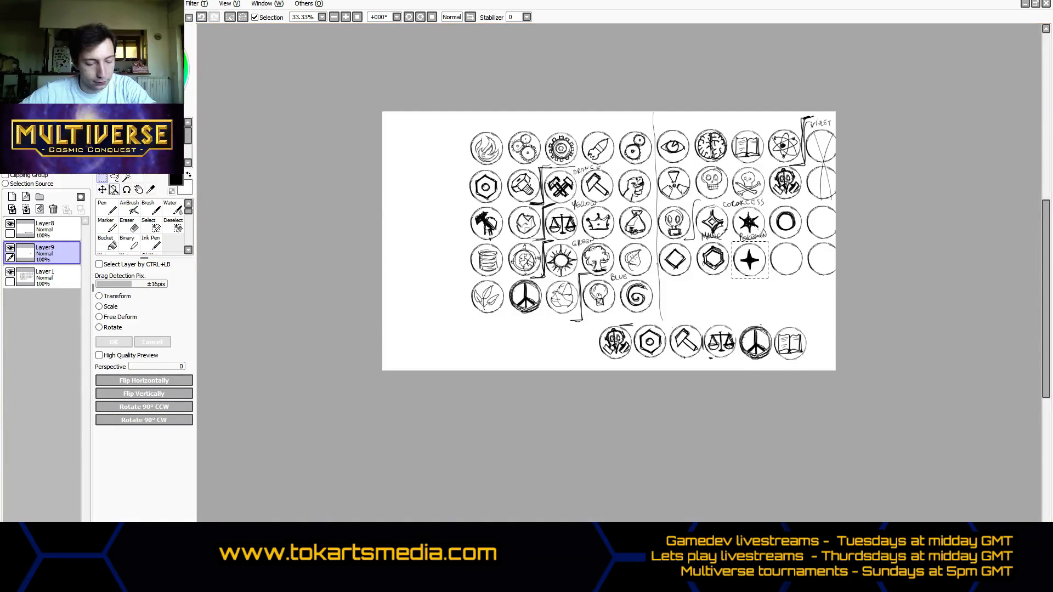
left_click(114, 189)
left_click(102, 189)
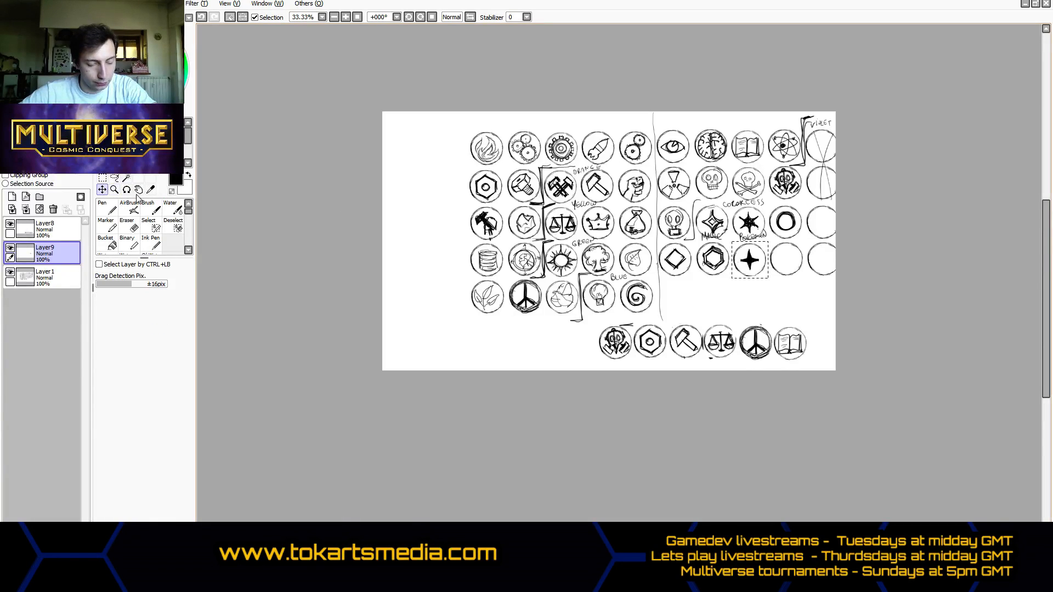
left_click_drag(742, 315, 570, 393)
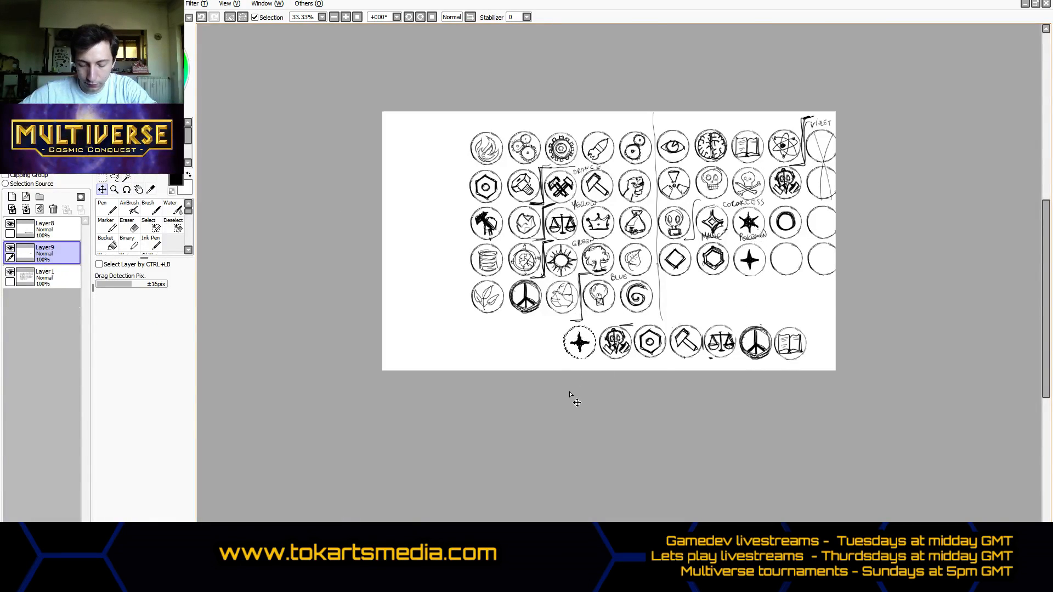
key("ctrl+t")
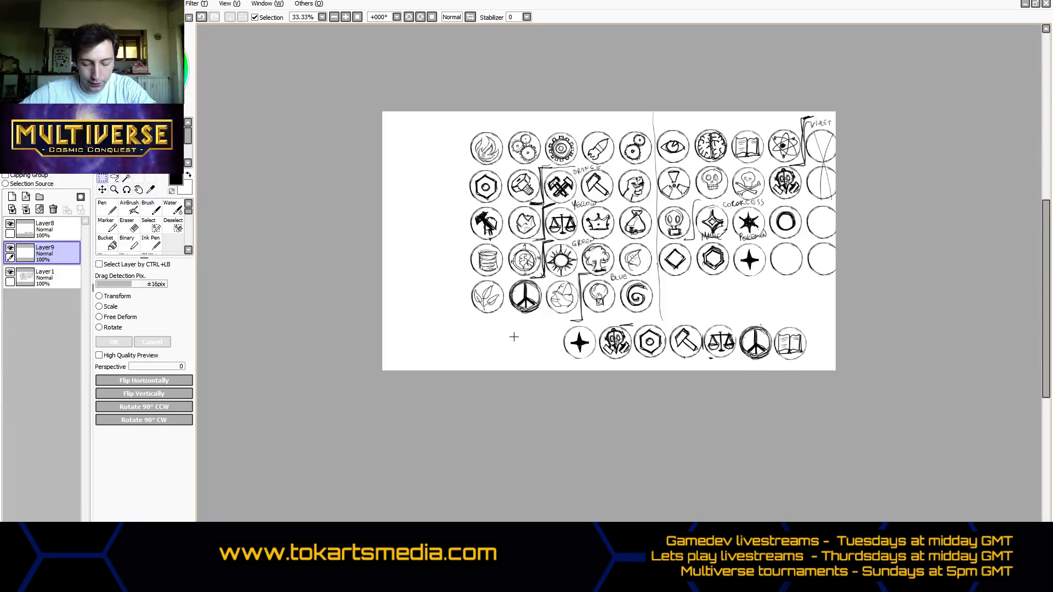
key("Return")
key("ctrl+d")
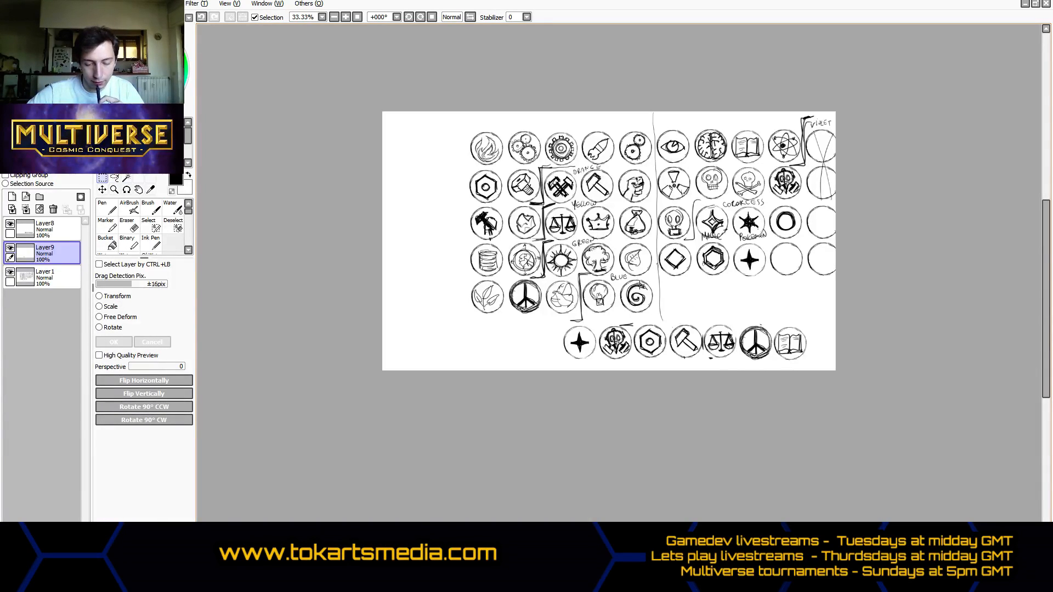
- Sketch a small lightning bolt with the Pen in the empty space below the fourth row's diamond icon
scroll(571, 269, "down", 1)
scroll(632, 284, "up", 2)
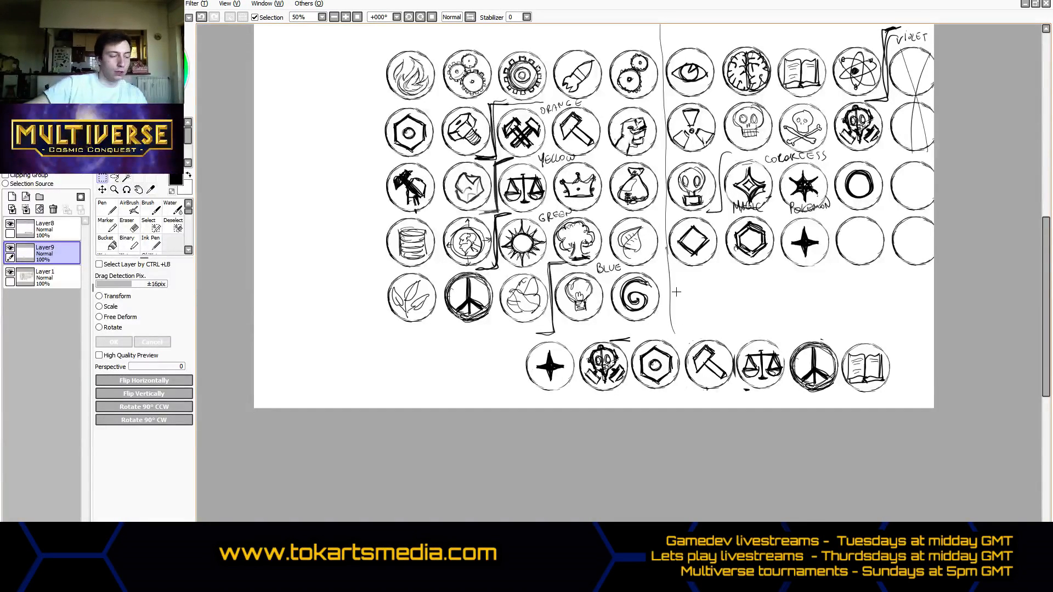
key("n")
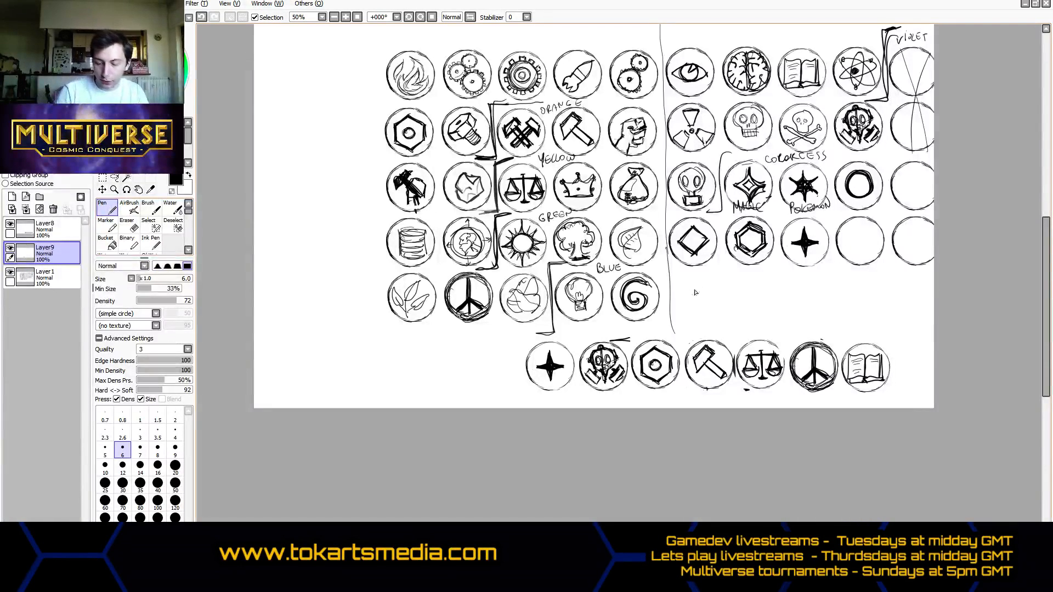
mouse_move(700, 281)
left_mouse_down()
mouse_move(693, 316)
mouse_move(710, 290)
mouse_move(711, 277)
mouse_move(692, 290)
left_mouse_up()
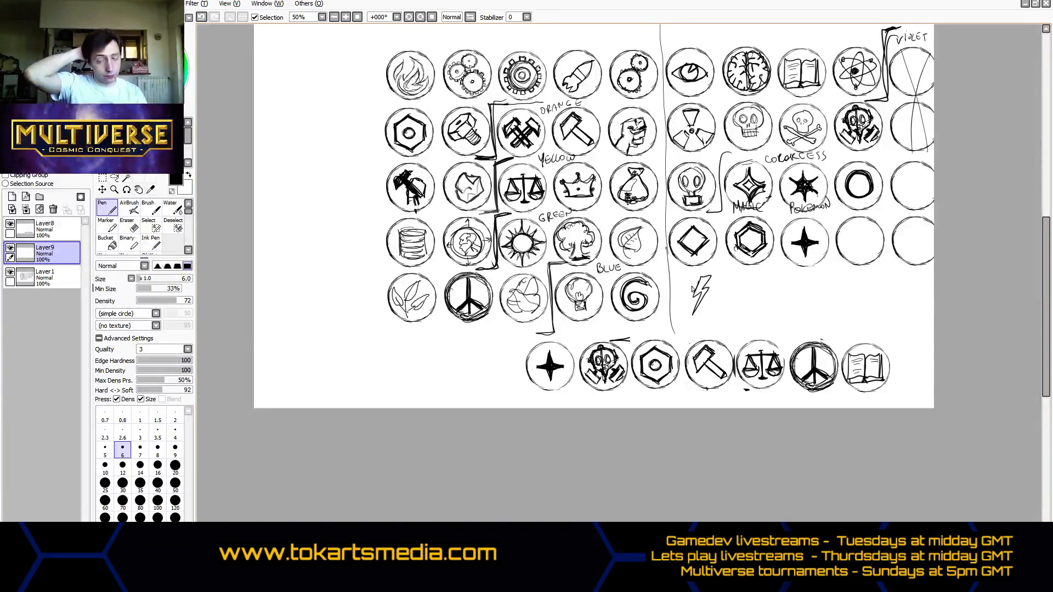
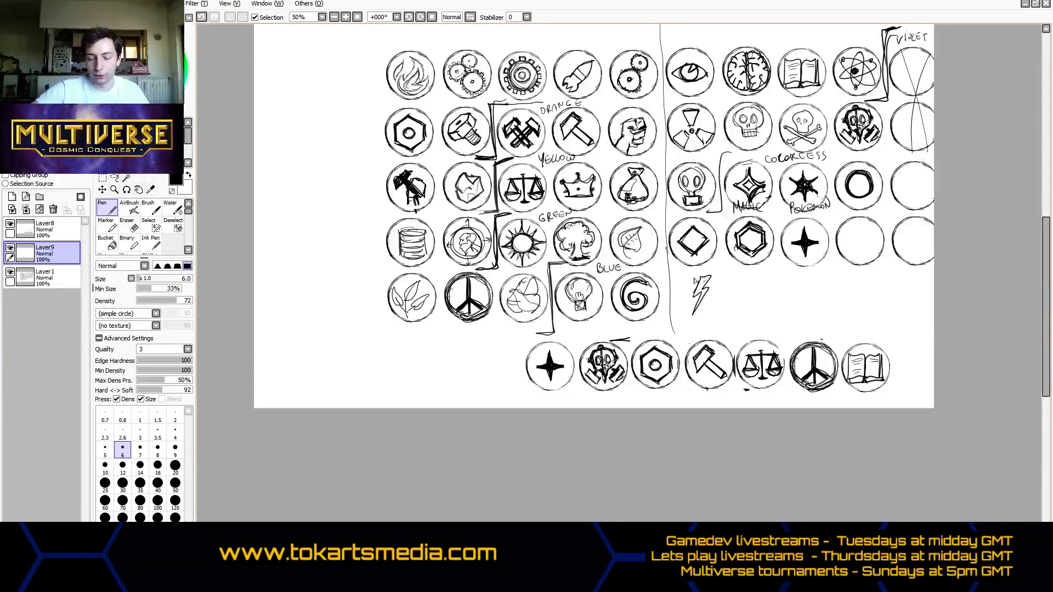
- Finish the lightning bolt, and sketch a right-pointing block arrow with a smaller up-pointing one above it in the canvas's empty lower-left area
left_click_drag(701, 282, 710, 275)
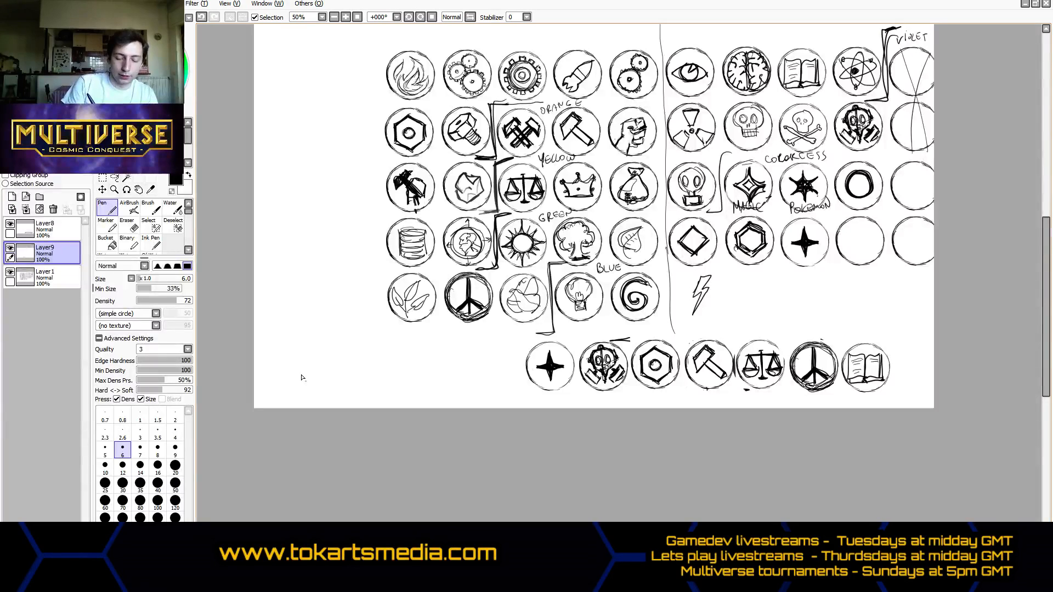
mouse_move(314, 373)
left_mouse_down()
mouse_move(295, 371)
mouse_move(298, 386)
mouse_move(331, 377)
mouse_move(318, 396)
mouse_move(335, 381)
mouse_move(295, 371)
mouse_move(314, 391)
mouse_move(317, 382)
left_mouse_up()
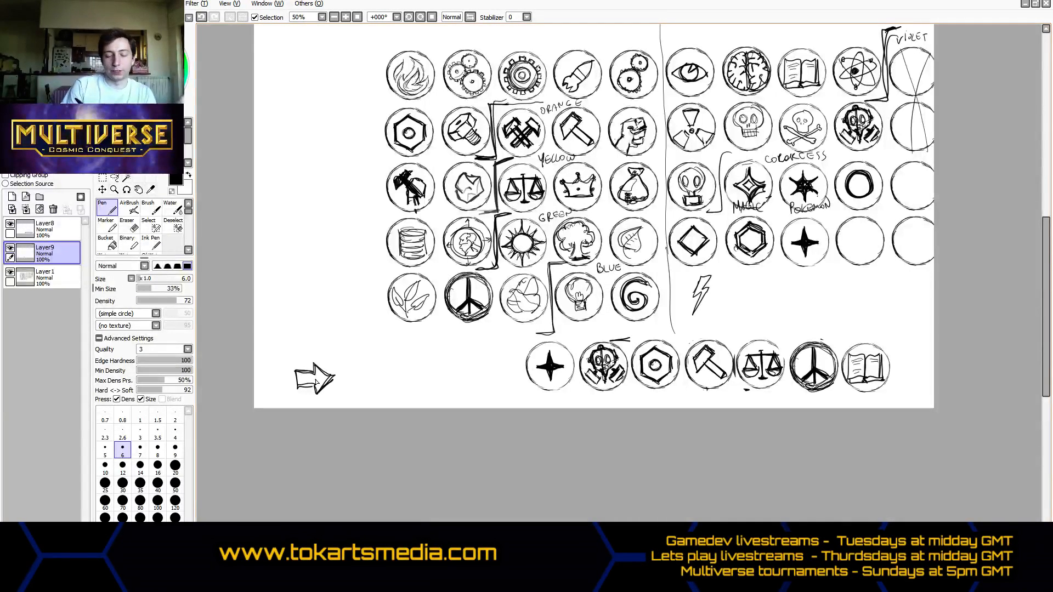
left_click(300, 347)
mouse_move(292, 341)
left_mouse_down()
mouse_move(309, 351)
mouse_move(313, 338)
mouse_move(298, 322)
mouse_move(291, 341)
mouse_move(307, 349)
mouse_move(316, 339)
mouse_move(298, 322)
mouse_move(293, 339)
left_mouse_up()
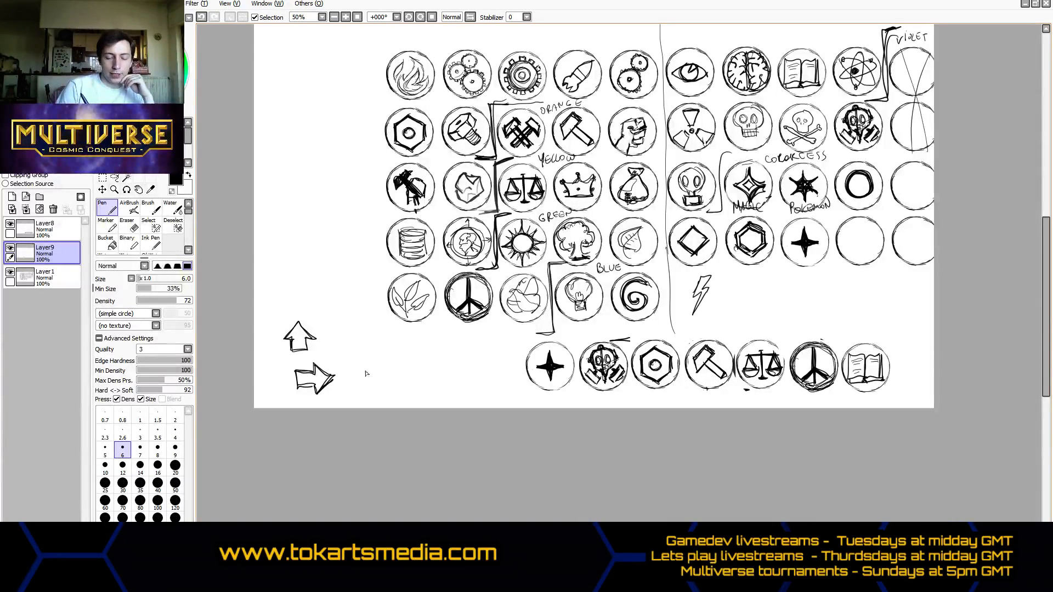
- Sketch a small diagonal sword with its blade pointing up-left, beside the right-pointing arrow
mouse_move(356, 356)
left_mouse_down()
mouse_move(357, 372)
mouse_move(374, 357)
mouse_move(377, 383)
mouse_move(393, 373)
mouse_move(384, 386)
left_mouse_up()
left_click_drag(394, 374, 399, 381)
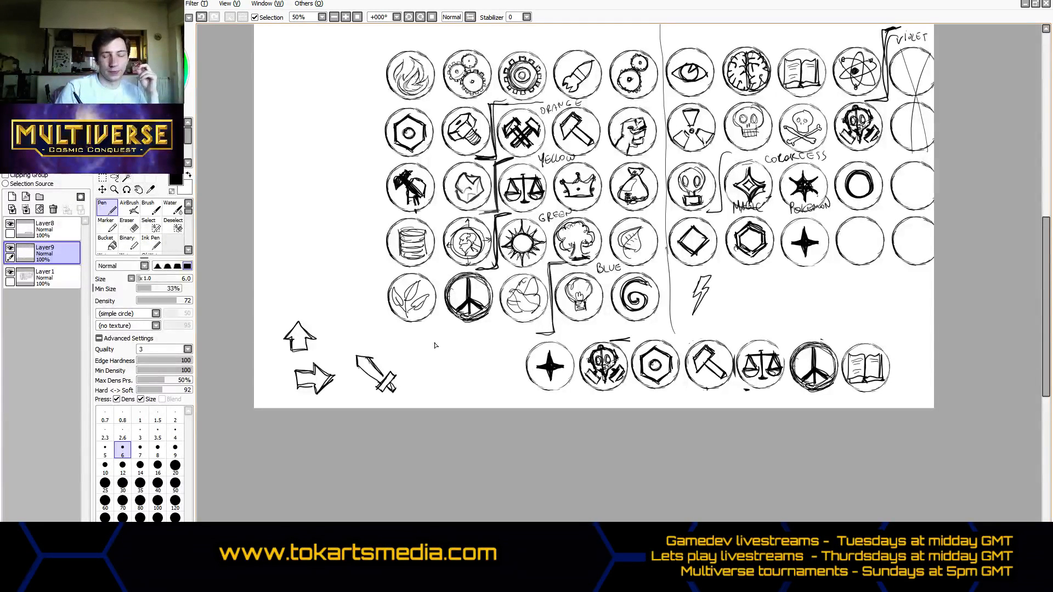
left_click_drag(414, 390, 419, 375)
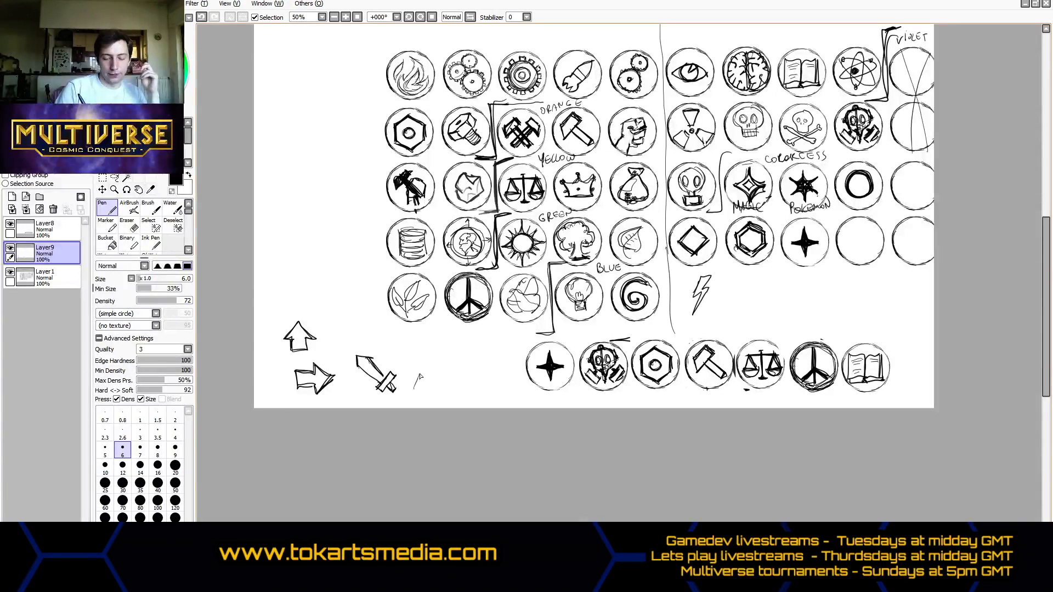
key("ctrl+z")
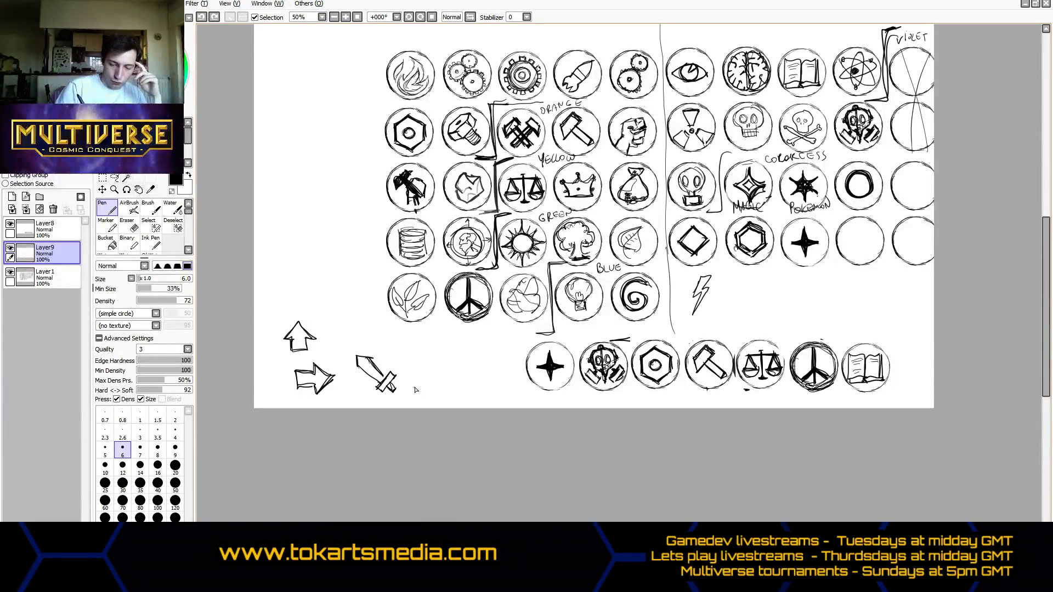
mouse_move(414, 388)
left_mouse_down()
mouse_move(438, 360)
mouse_move(448, 381)
mouse_move(408, 363)
mouse_move(448, 390)
mouse_move(444, 373)
left_mouse_up()
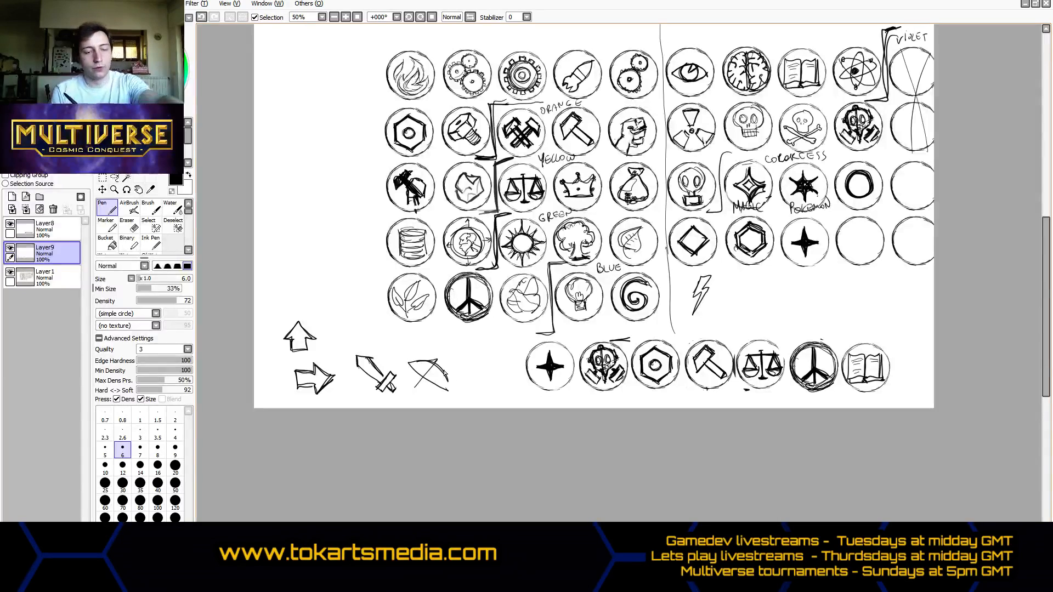
key("ctrl+z")
key("ctrl+z")
key("ctrl+z")
key("ctrl+z")
key("ctrl+z")
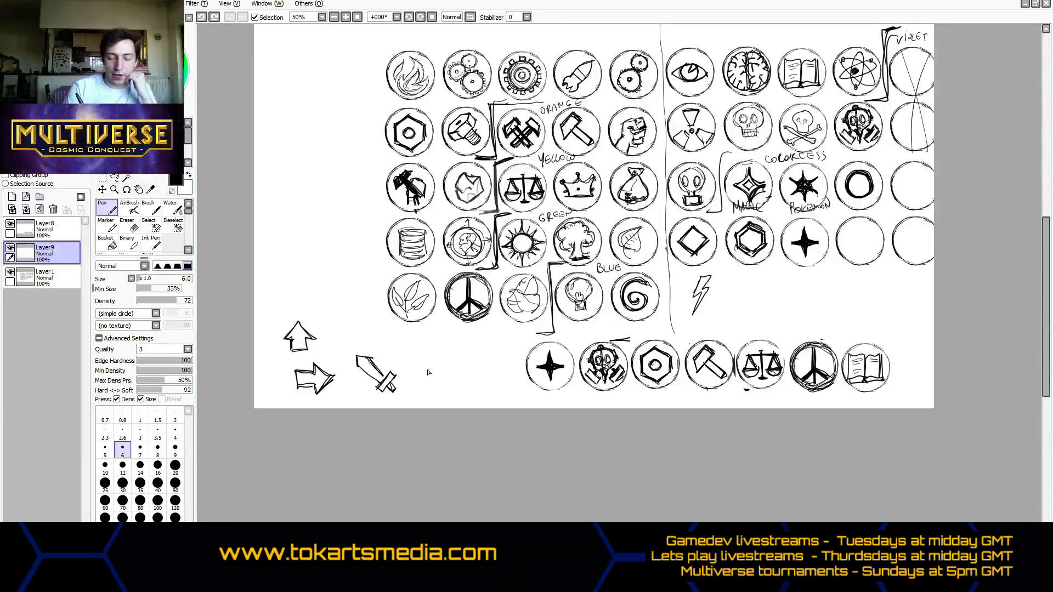
- Sketch a heart outline to the right of the sword, and undo the cross outline started beside it
mouse_move(435, 389)
left_mouse_down()
mouse_move(427, 362)
mouse_move(420, 377)
mouse_move(447, 377)
mouse_move(449, 363)
mouse_move(453, 374)
mouse_move(434, 388)
mouse_move(464, 361)
mouse_move(459, 381)
mouse_move(482, 390)
mouse_move(482, 377)
left_mouse_up()
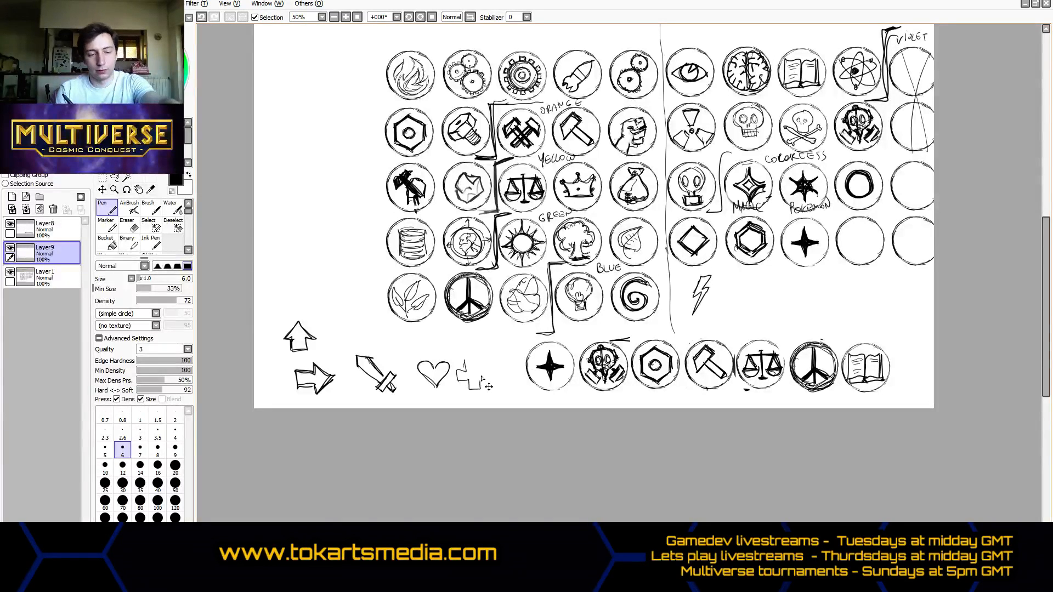
key("ctrl+z")
key("ctrl+z")
key("ctrl+z")
key("ctrl+z")
key("ctrl+z")
- Frame the right-pointing arrow, sword and heart with a top line and two side lines reaching the canvas's lower edge
mouse_move(275, 357)
left_mouse_down()
mouse_move(496, 355)
mouse_move(483, 361)
left_mouse_up()
left_click_drag(472, 355, 473, 408)
left_click_drag(281, 358, 282, 409)
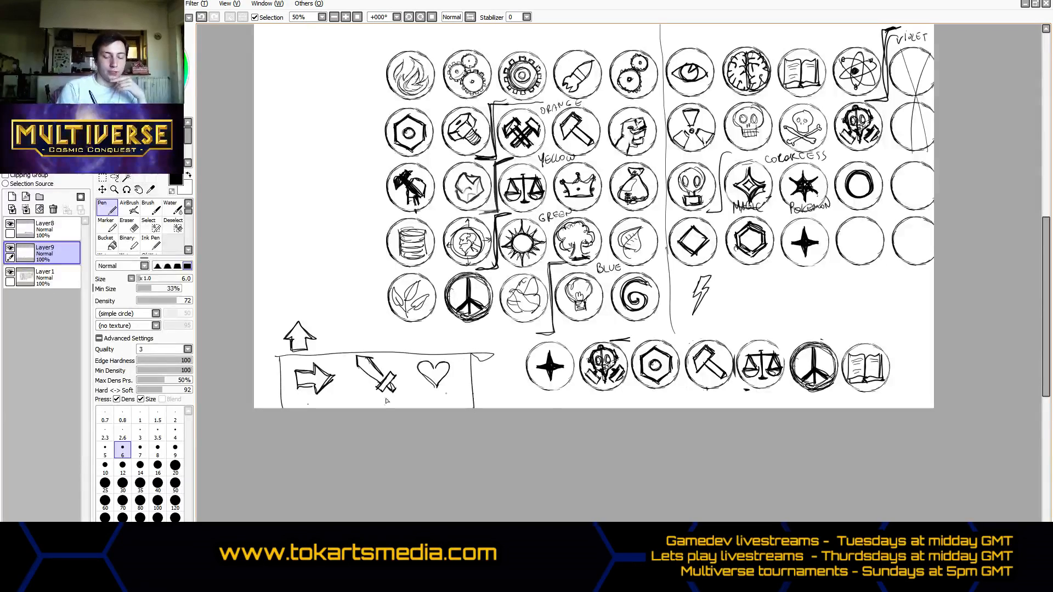